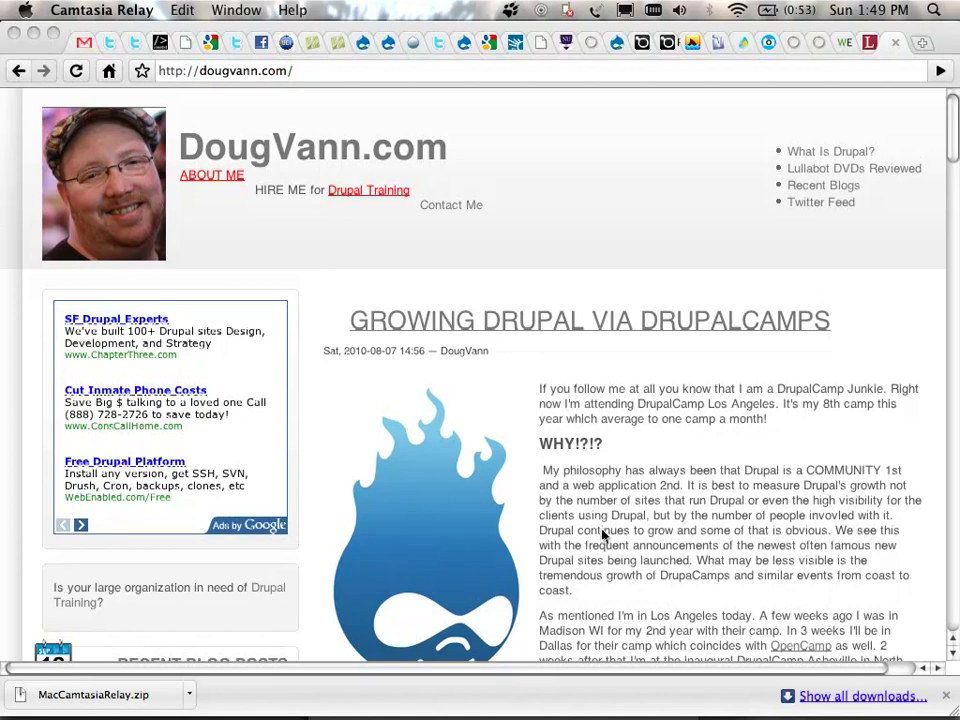
- Switch to the leoWWW tab with the Leonard, Street and Deinard Our People attorneys page
left_click(869, 42)
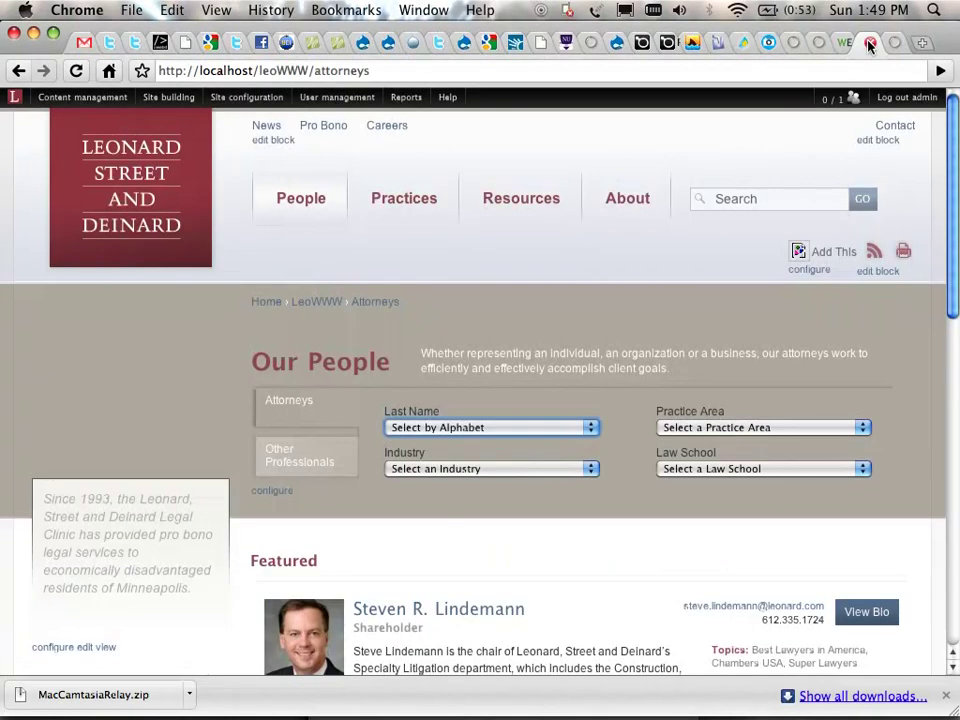
left_click(127, 189)
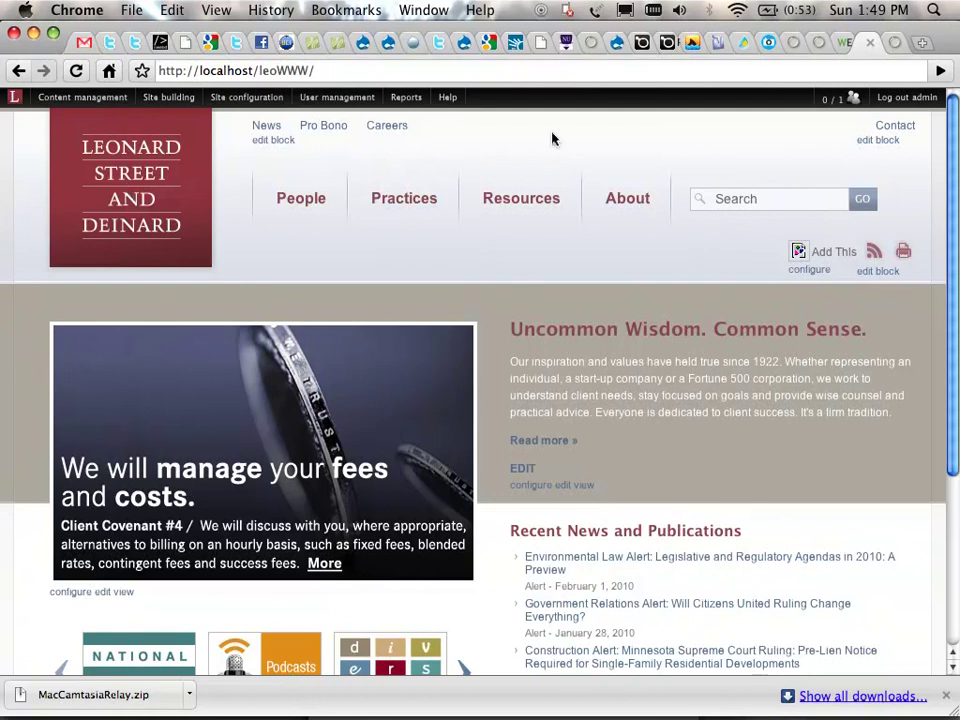
left_click(291, 198)
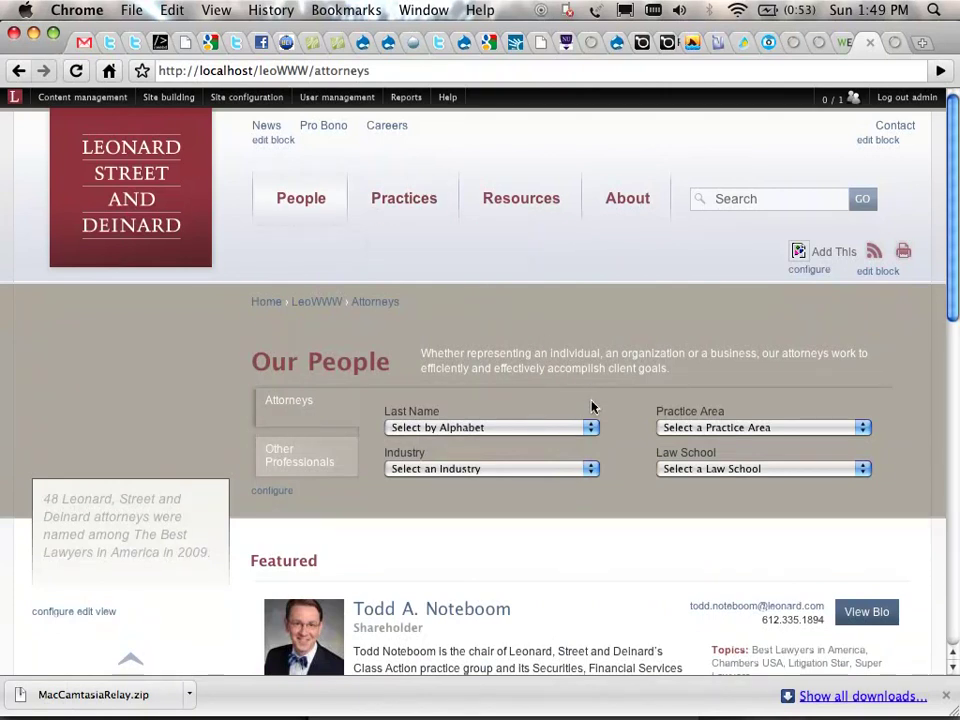
left_click(591, 427)
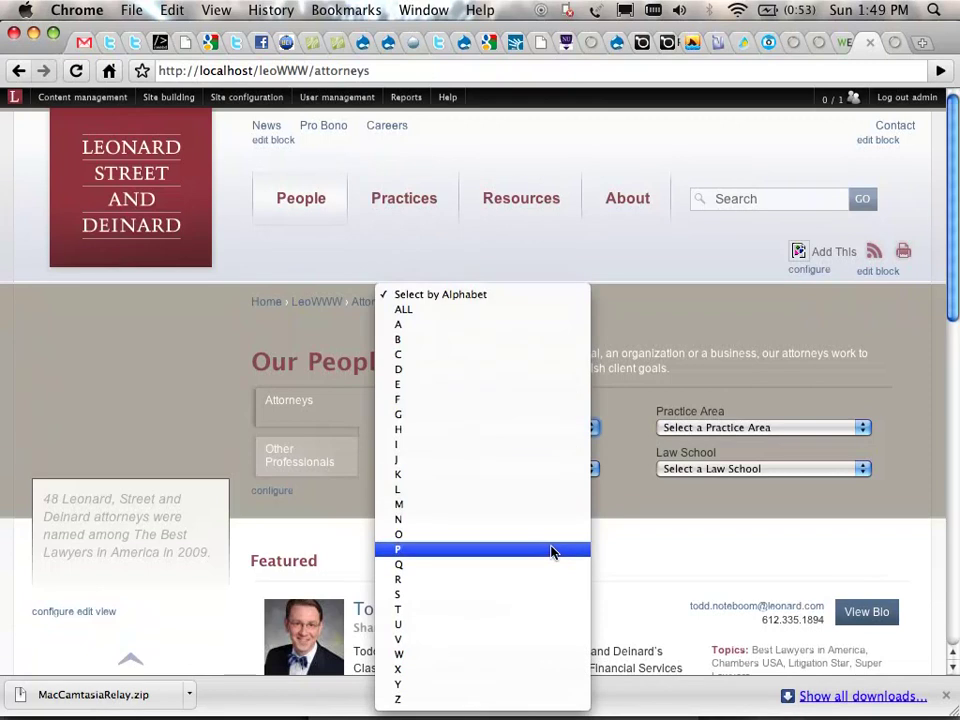
- Filter the directory to last names starting with V, then open the third listed attorney's bio
left_click(487, 684)
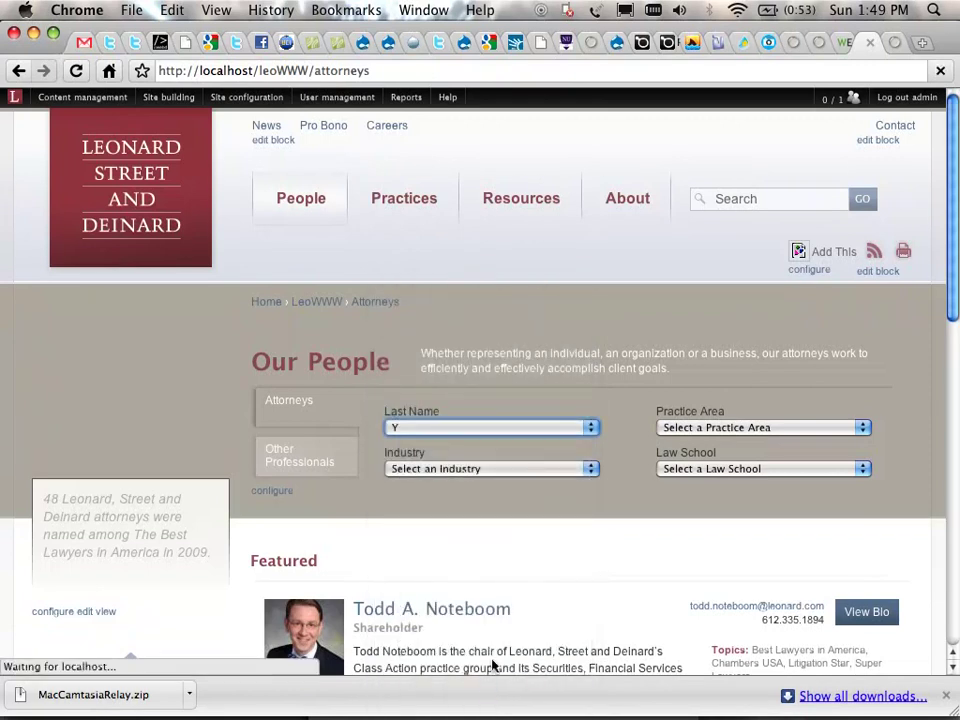
left_click(591, 431)
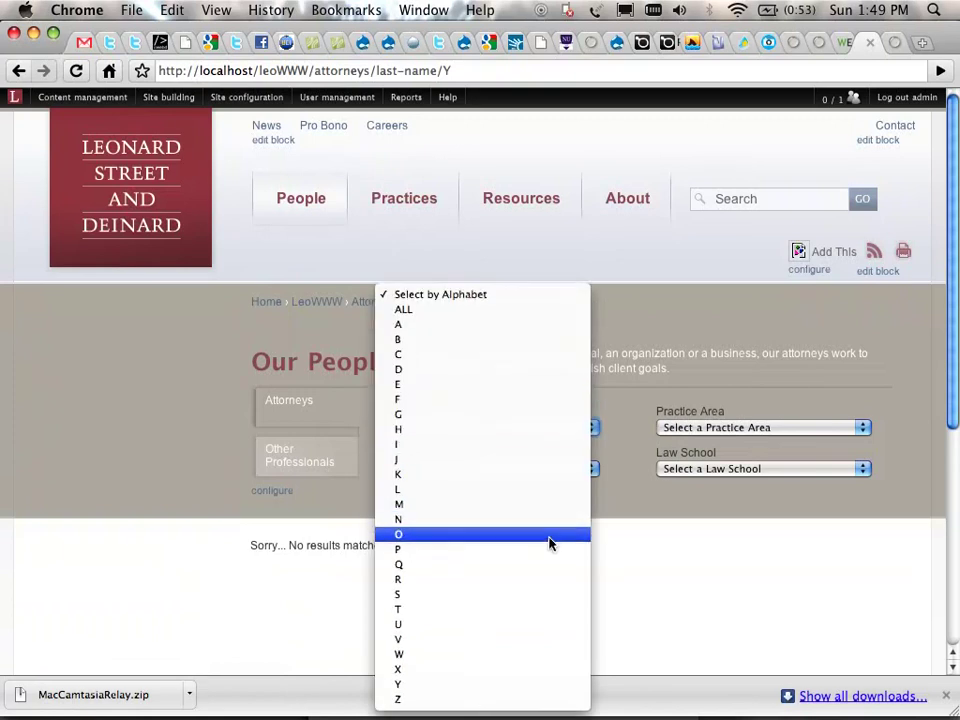
left_click(510, 638)
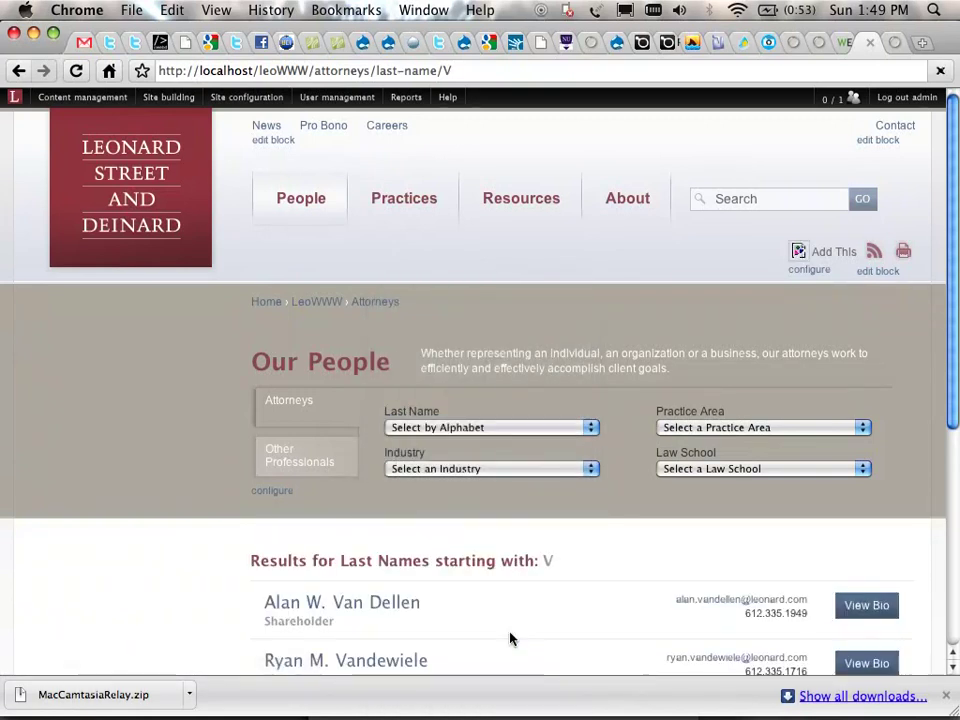
scroll(510, 638, "down", 2)
scroll(510, 638, "down", 3)
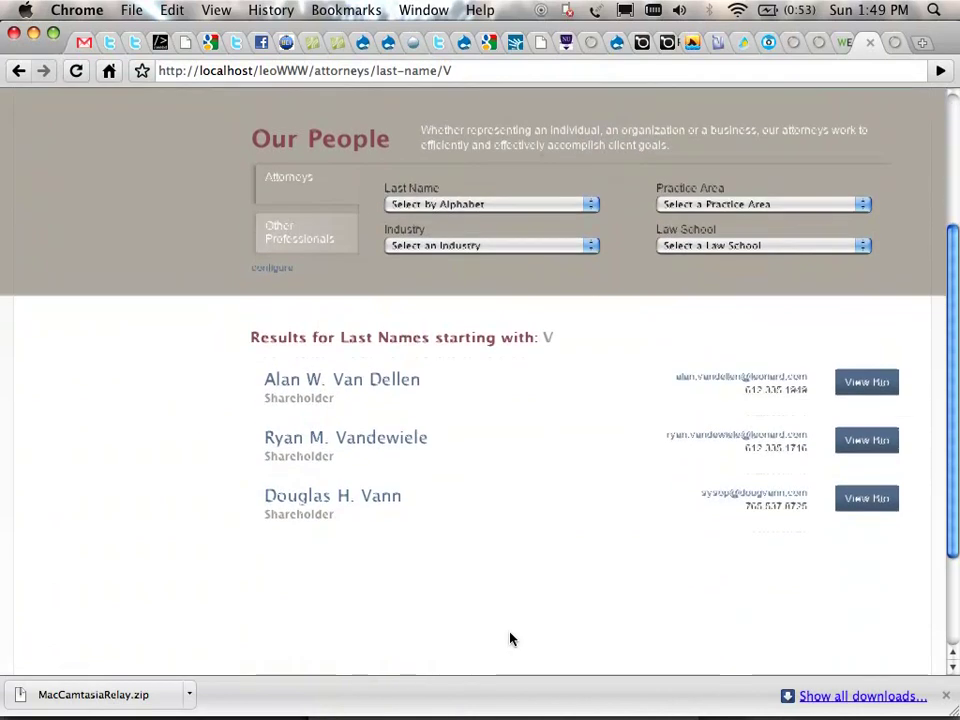
left_click(308, 497)
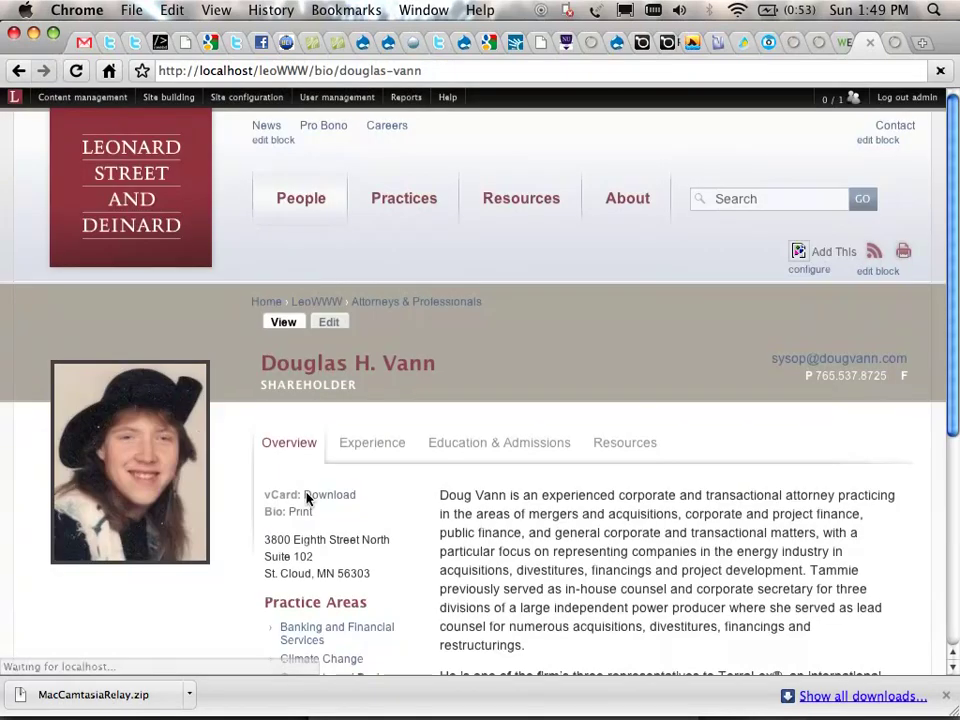
- Scroll through the shareholder's biography, office address, practice areas, industries and activities
scroll(308, 497, "down", 2)
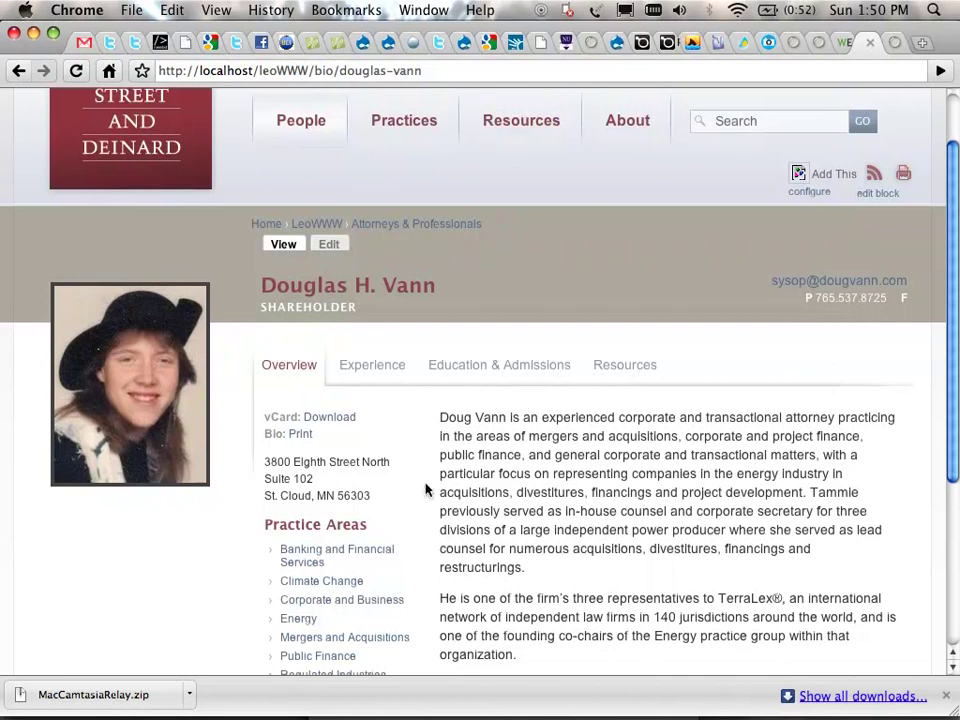
scroll(426, 491, "down", 3)
mouse_move(330, 385)
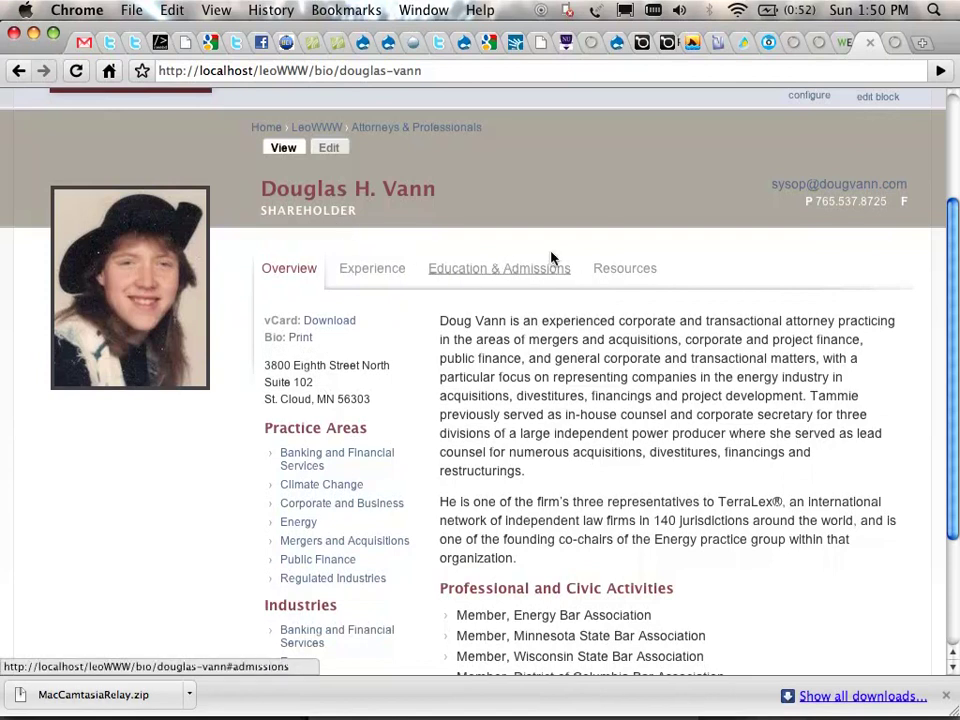
- Show the Resources section and browse its five Alerts from Feb 19 to Dec 23, 2009
left_click(623, 268)
scroll(623, 268, "down", 1)
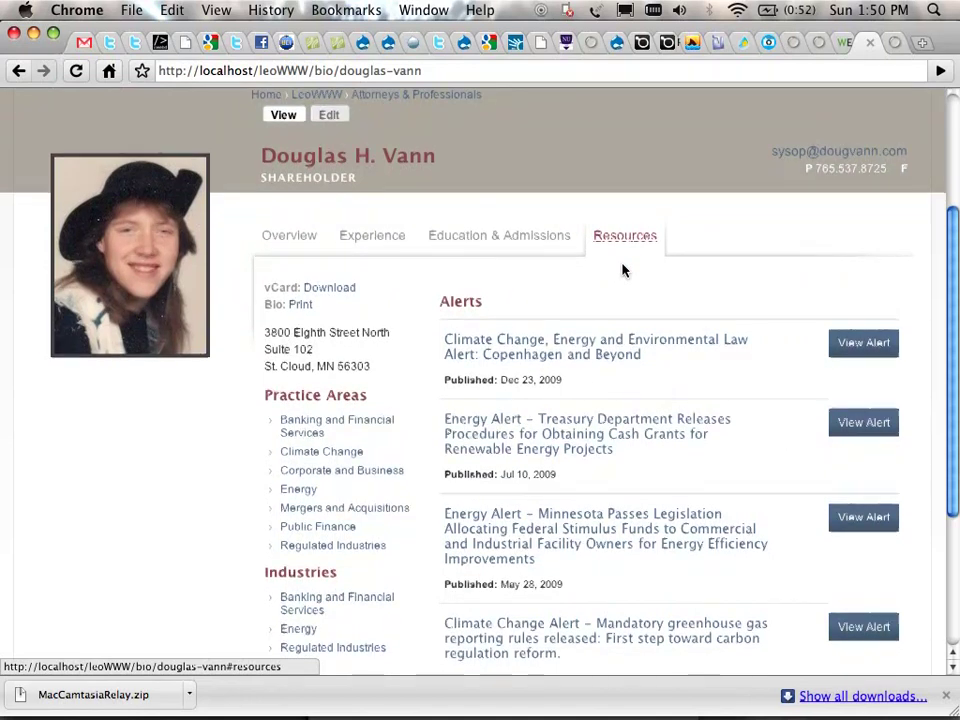
scroll(622, 270, "down", 1)
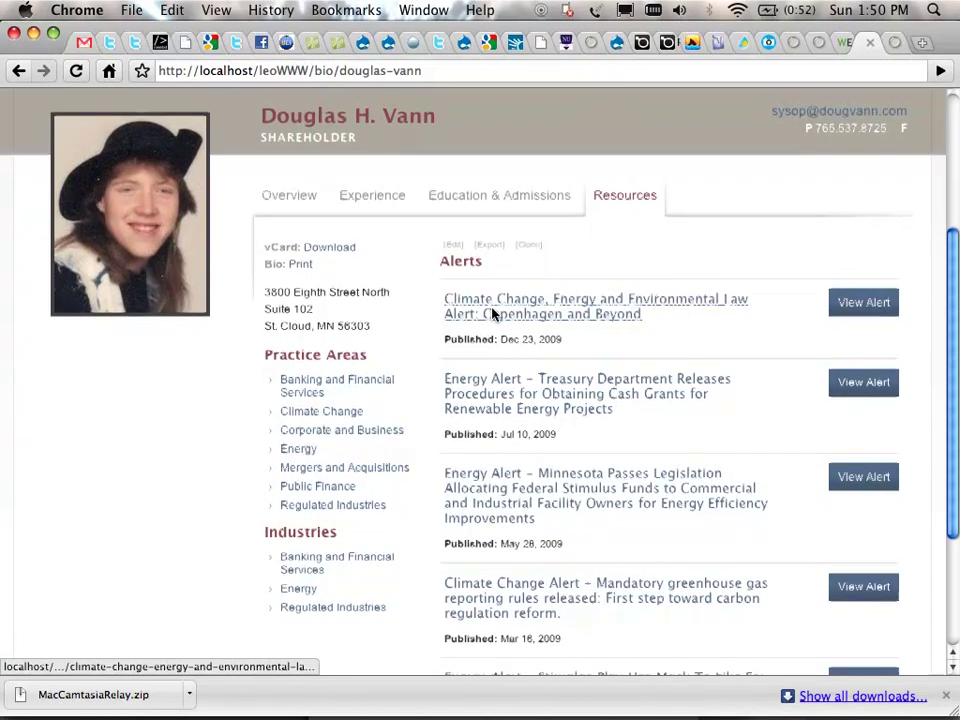
scroll(492, 314, "down", 1)
scroll(492, 314, "down", 2)
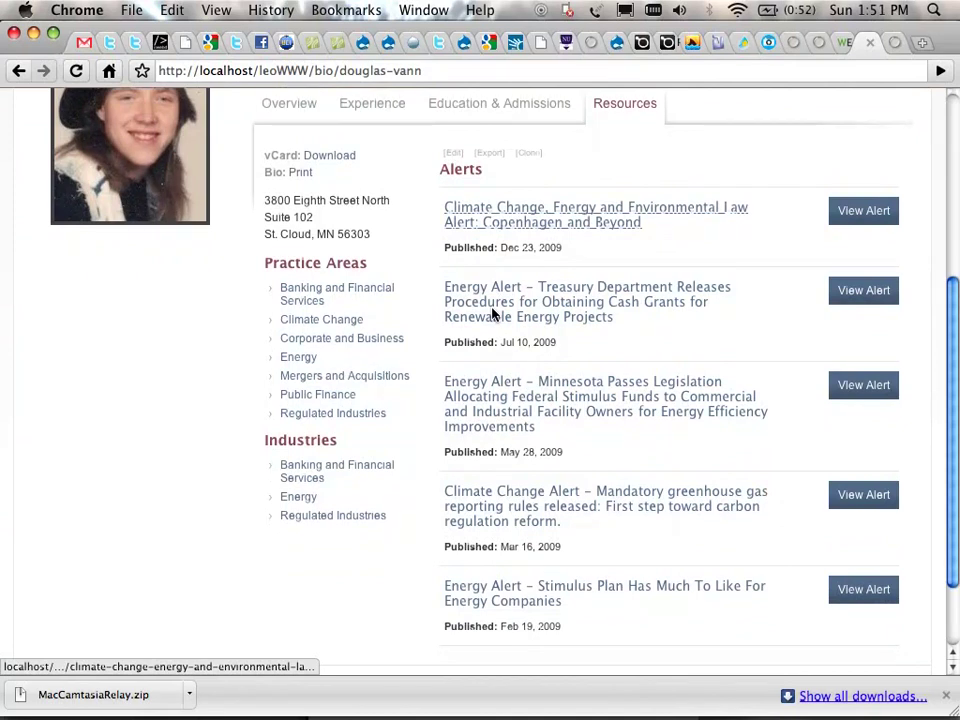
scroll(492, 314, "down", 3)
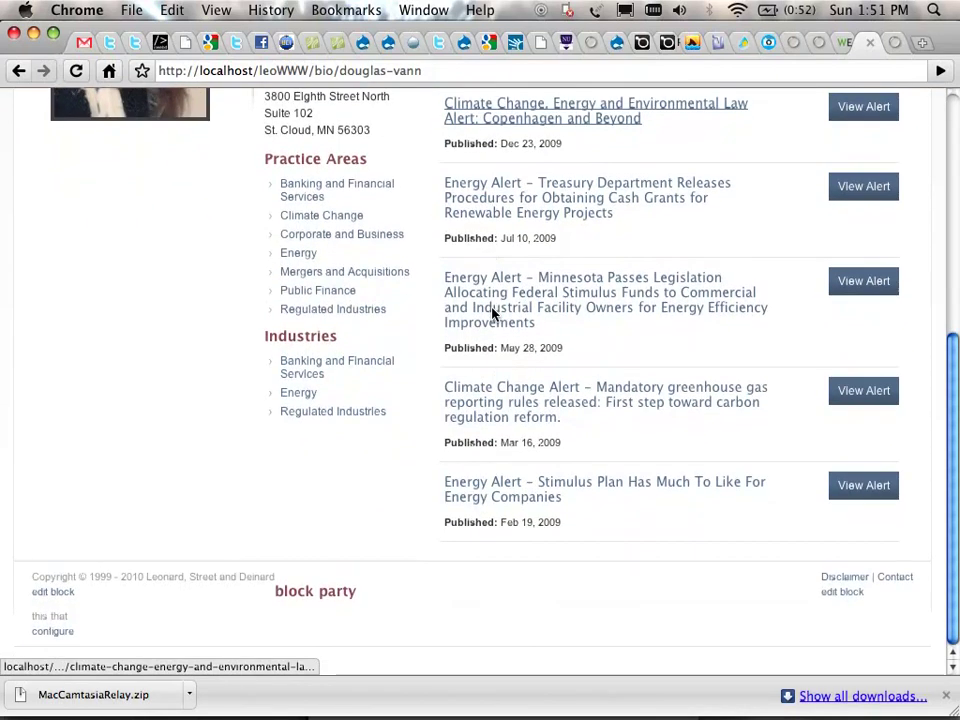
scroll(492, 314, "up", 3)
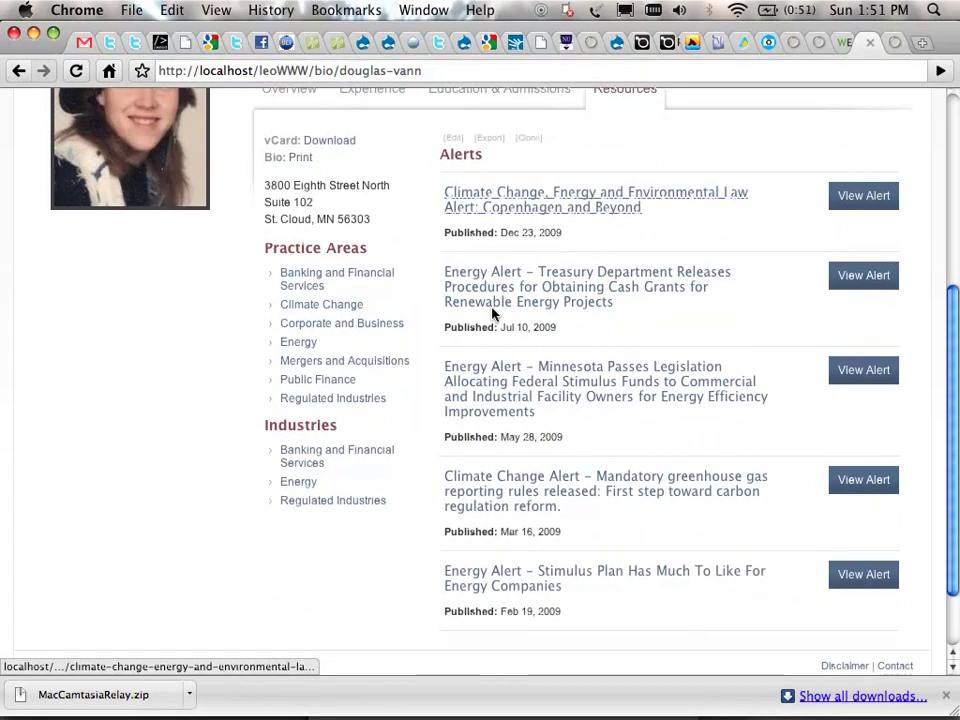
scroll(492, 314, "down", 3)
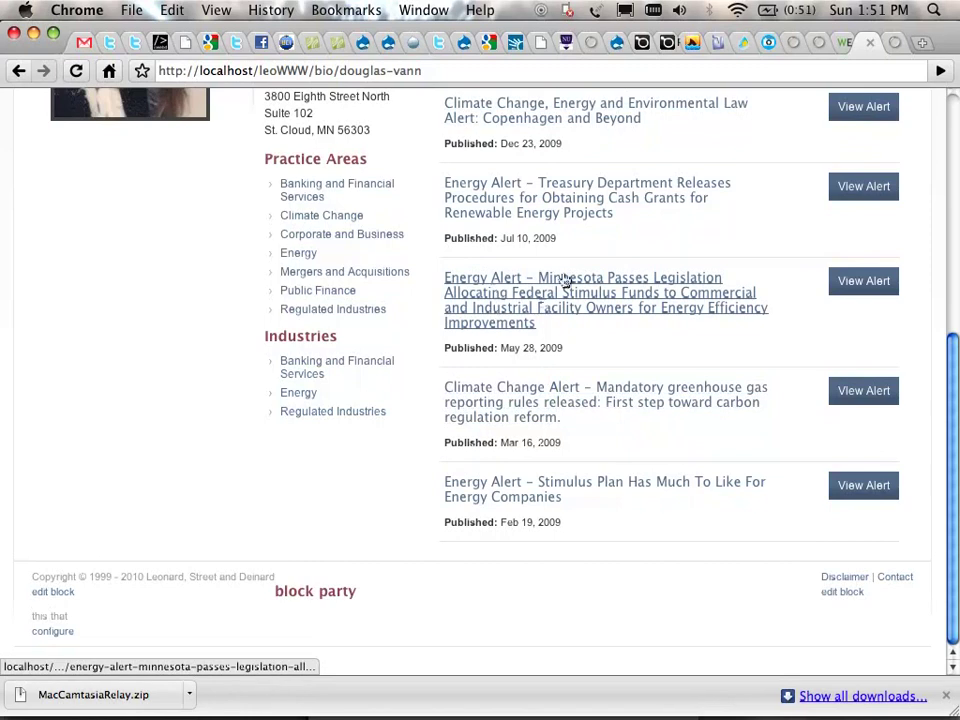
scroll(548, 298, "up", 10)
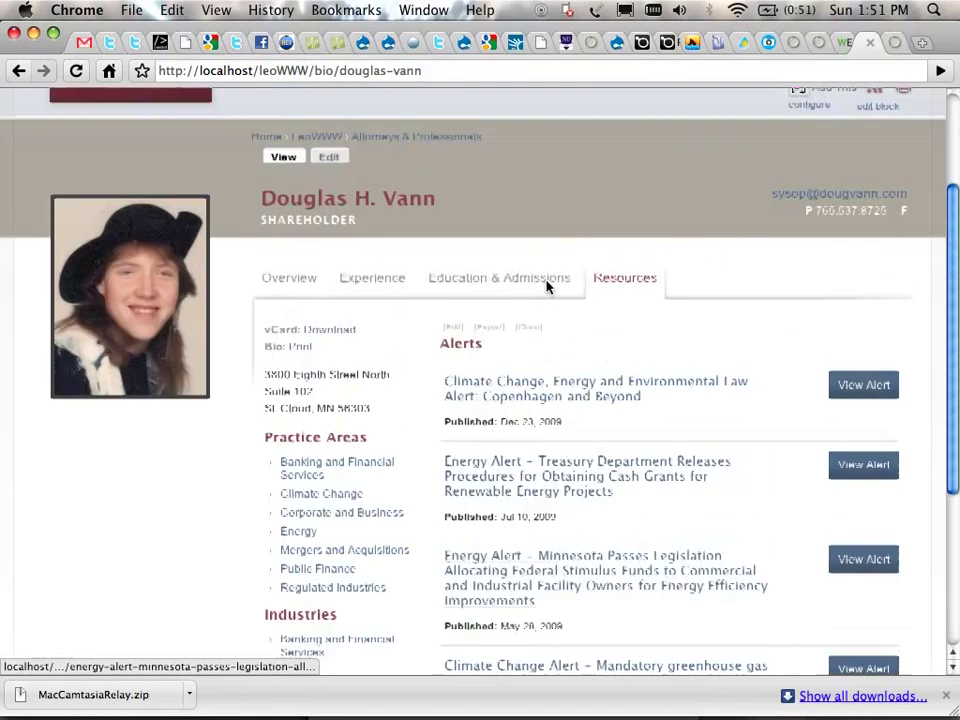
- View the bio's education and admissions details, then its Experience section
left_click(513, 358)
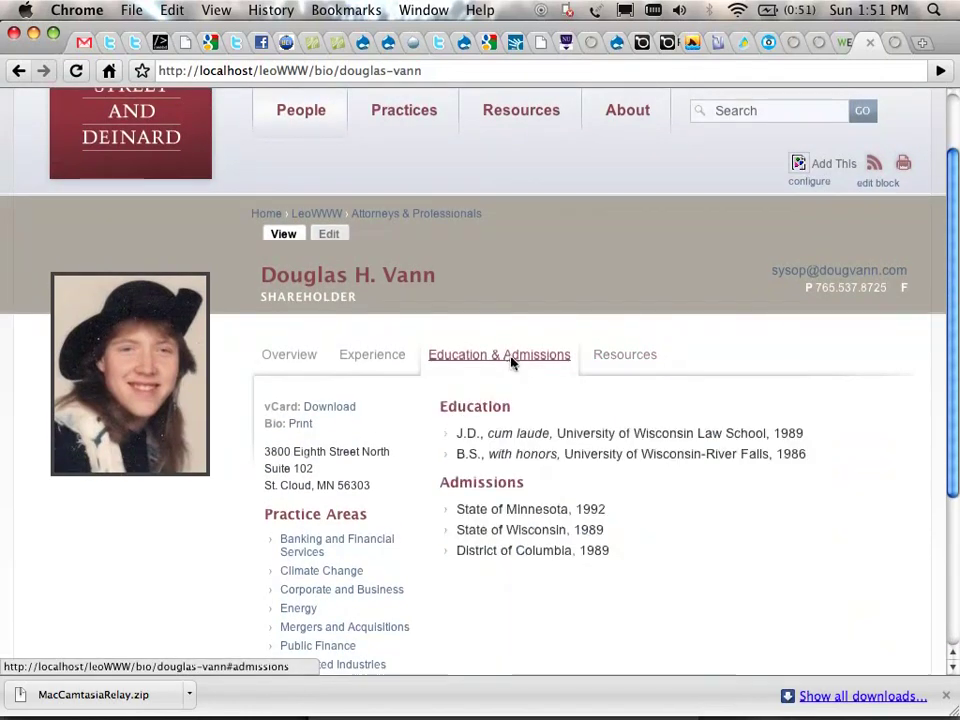
scroll(476, 388, "down", 1)
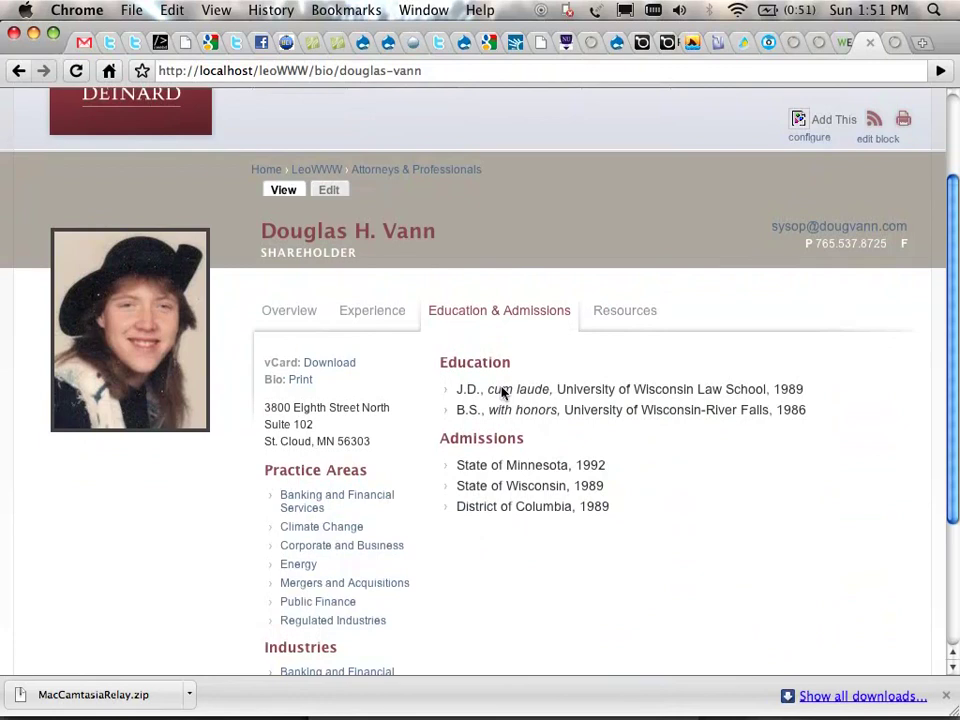
scroll(503, 393, "down", 1)
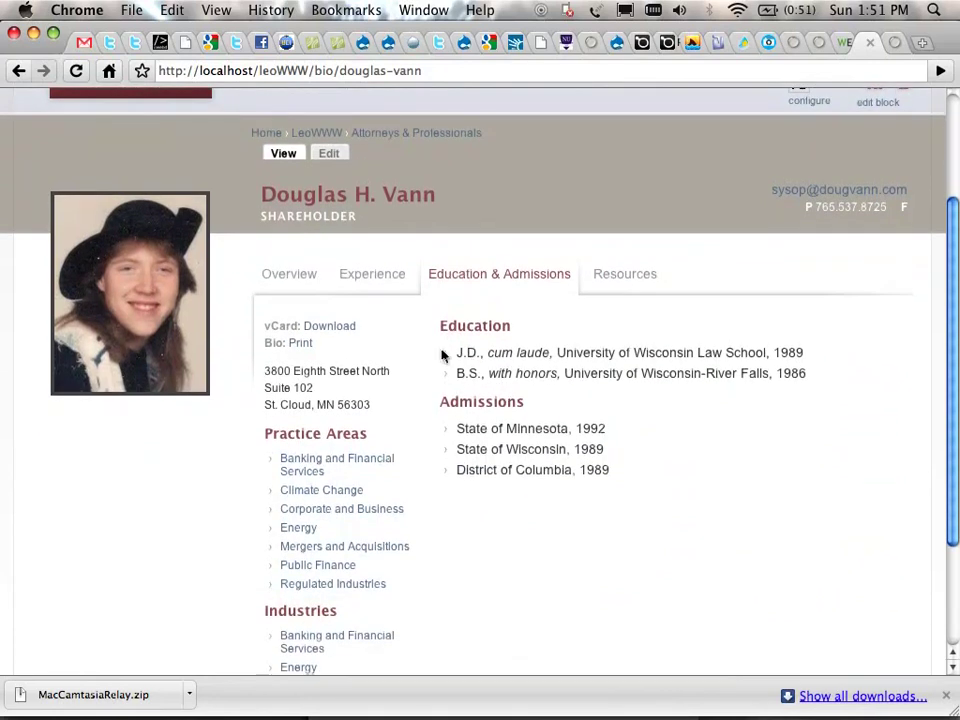
left_click(377, 275)
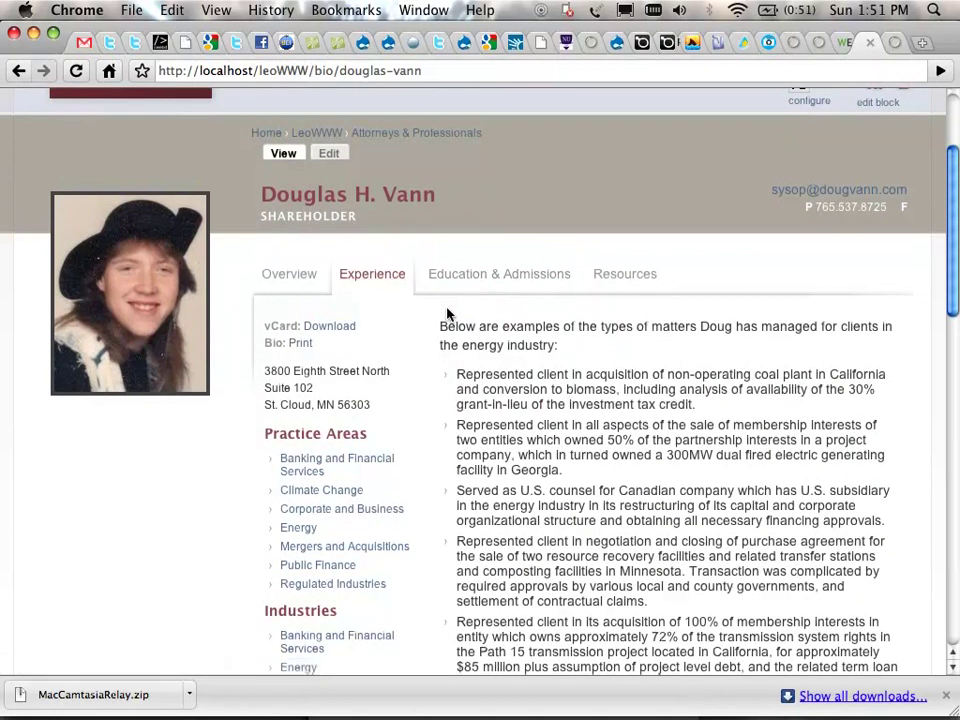
- Return to the Overview section and scroll through the biography, practice areas and industries
left_click(311, 279)
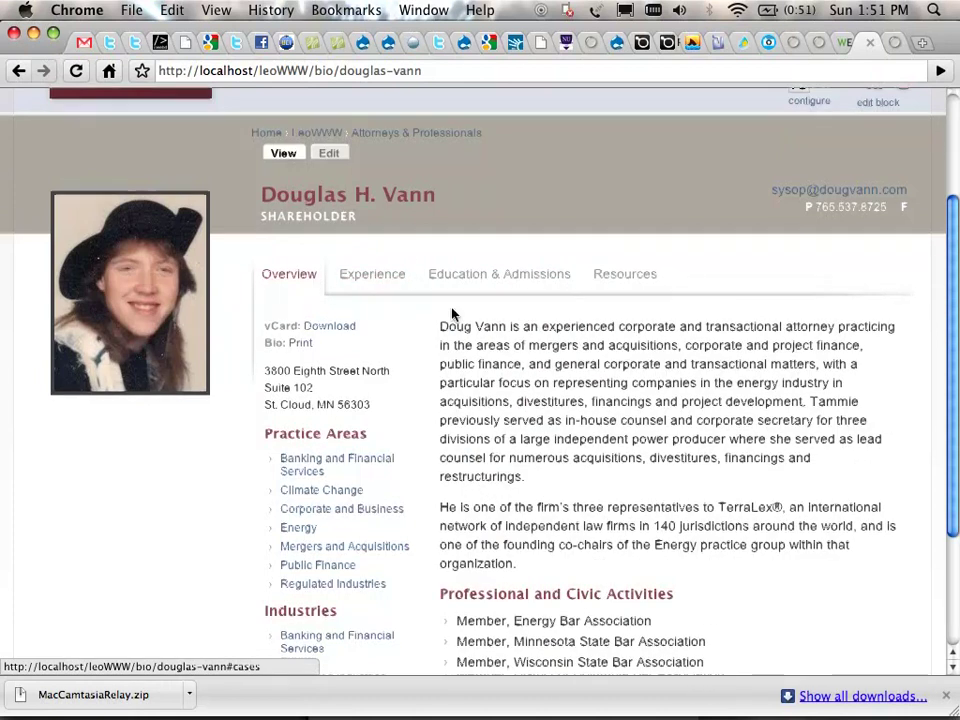
scroll(447, 316, "down", 5)
scroll(672, 335, "up", 5)
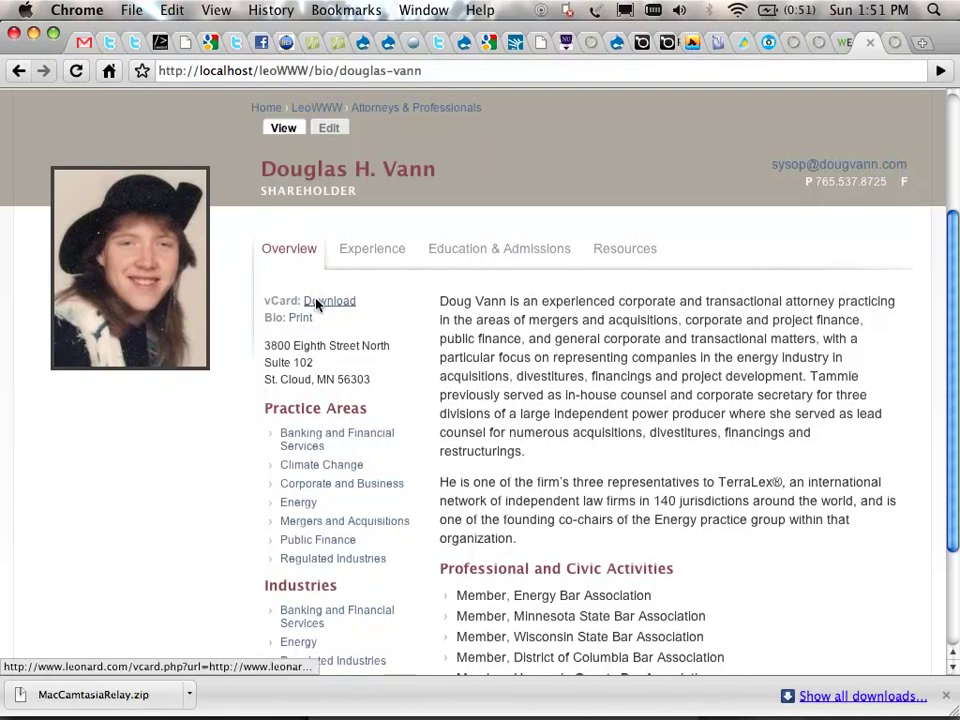
scroll(352, 358, "down", 3)
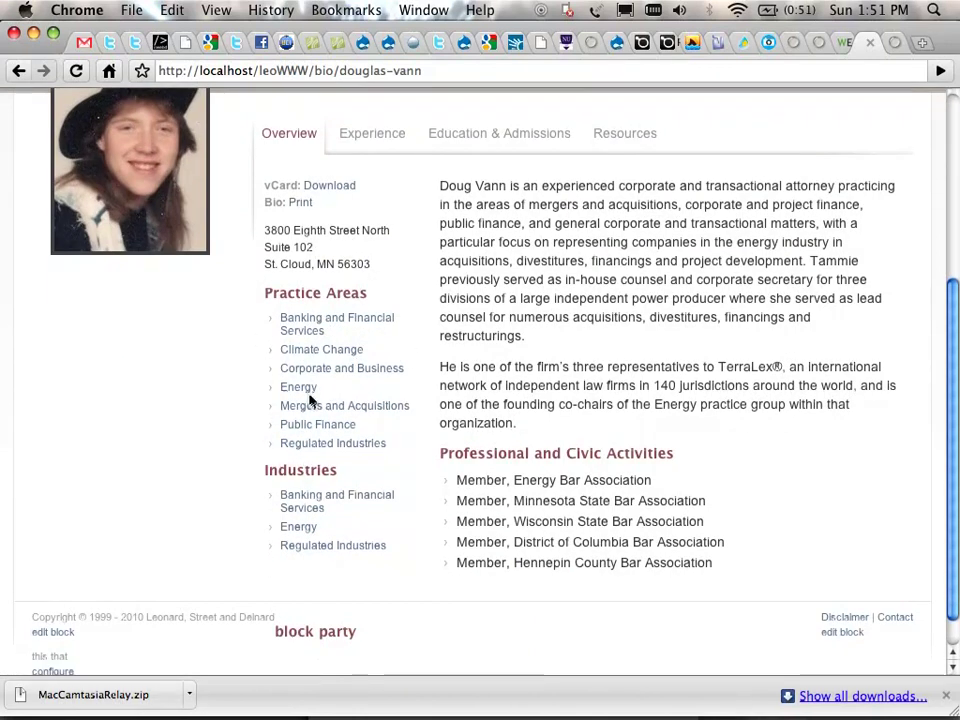
scroll(360, 175, "up", 7)
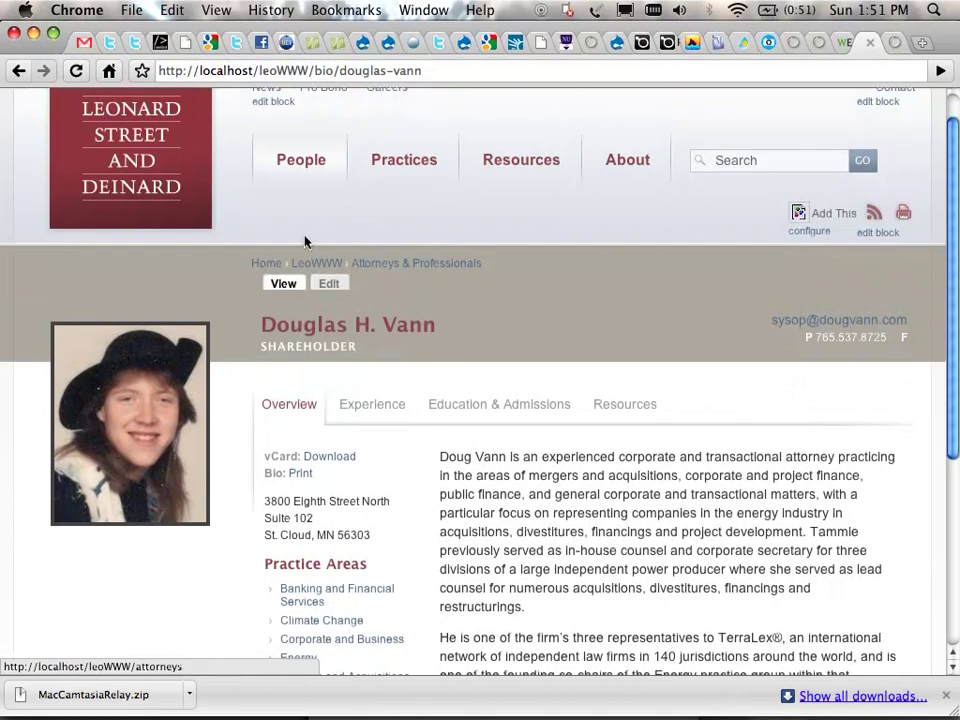
- Open the attorney bio's node edit form and scroll through its fields
left_click(329, 284)
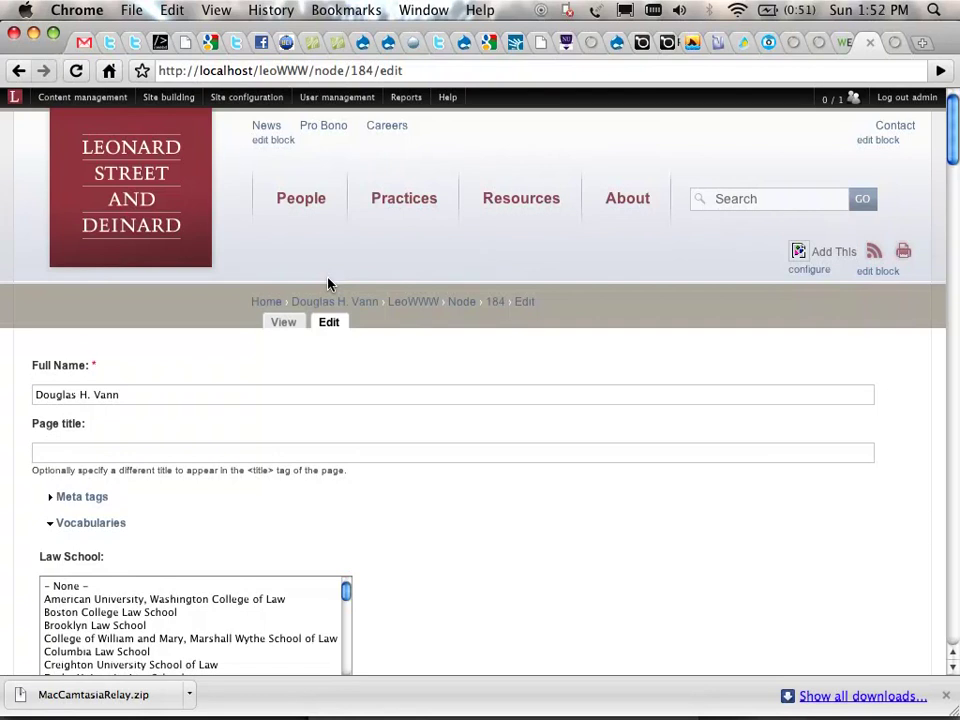
scroll(328, 284, "down", 1)
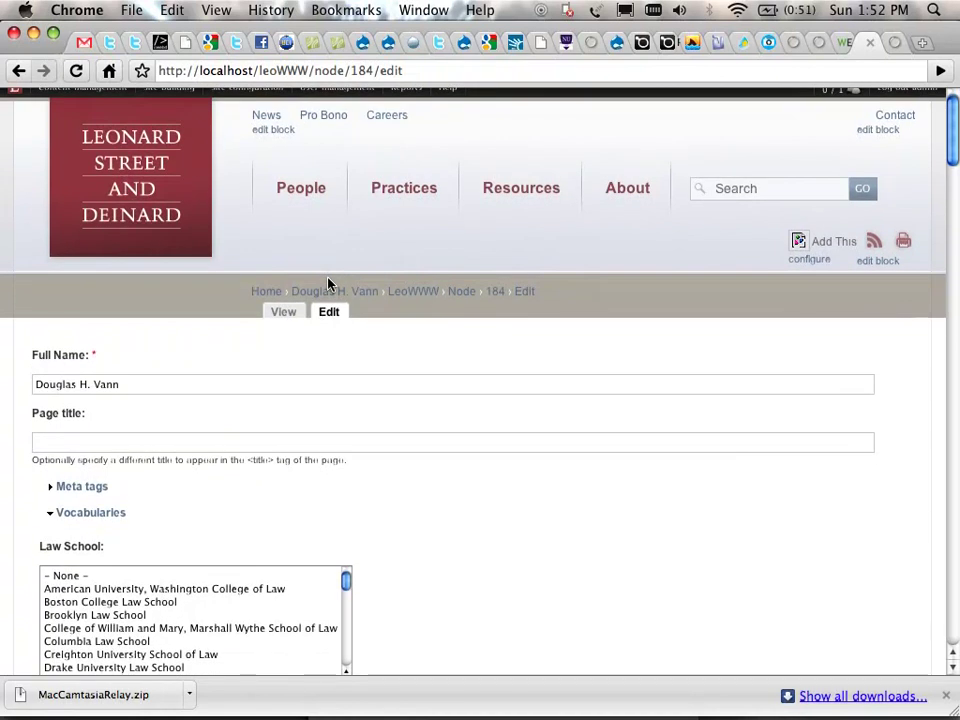
scroll(328, 284, "down", 3)
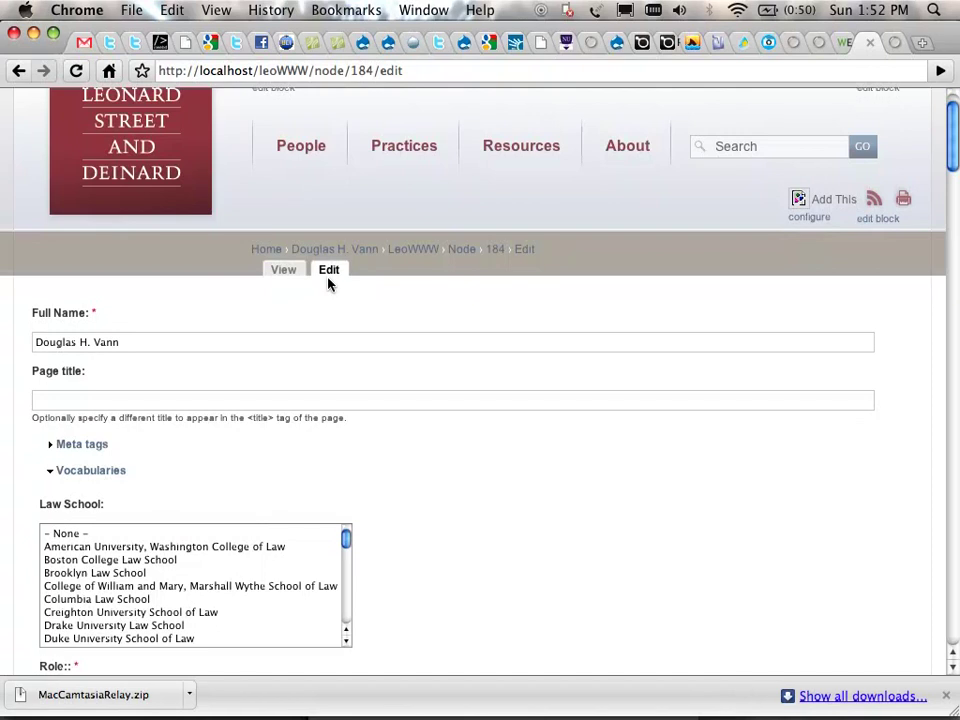
scroll(328, 284, "up", 1)
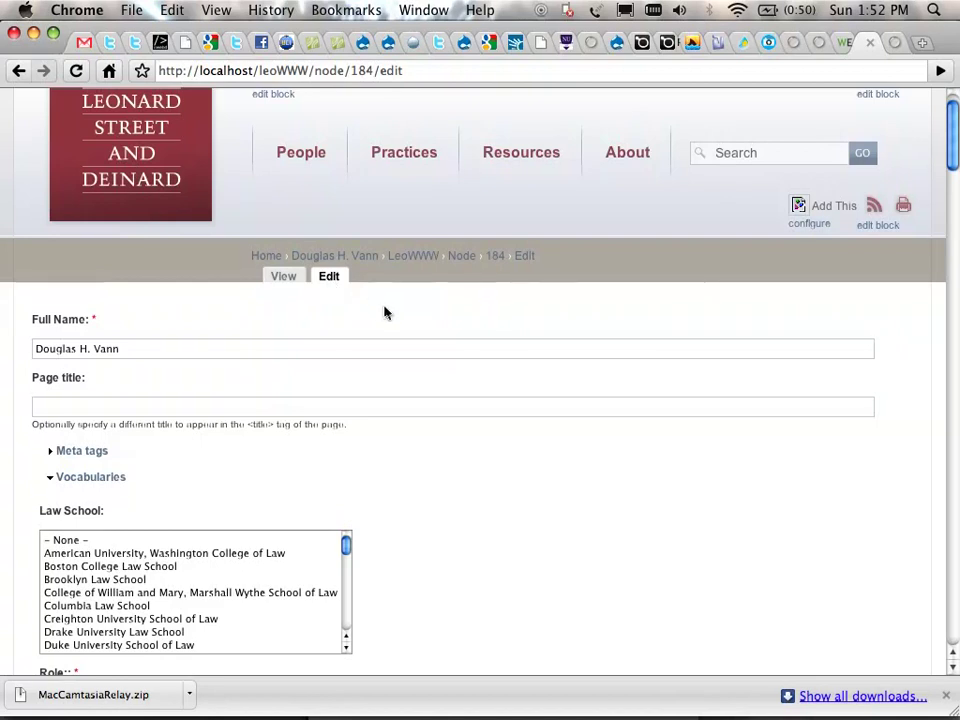
scroll(386, 313, "down", 1)
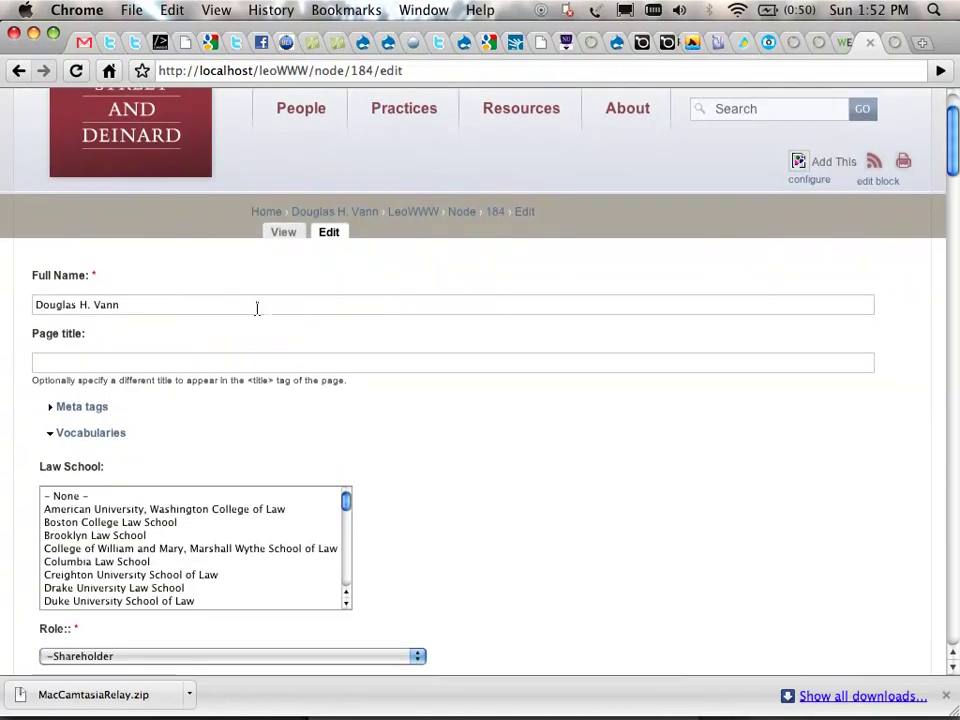
scroll(257, 308, "down", 2)
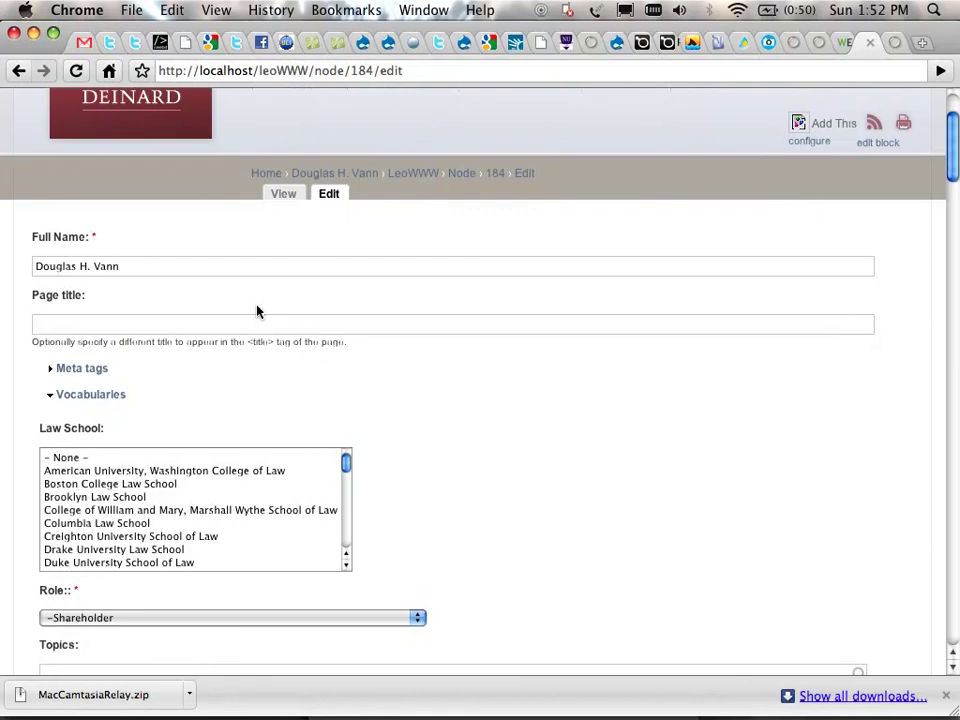
scroll(256, 312, "down", 3)
scroll(256, 312, "down", 5)
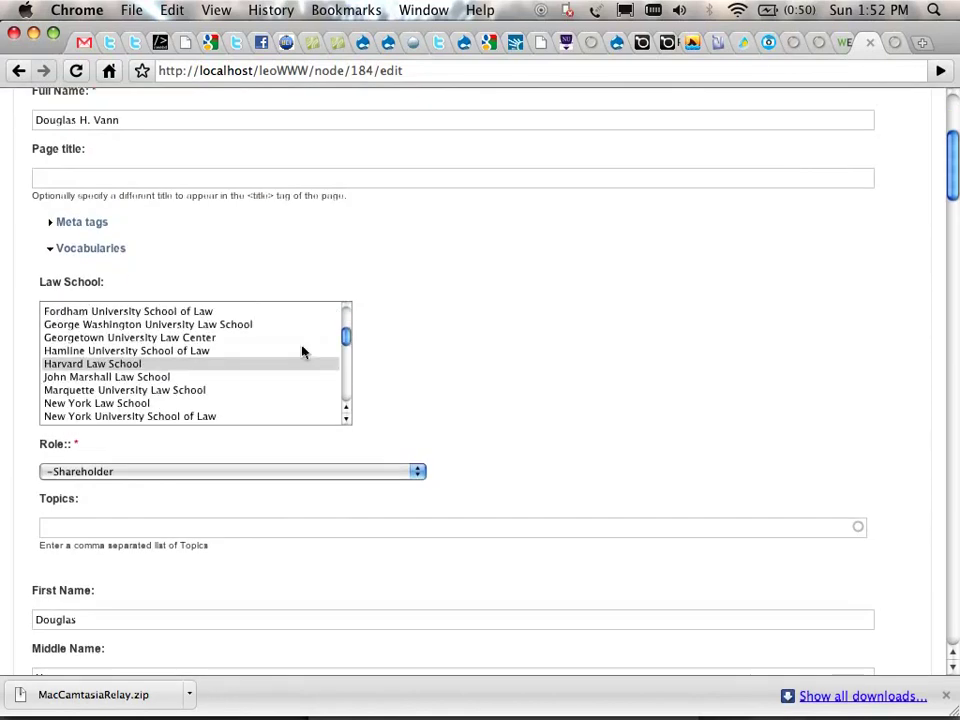
scroll(420, 411, "down", 3)
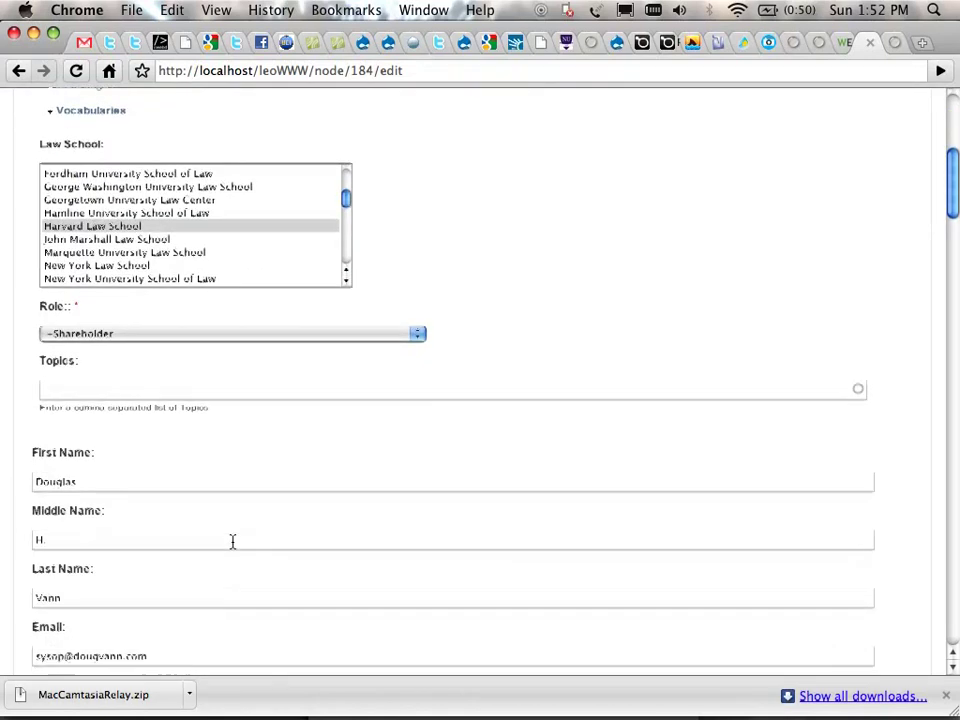
scroll(231, 540, "down", 1)
scroll(232, 545, "up", 5)
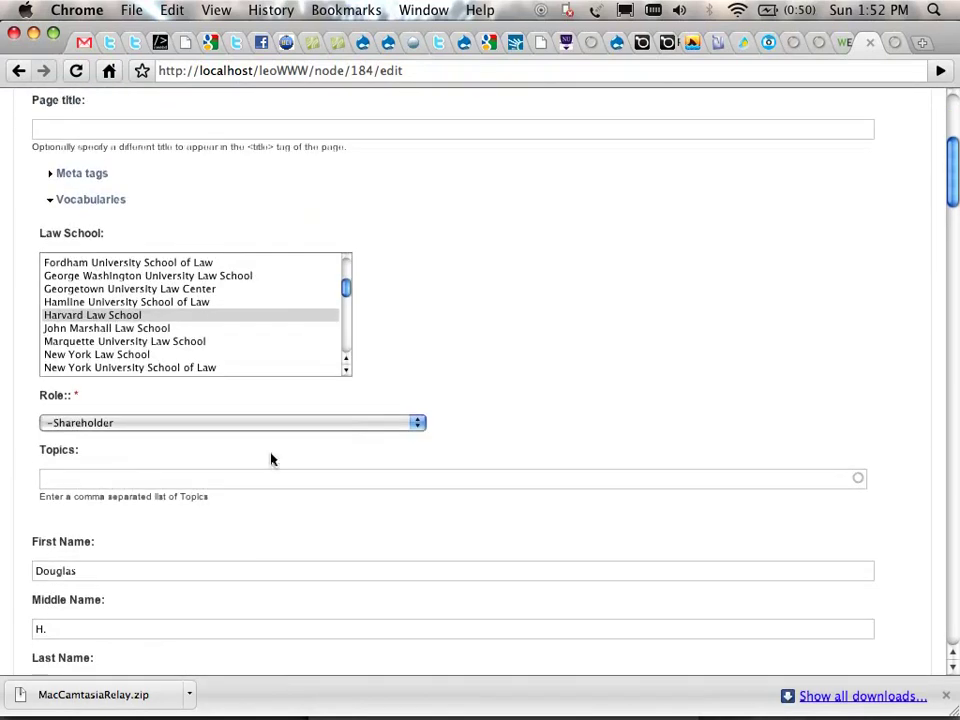
scroll(680, 350, "up", 2)
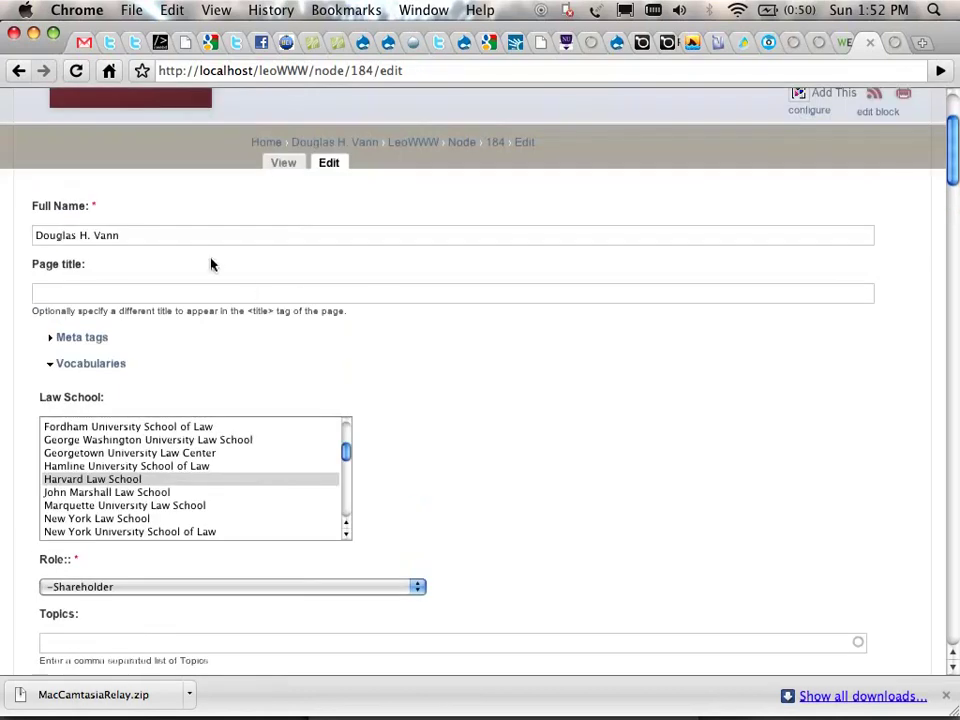
- Expand the Meta tags fieldset to reveal Abstract, Canonical URL and Keywords
scroll(504, 343, "down", 5)
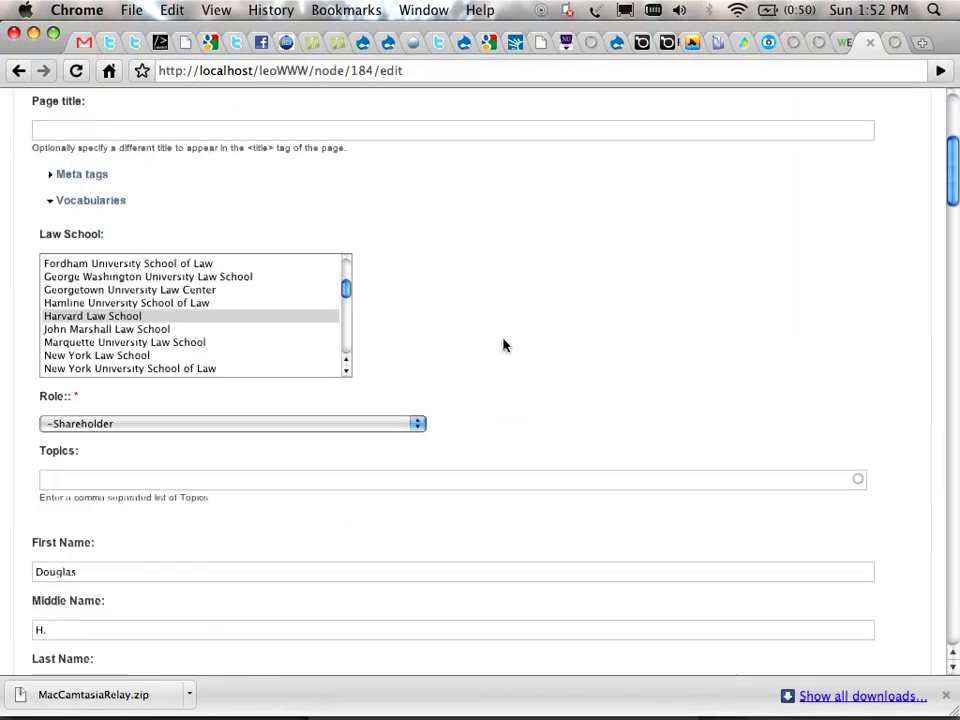
scroll(484, 495, "down", 3)
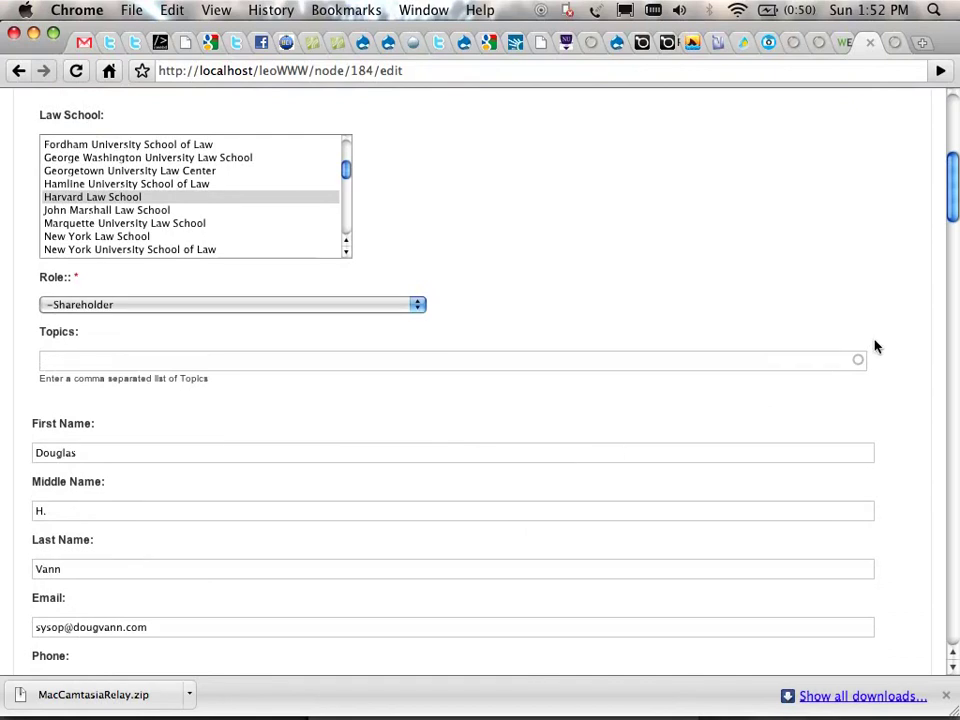
scroll(885, 305, "up", 6)
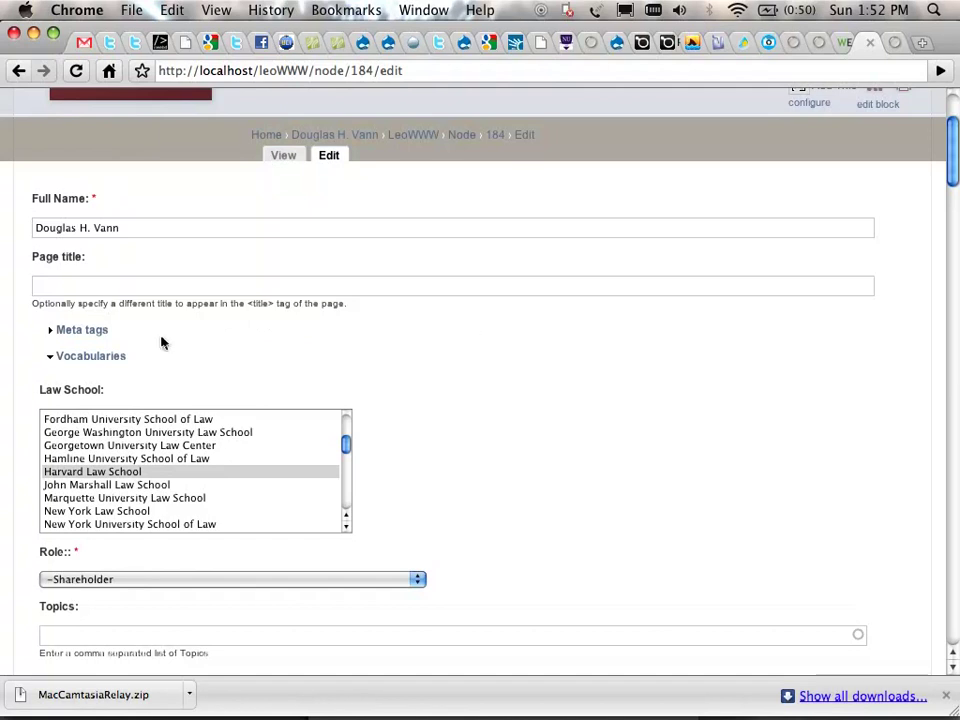
left_click(96, 330)
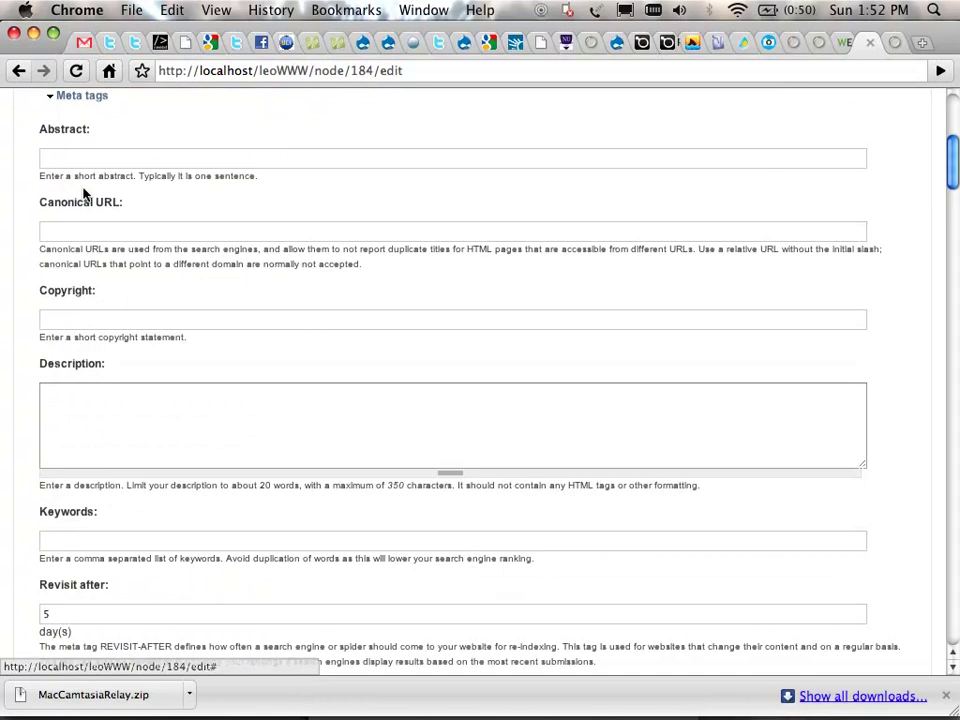
- Collapse Meta tags and review the Law School list and Vocabularies showing Harvard Law School and Shareholder
left_click(94, 102)
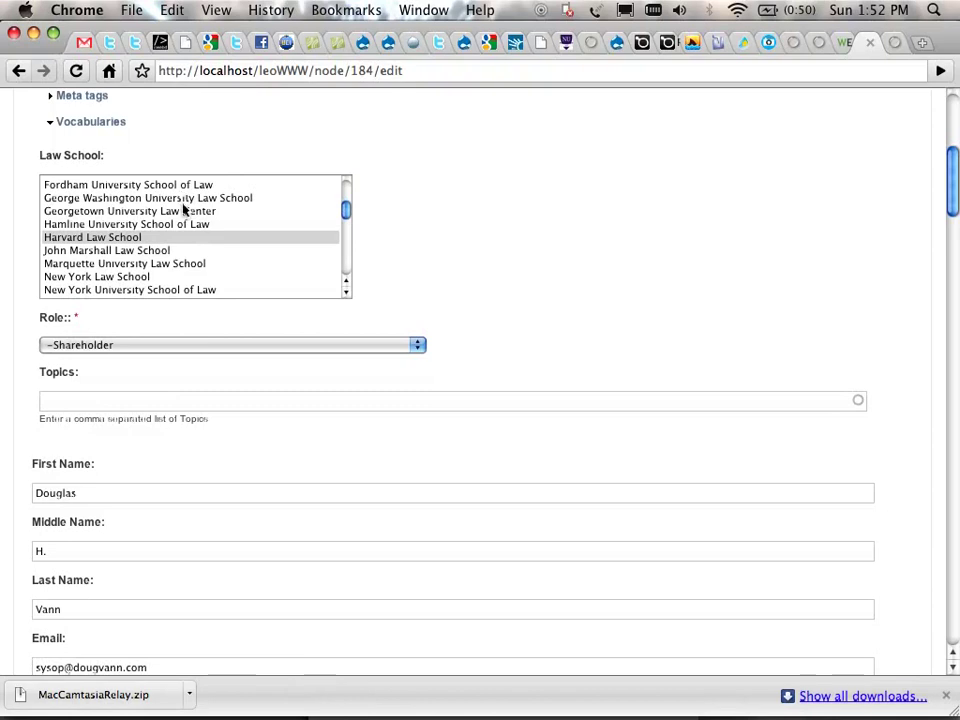
scroll(183, 220, "down", 2)
scroll(183, 220, "up", 2)
scroll(183, 220, "down", 2)
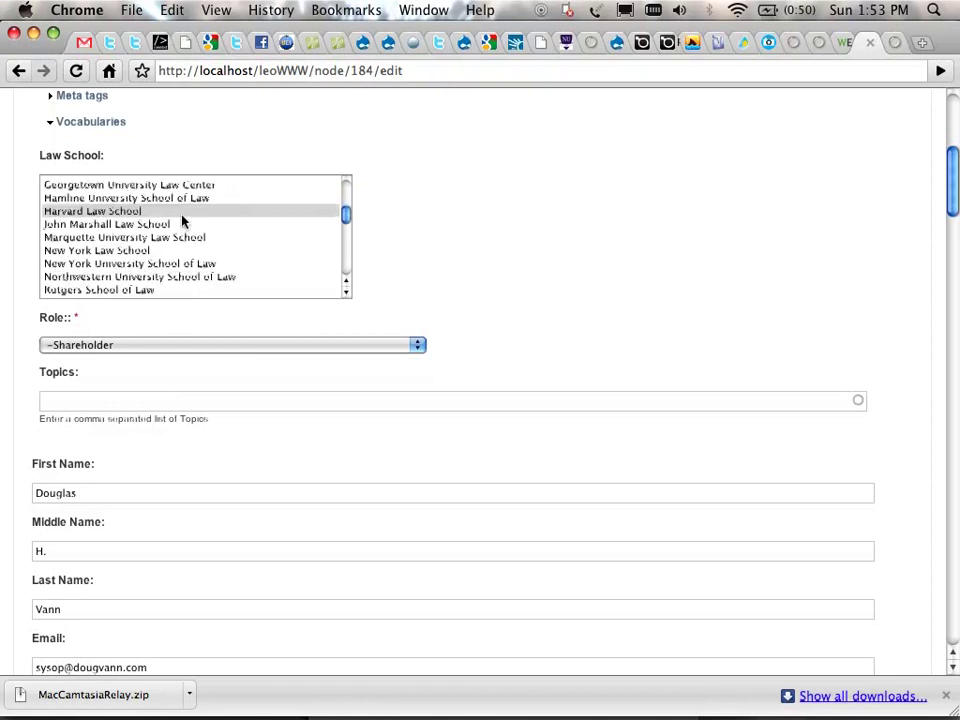
scroll(183, 220, "up", 1)
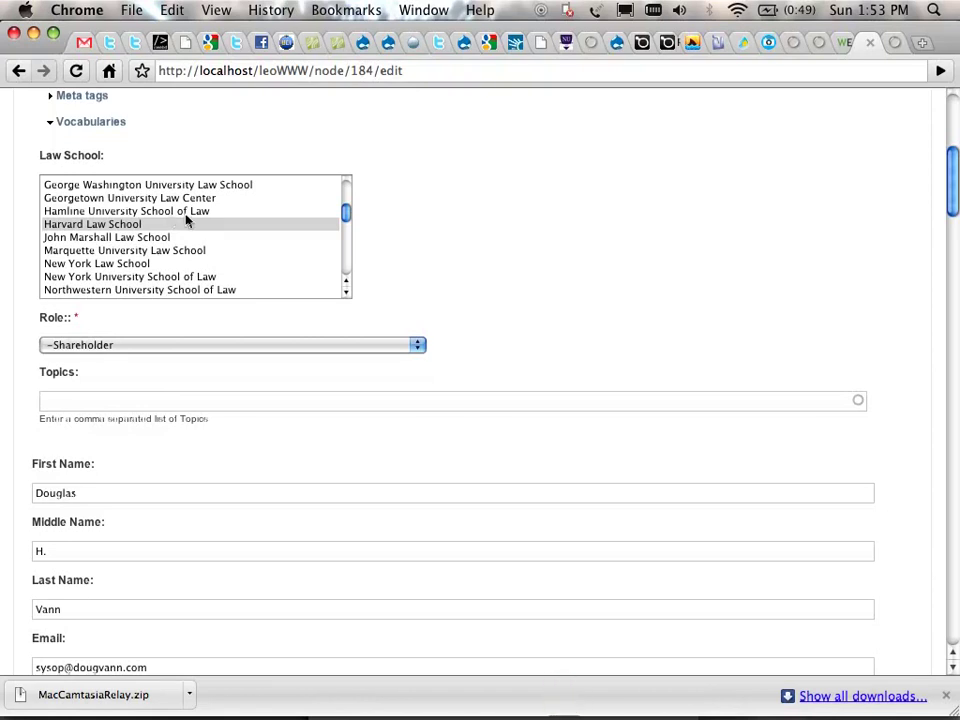
scroll(475, 216, "down", 2)
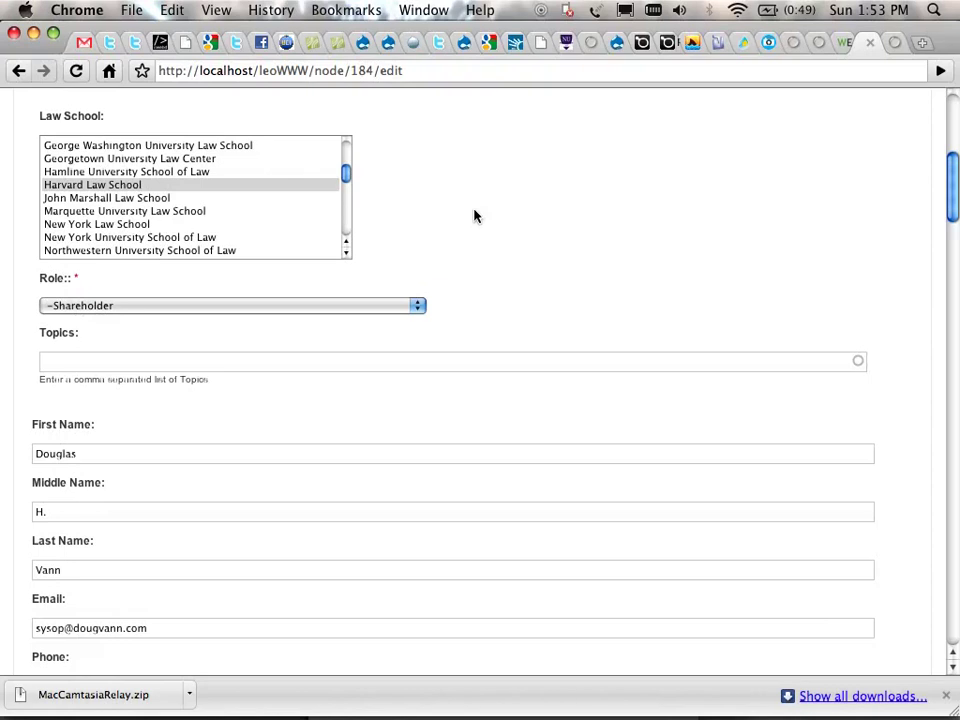
scroll(519, 227, "down", 2)
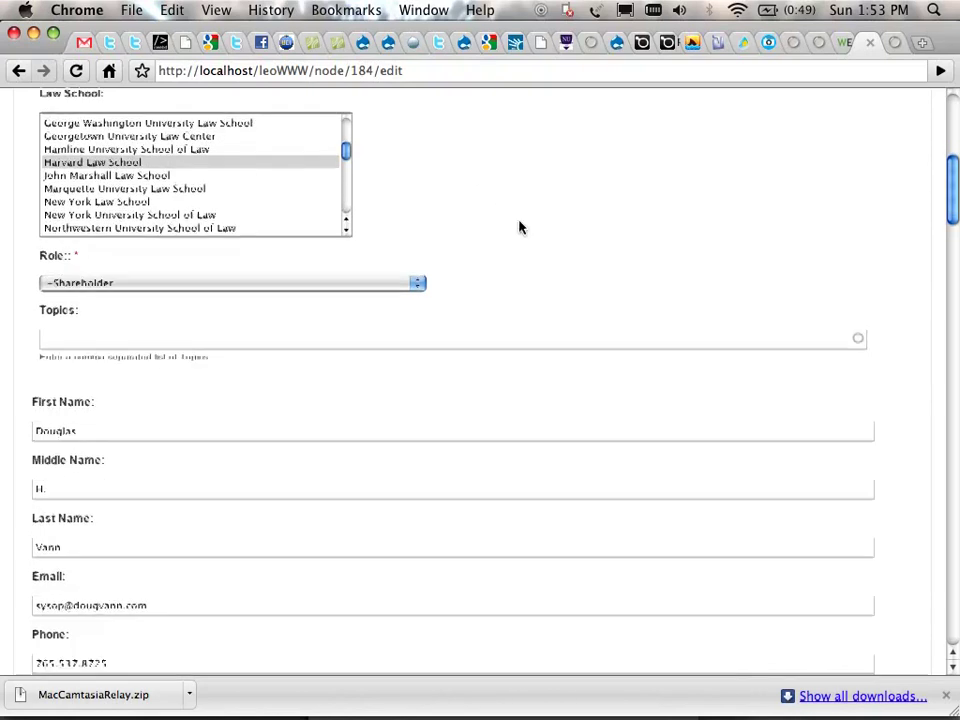
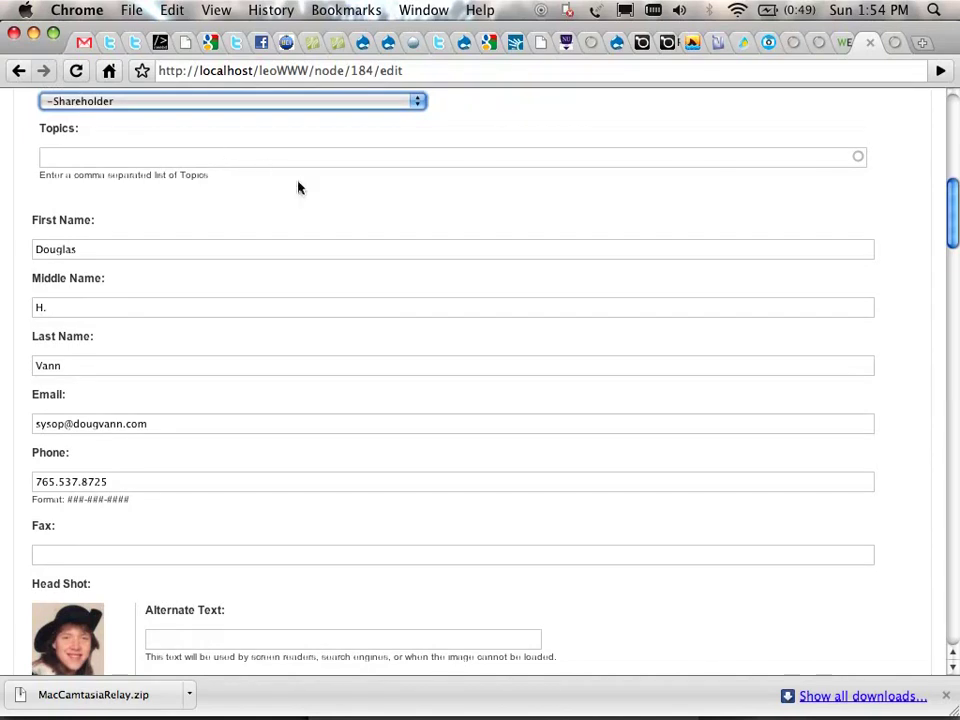
- Bring up the Edit Biography entry under Content management > Content types in the admin bar
scroll(268, 250, "down", 2)
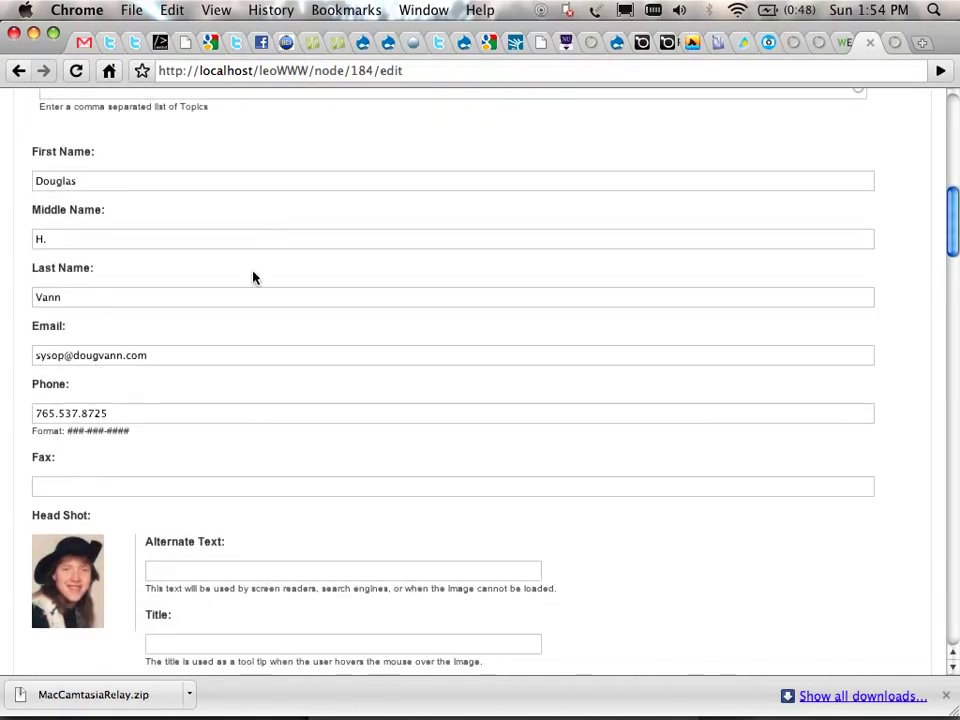
scroll(253, 276, "down", 2)
scroll(285, 291, "down", 2)
scroll(290, 300, "down", 3)
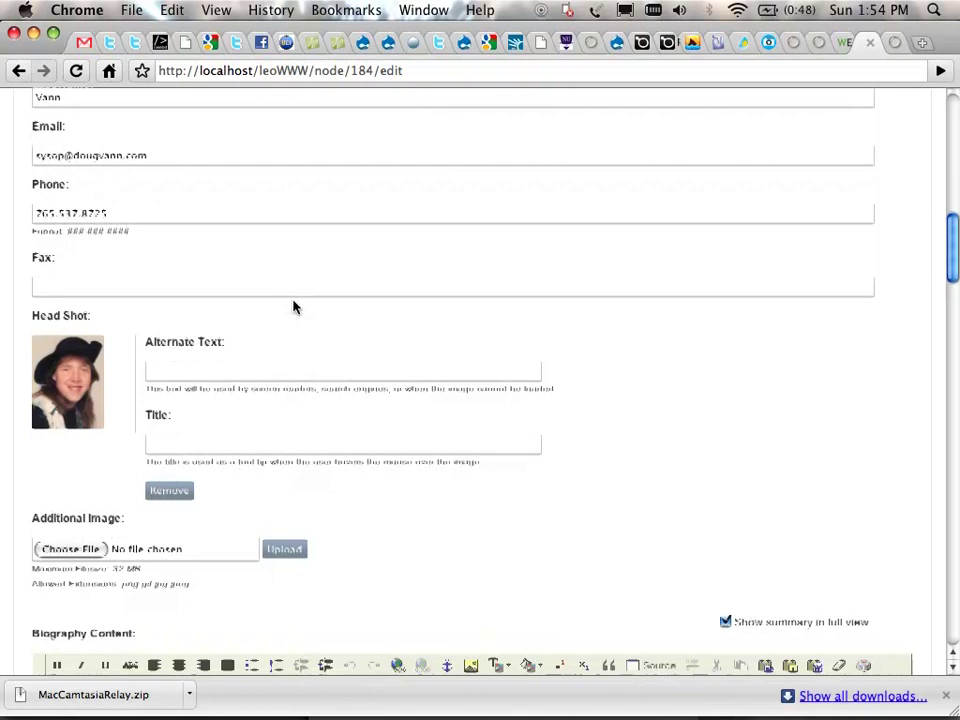
scroll(230, 335, "down", 1)
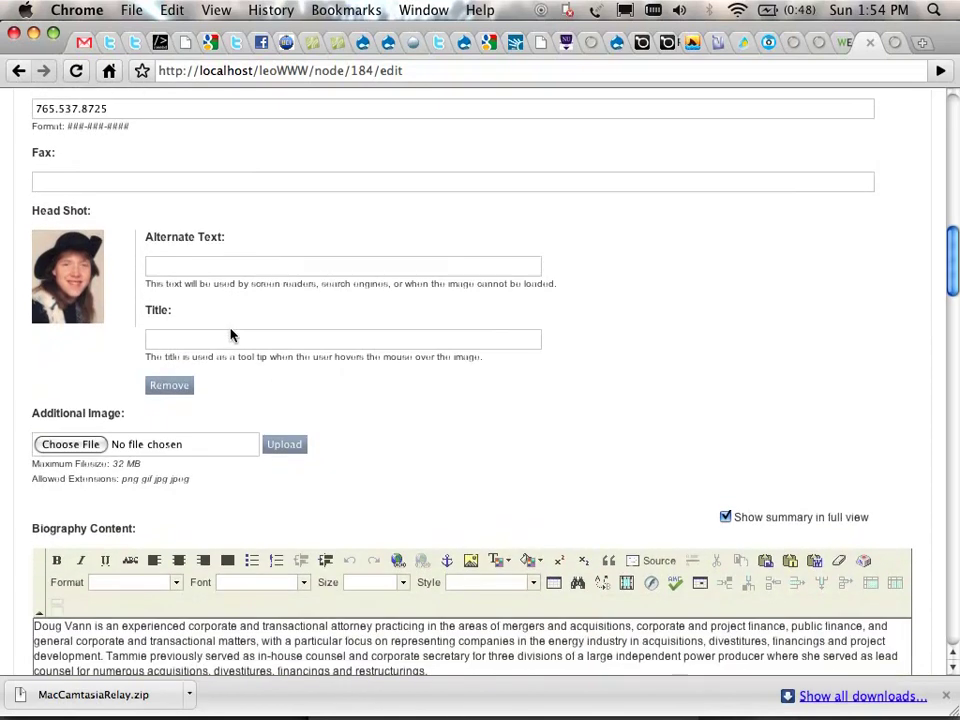
scroll(231, 333, "down", 5)
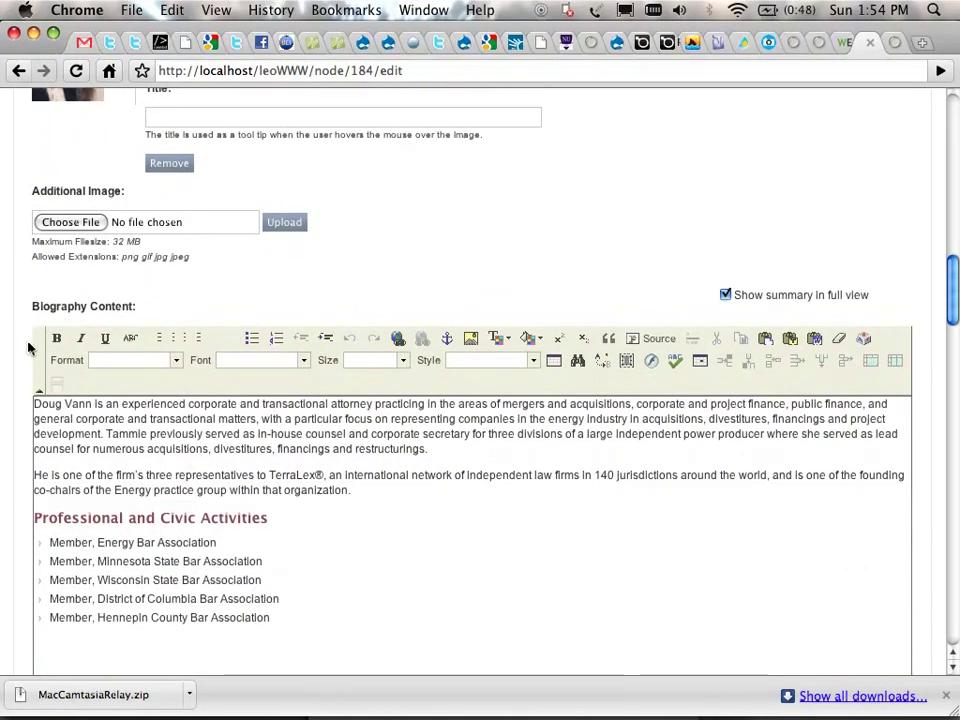
scroll(17, 380, "down", 8)
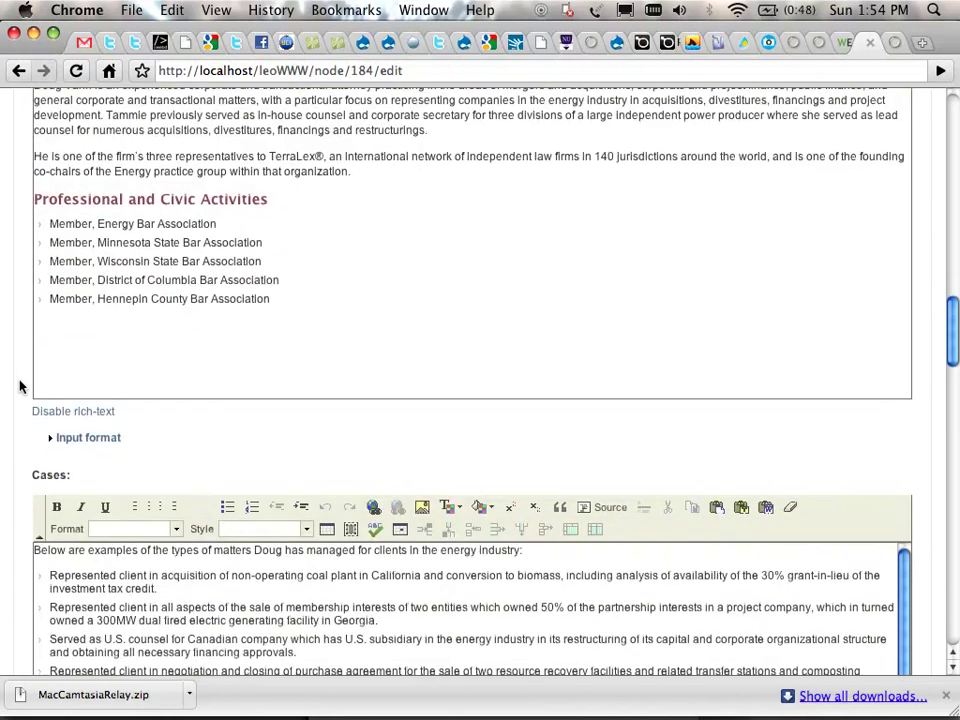
scroll(19, 387, "down", 1)
scroll(19, 387, "down", 5)
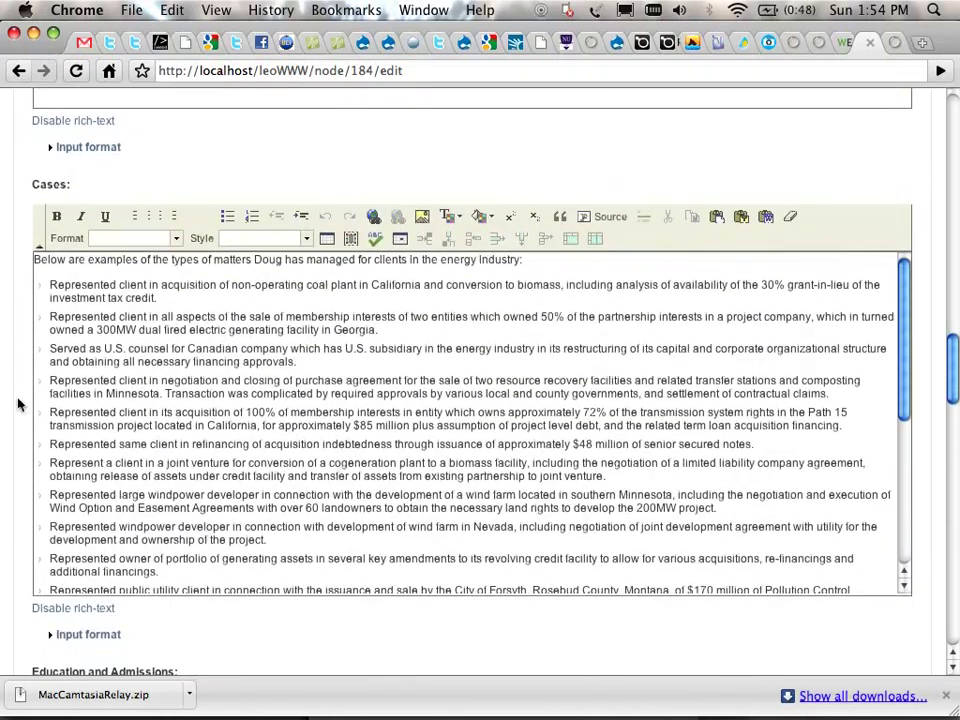
scroll(17, 404, "down", 8)
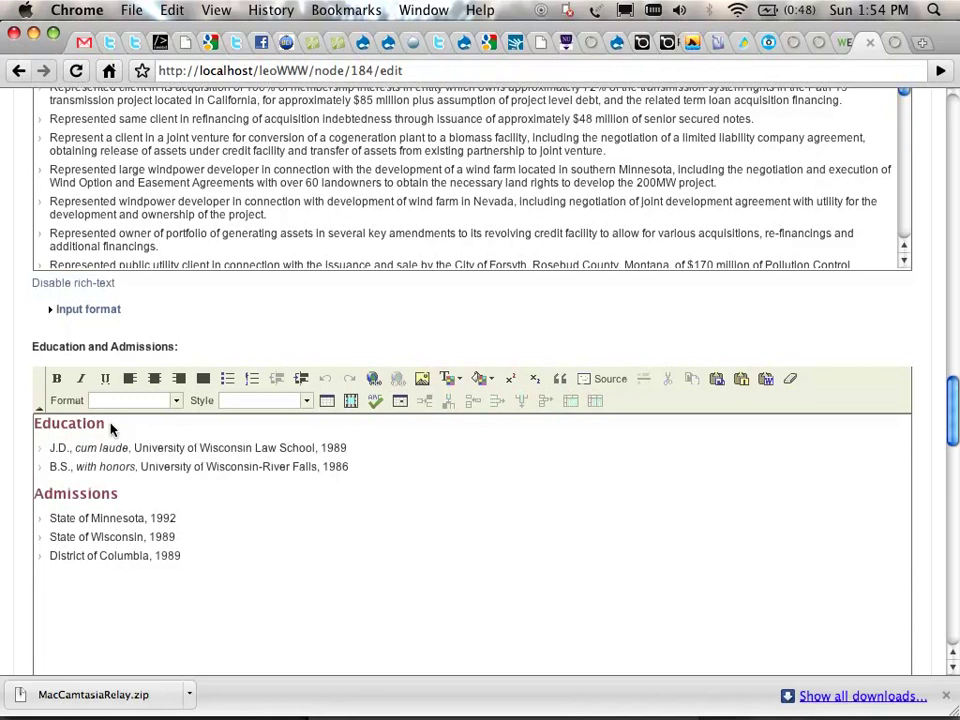
scroll(110, 427, "down", 1)
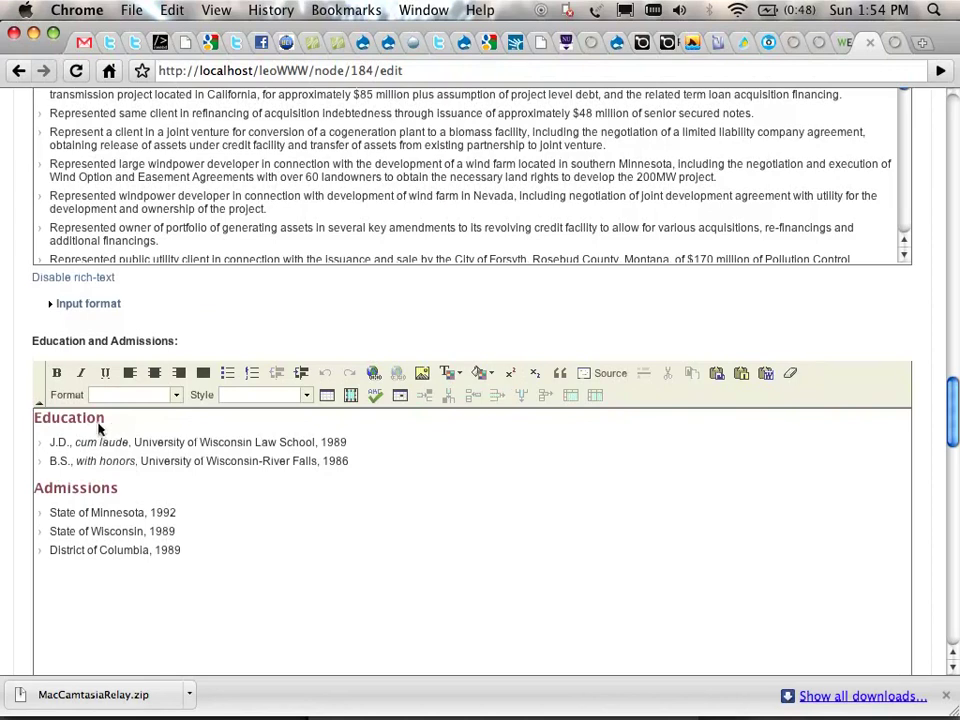
scroll(30, 432, "down", 8)
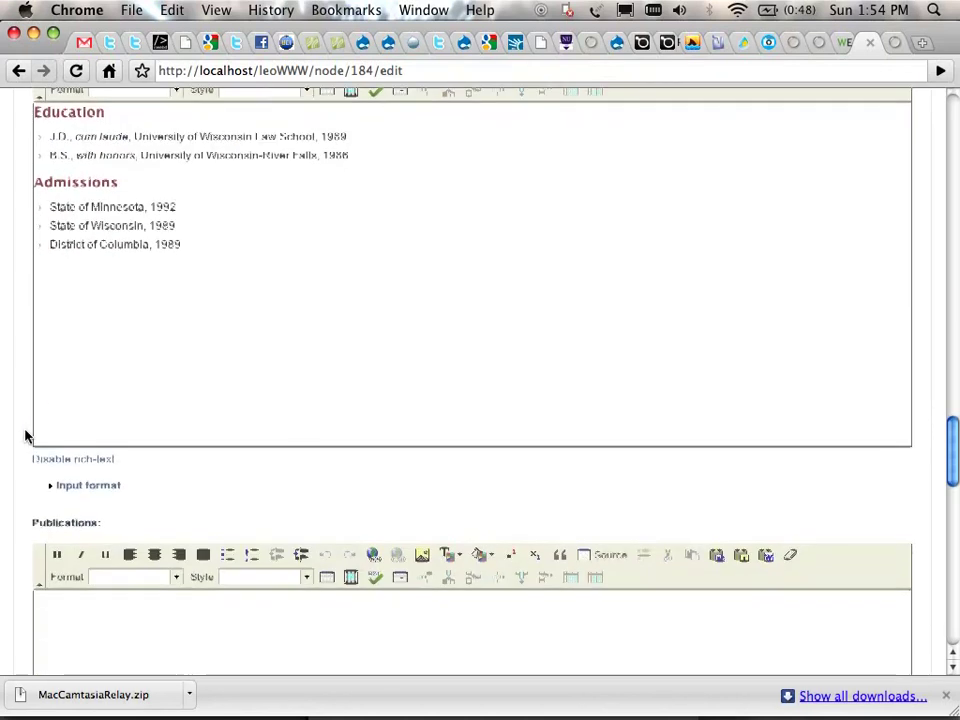
scroll(25, 435, "down", 4)
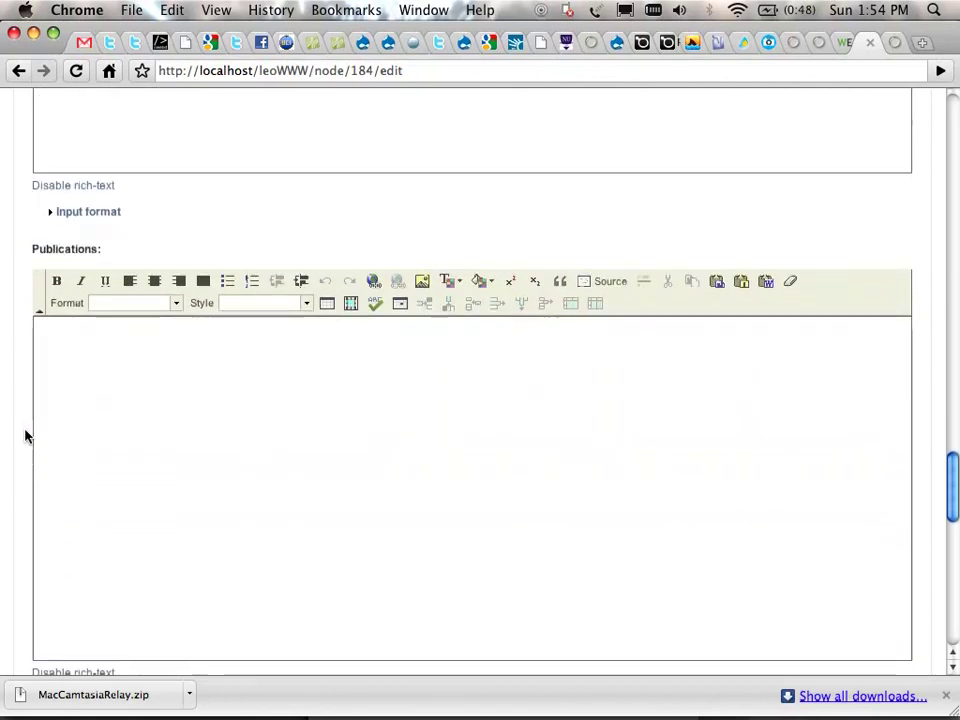
scroll(25, 435, "down", 10)
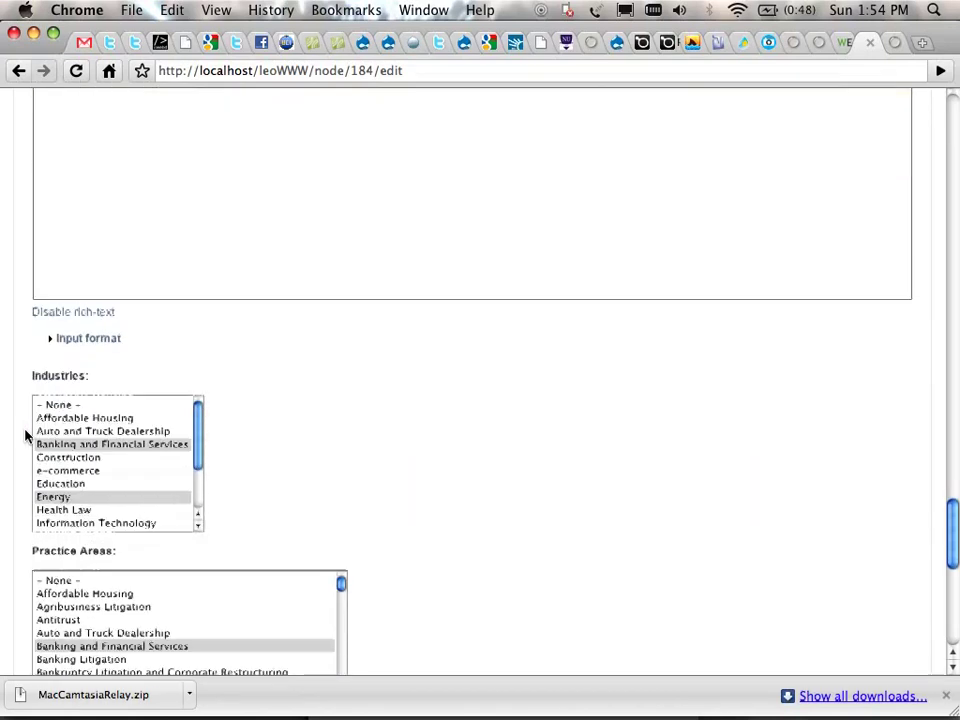
scroll(25, 435, "down", 1)
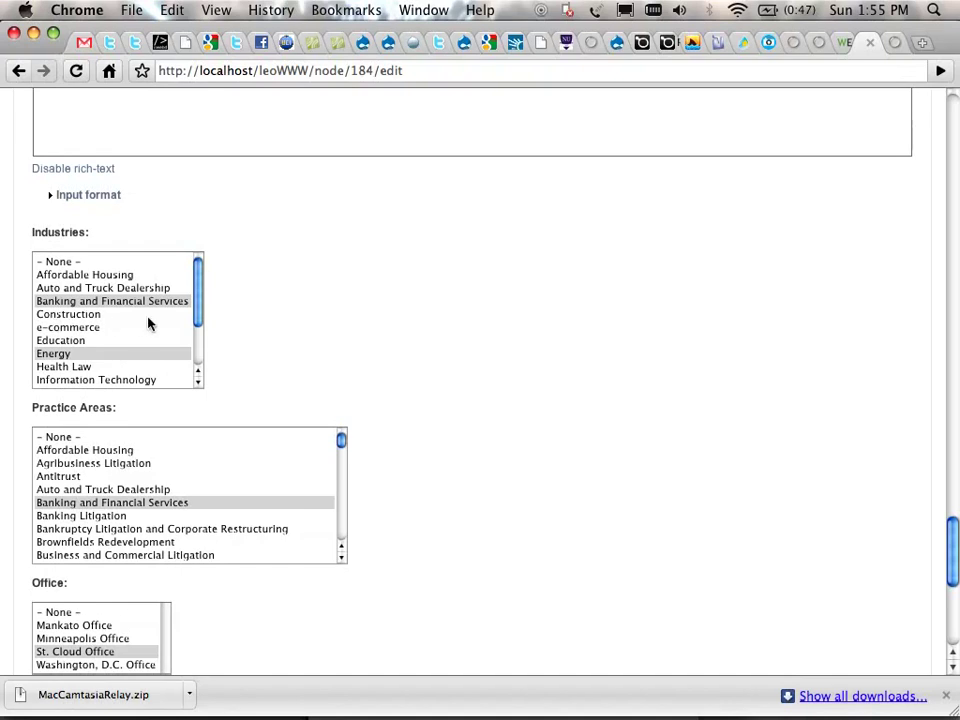
scroll(452, 341, "down", 1)
scroll(469, 354, "down", 10)
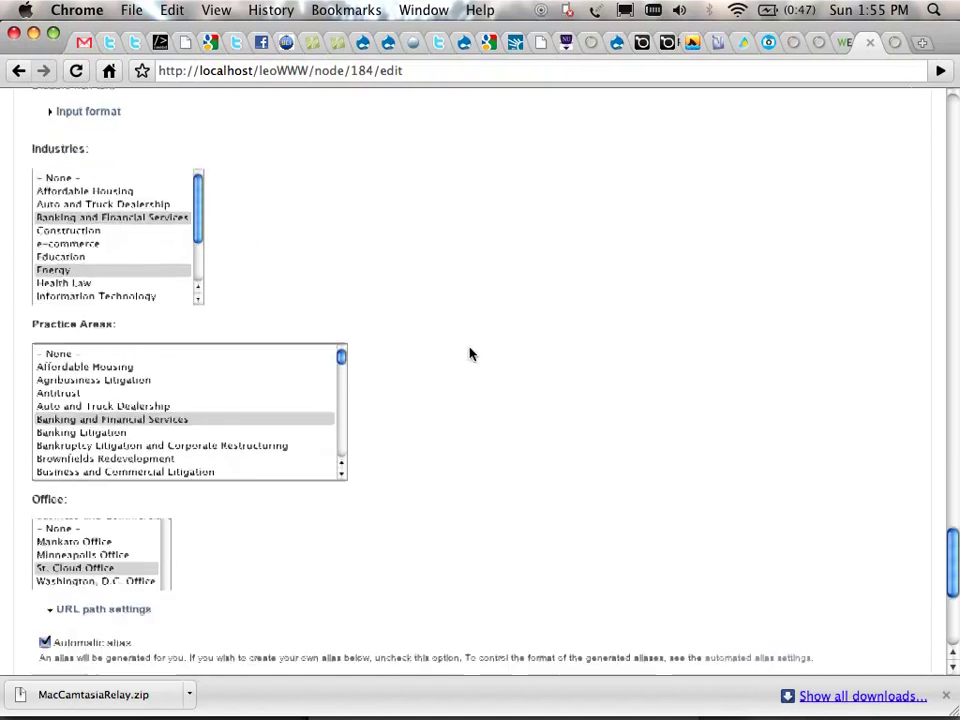
scroll(469, 354, "down", 5)
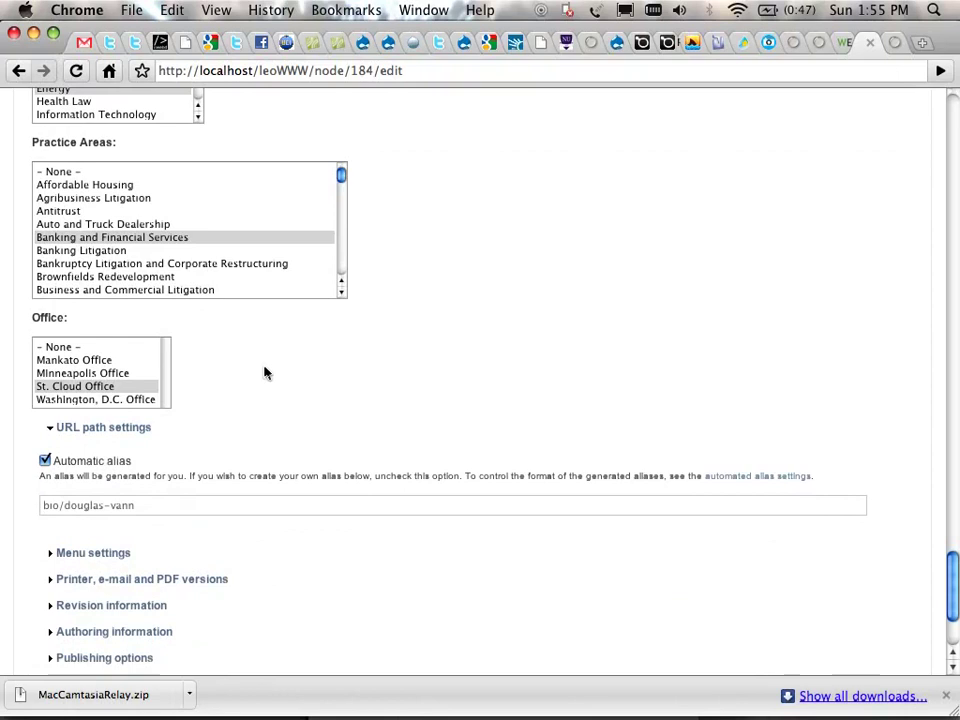
scroll(215, 371, "down", 3)
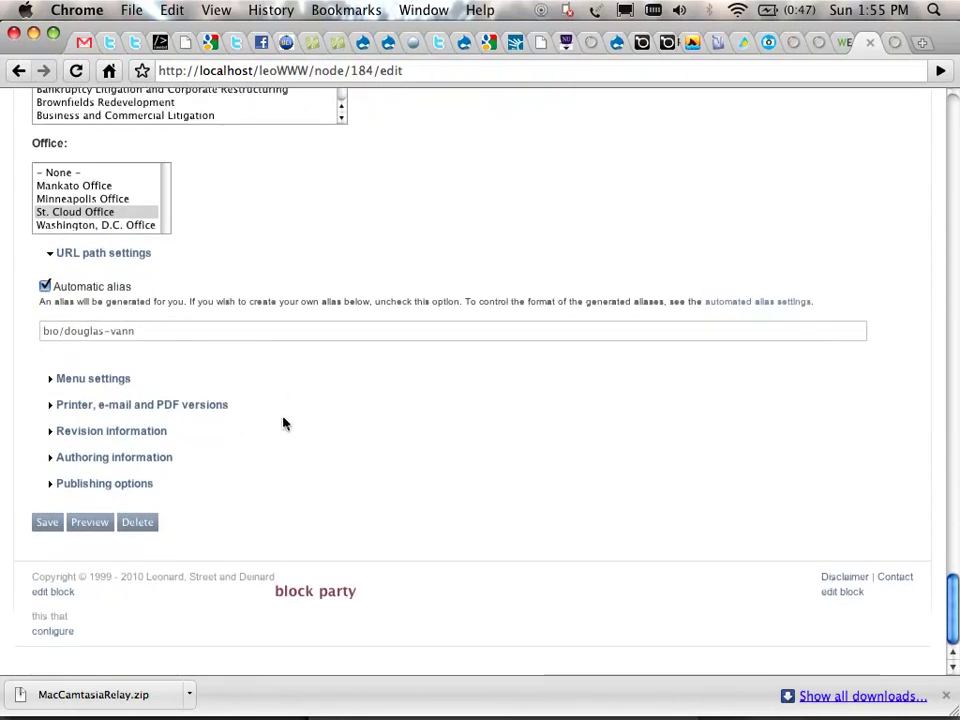
scroll(345, 422, "up", 10)
scroll(346, 422, "down", 4)
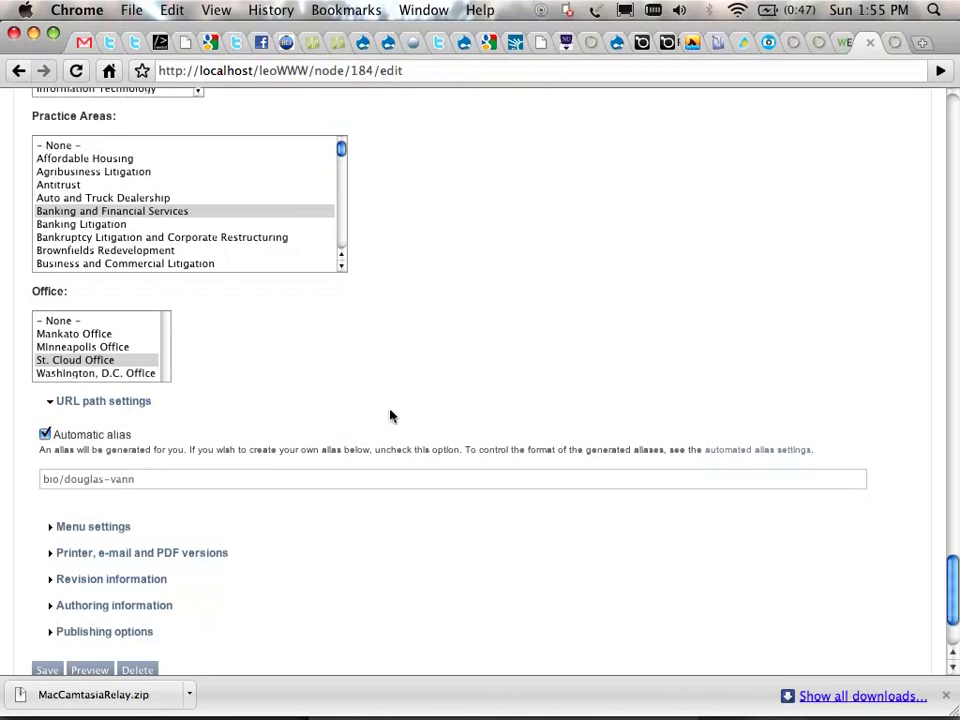
scroll(415, 367, "up", 15)
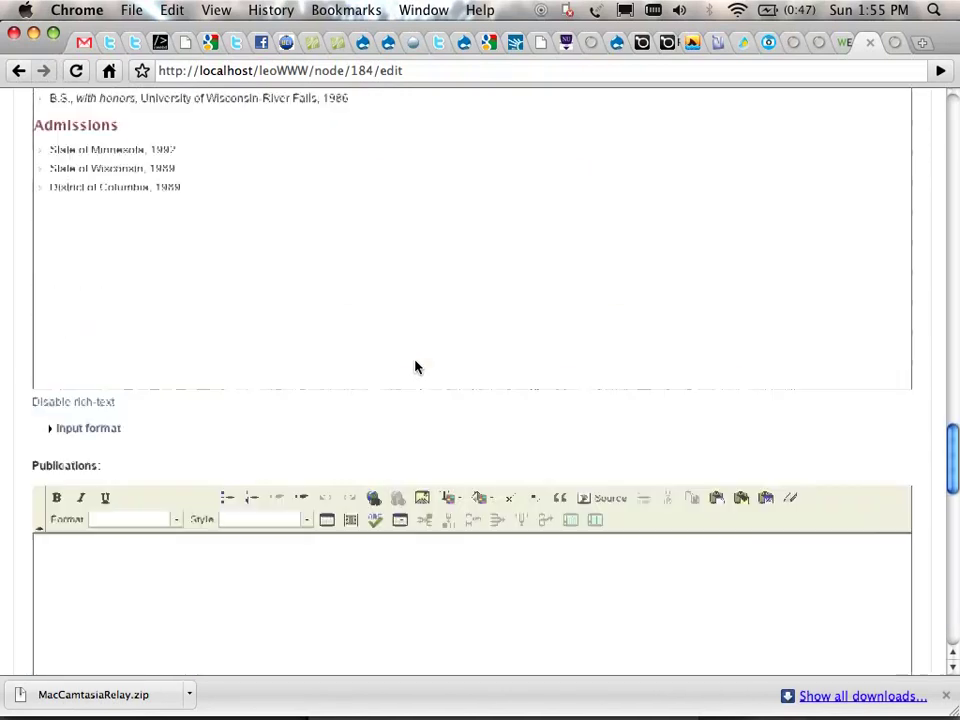
scroll(388, 347, "up", 20)
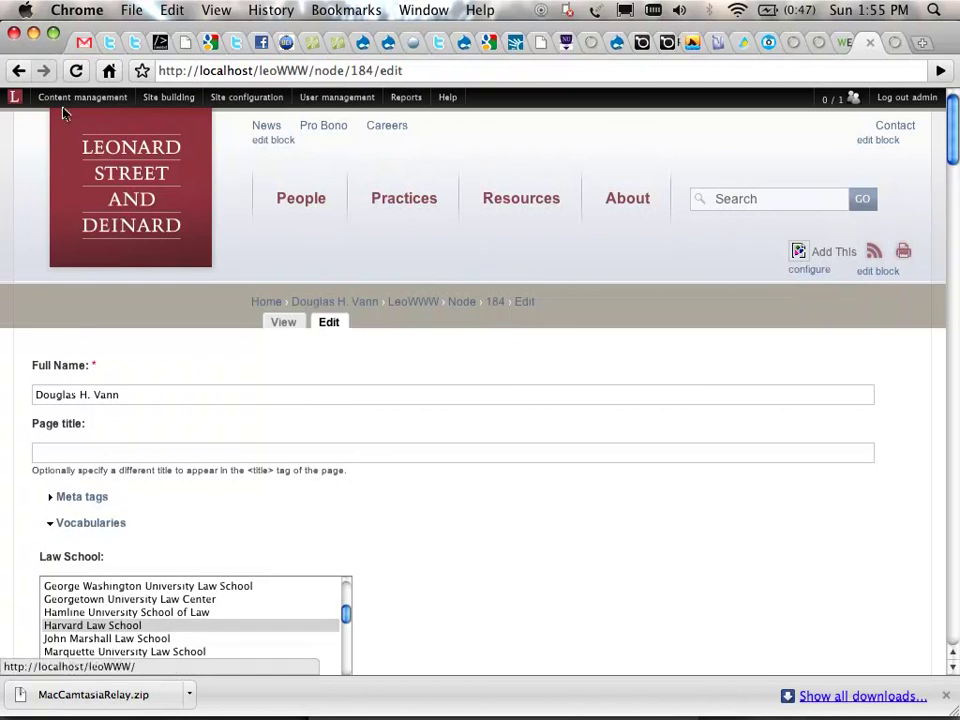
mouse_move(70, 105)
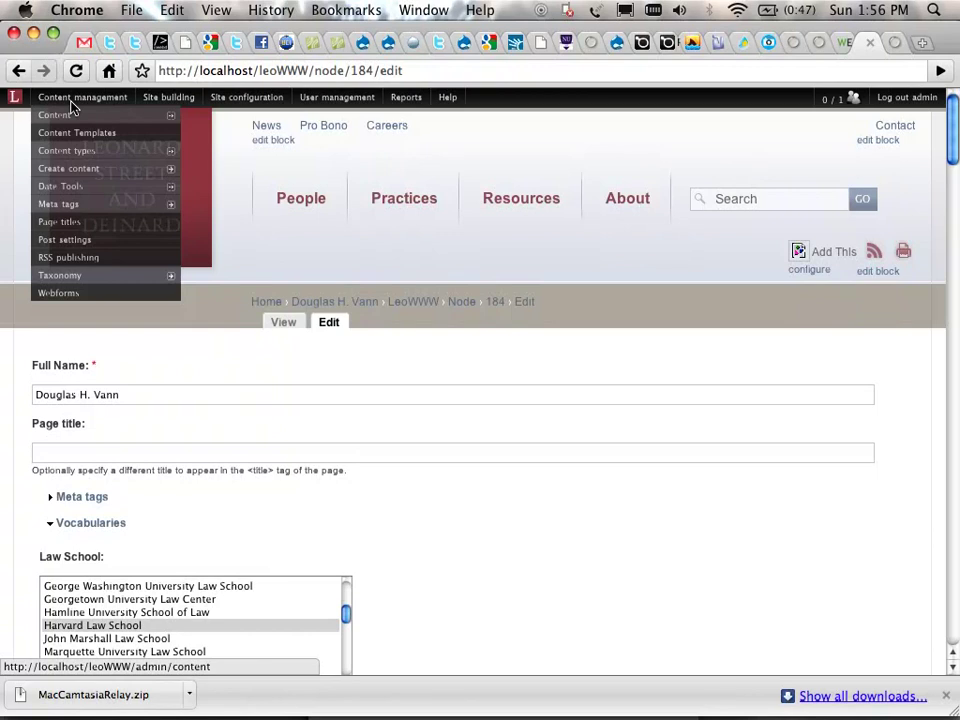
mouse_move(78, 168)
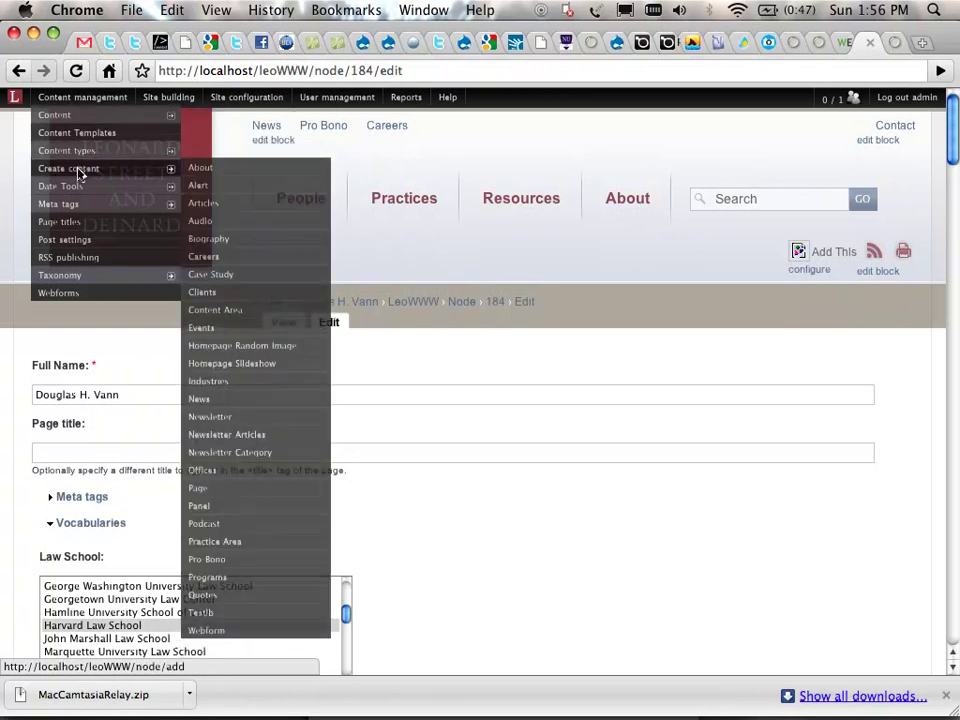
mouse_move(96, 150)
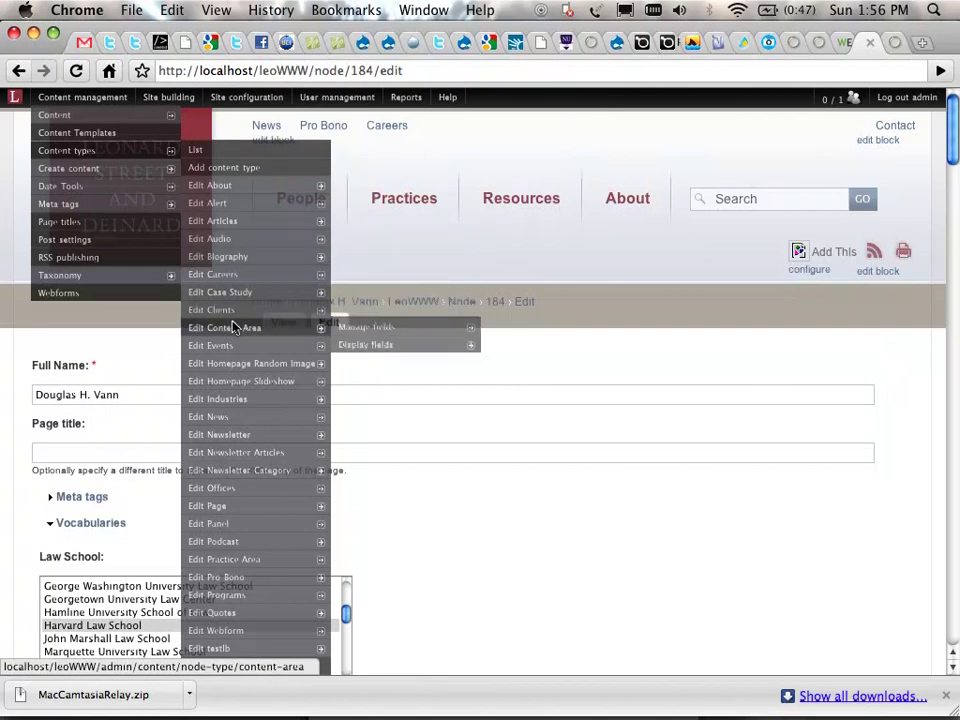
mouse_move(246, 422)
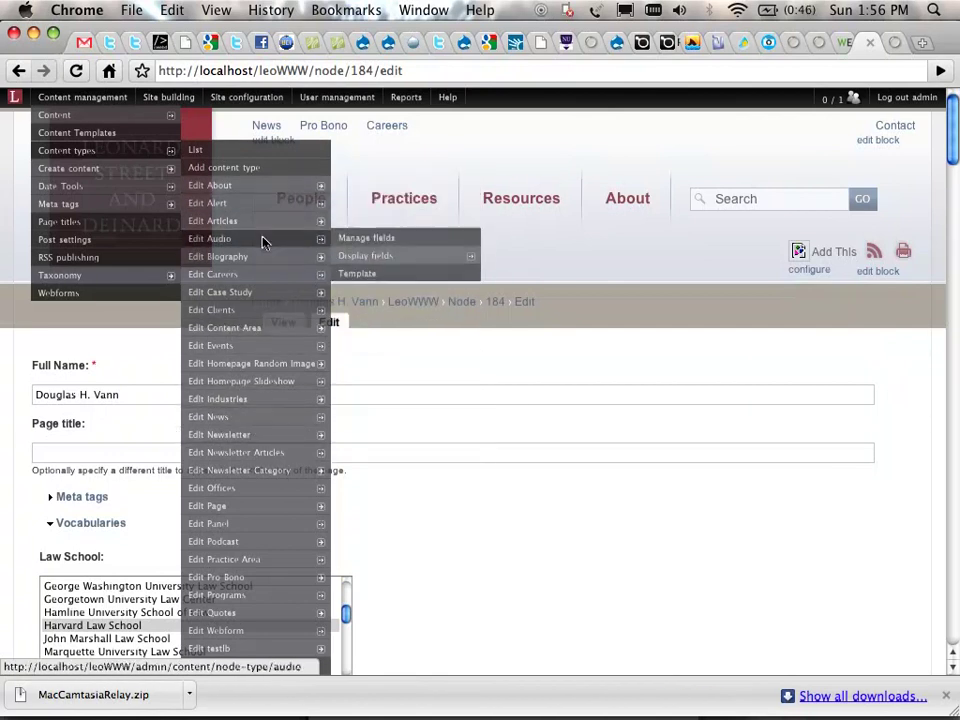
mouse_move(251, 259)
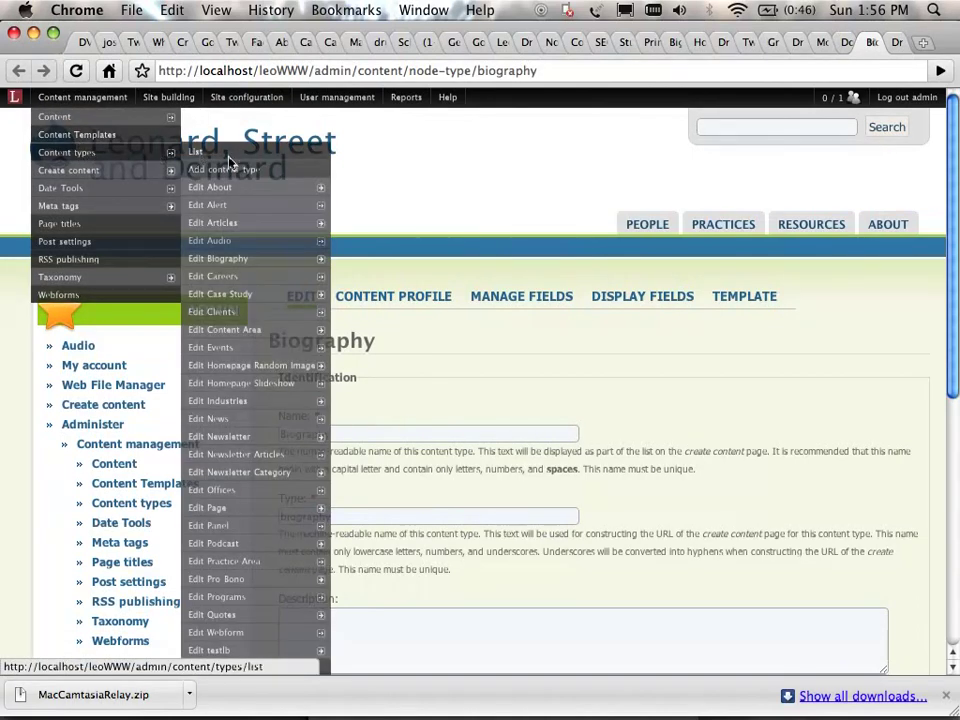
- Open the Biography content type and list its fields, such as First Name, Email, Phone and Head Shot
left_click(231, 262)
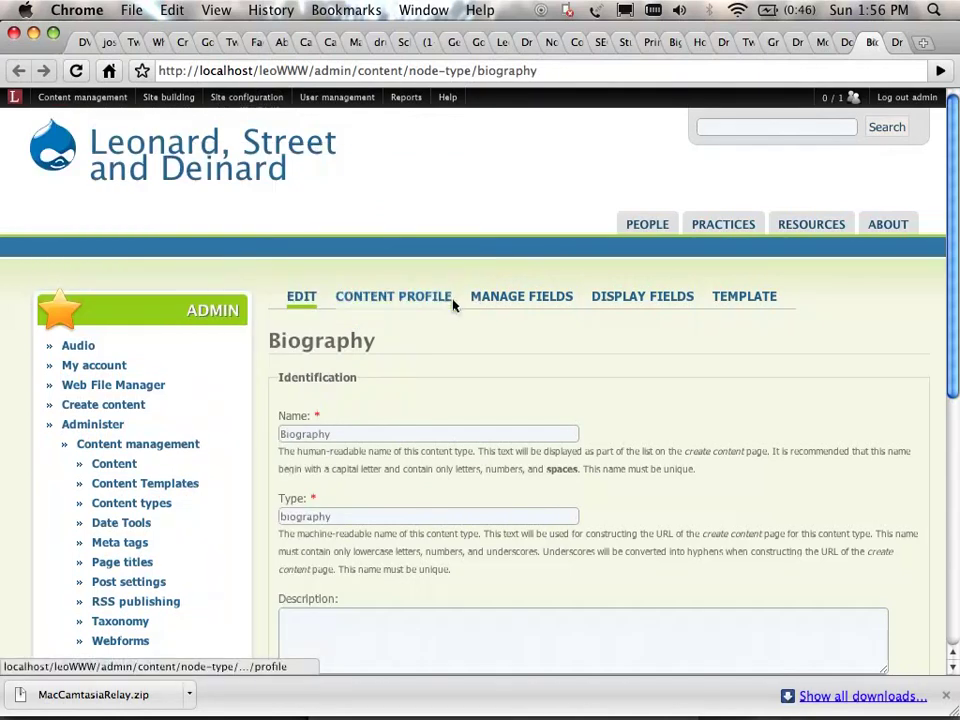
left_click(526, 299)
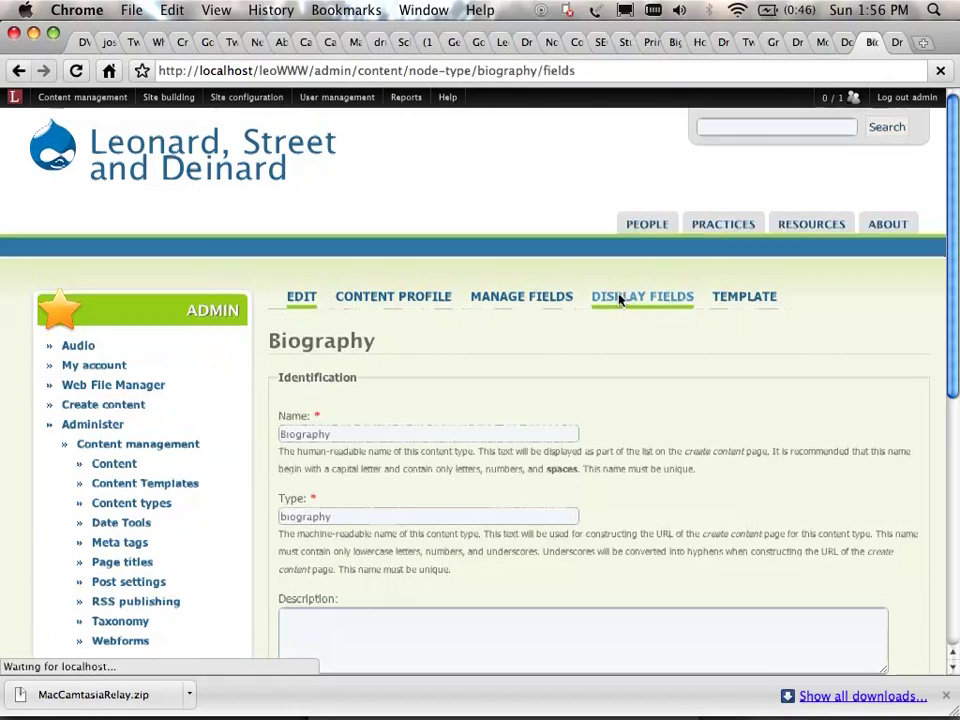
scroll(561, 294, "down", 5)
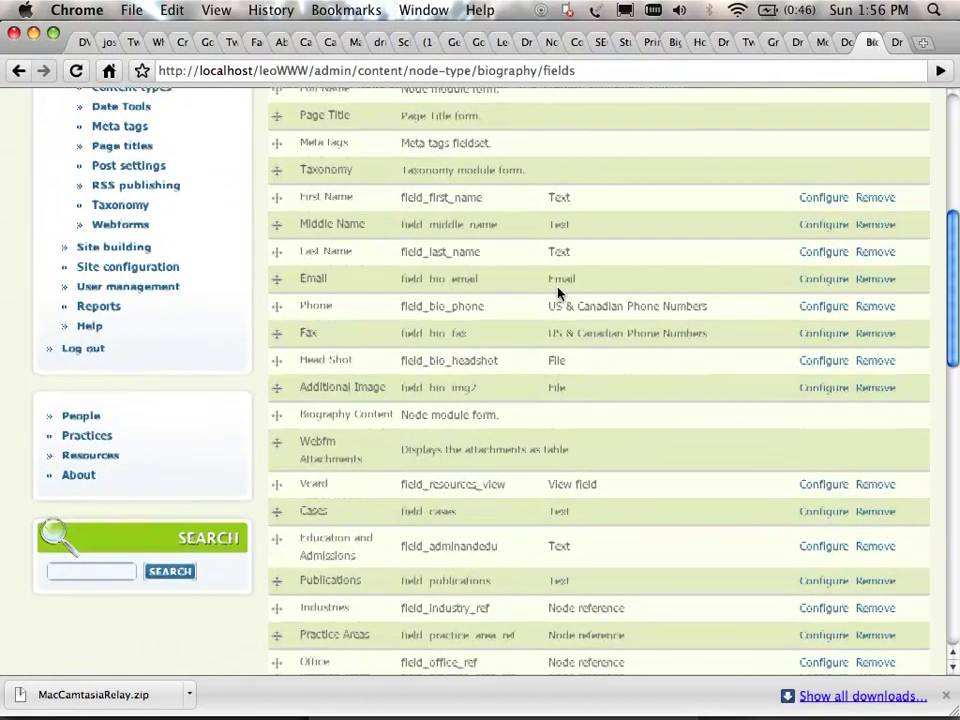
scroll(560, 292, "up", 3)
scroll(560, 292, "up", 2)
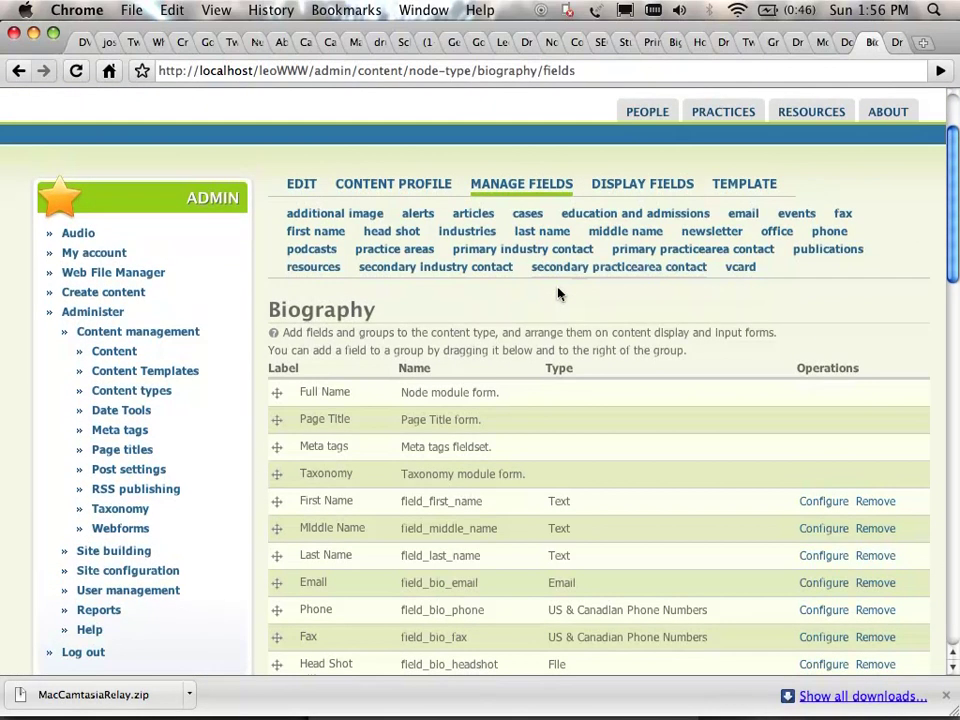
- Show the Biography Display fields page and expand the Industries teaser format choices
left_click(663, 185)
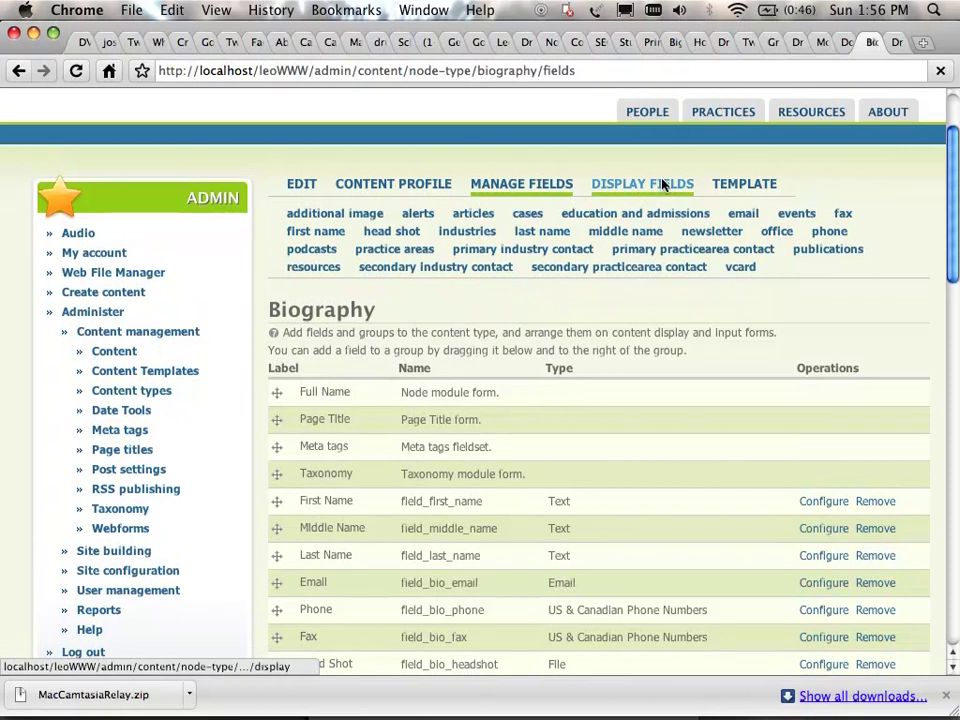
scroll(620, 327, "down", 3)
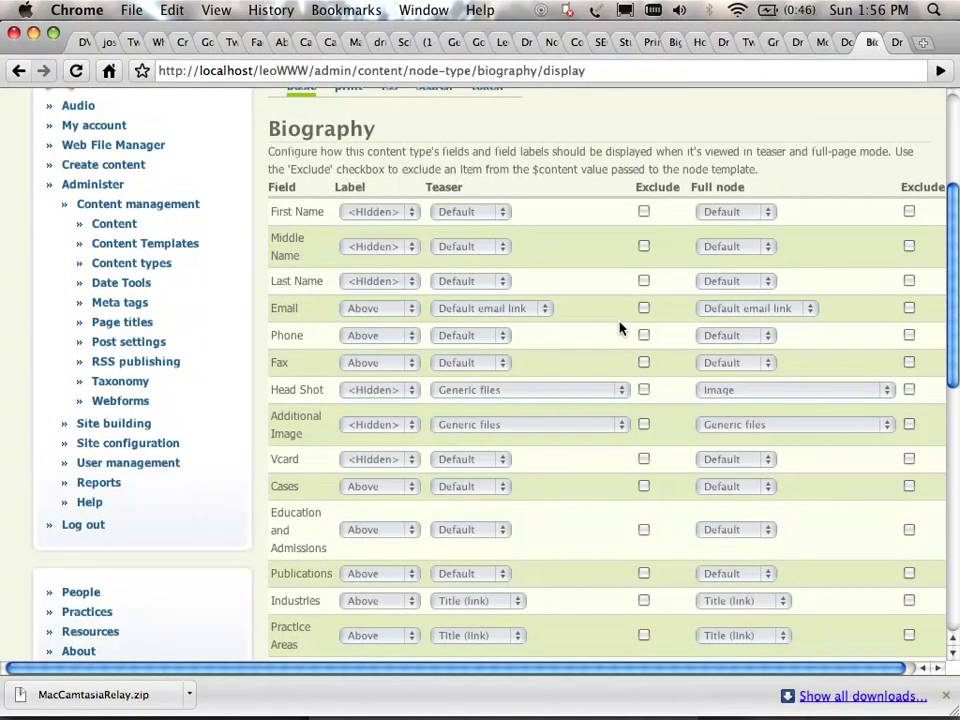
scroll(619, 327, "down", 4)
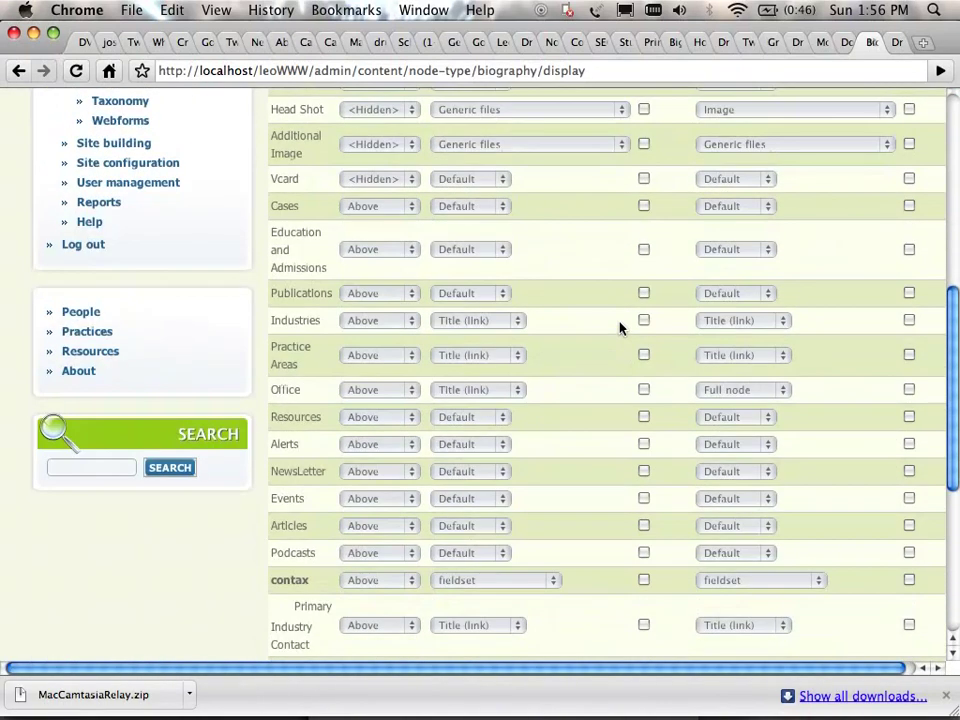
left_click(517, 321)
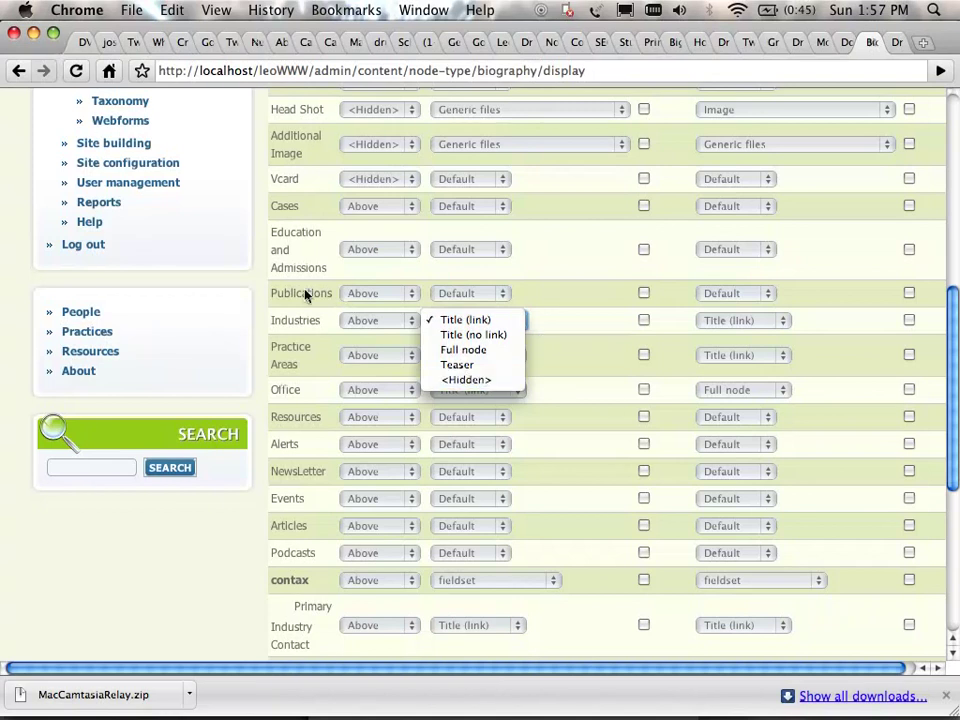
- Keep the Industries teaser format as Title (link) and review the display settings above it
left_click(253, 300)
scroll(253, 300, "up", 5)
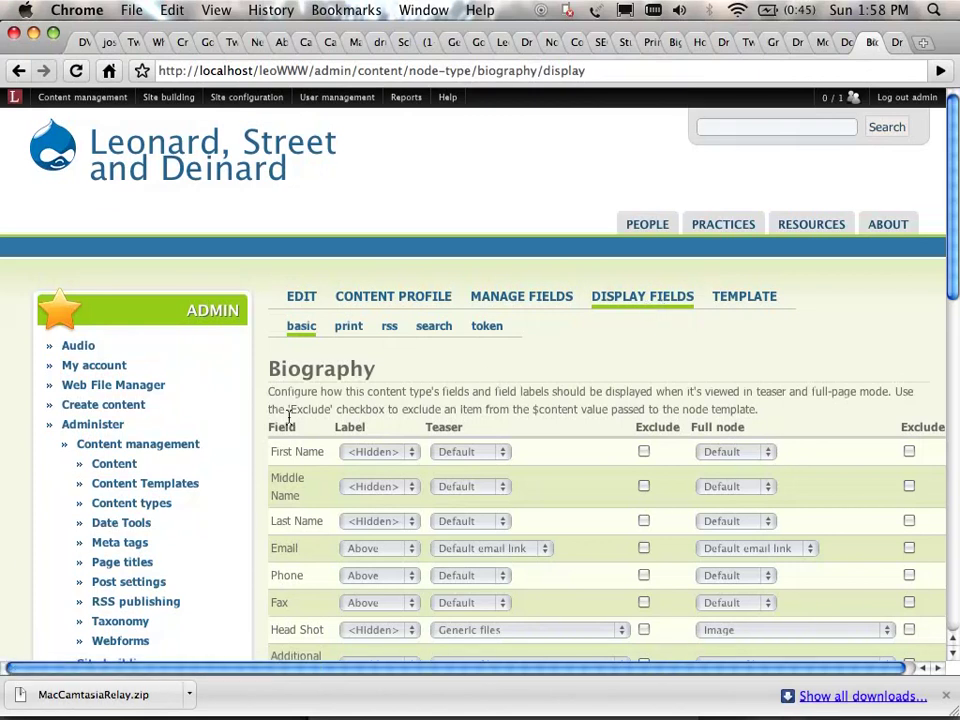
scroll(260, 398, "down", 1)
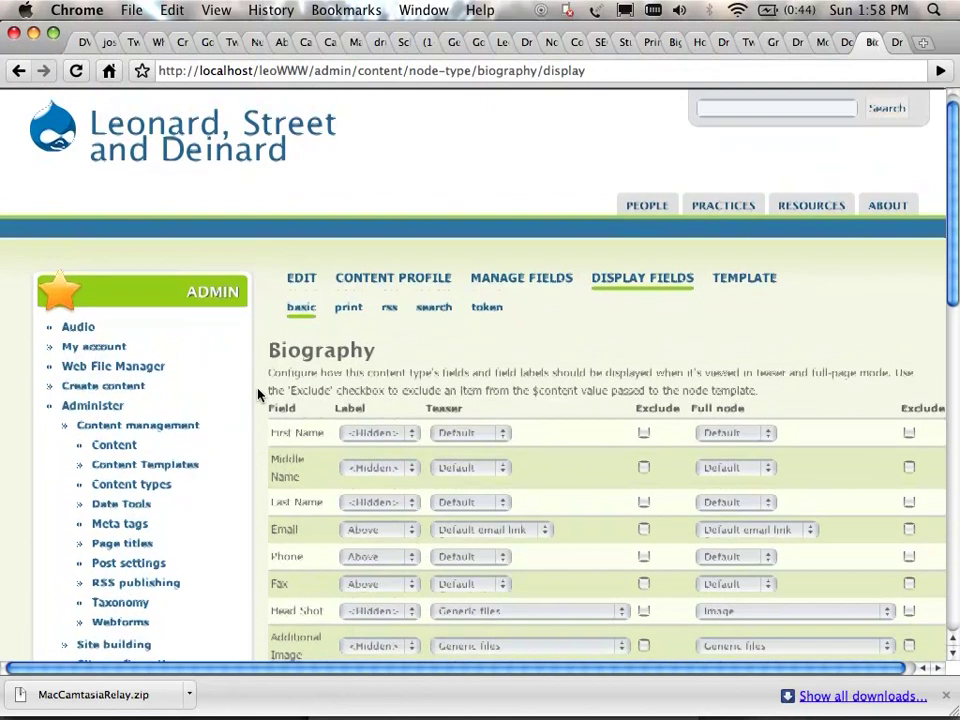
scroll(258, 395, "up", 1)
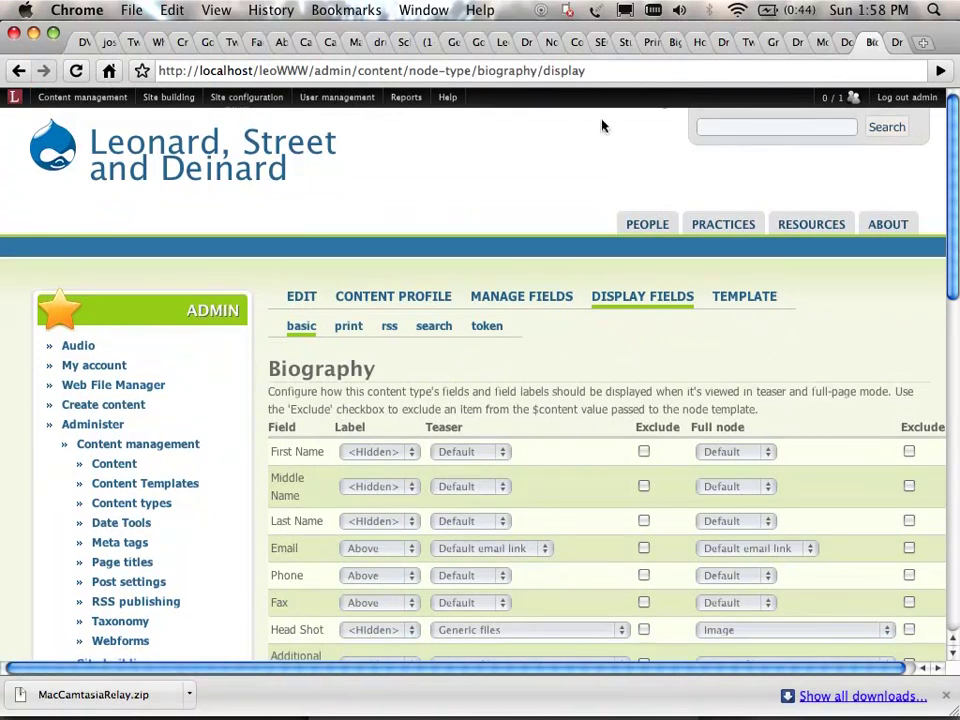
- View the attorney's published bio page and show the dated alerts under its Resources tab
left_click(857, 38)
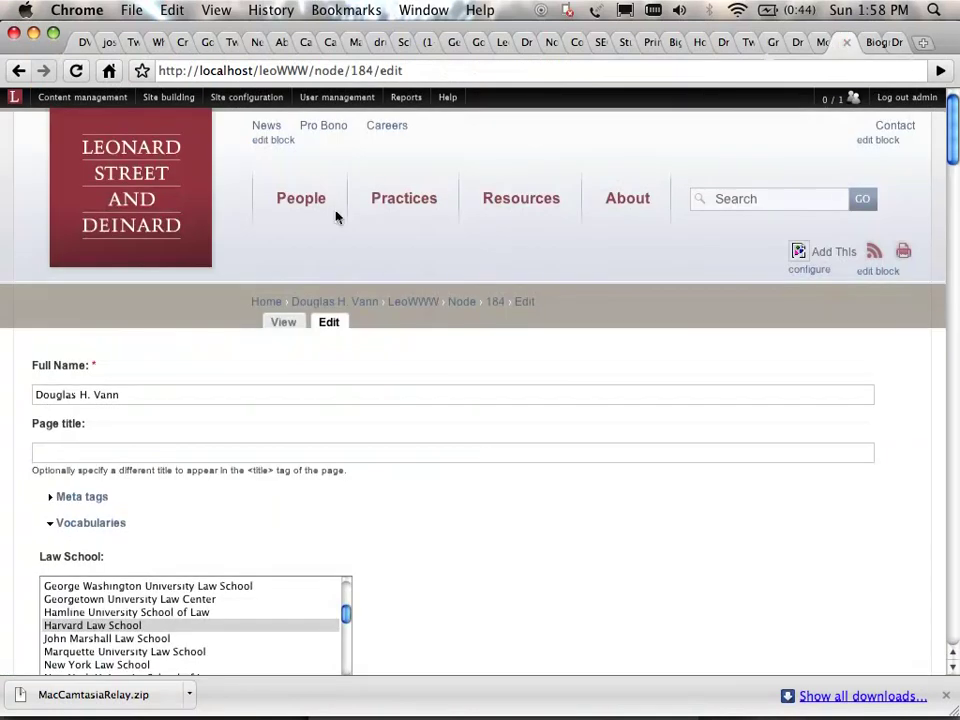
left_click(290, 326)
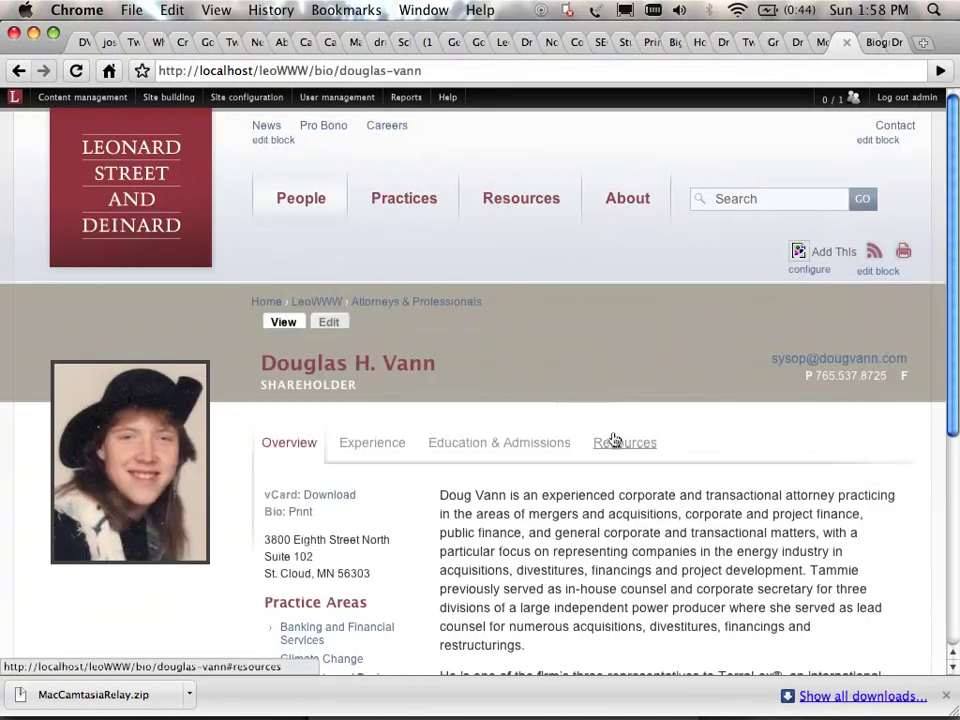
left_click(615, 441)
scroll(613, 441, "down", 2)
scroll(613, 441, "down", 4)
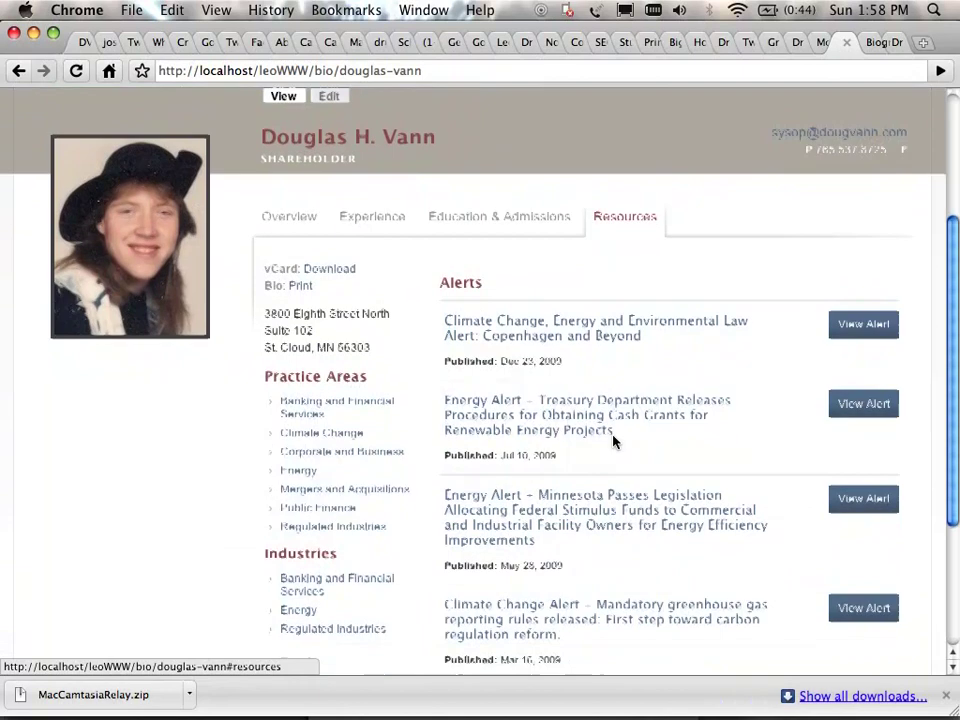
scroll(620, 412, "up", 6)
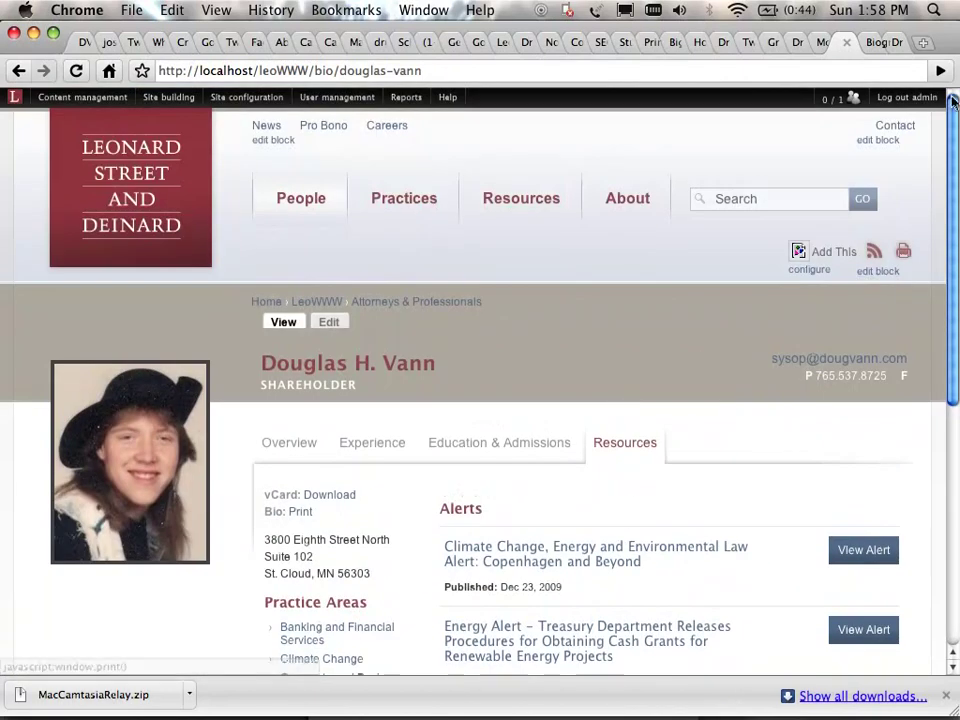
- Return to the Biography Display fields settings in the admin tab
left_click(876, 43)
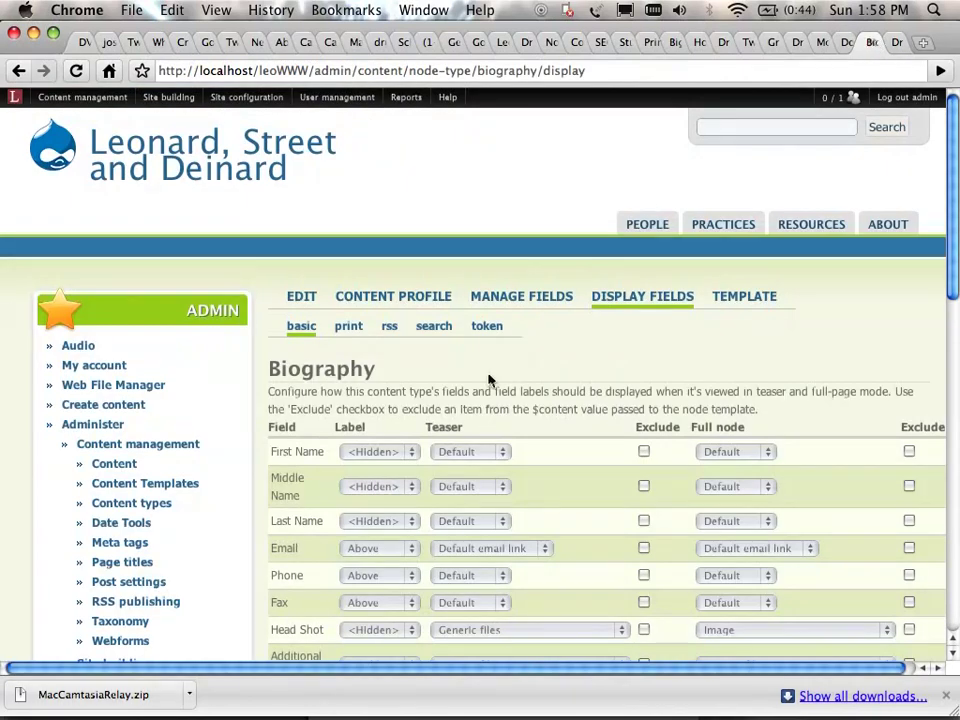
scroll(489, 379, "down", 7)
scroll(489, 379, "down", 7)
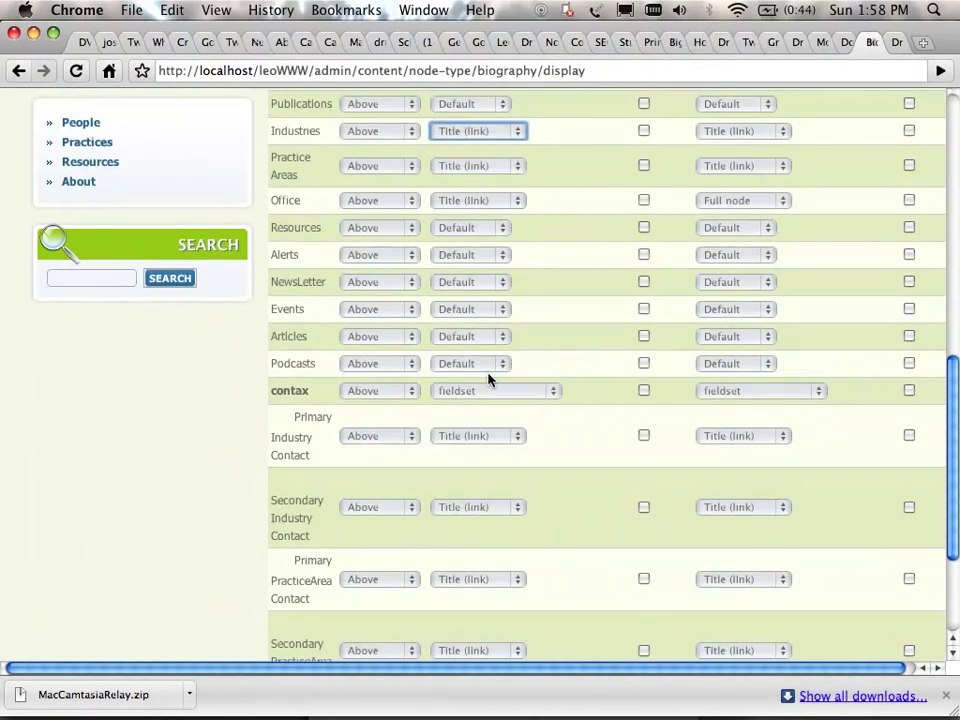
scroll(489, 379, "up", 5)
scroll(489, 379, "up", 9)
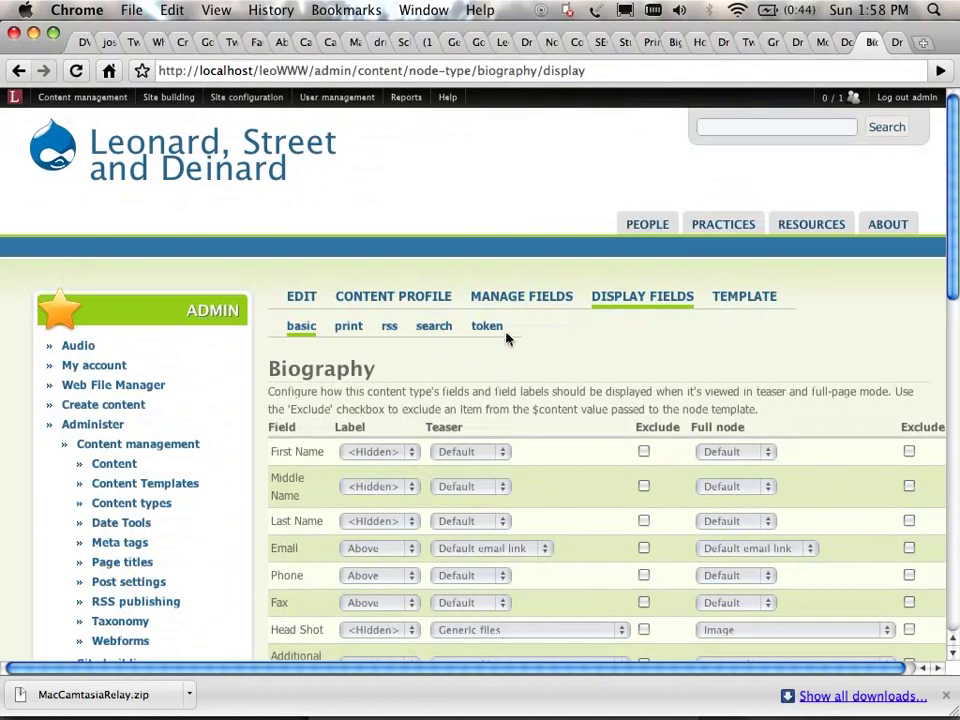
- In the Biography Manage fields list, open the Alerts field's configuration
left_click(512, 296)
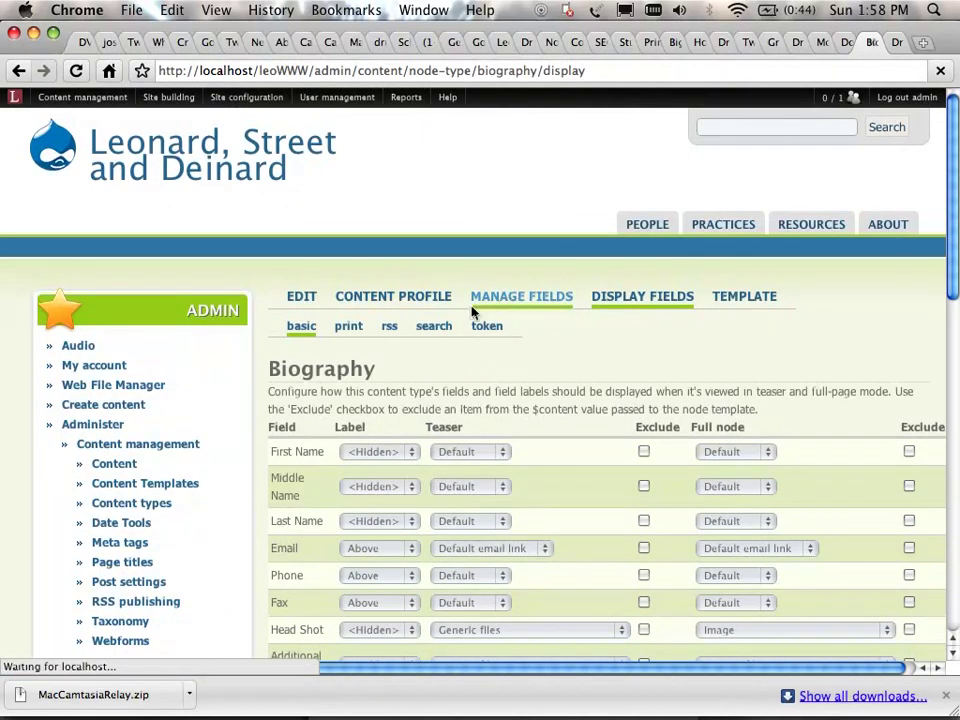
scroll(236, 429, "down", 5)
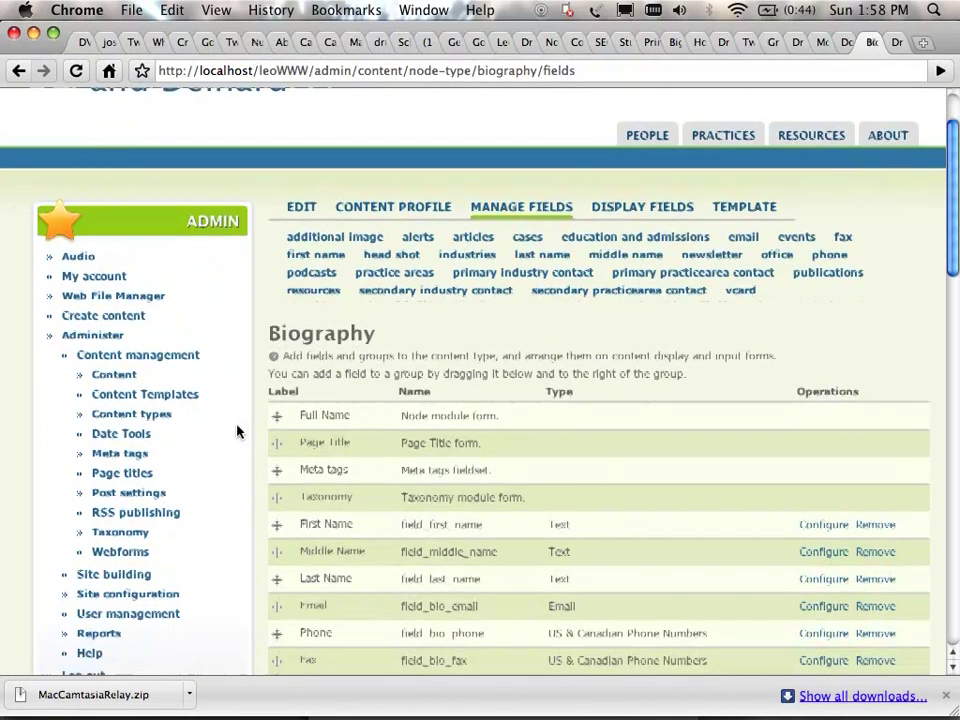
scroll(237, 431, "down", 5)
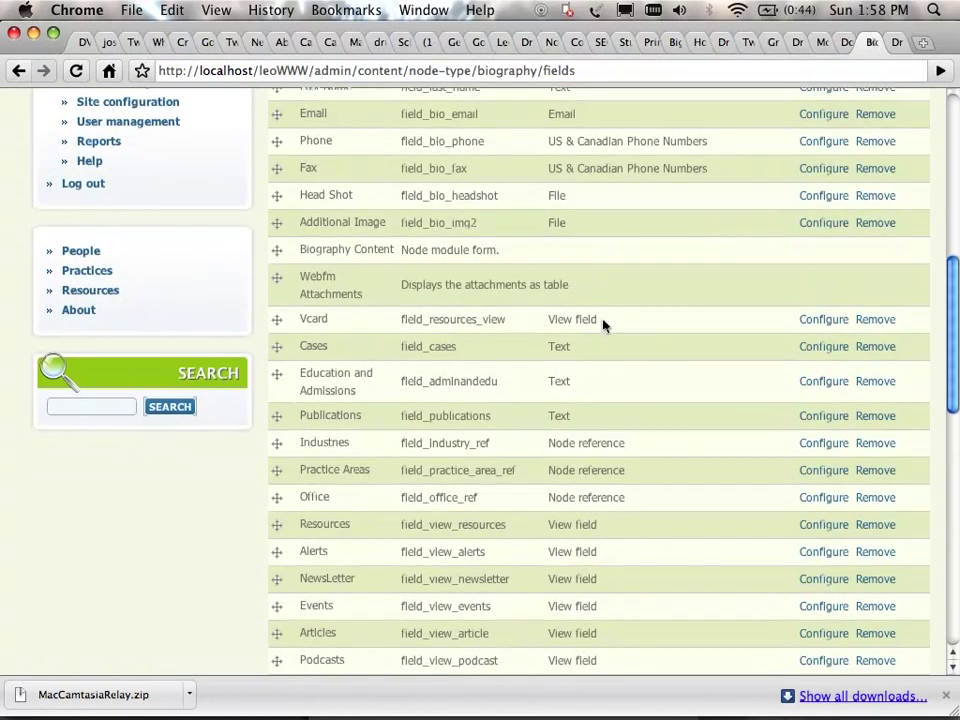
scroll(597, 323, "down", 3)
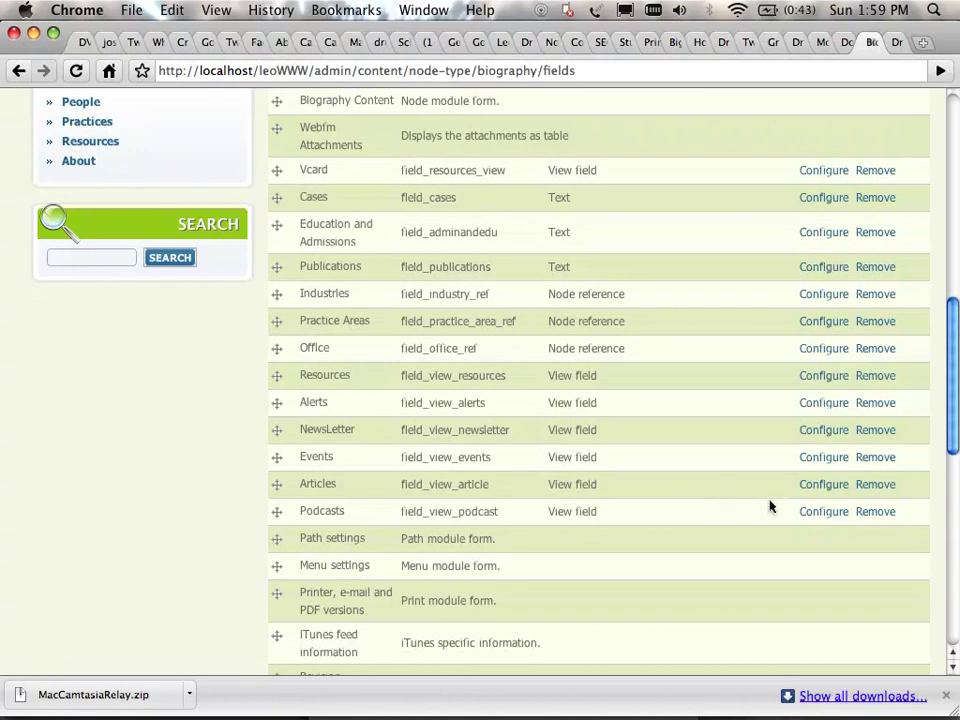
scroll(656, 398, "up", 2)
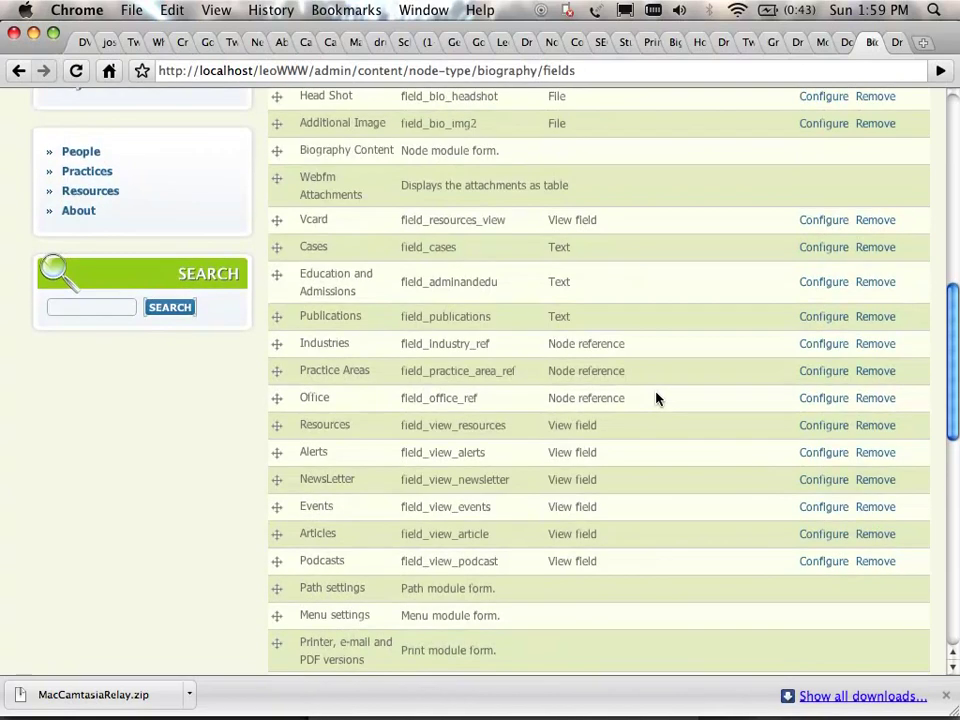
left_click(818, 453)
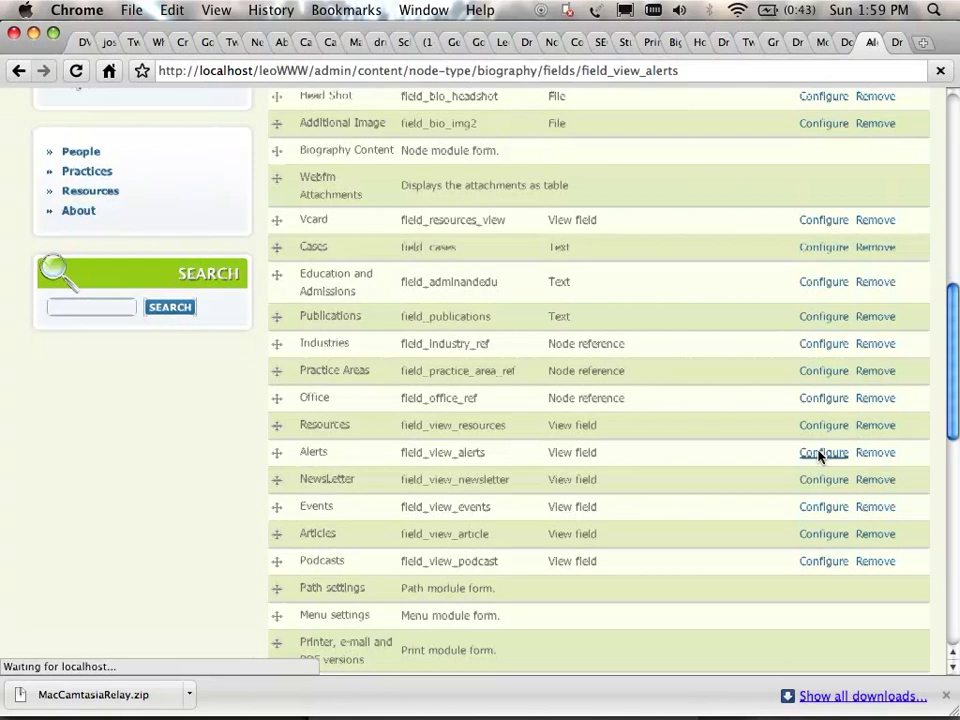
scroll(619, 448, "down", 3)
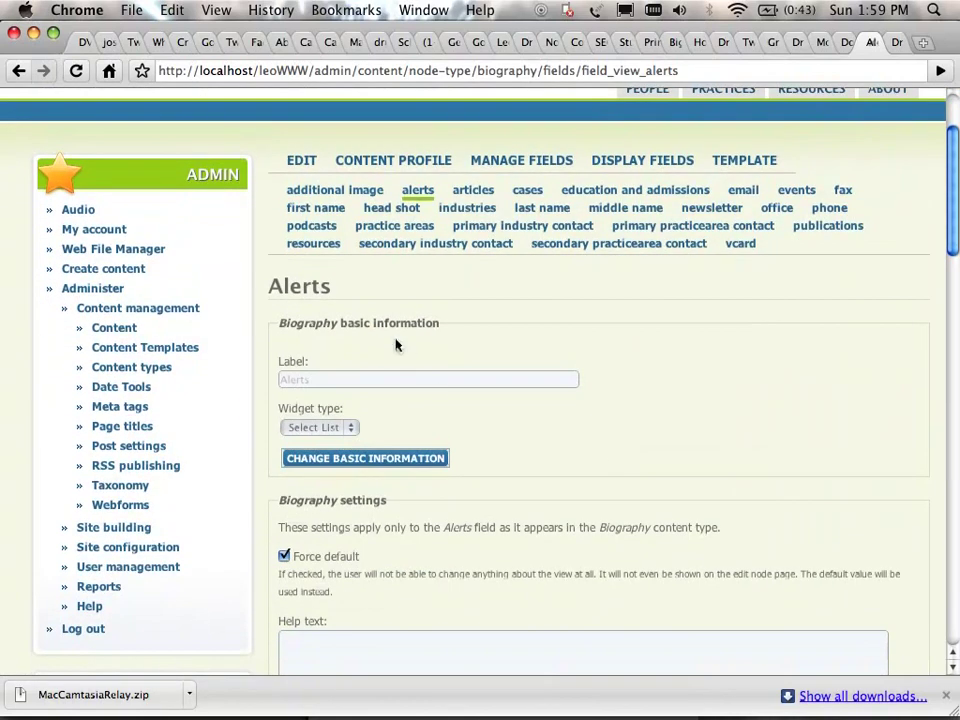
scroll(339, 397, "down", 2)
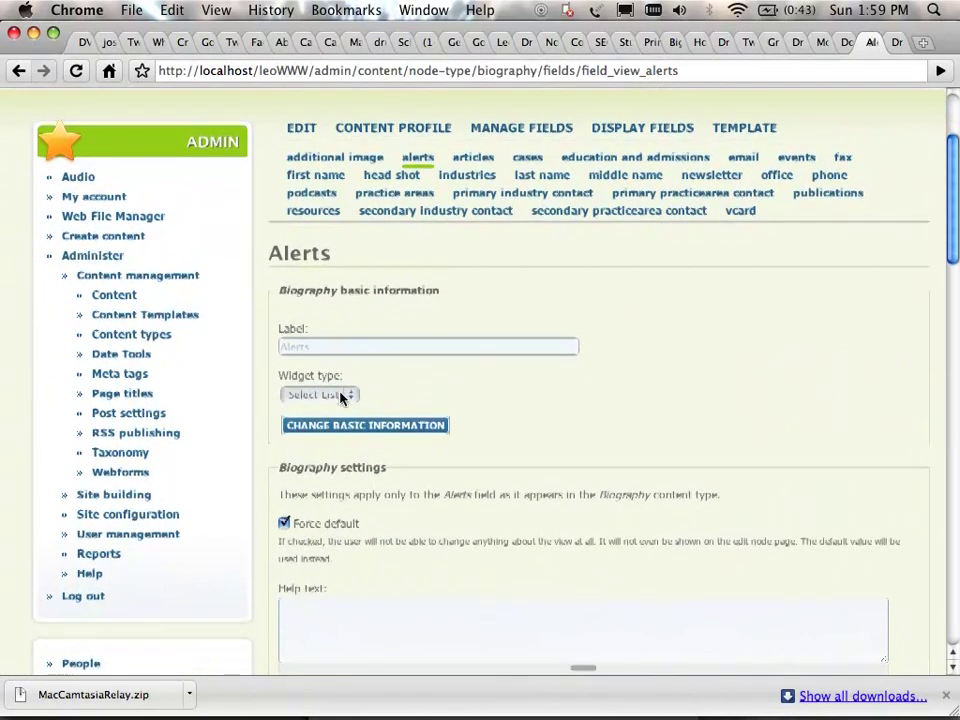
scroll(433, 390, "down", 2)
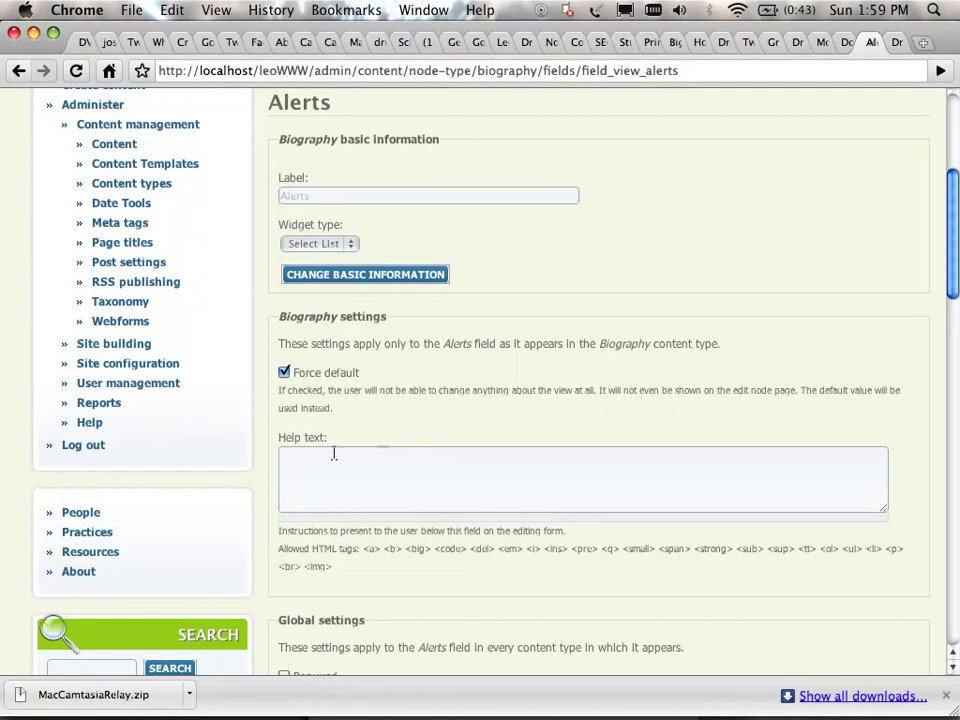
scroll(330, 454, "down", 2)
scroll(322, 458, "down", 7)
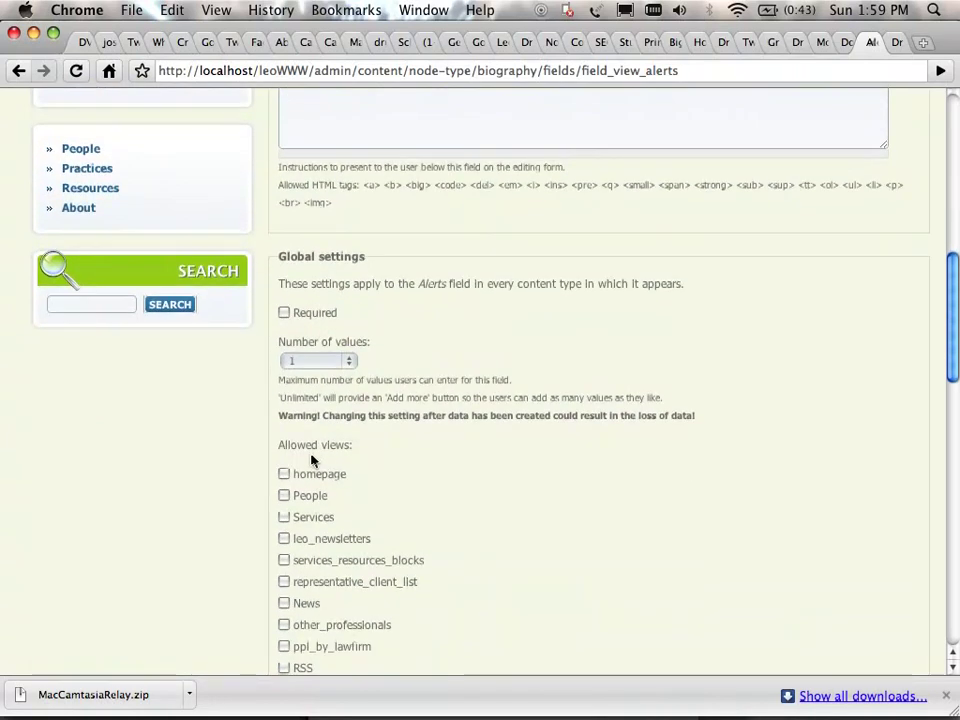
scroll(269, 461, "down", 2)
scroll(269, 484, "down", 5)
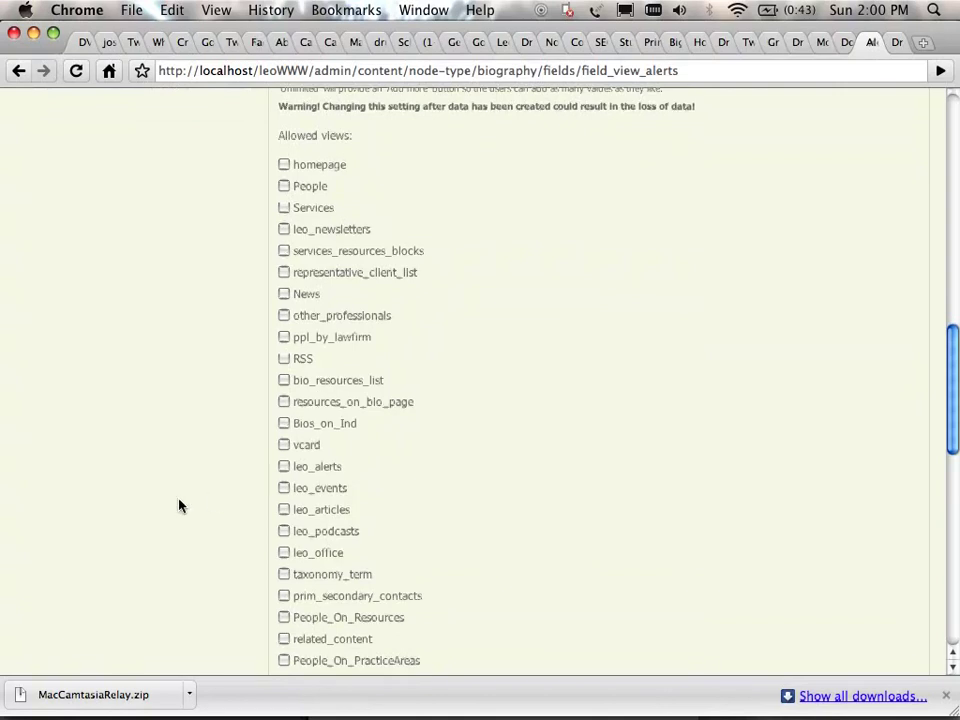
scroll(179, 505, "down", 10)
scroll(179, 505, "down", 6)
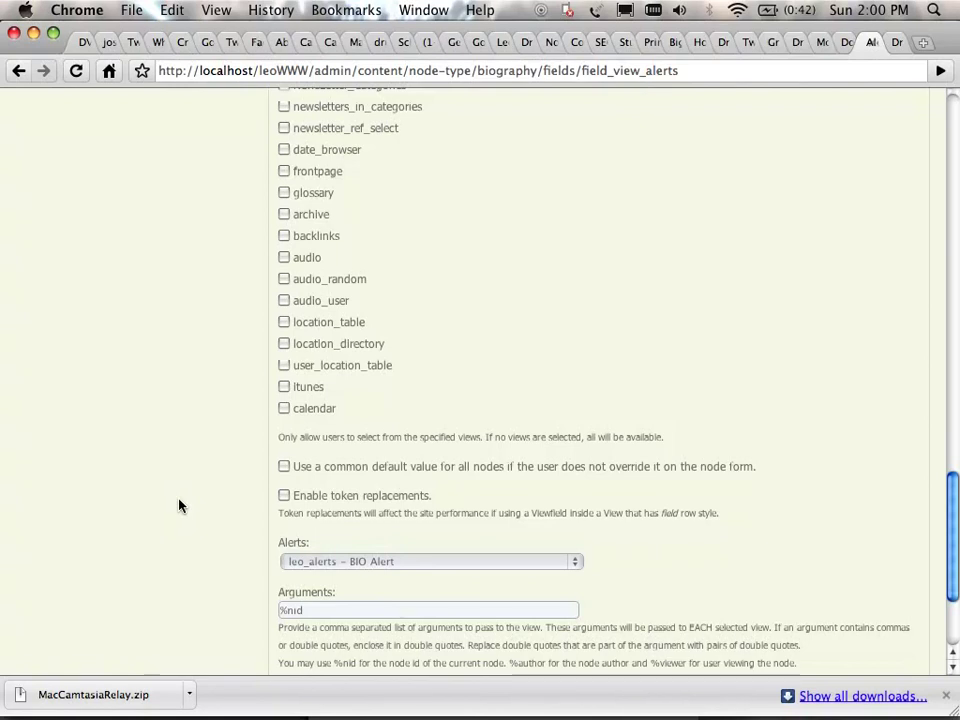
scroll(179, 505, "down", 5)
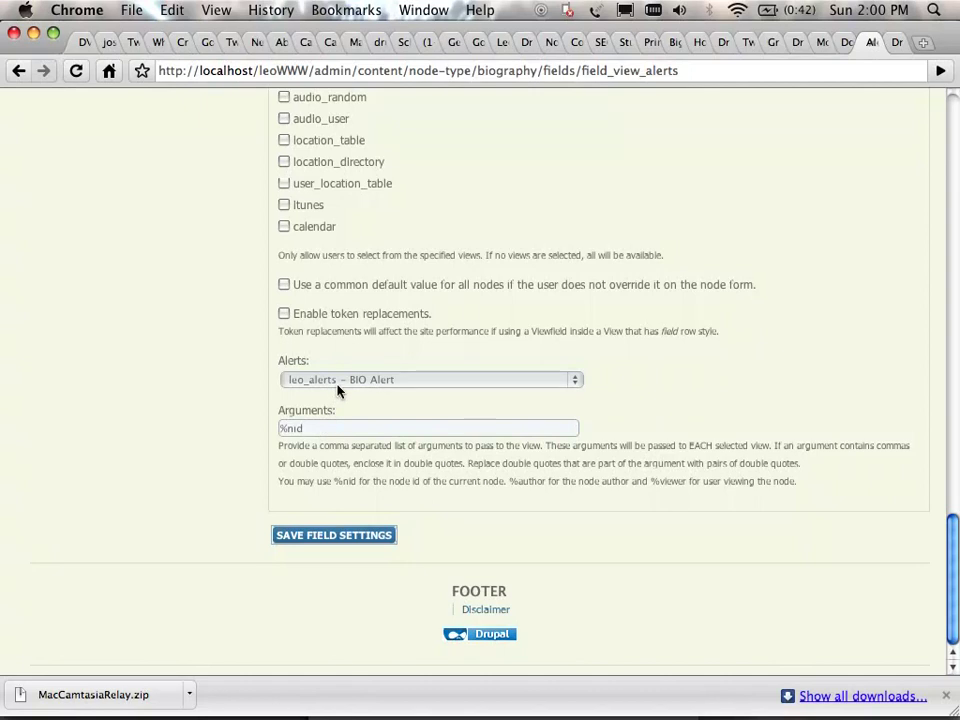
scroll(337, 390, "up", 20)
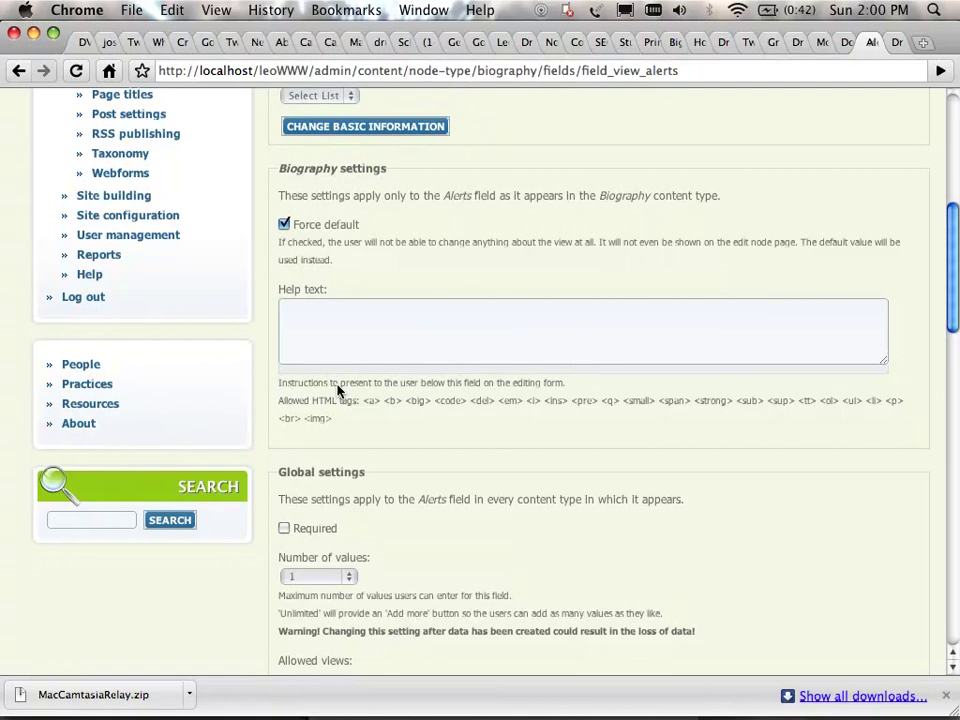
scroll(337, 390, "up", 5)
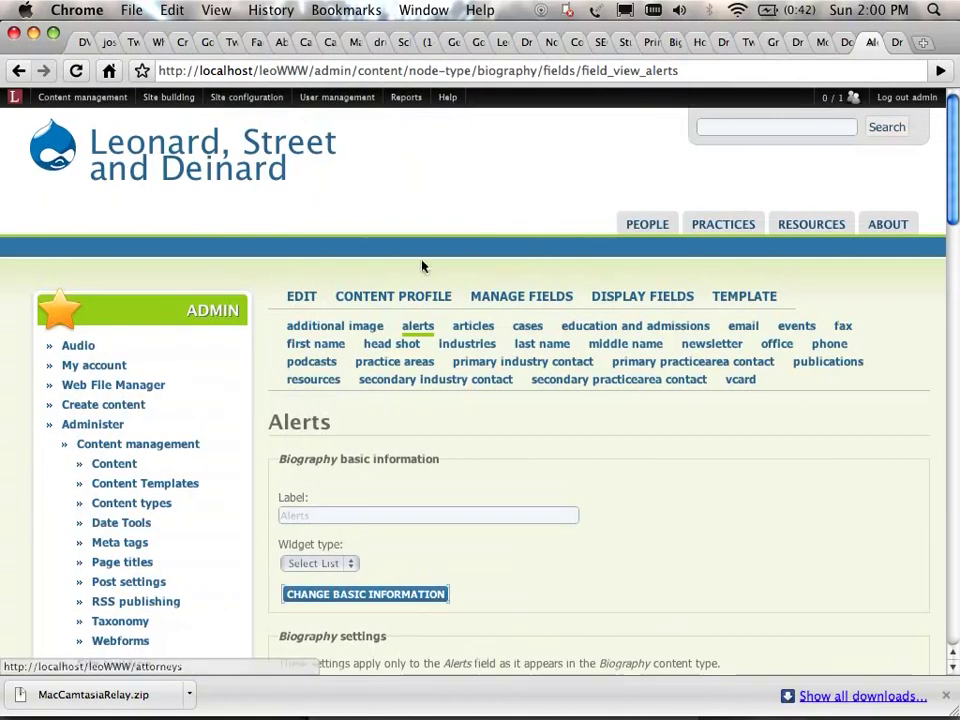
- Go to Site building > Views > List to show the site's views
mouse_move(168, 97)
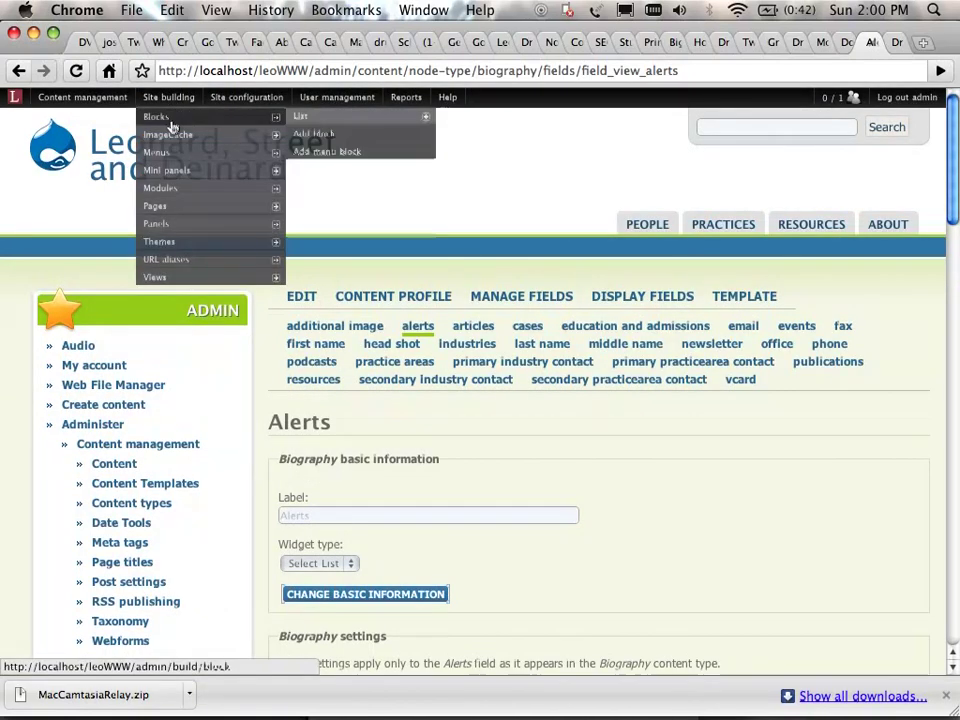
mouse_move(155, 277)
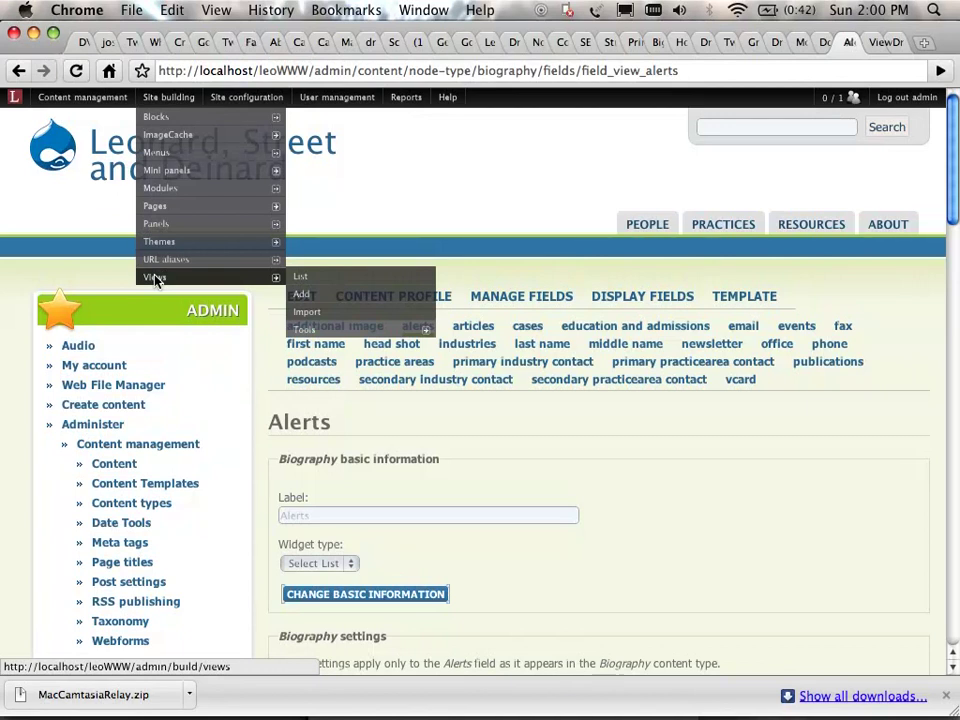
scroll(155, 280, "down", 1)
scroll(155, 280, "down", 3)
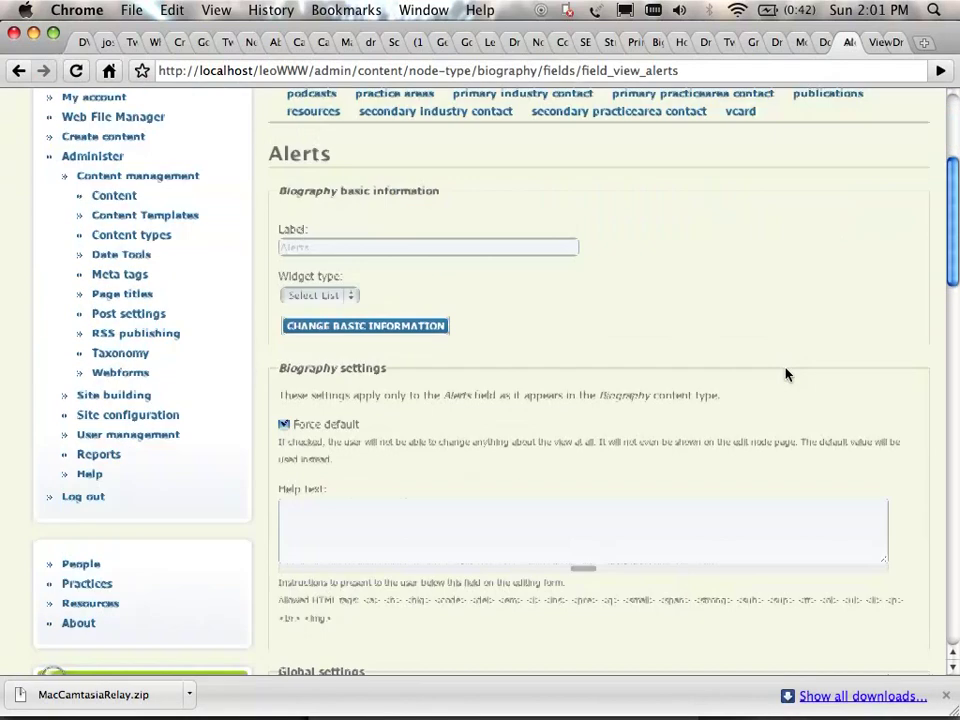
scroll(786, 375, "down", 5)
scroll(786, 375, "up", 2)
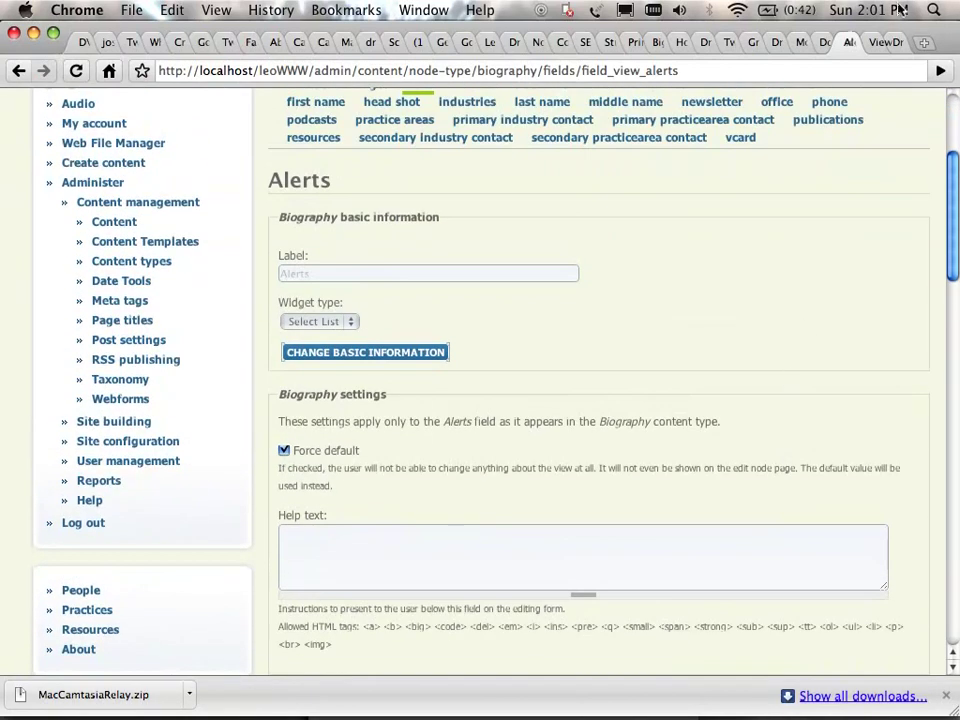
left_click(866, 44)
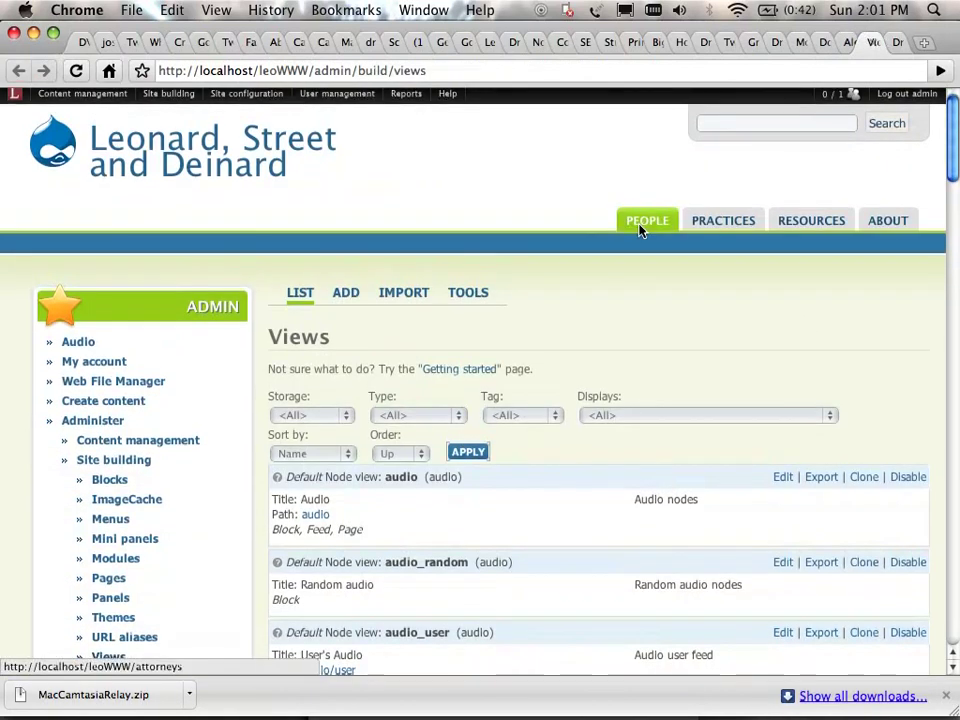
- Scroll the Views list and compare it with the Alerts field settings
scroll(642, 229, "down", 3)
scroll(640, 231, "down", 2)
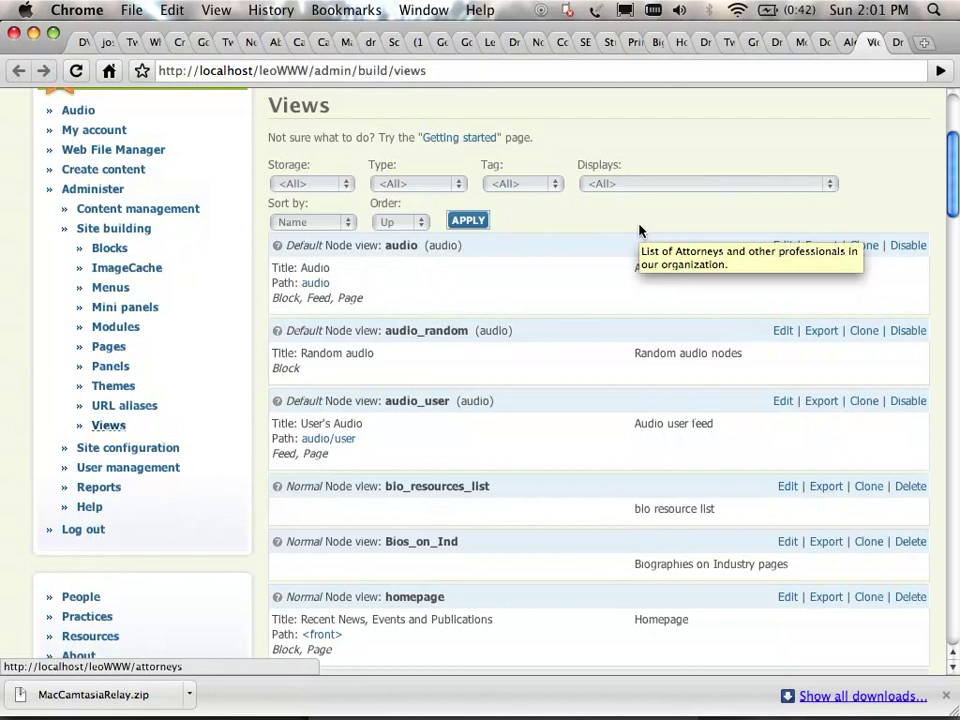
scroll(510, 369, "down", 3)
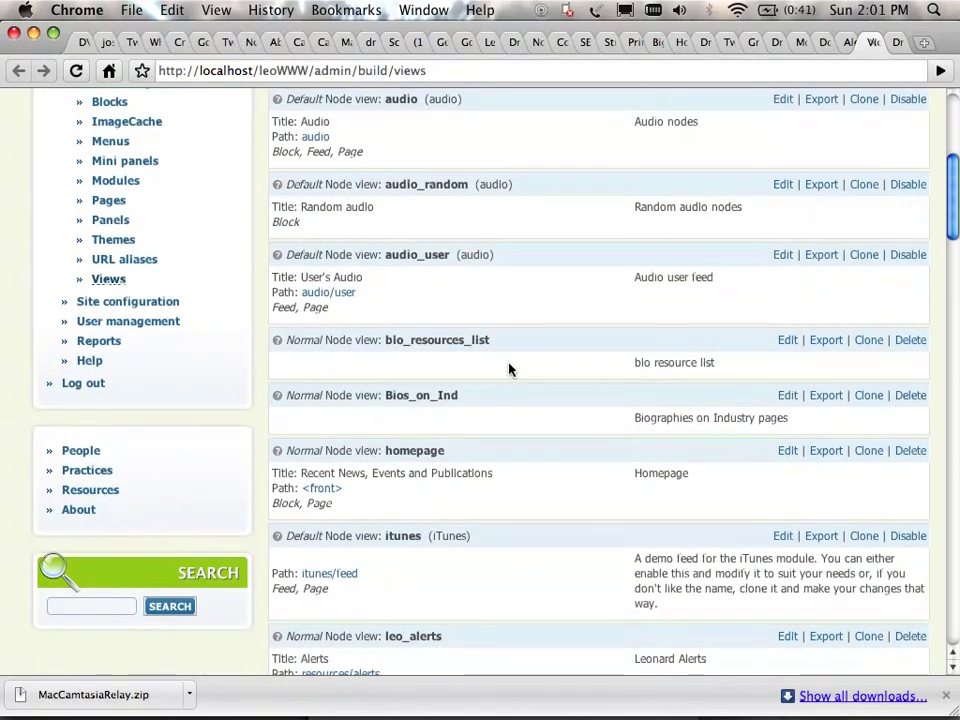
scroll(510, 369, "down", 2)
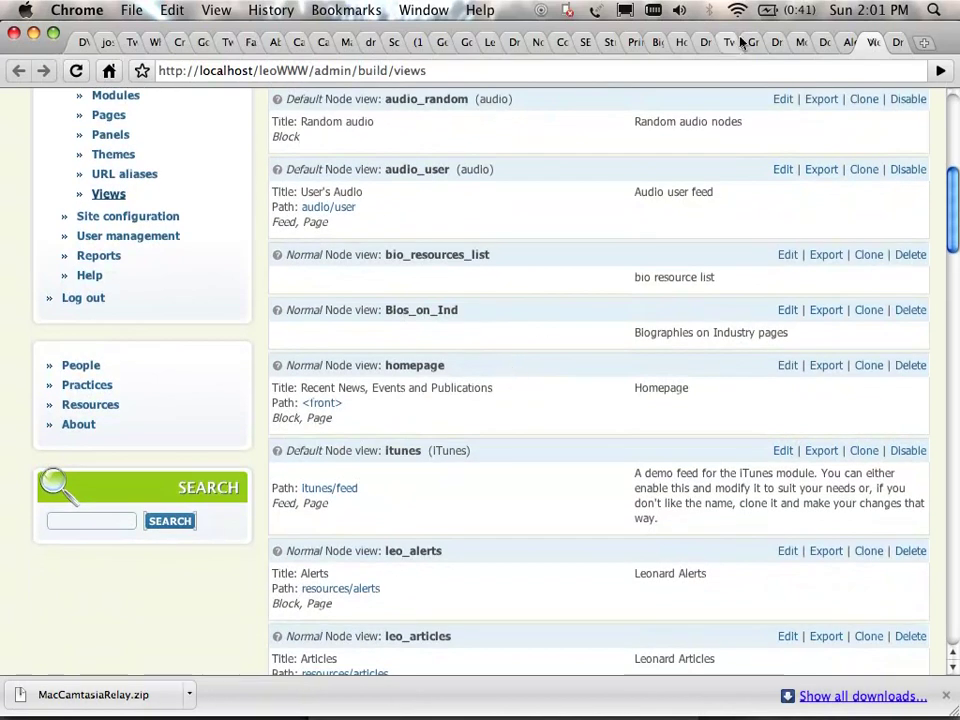
key("ctrl+shift+Tab")
scroll(572, 193, "down", 15)
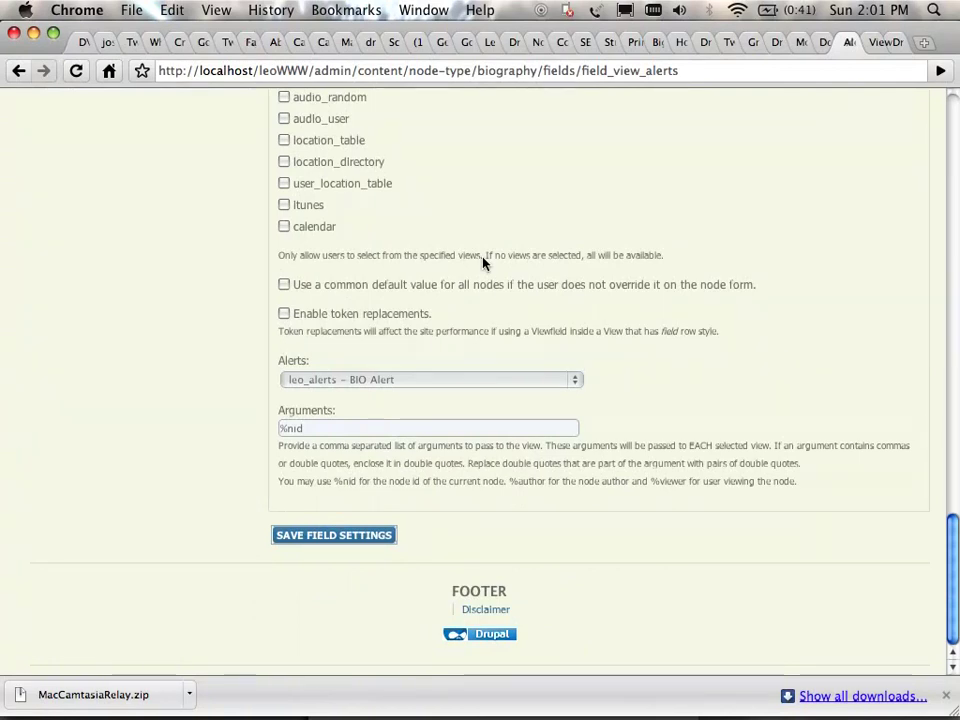
- Search the Views list for 'alert' and open leo_alerts for editing
key("ctrl+Tab")
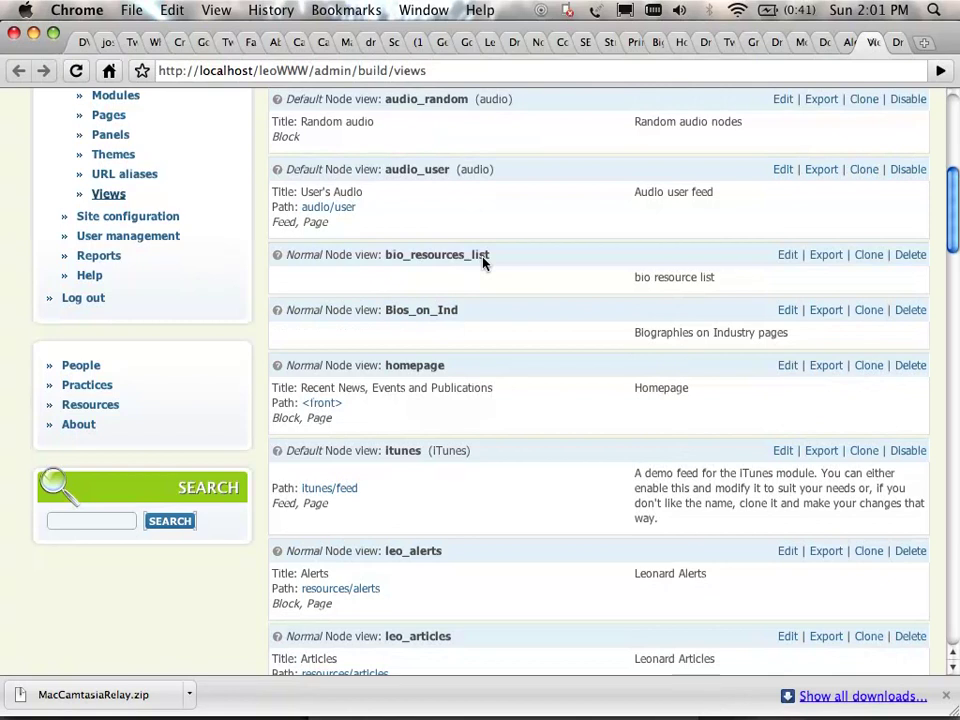
key("super+f")
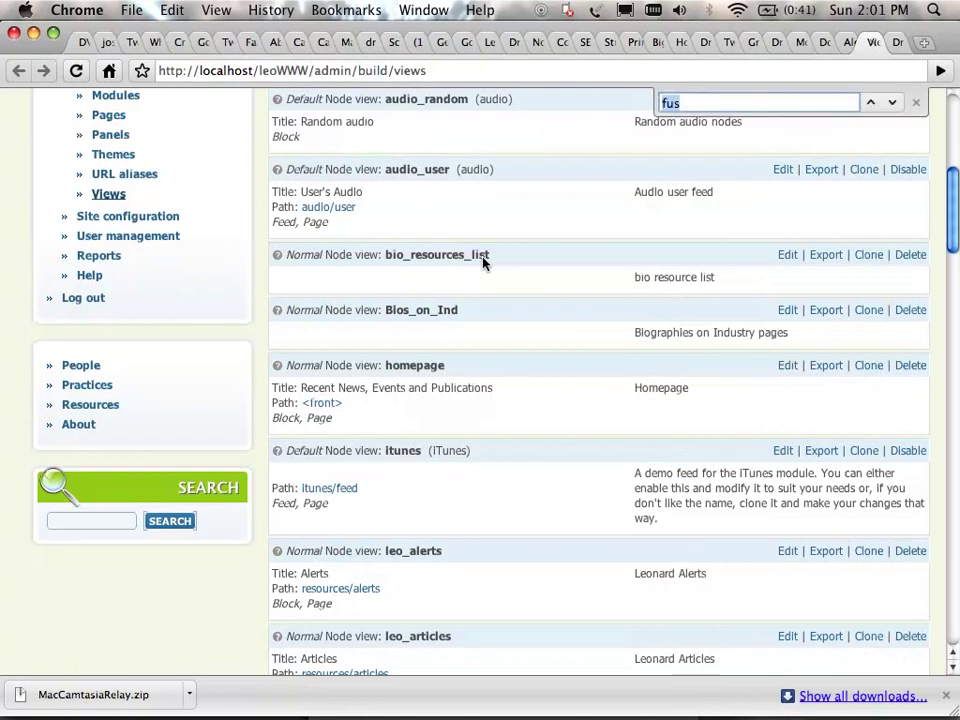
type("alert")
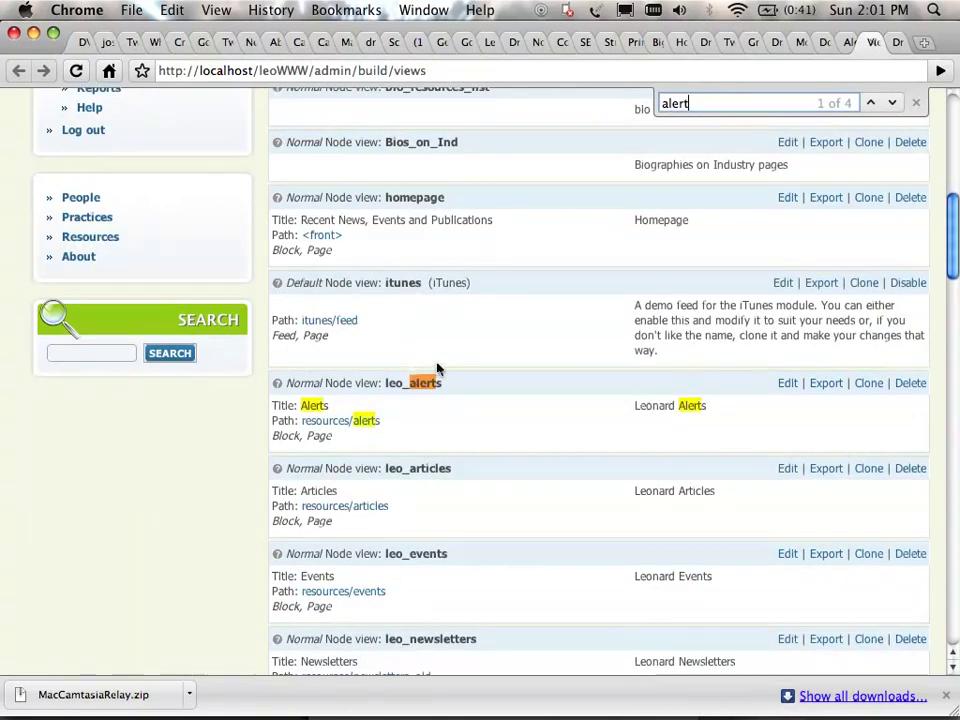
left_click(788, 385)
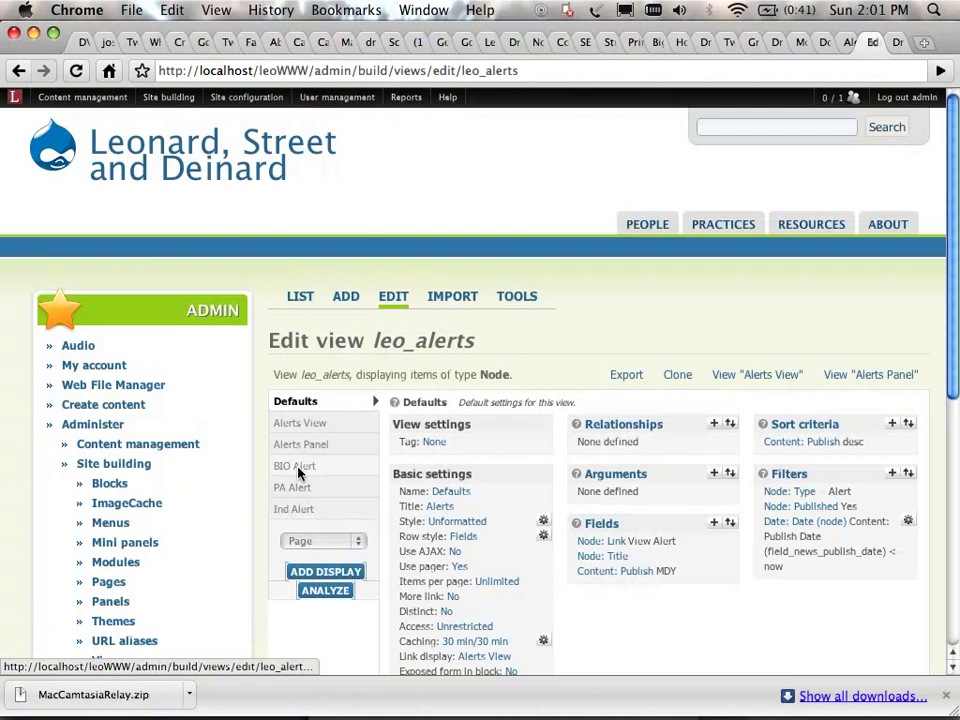
- Select the BIO Alert display, confirming it via the Alerts block's [Edit] link on Douglas Vann's bio
left_click(298, 468)
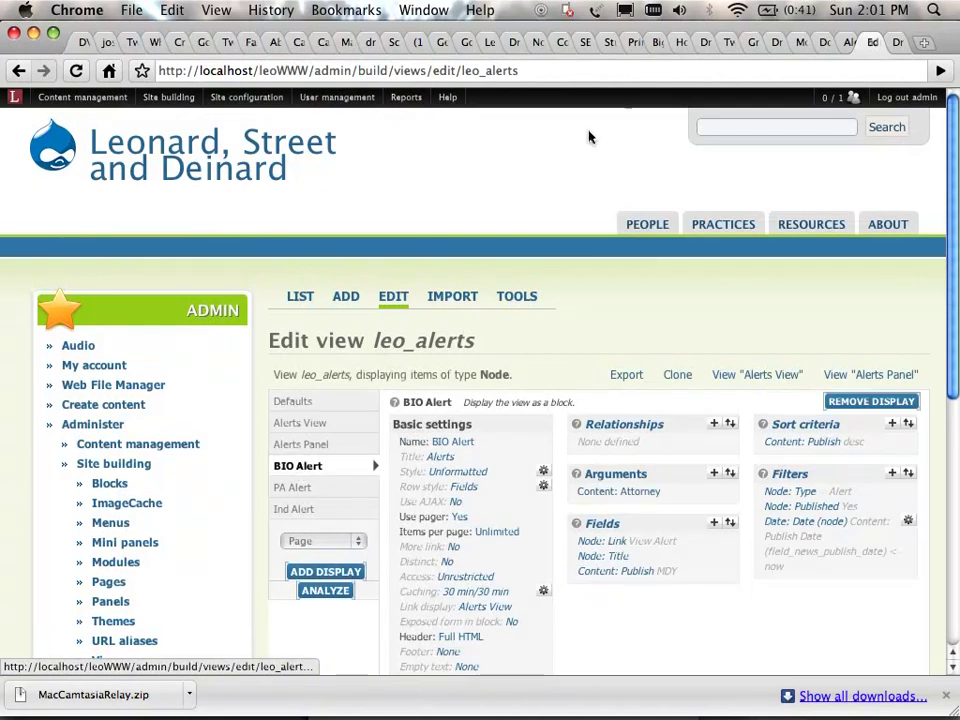
left_click(822, 43)
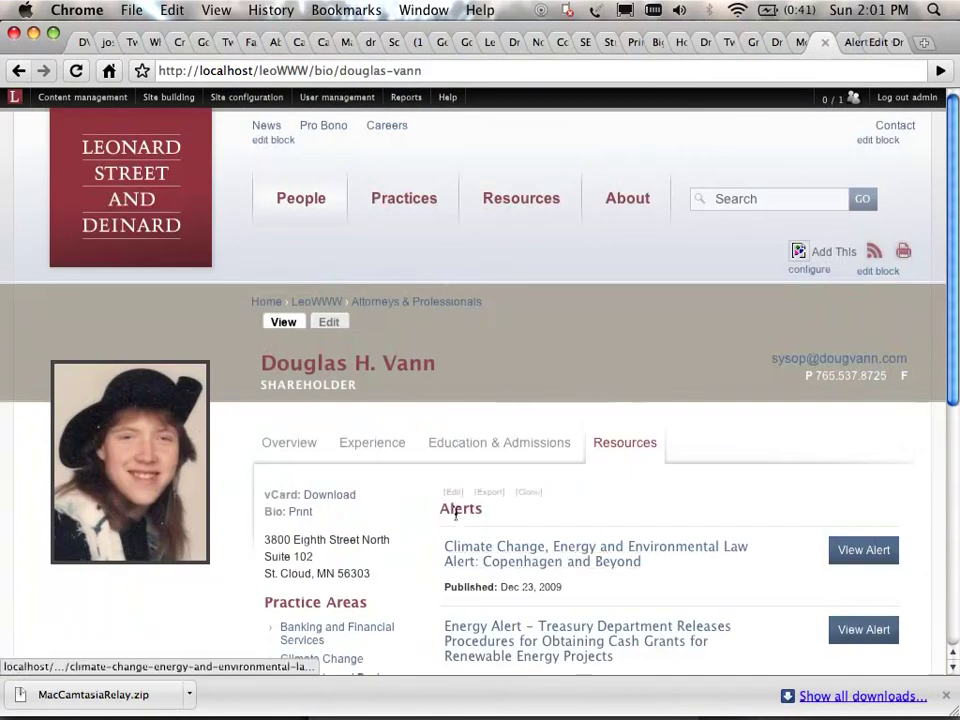
left_click(455, 494)
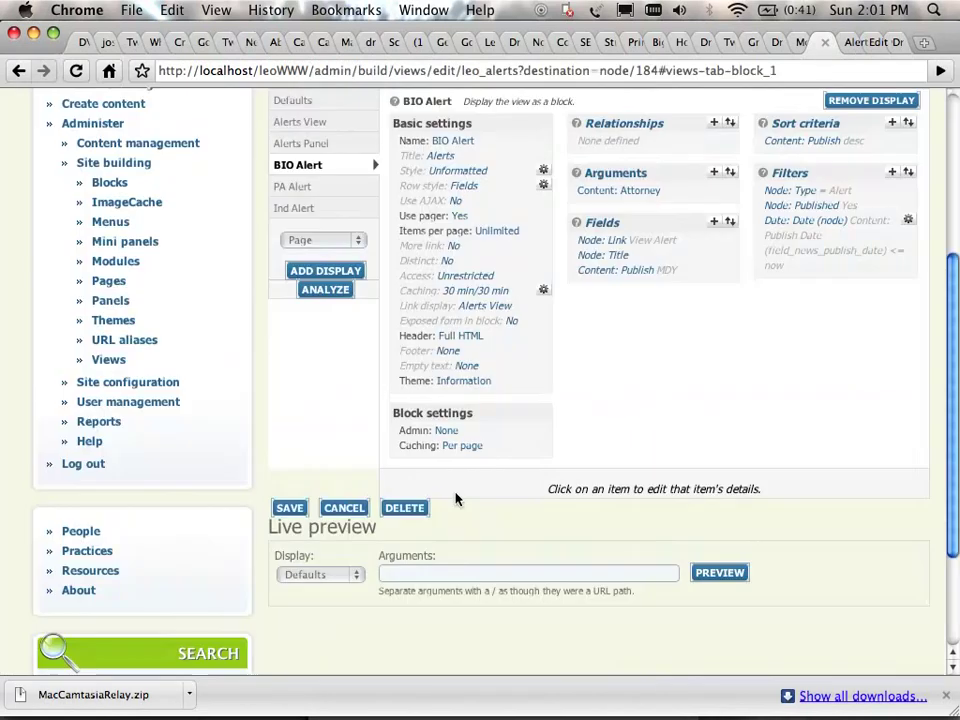
scroll(455, 497, "up", 3)
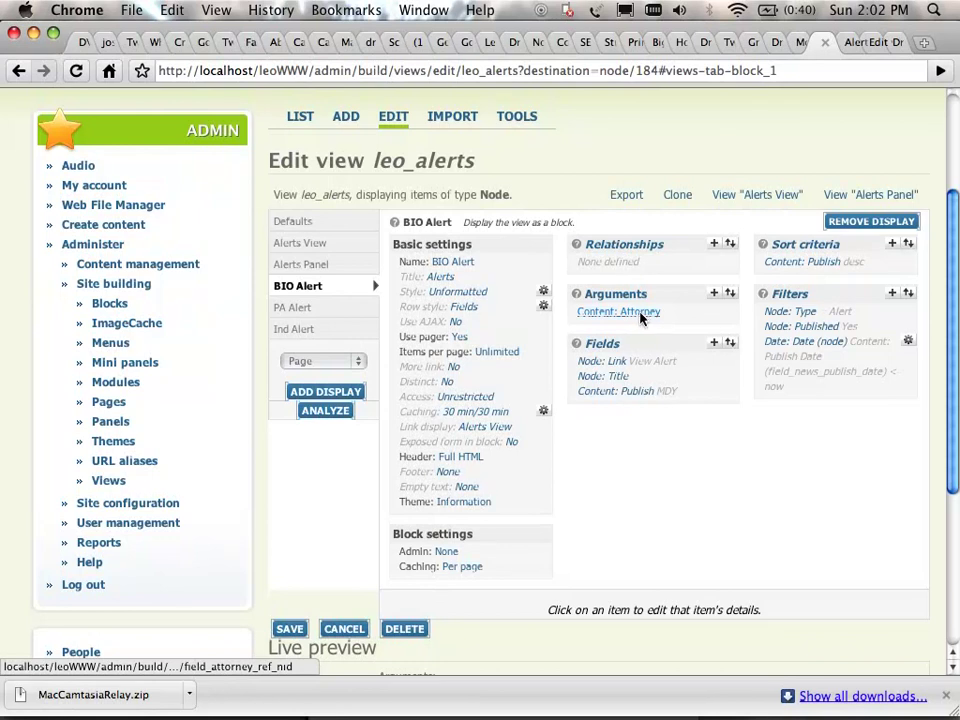
- Open the Content: Attorney argument and review its field_attorney_ref settings
left_click(641, 314)
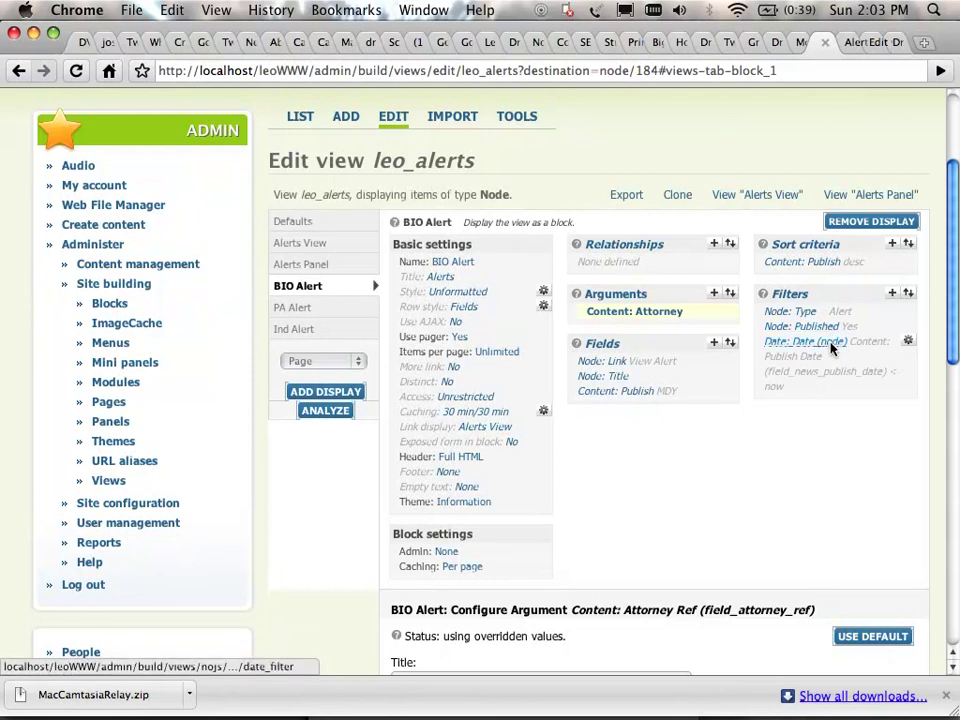
scroll(842, 369, "down", 1)
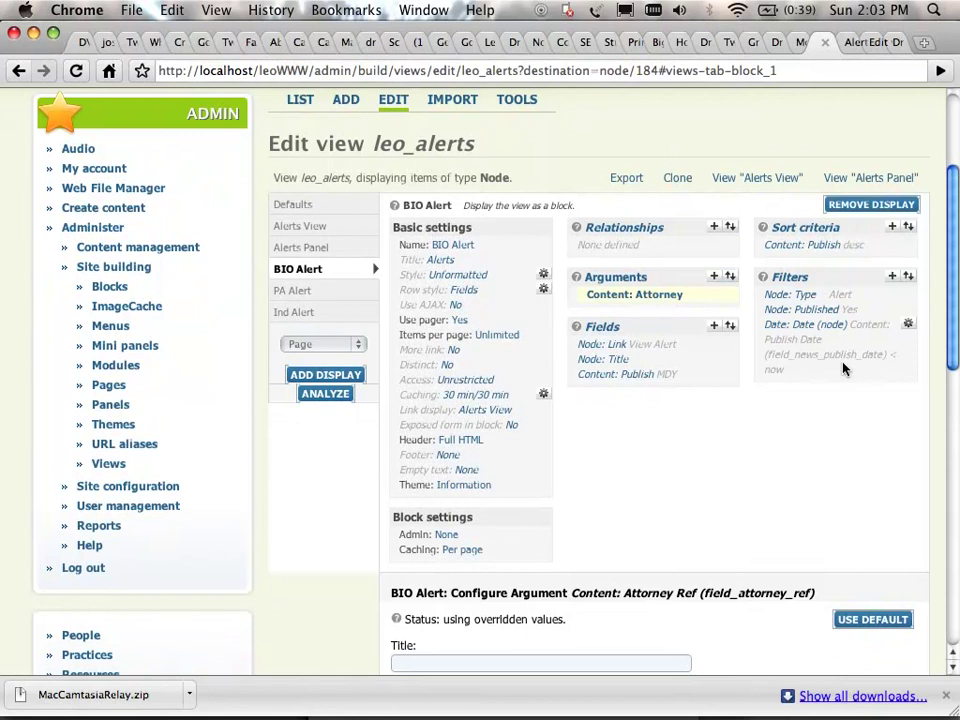
scroll(842, 369, "down", 2)
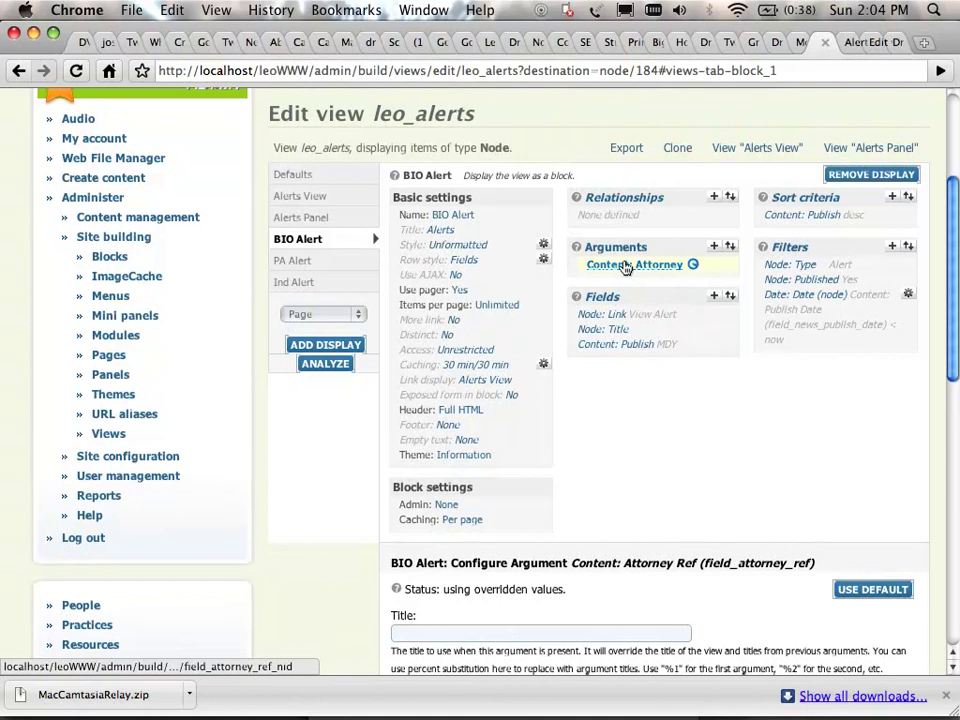
scroll(624, 266, "down", 5)
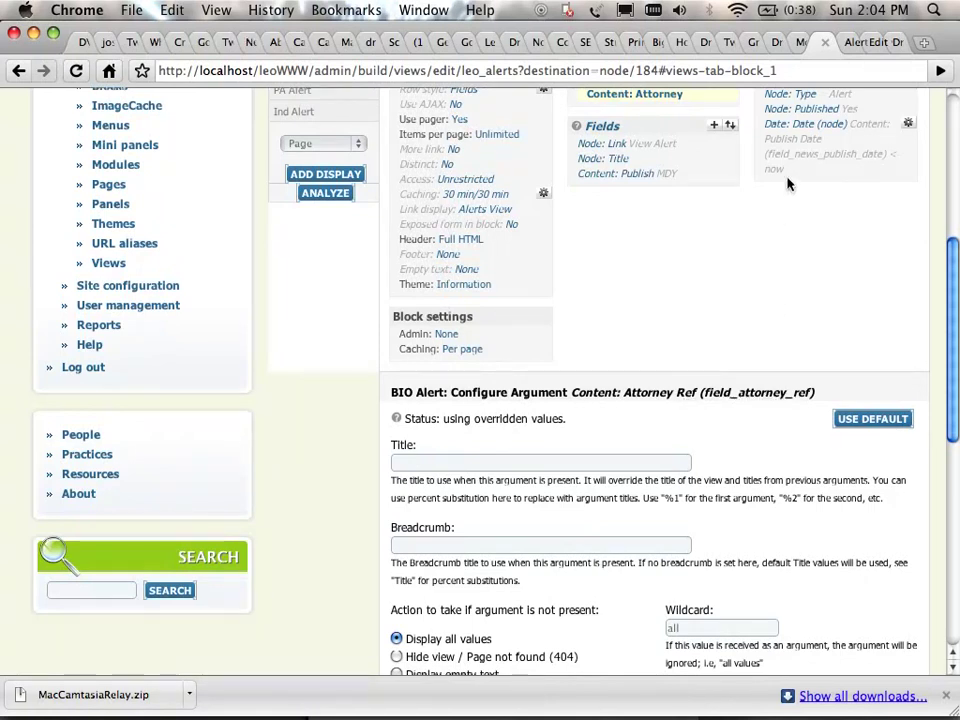
- Open the local leoWWW site in a new browser tab
key("ctrl+shift+Tab")
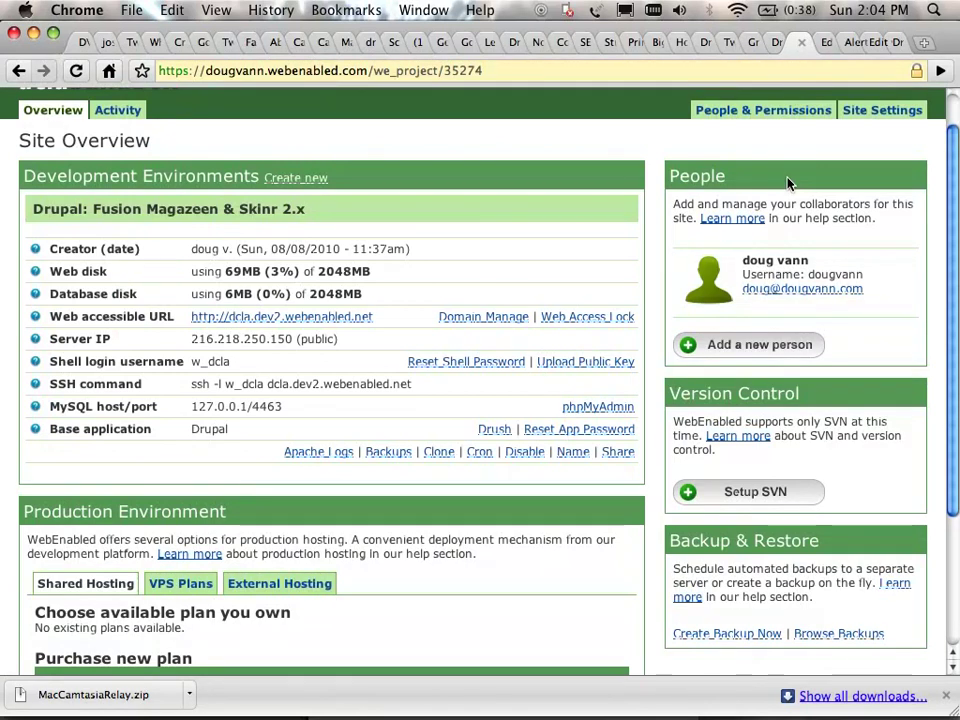
key("ctrl+shift+Tab")
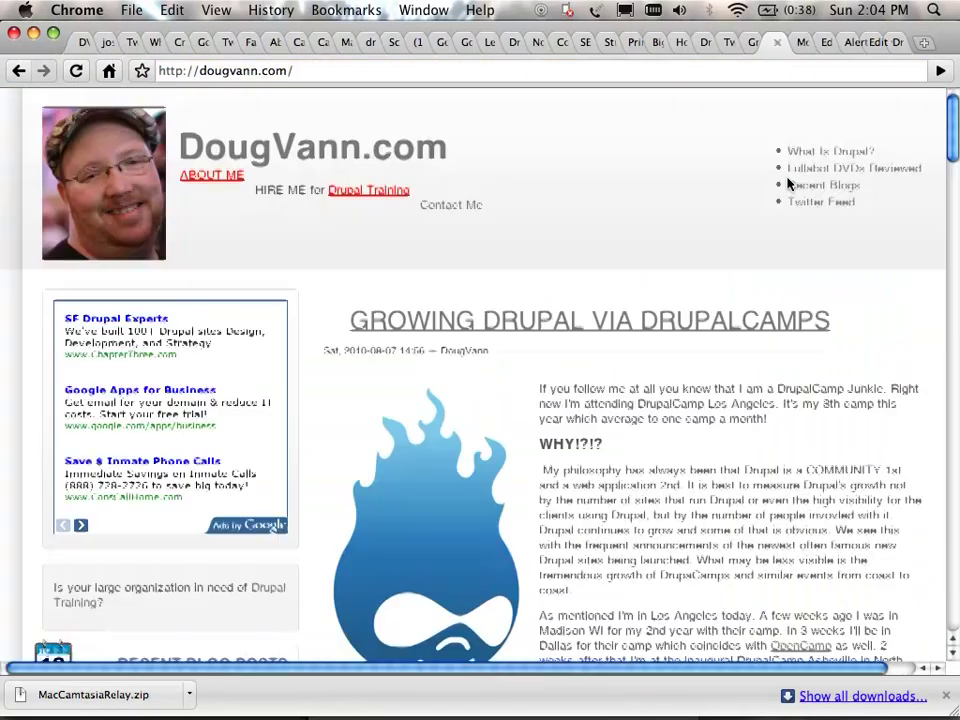
key("ctrl+Tab")
key("ctrl+Tab")
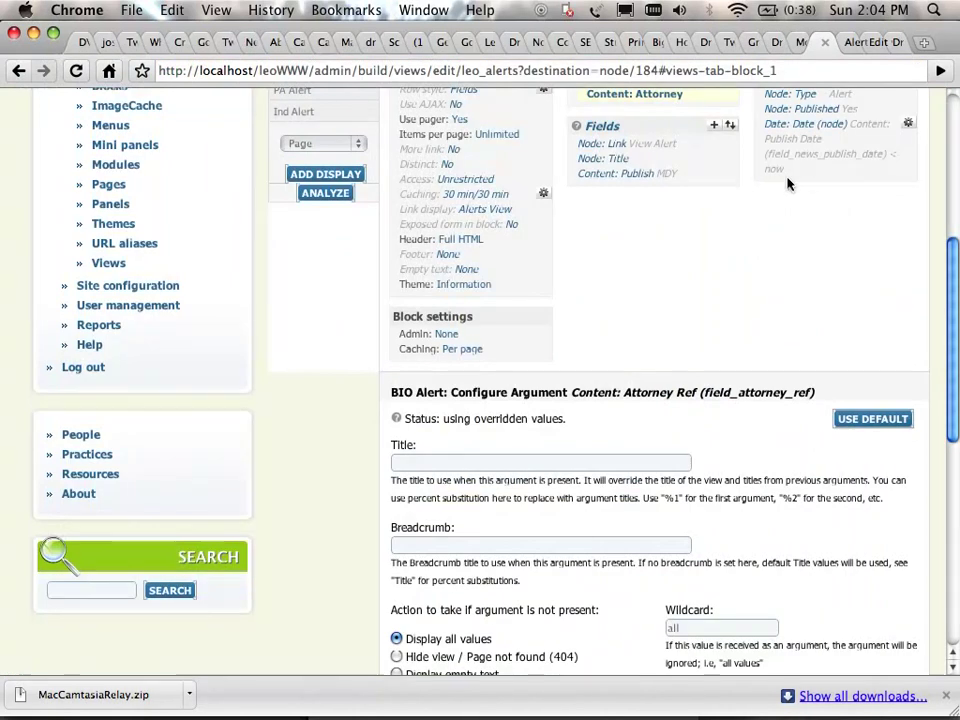
key("super+t")
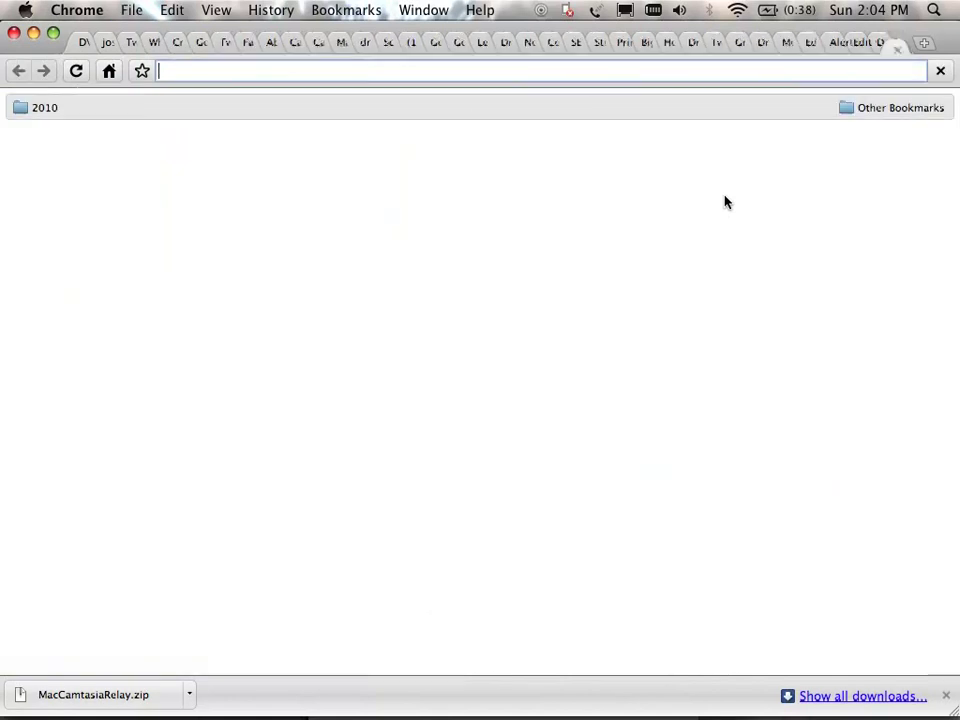
type("localhost/leoWWW")
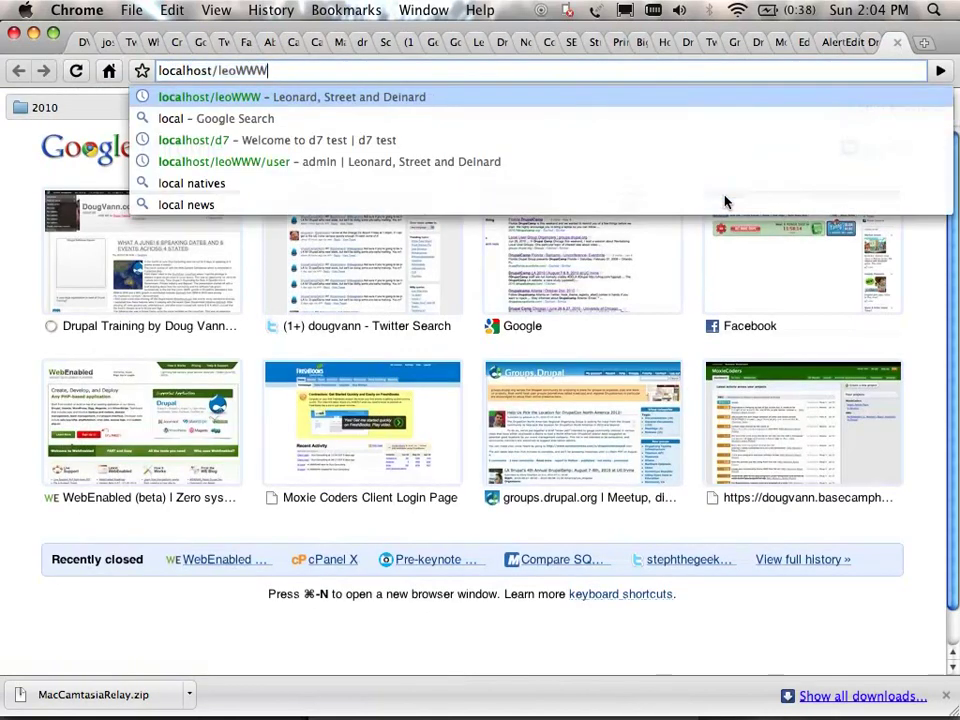
key("Return")
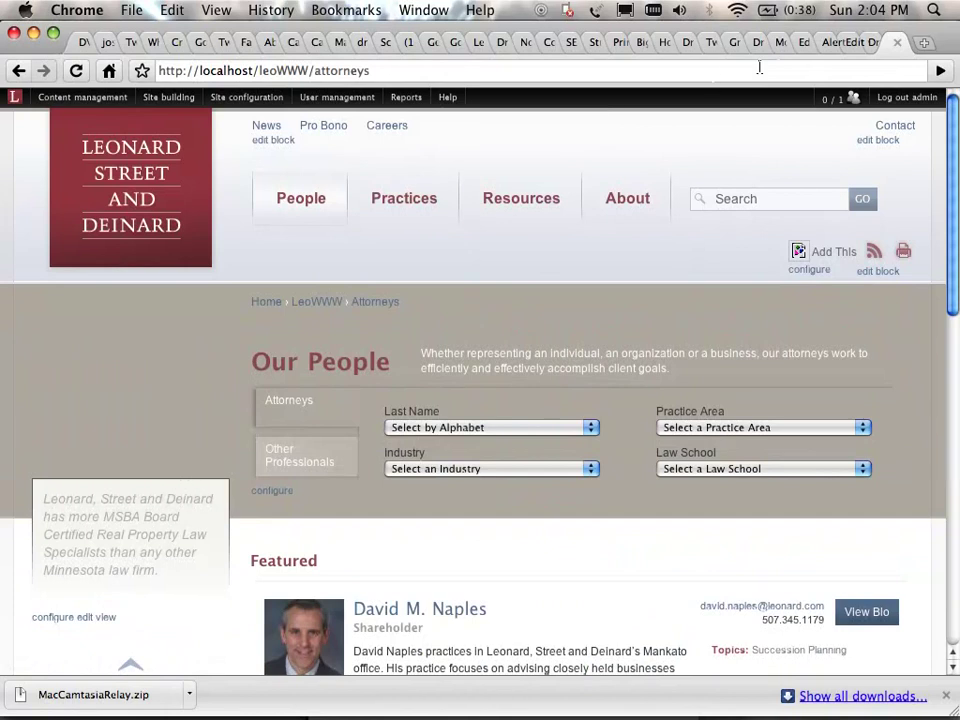
- Close the duplicate leo_alerts edit tab and the dougvann.com tabs
left_click(847, 42)
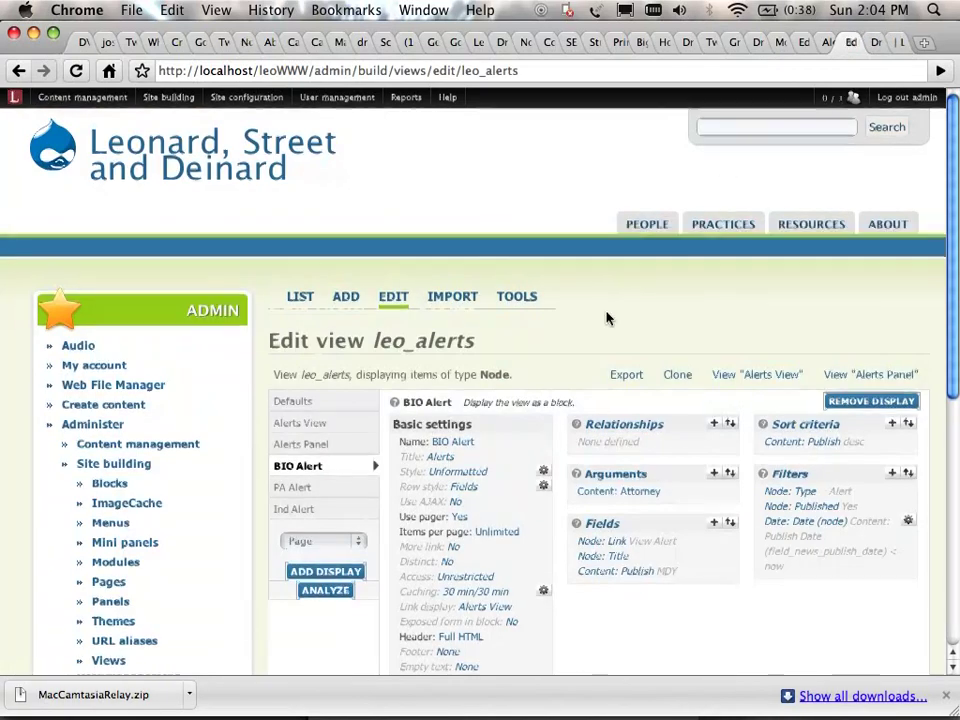
scroll(610, 317, "down", 3)
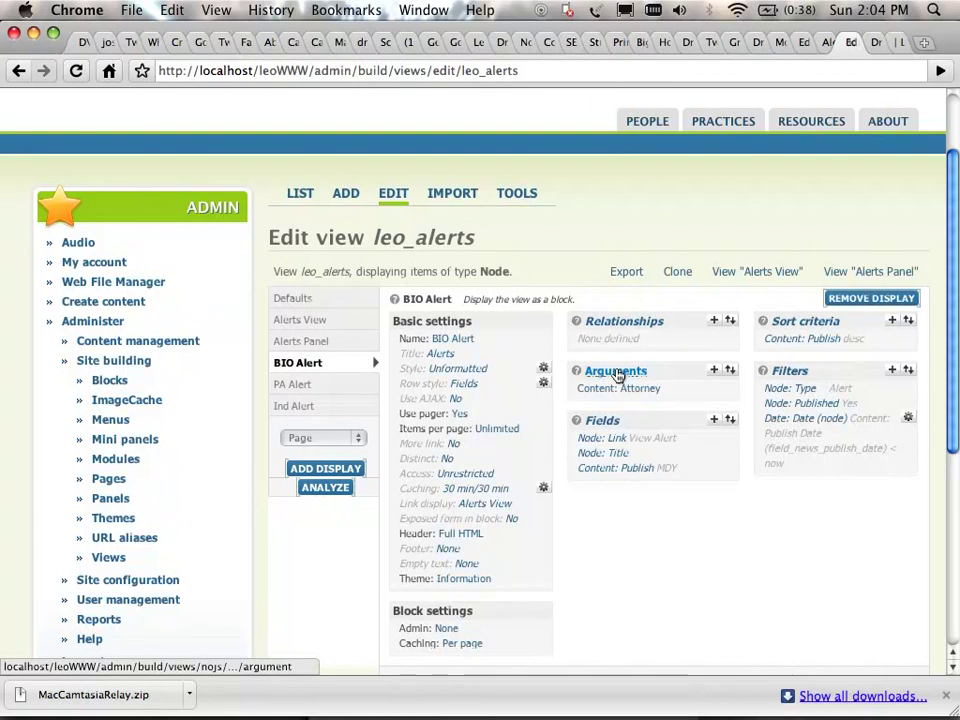
key("super+w")
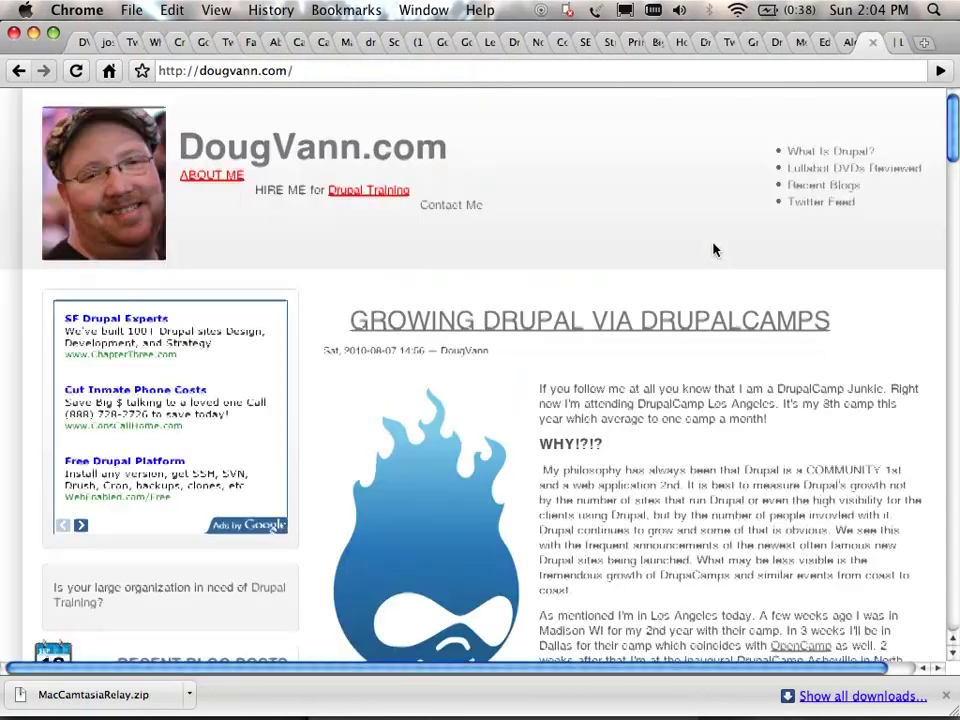
key("super+w")
key("super+w")
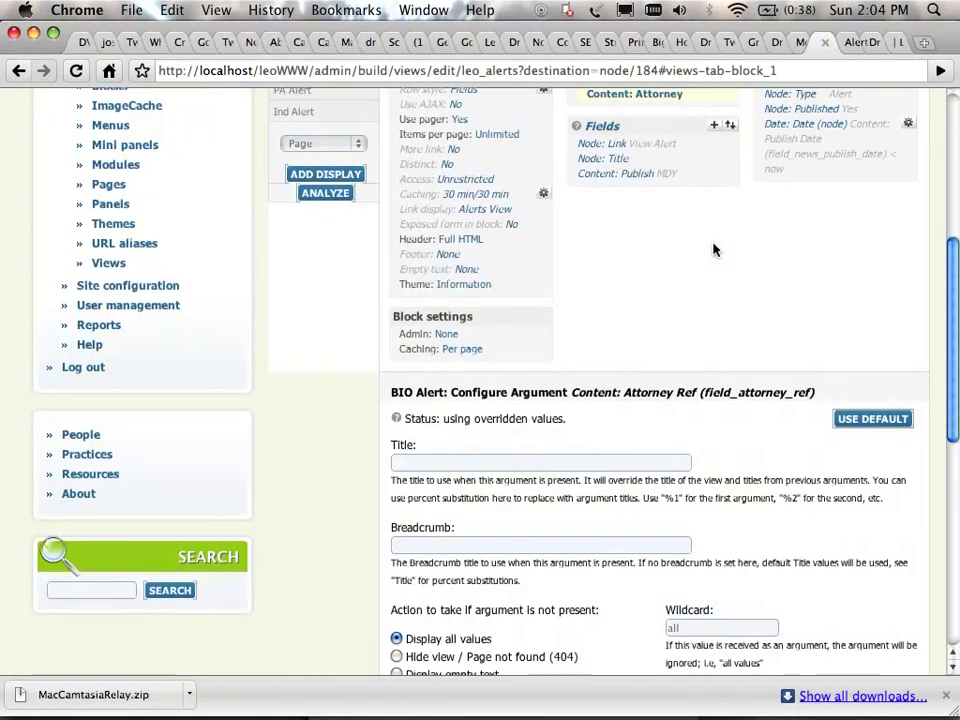
scroll(655, 320, "up", 5)
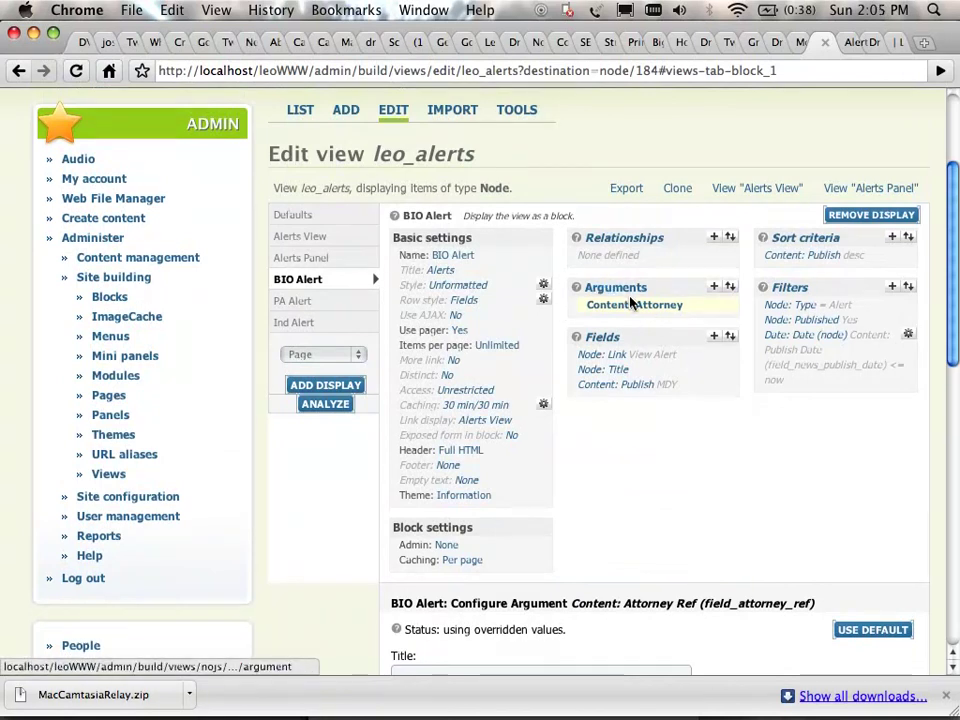
- Scroll through the leo_alerts BIO Alert display settings, then close the view tab
scroll(631, 303, "down", 1)
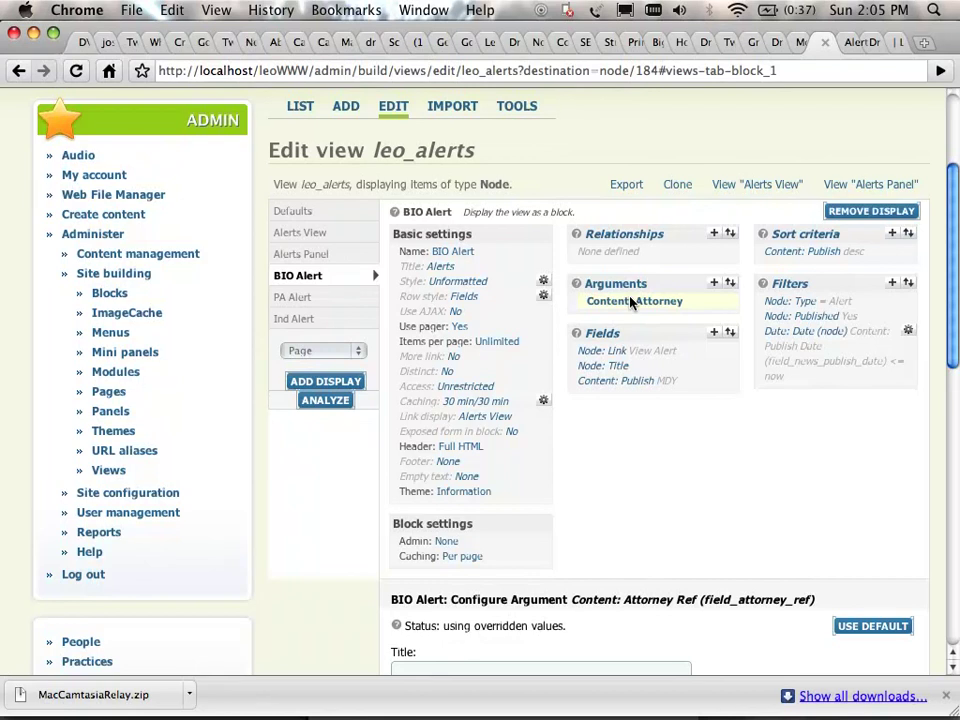
scroll(617, 455, "down", 1)
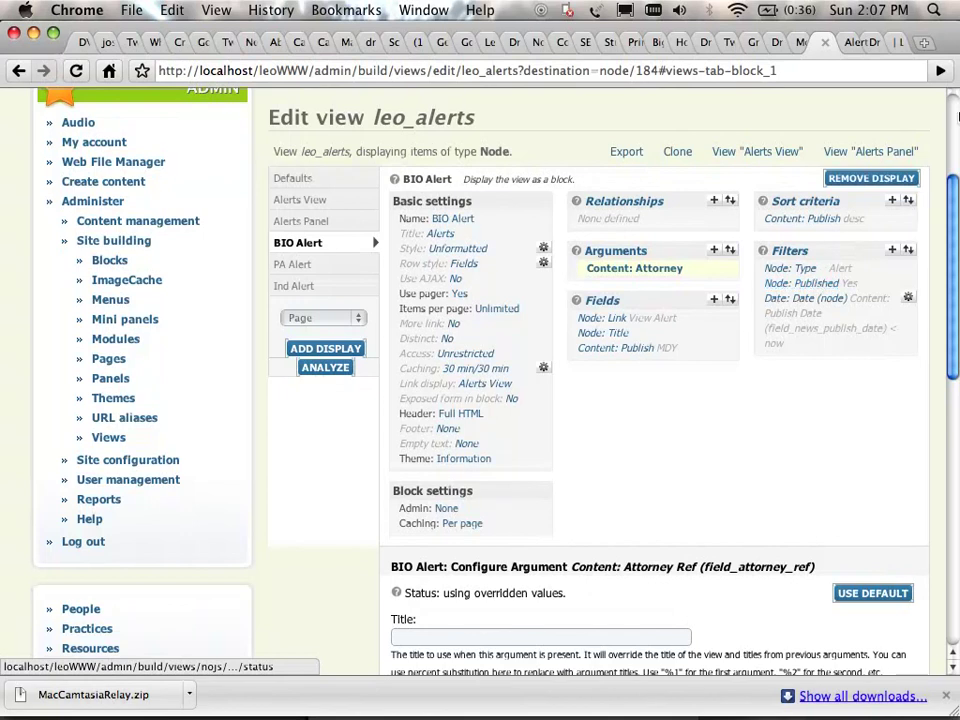
left_click(800, 43)
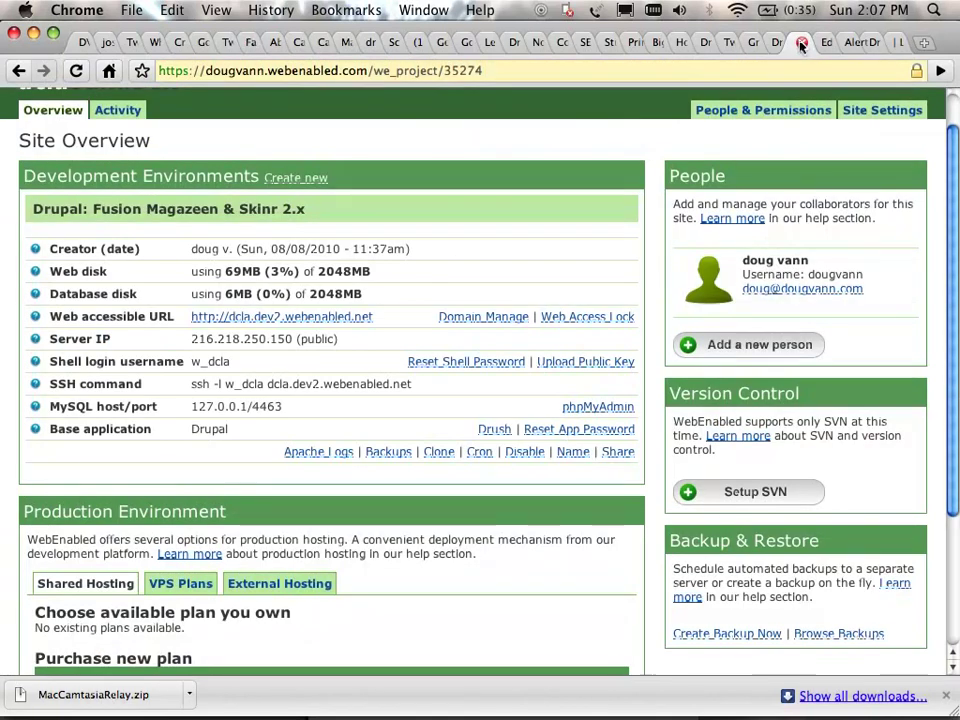
- Filter the attorneys list by last name V and open Douglas H. Vann's bio
left_click(903, 42)
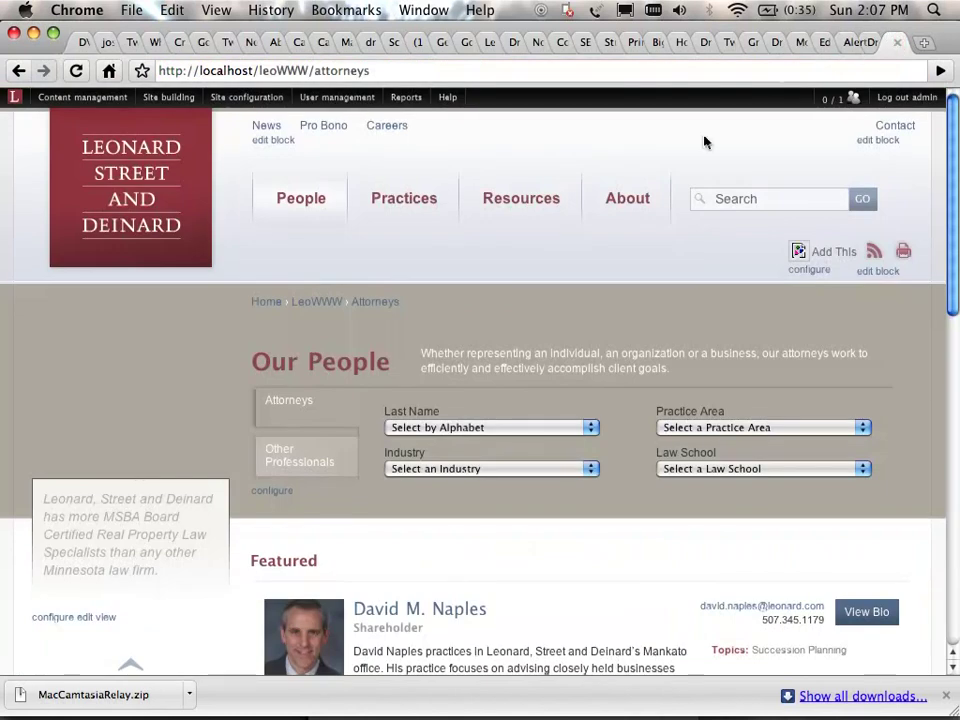
scroll(499, 349, "down", 3)
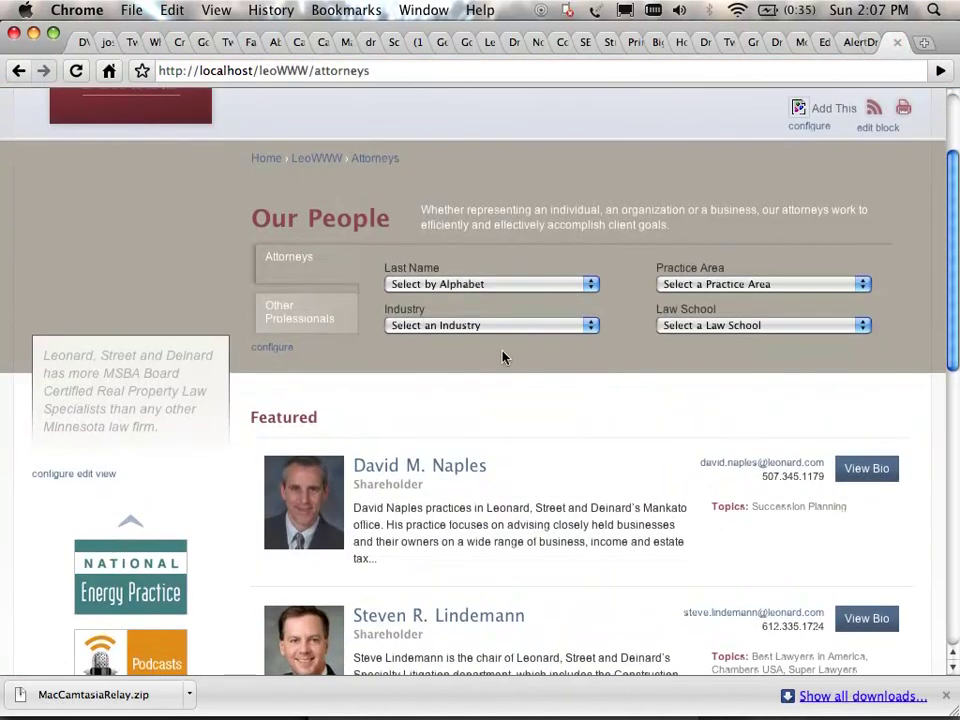
left_click(591, 285)
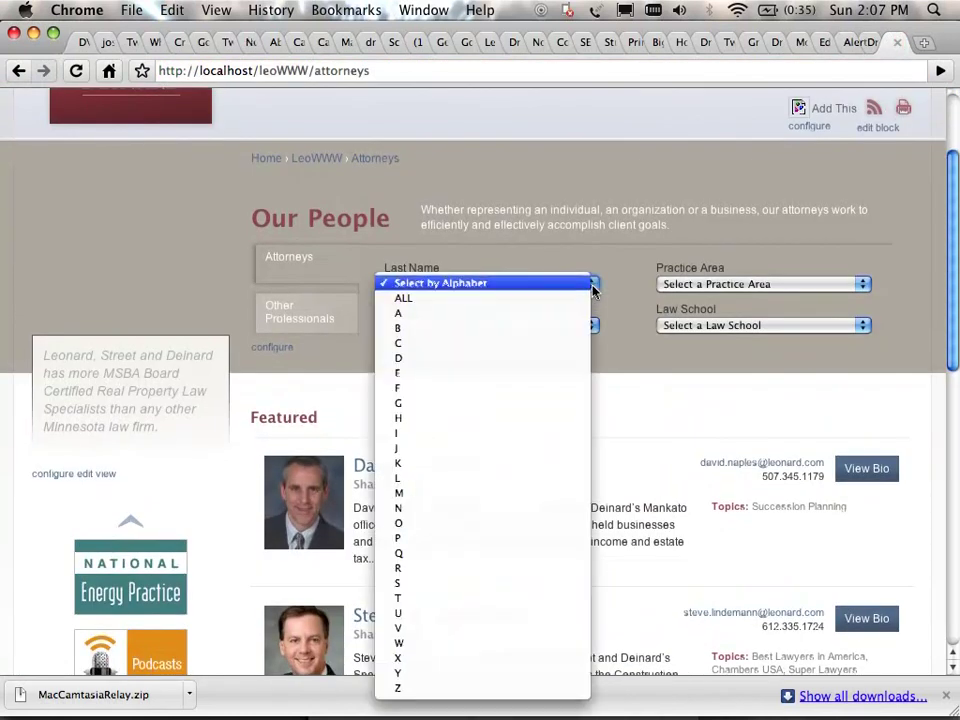
left_click(447, 628)
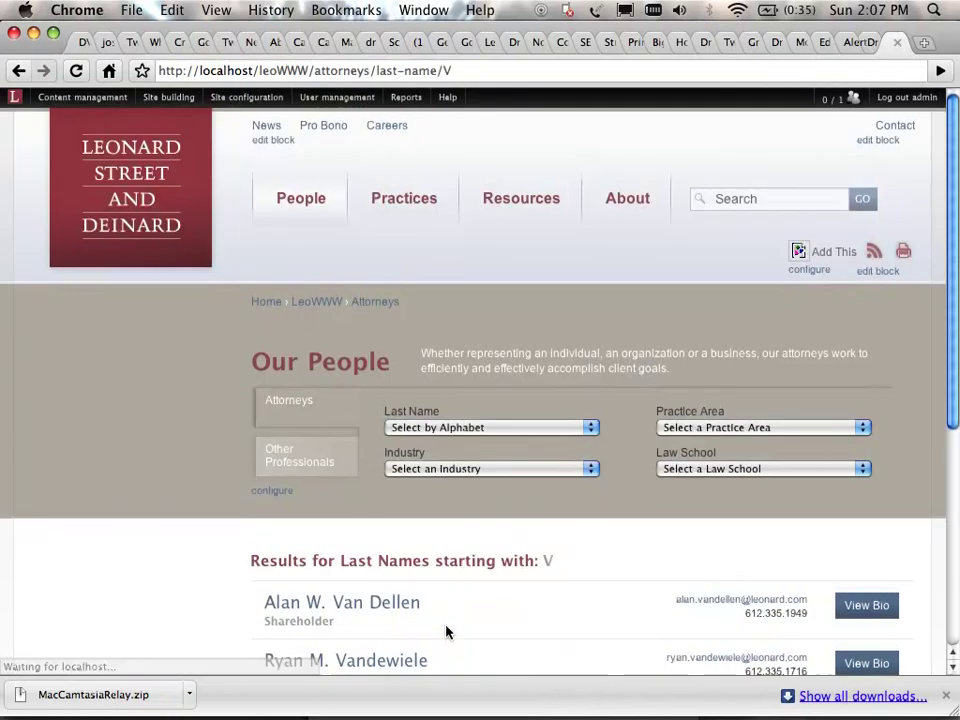
scroll(225, 489, "down", 4)
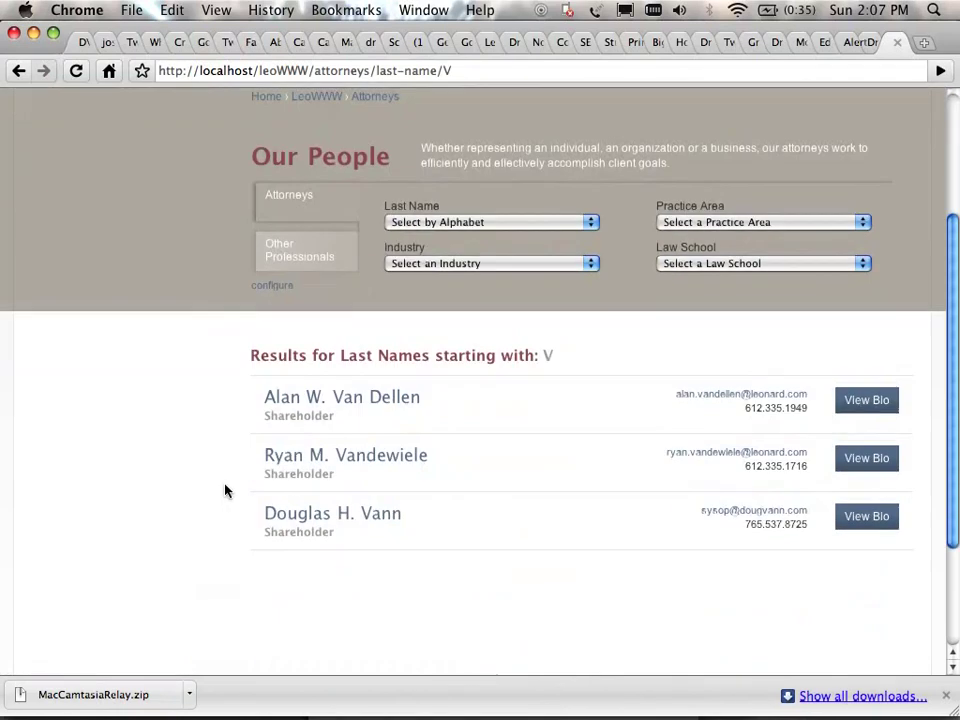
left_click(270, 514)
scroll(180, 469, "down", 2)
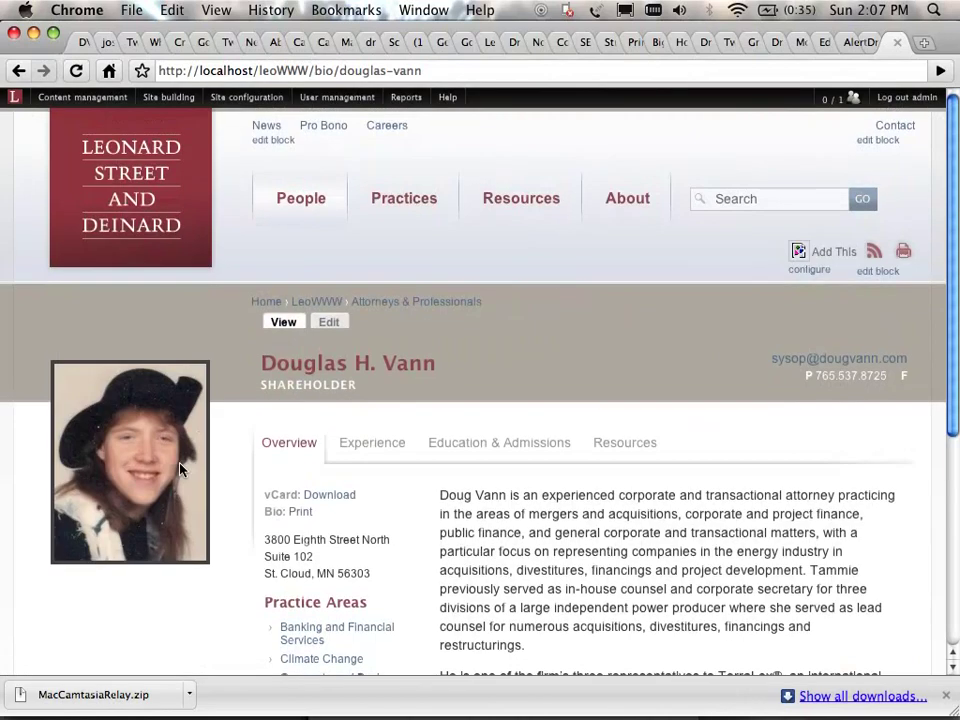
- Show the bio's Resources tab and scroll through its alerts, including the Dec 23, 2009 Copenhagen alert
scroll(180, 467, "down", 3)
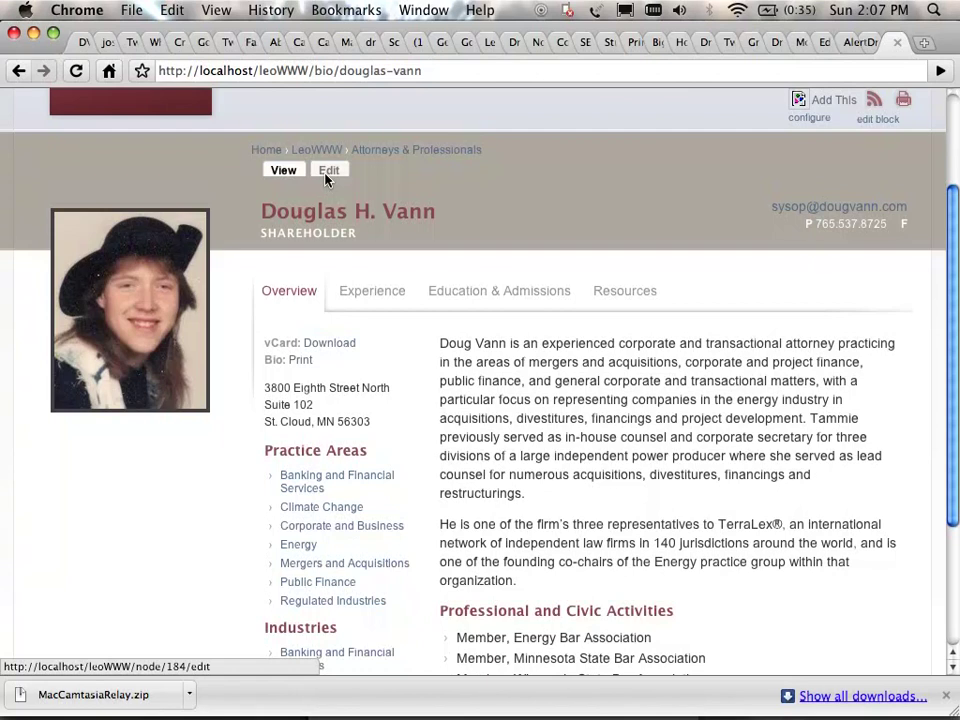
left_click(638, 290)
scroll(640, 305, "down", 5)
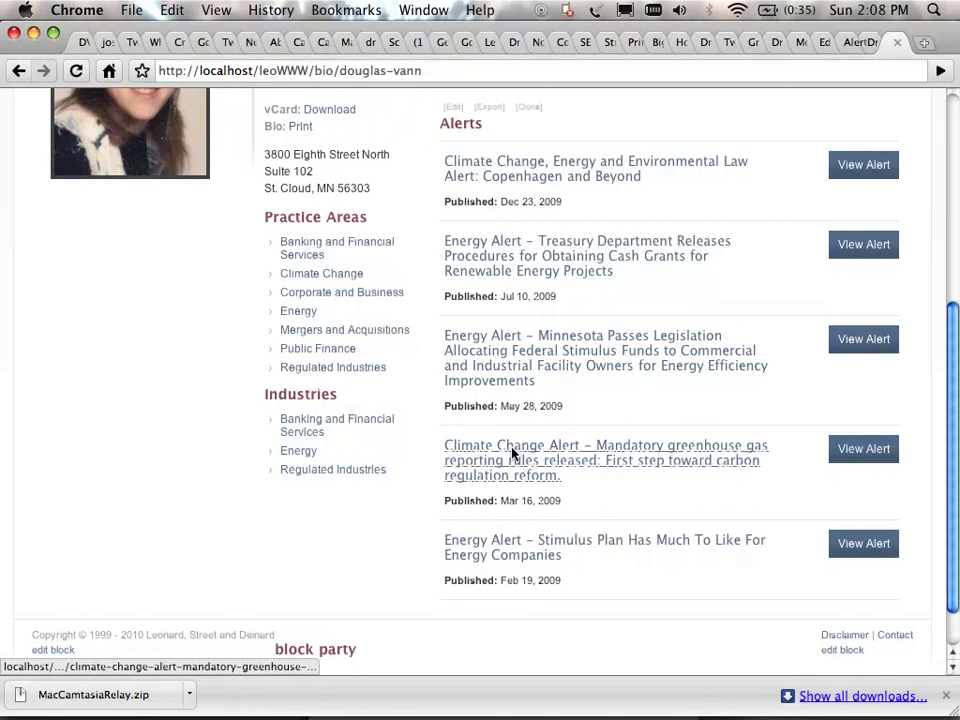
scroll(512, 453, "up", 5)
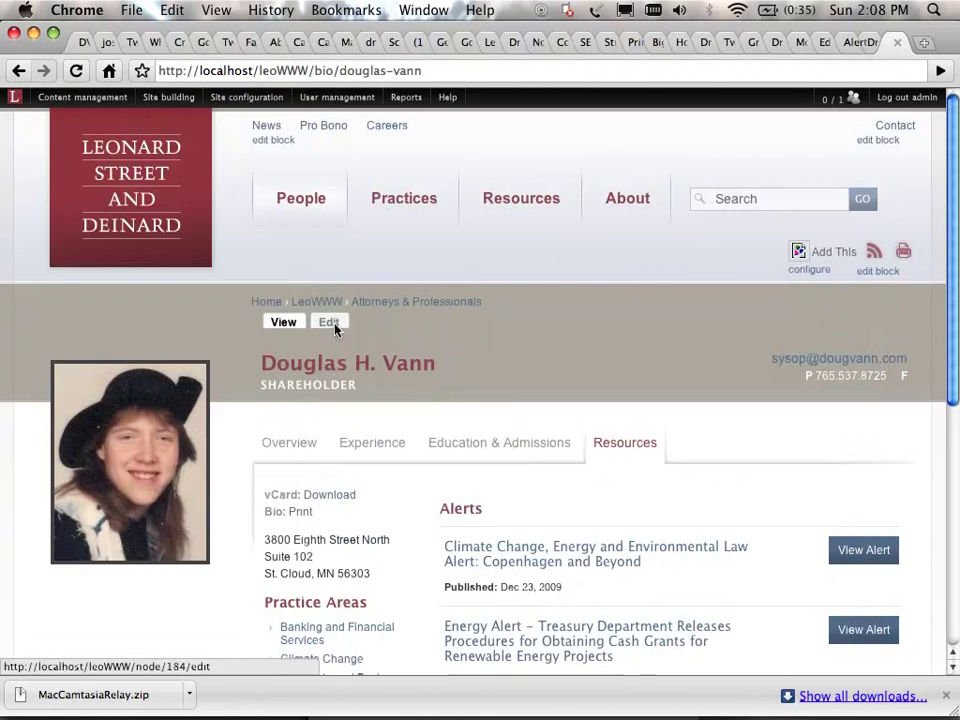
scroll(456, 394, "down", 1)
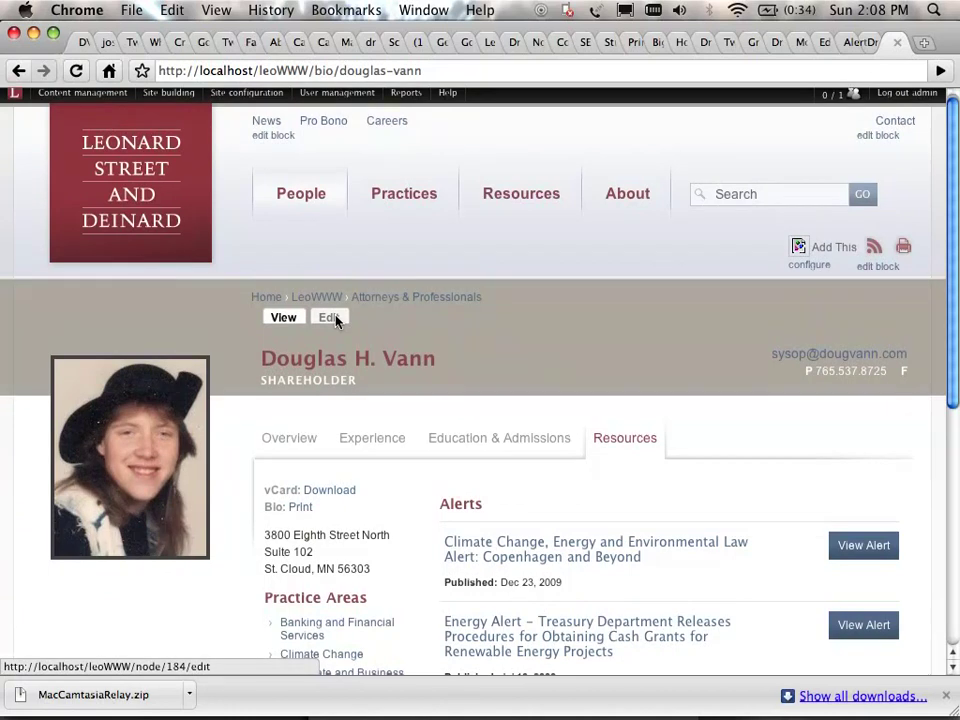
scroll(520, 318, "down", 5)
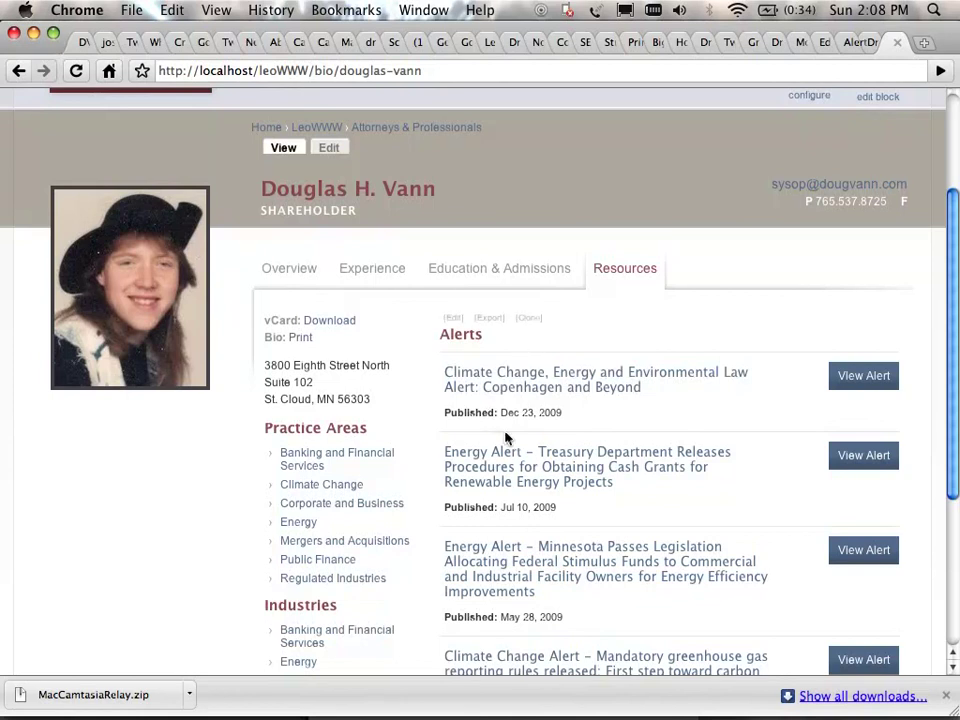
- Open the Treasury cash-grants Energy Alert from the list and go to its Edit tab
left_click(527, 456)
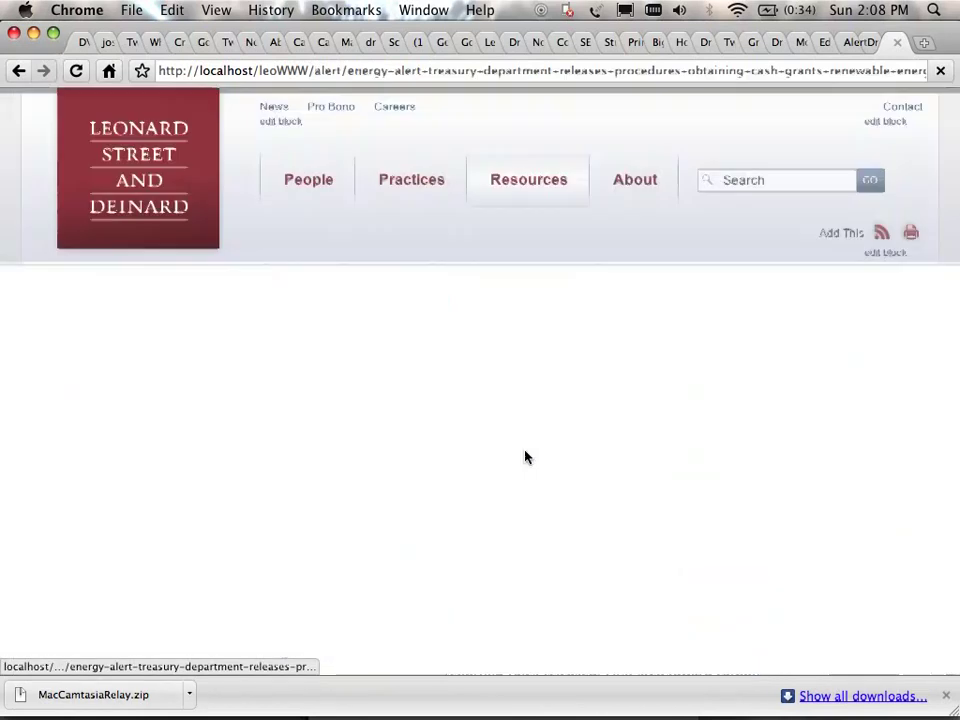
scroll(495, 430, "down", 1)
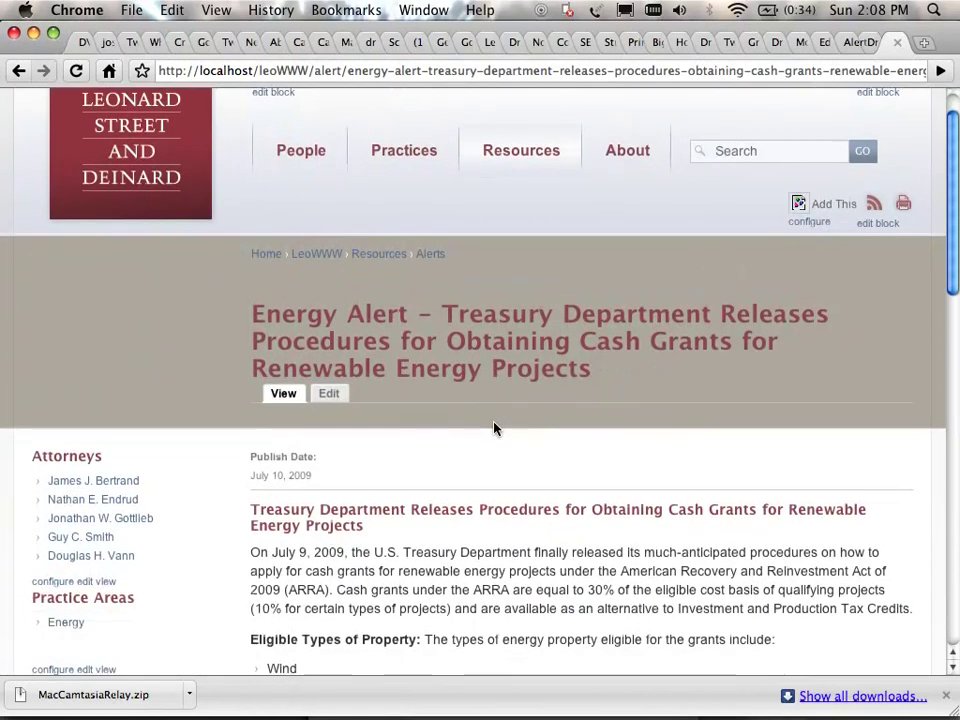
left_click(336, 392)
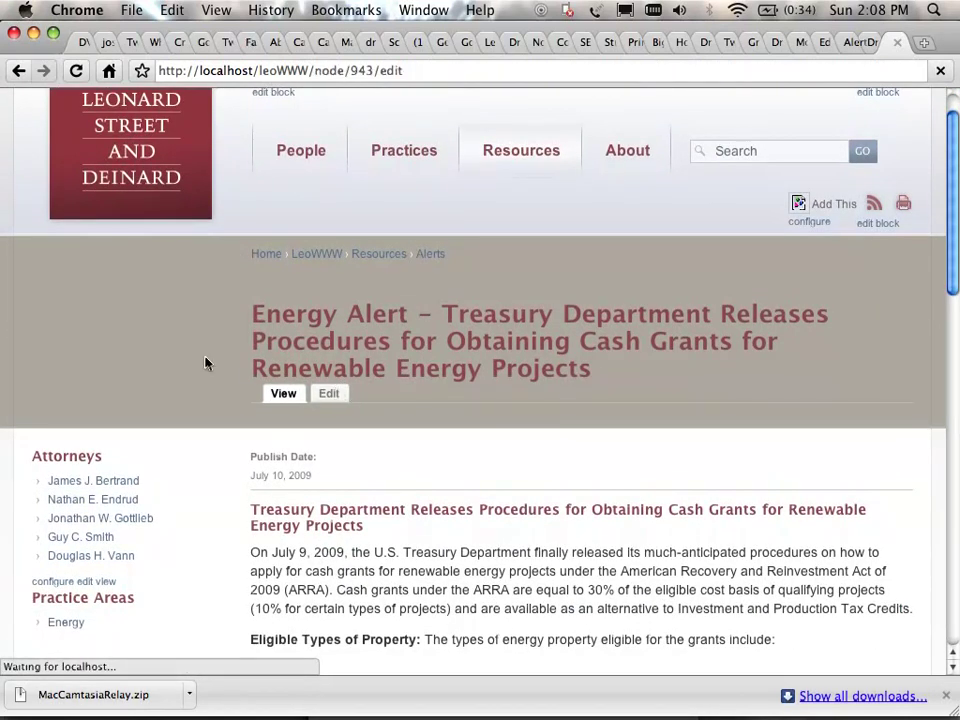
scroll(205, 362, "down", 1)
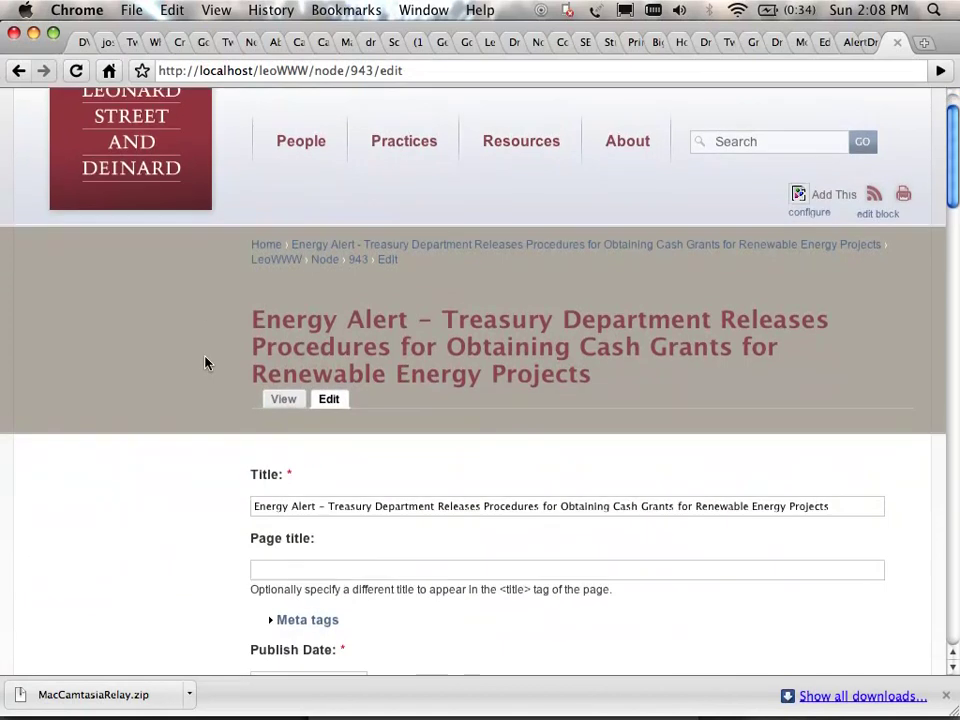
scroll(205, 362, "down", 4)
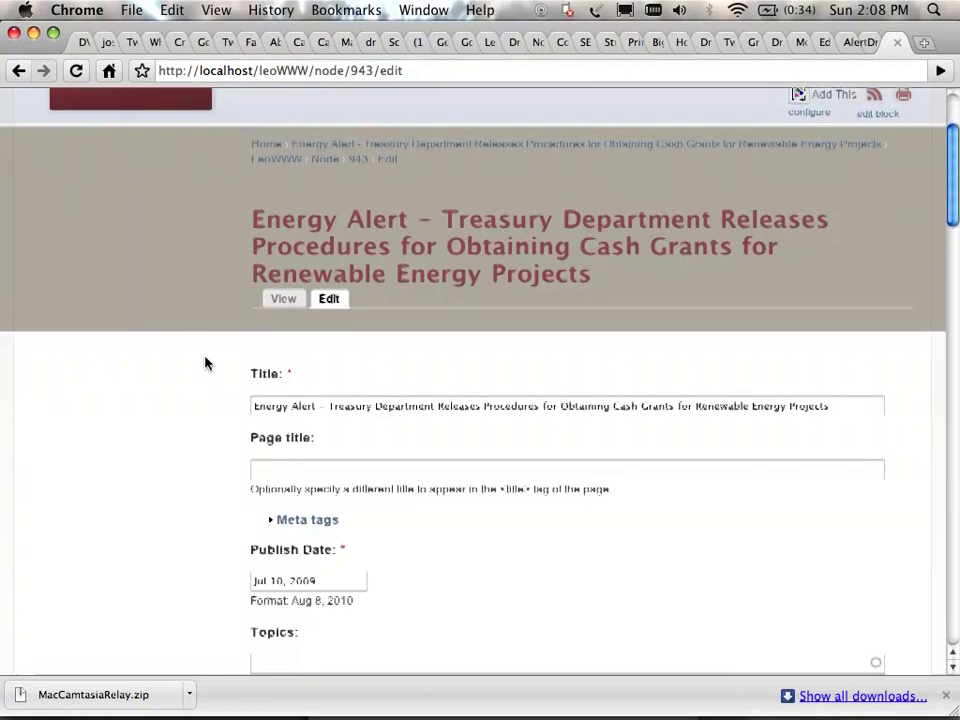
scroll(205, 362, "down", 7)
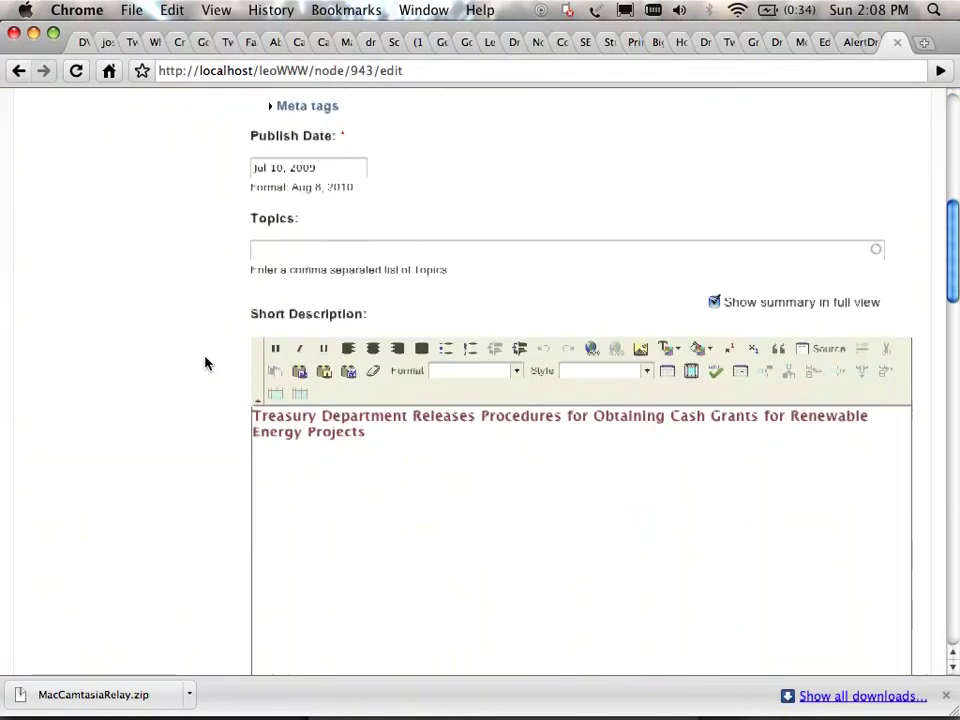
scroll(205, 362, "down", 1)
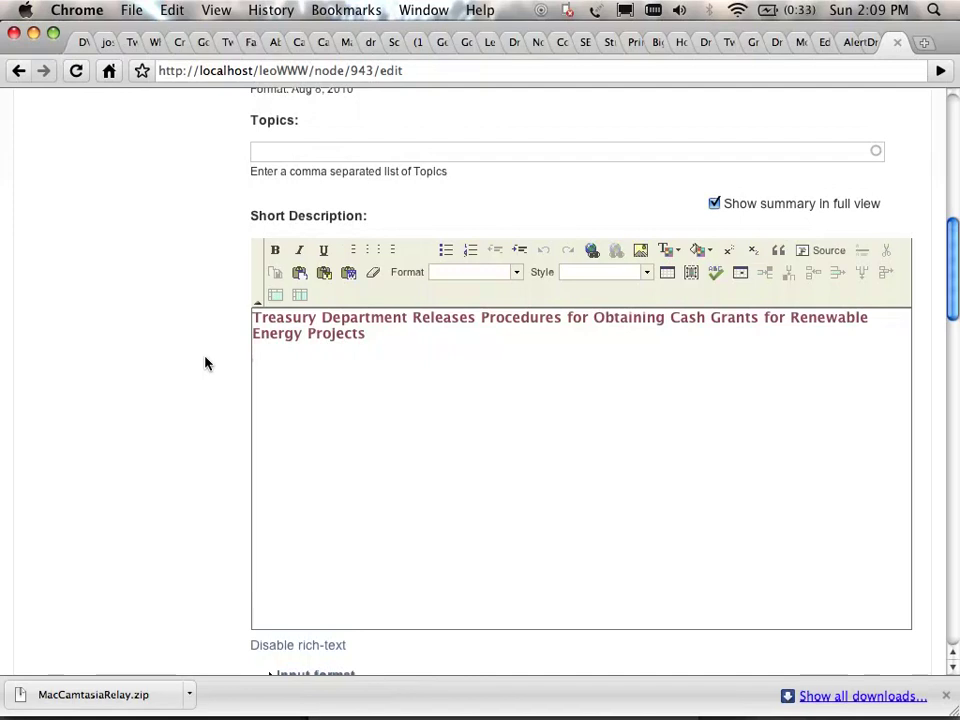
scroll(205, 363, "down", 15)
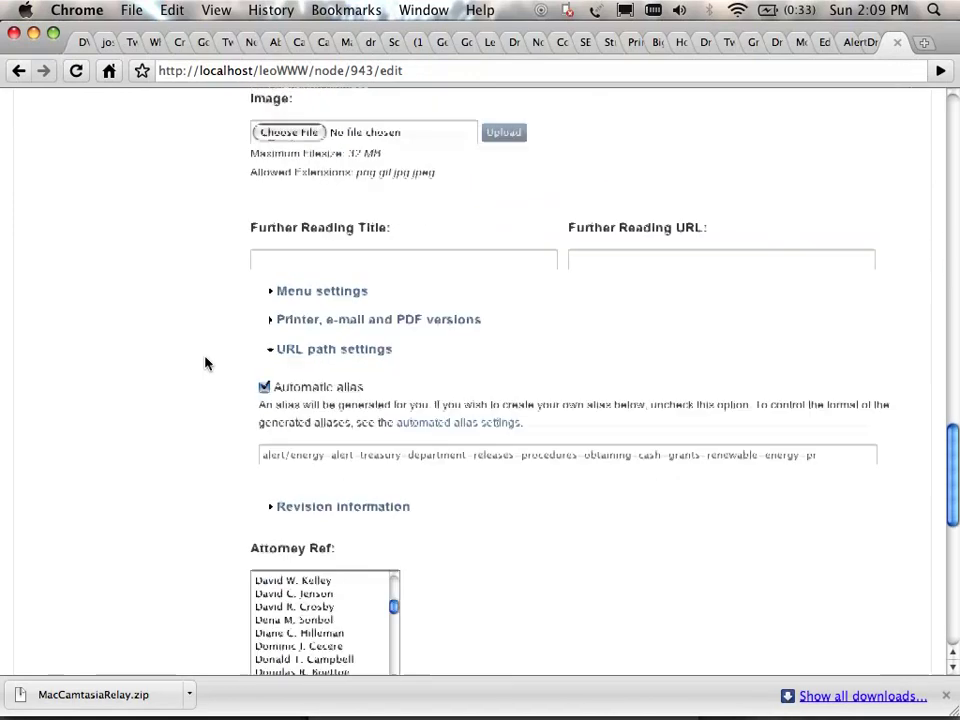
scroll(205, 362, "down", 5)
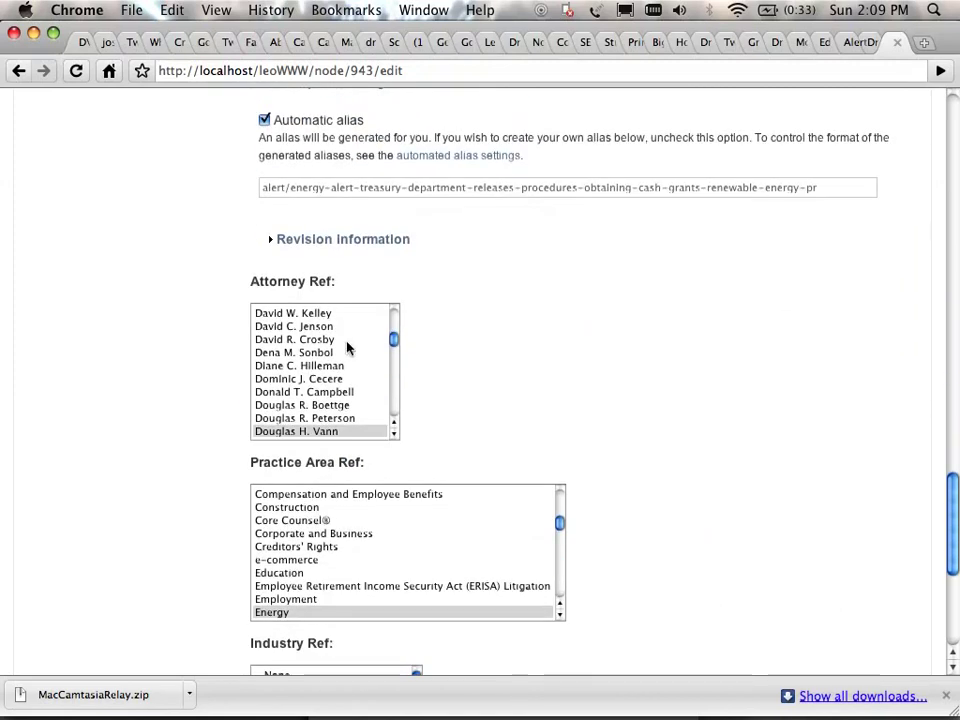
scroll(347, 347, "down", 3)
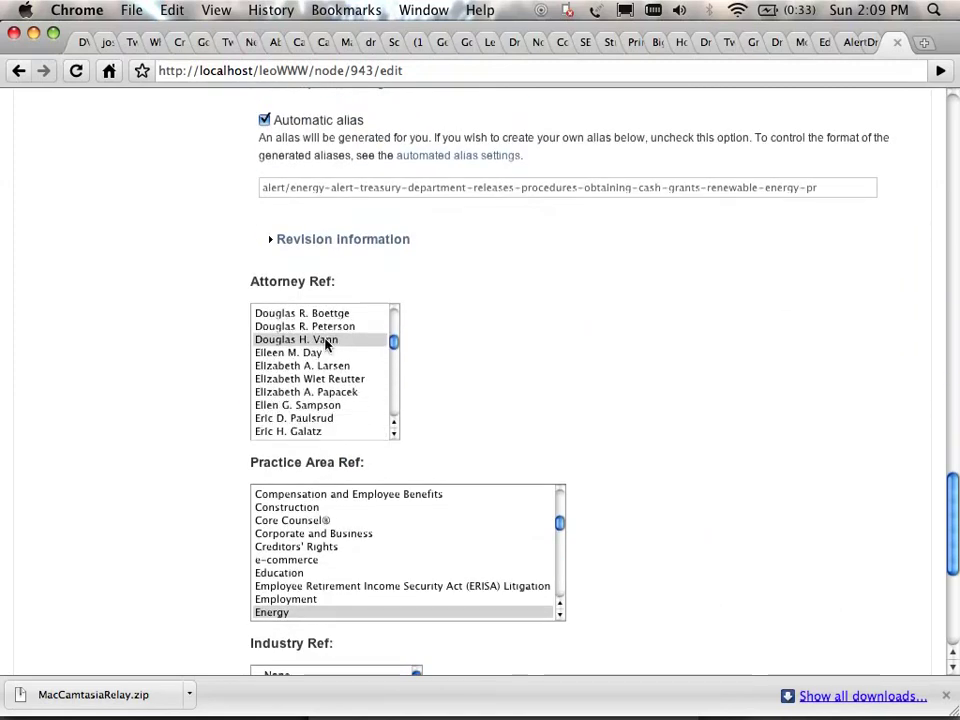
left_click(325, 343, "super")
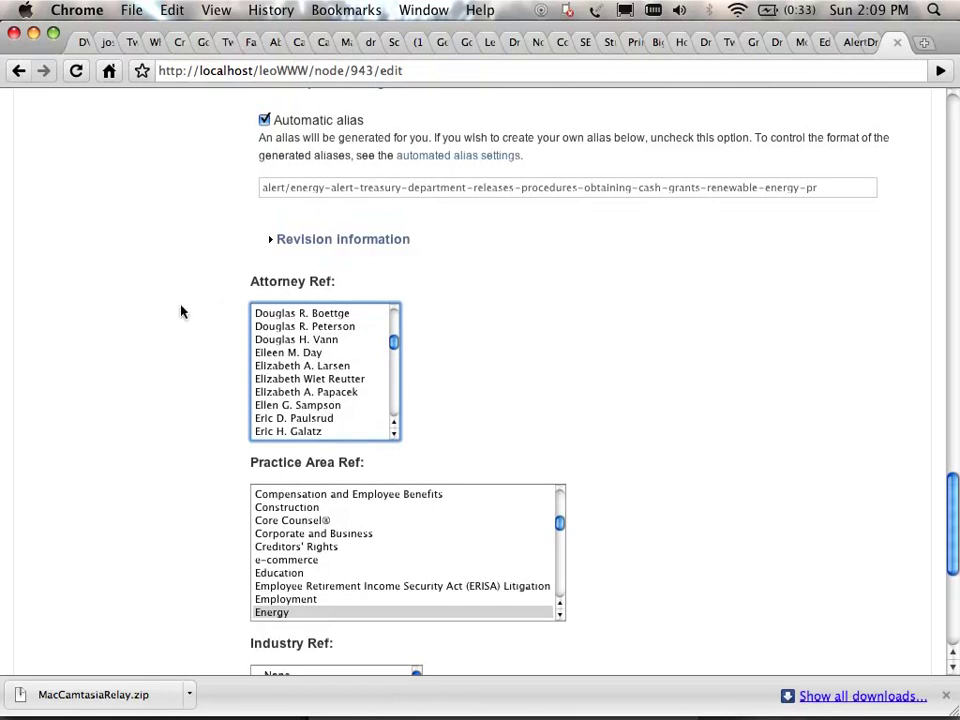
scroll(142, 307, "down", 1)
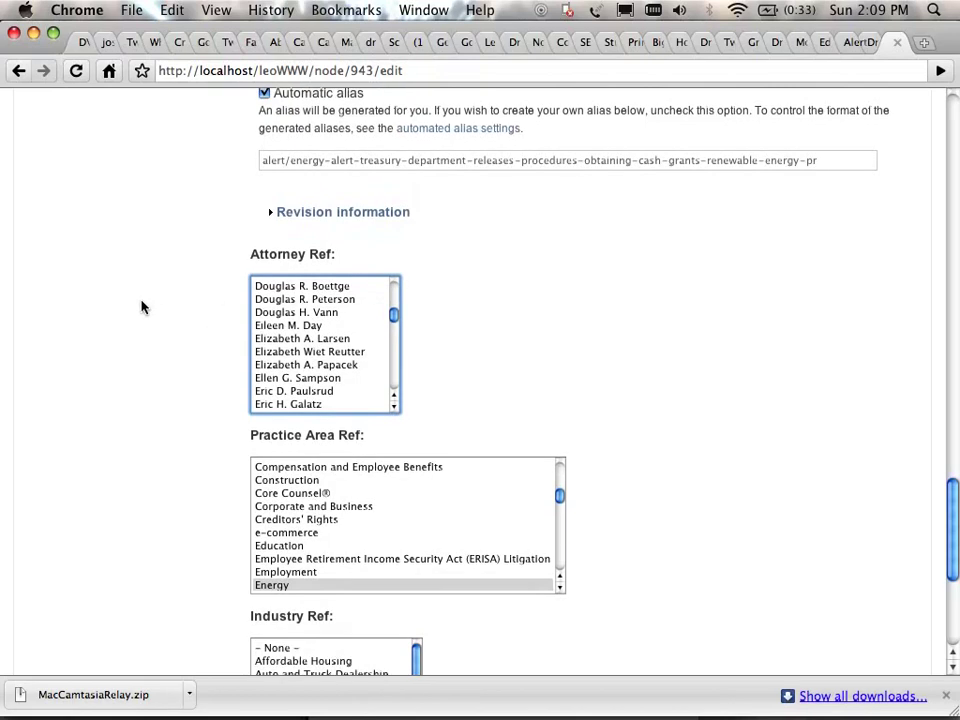
scroll(142, 307, "down", 5)
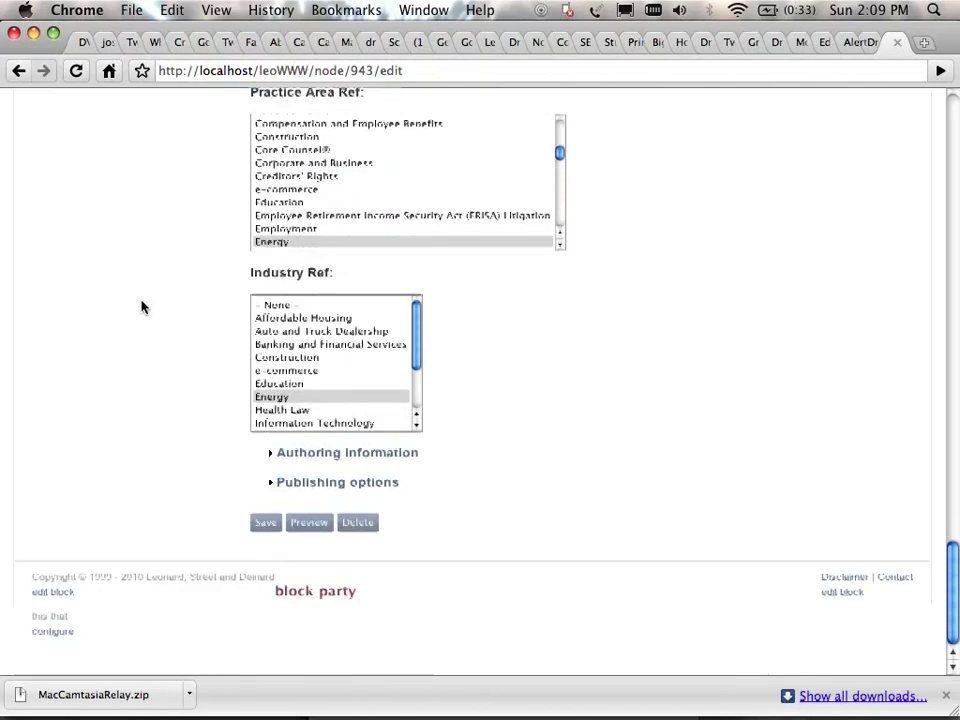
left_click(266, 523)
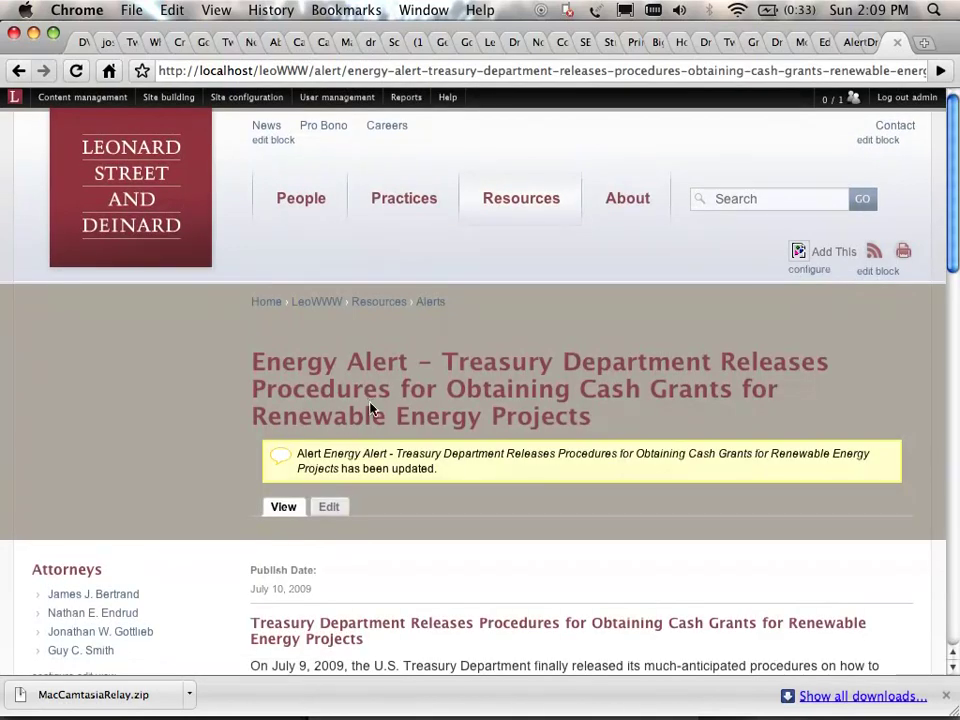
- Load the local leoWWW site in a new browser tab
key("ctrl+shift+Tab")
key("ctrl+shift+Tab")
key("ctrl+shift+Tab")
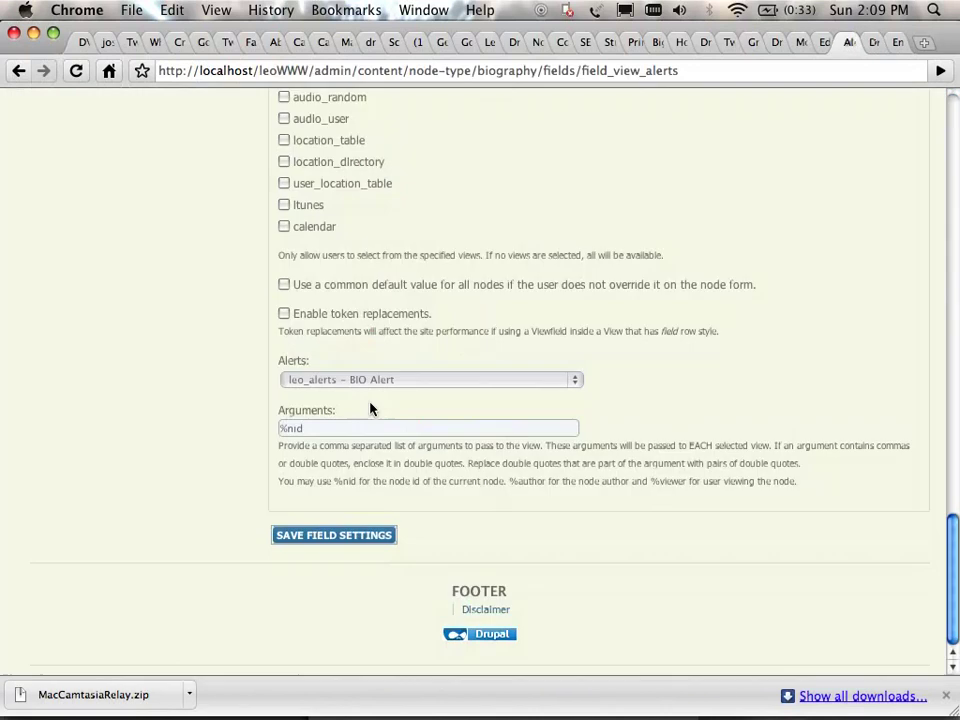
key("ctrl+shift+Tab")
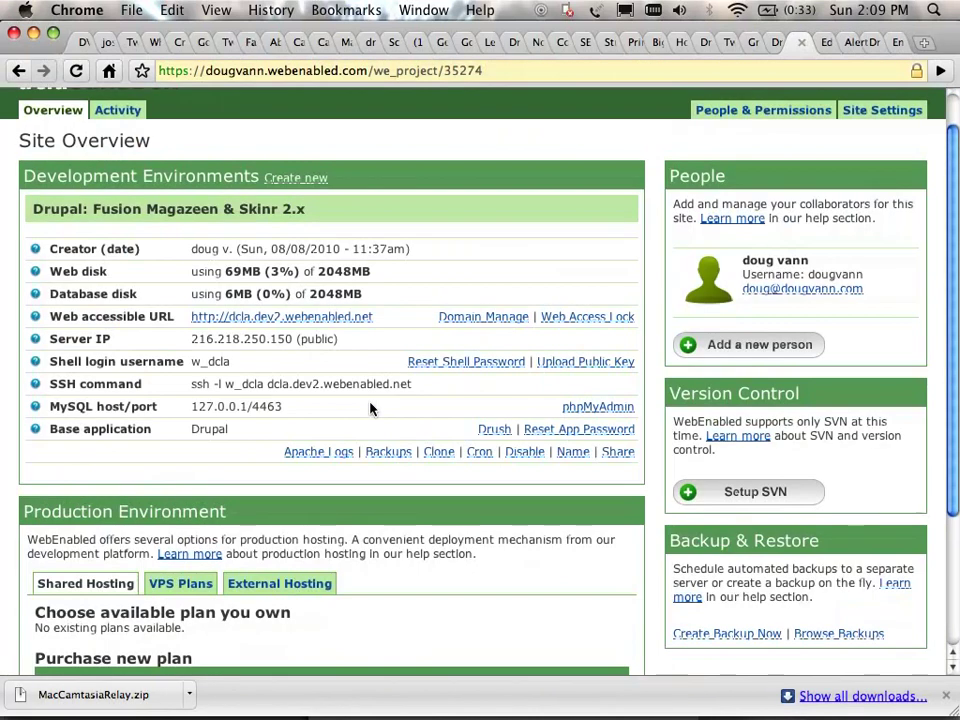
key("super+t")
type("local")
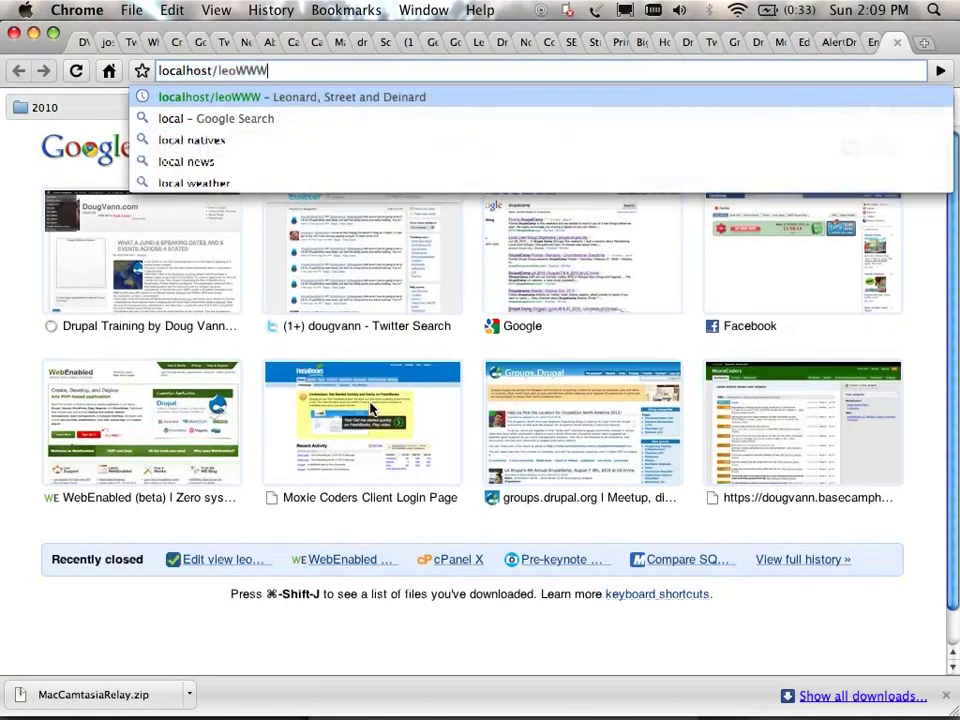
key("Return")
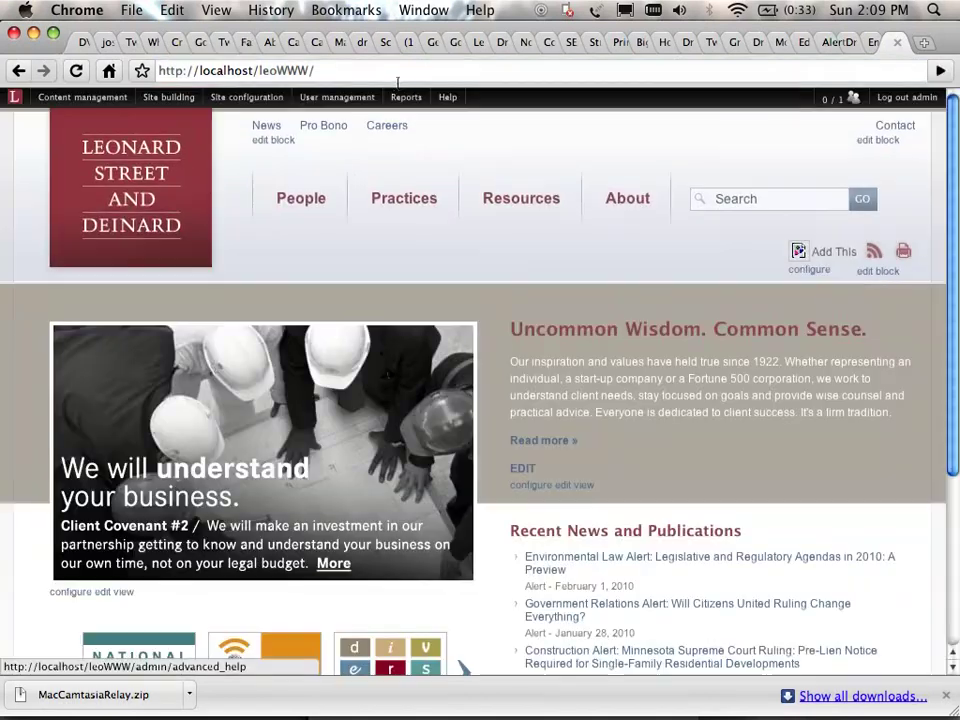
- Edit the address to localhost/leoWWW/node/184 and load it
left_click(397, 78)
left_click(397, 78)
key("BackSpace")
key("BackSpace")
key("BackSpace")
key("BackSpace")
key("BackSpace")
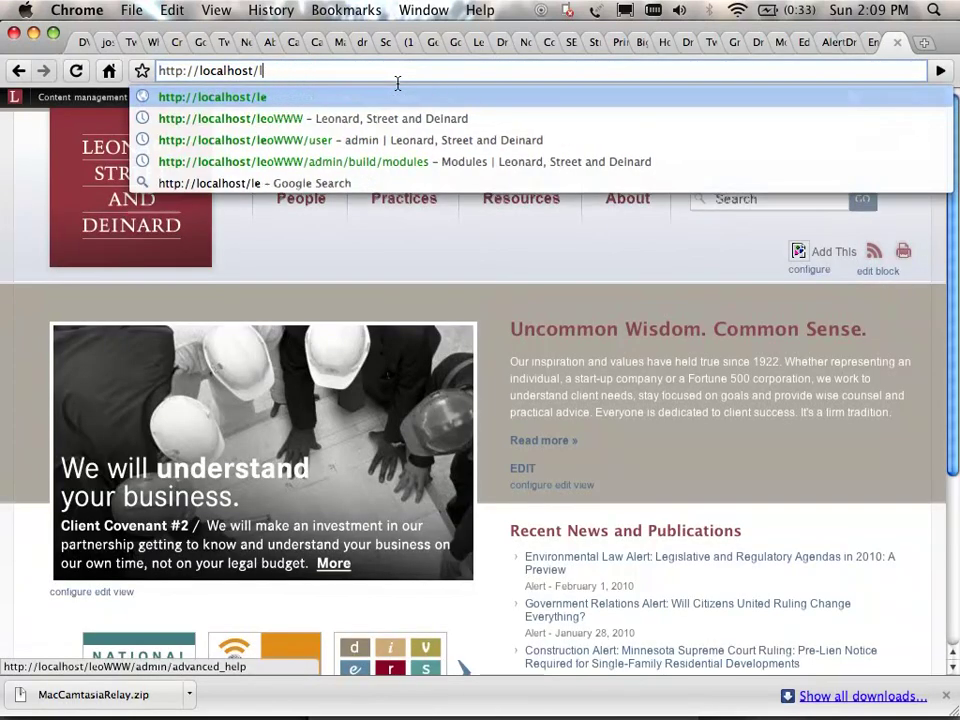
key("BackSpace")
type("node")
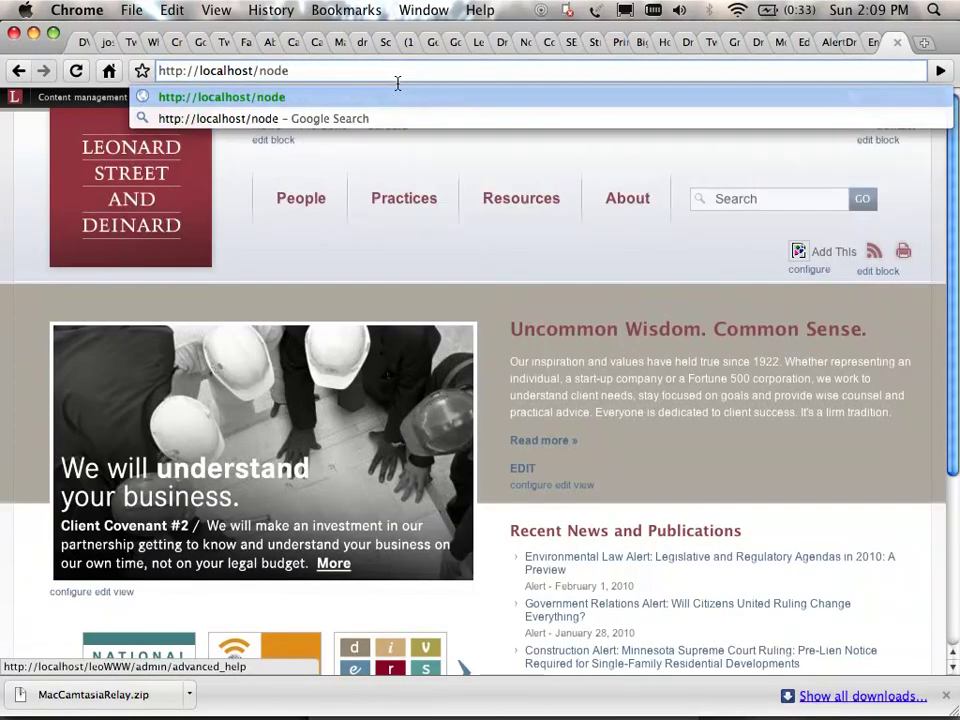
type("/184")
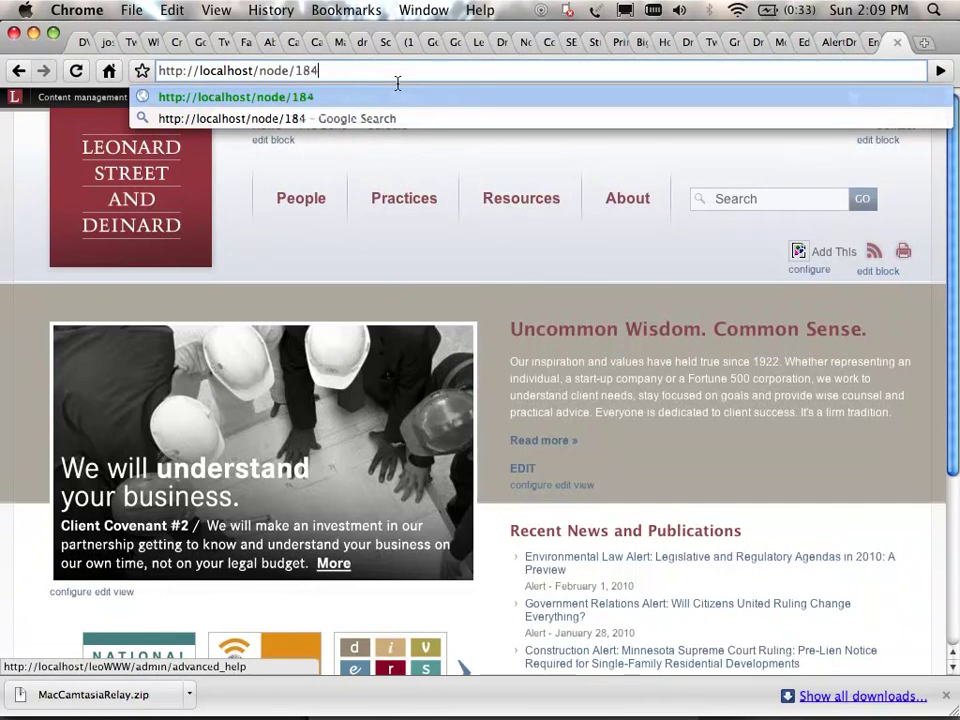
key("Return")
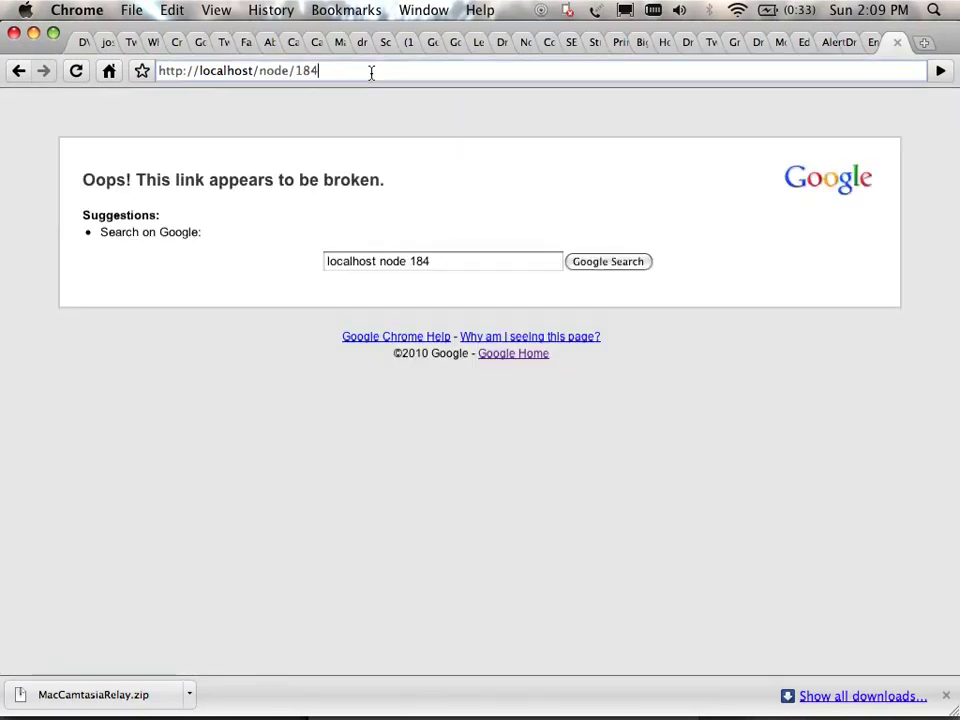
- Reload the leoWWW home page, then append node/184 to reach the bio page
left_click(371, 71)
left_click(371, 71)
key("BackSpace")
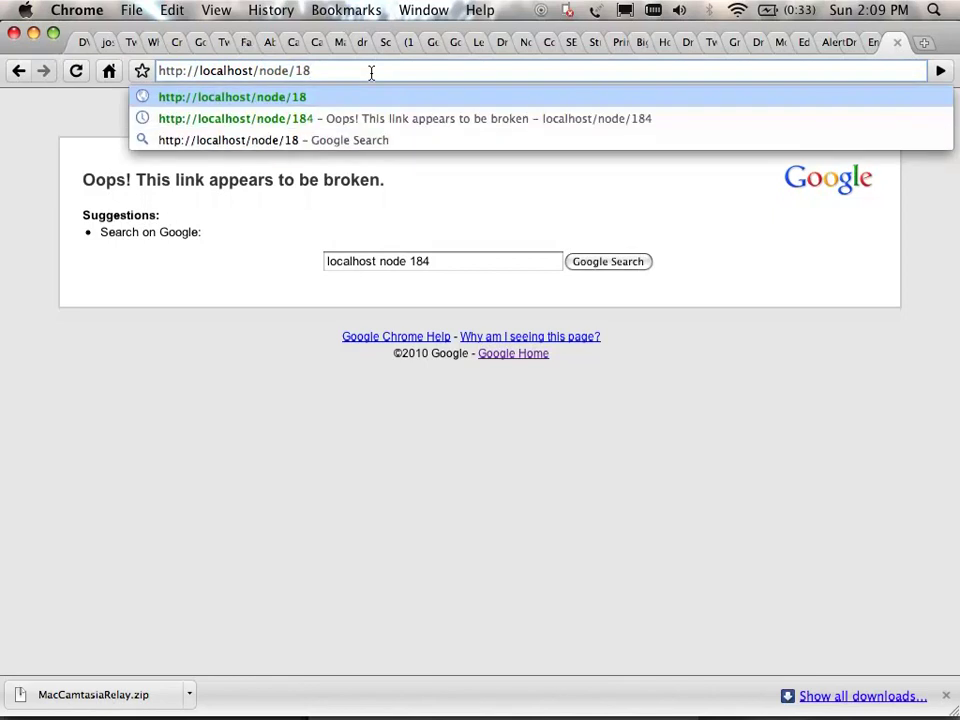
type("3")
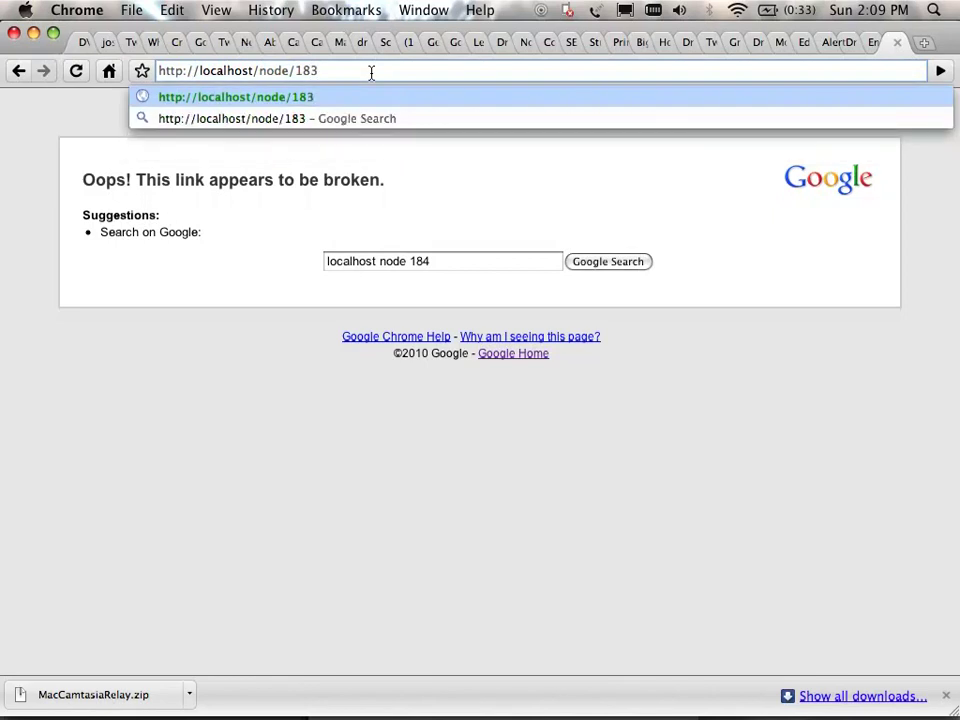
key("super+a")
type("loca")
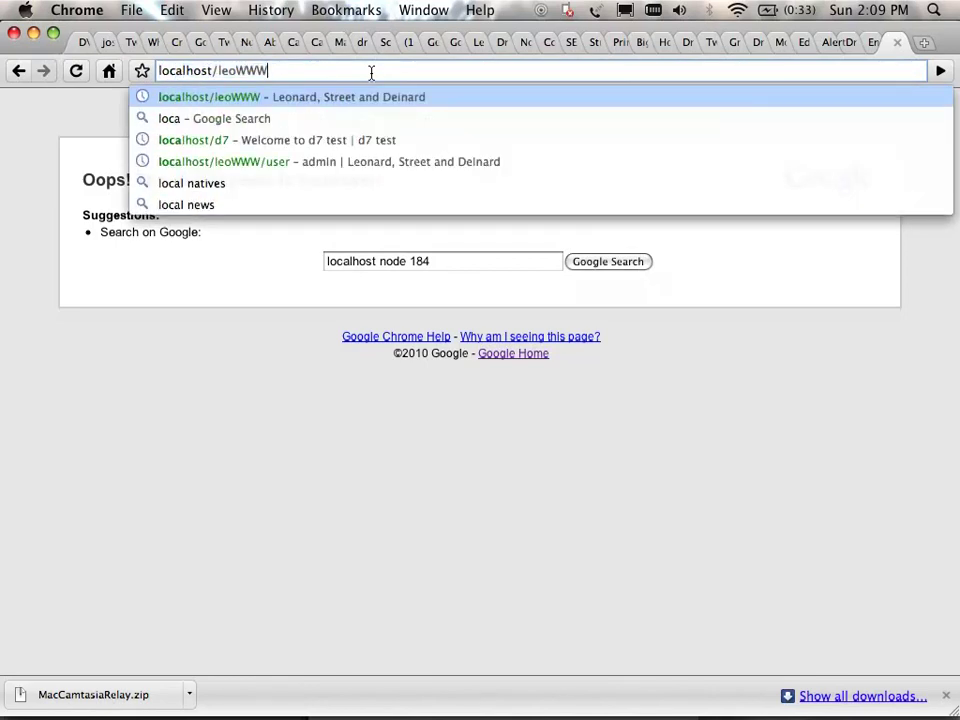
key("Return")
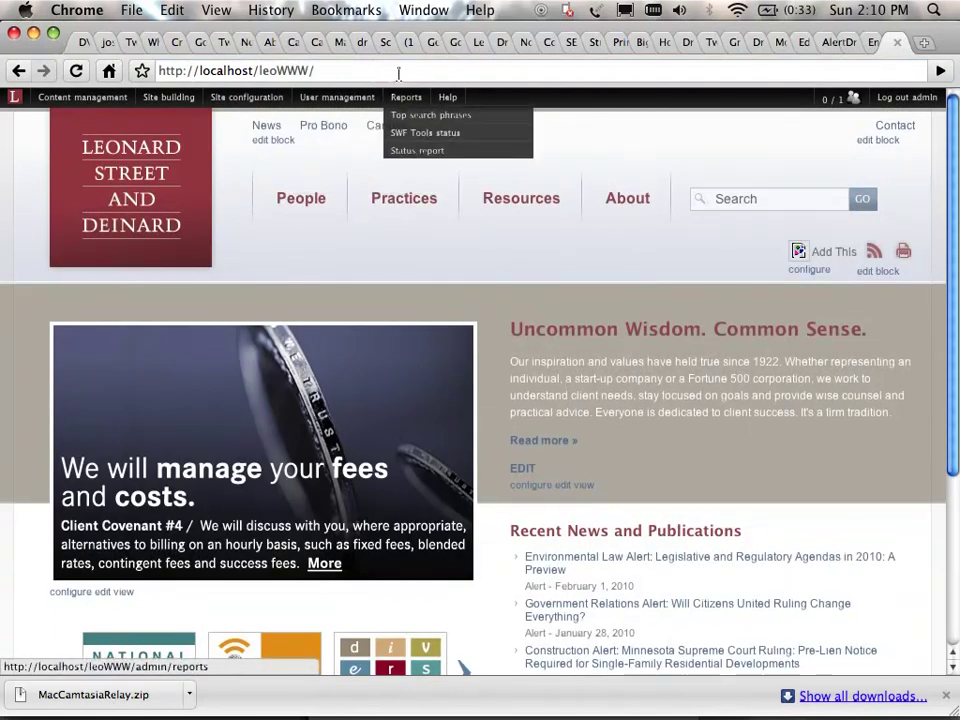
left_click(403, 69)
key("Right")
type("no")
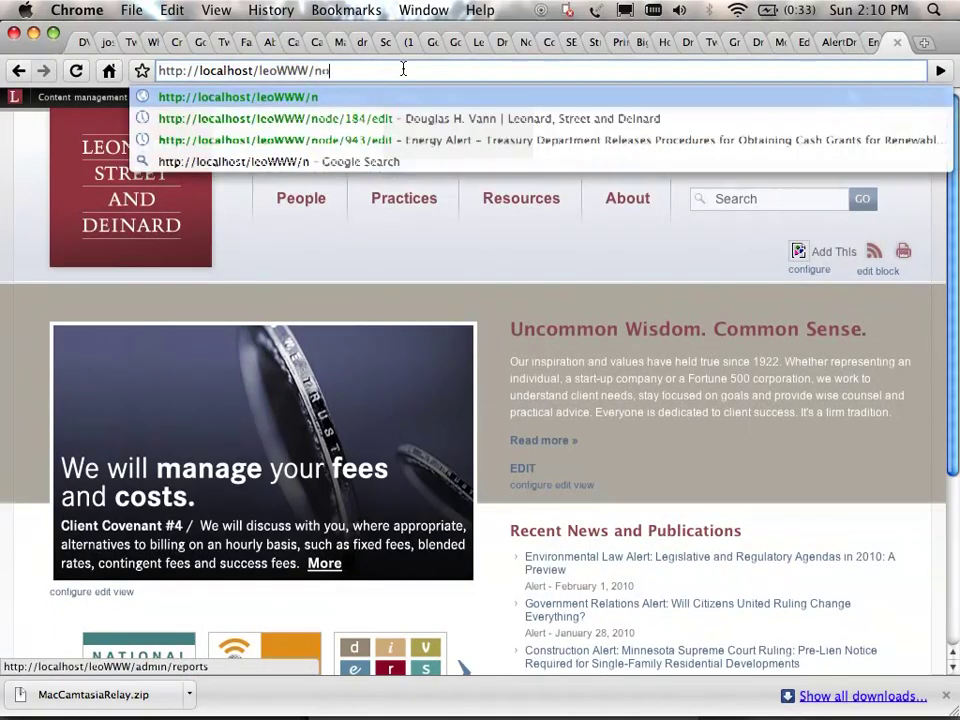
type("de/184")
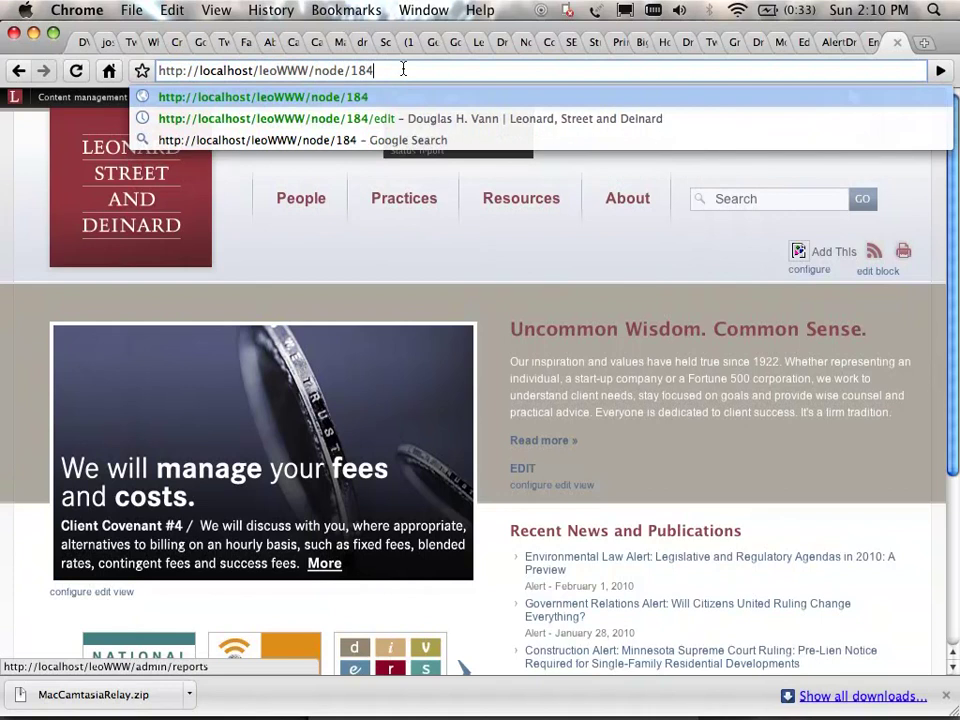
key("Return")
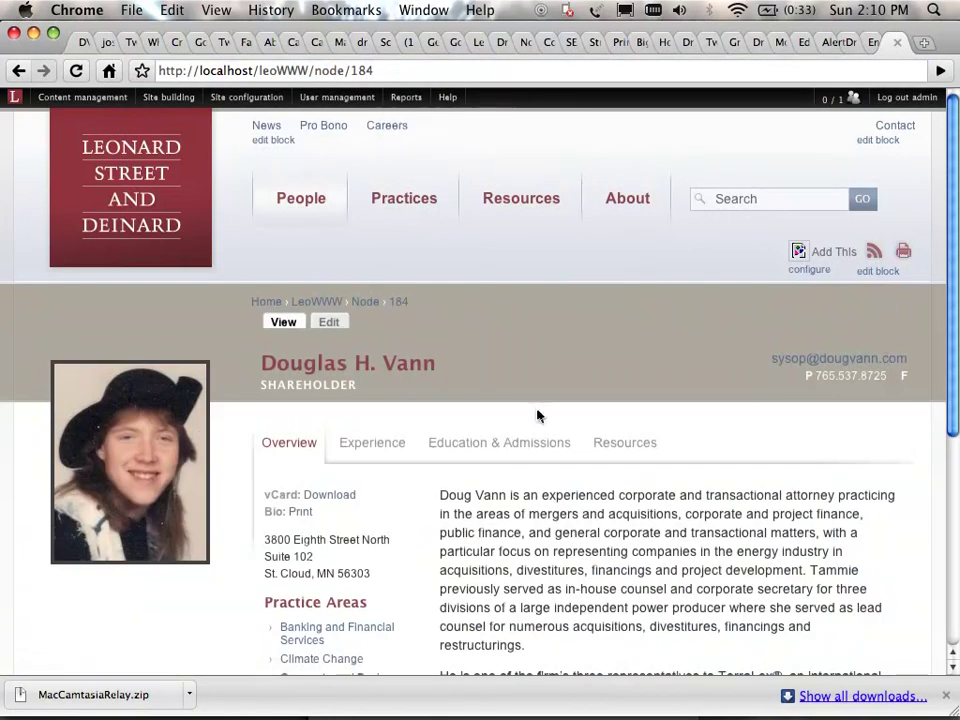
- Check the bio's Resources alerts, then open the Treasury Energy Alert's edit form
left_click(620, 445)
scroll(617, 446, "down", 3)
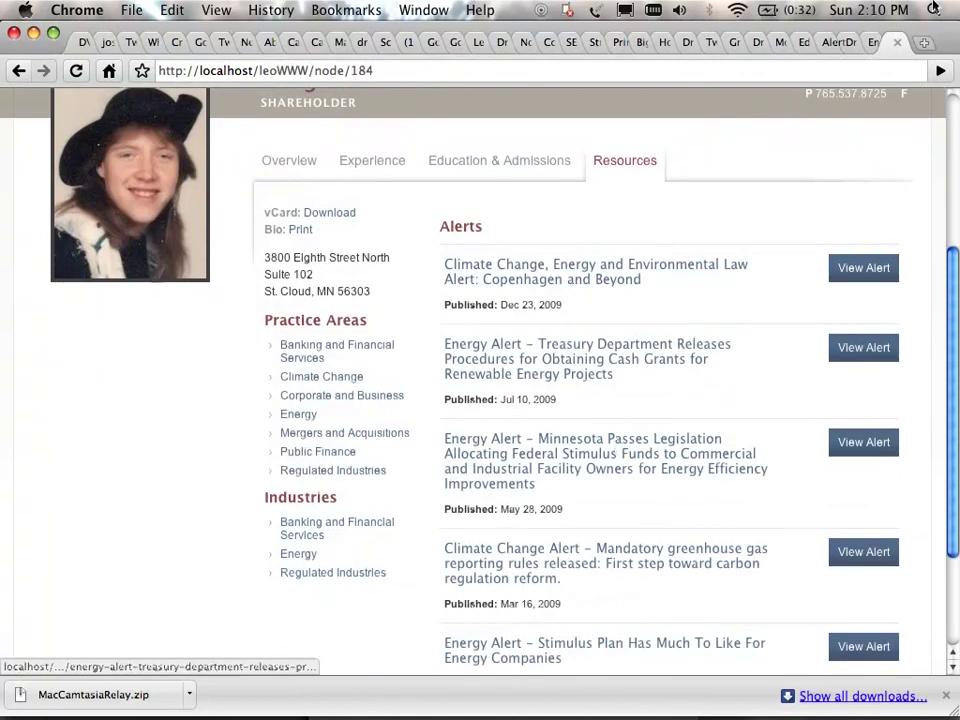
left_click(876, 41)
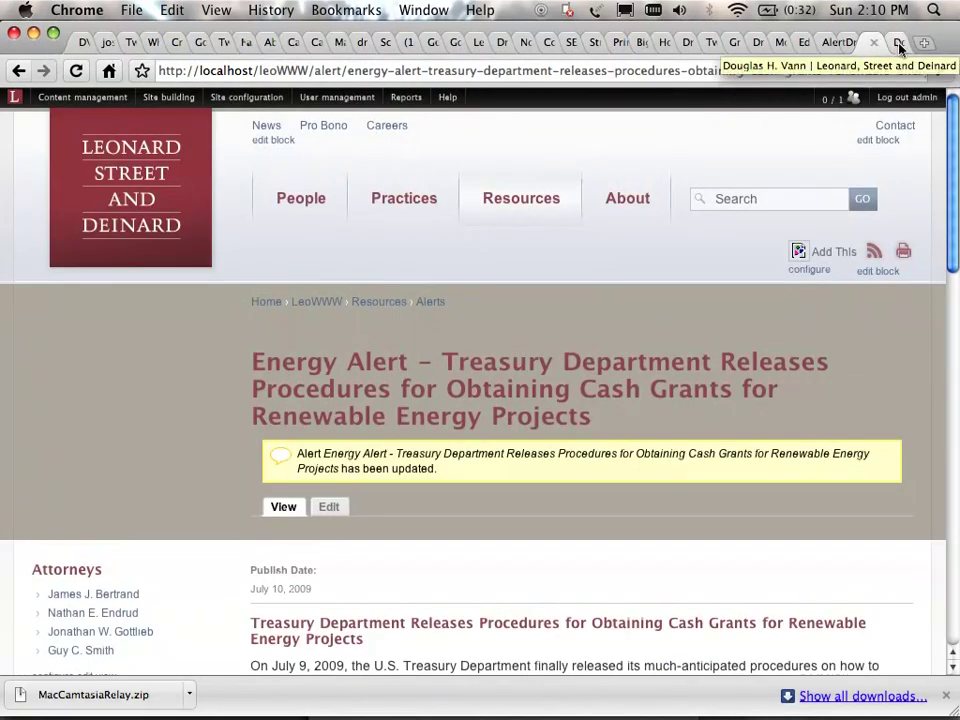
left_click(899, 46)
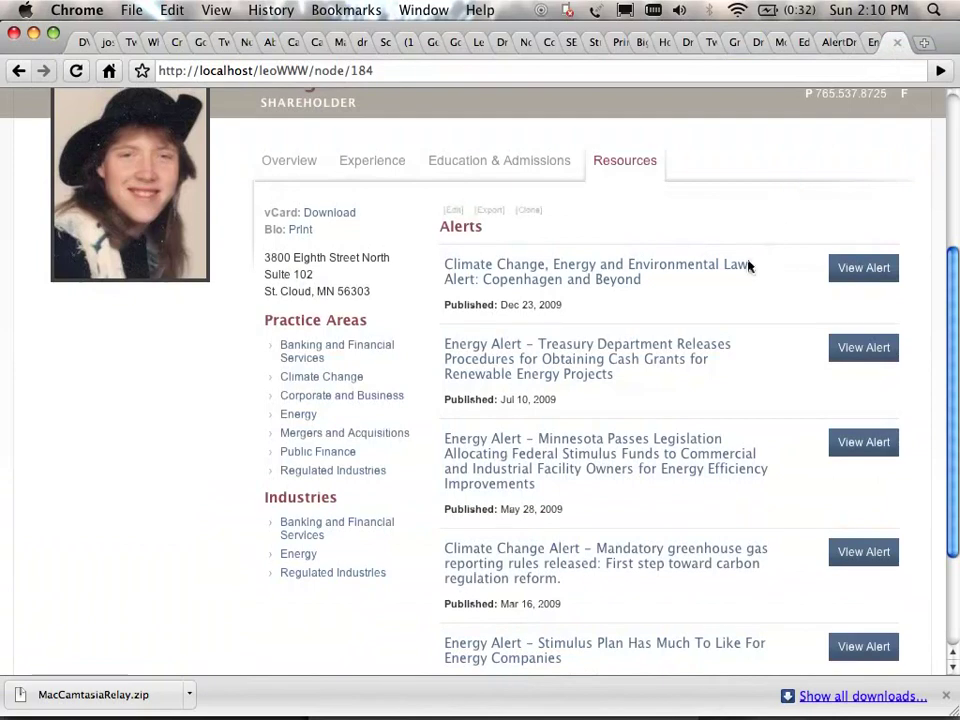
left_click(858, 42)
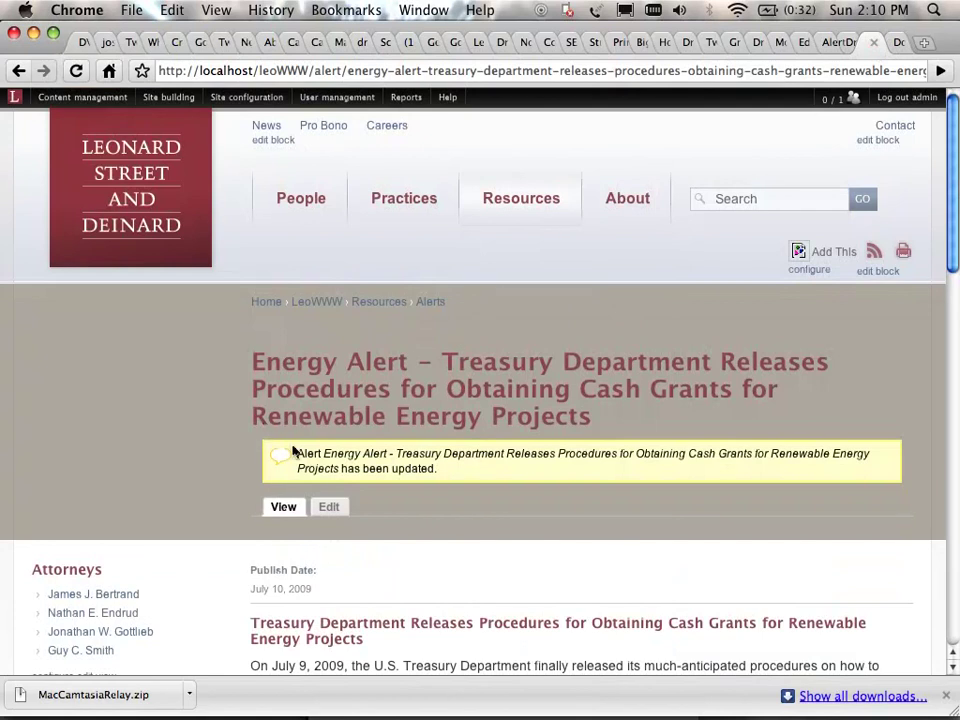
left_click(330, 507)
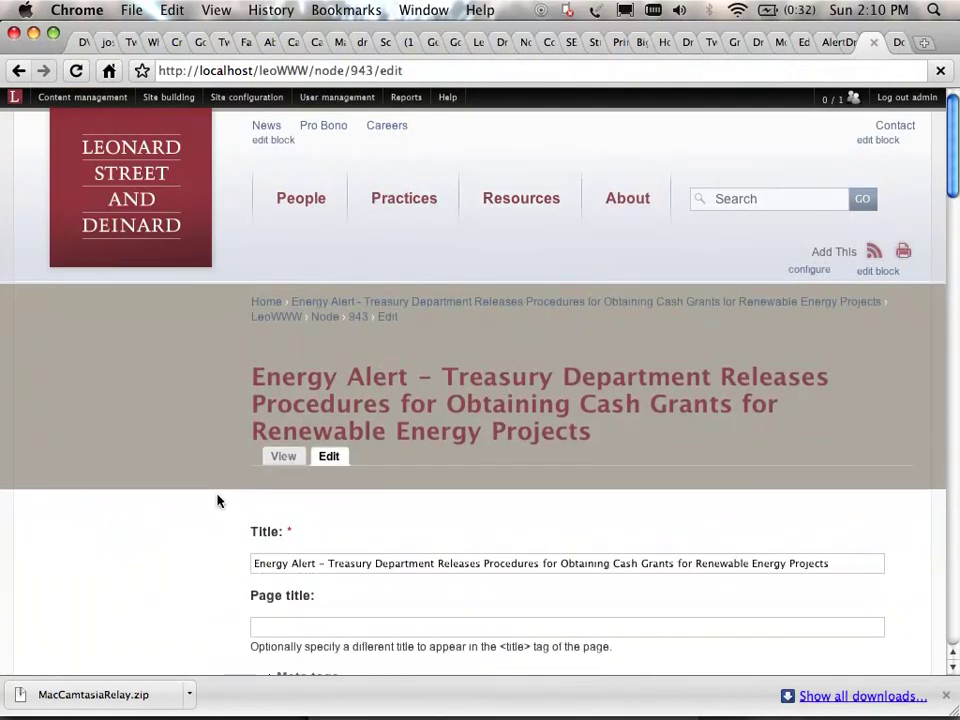
- Review the Attorney Ref list on the node/943 edit form, then return to the node/184 bio
scroll(218, 500, "down", 20)
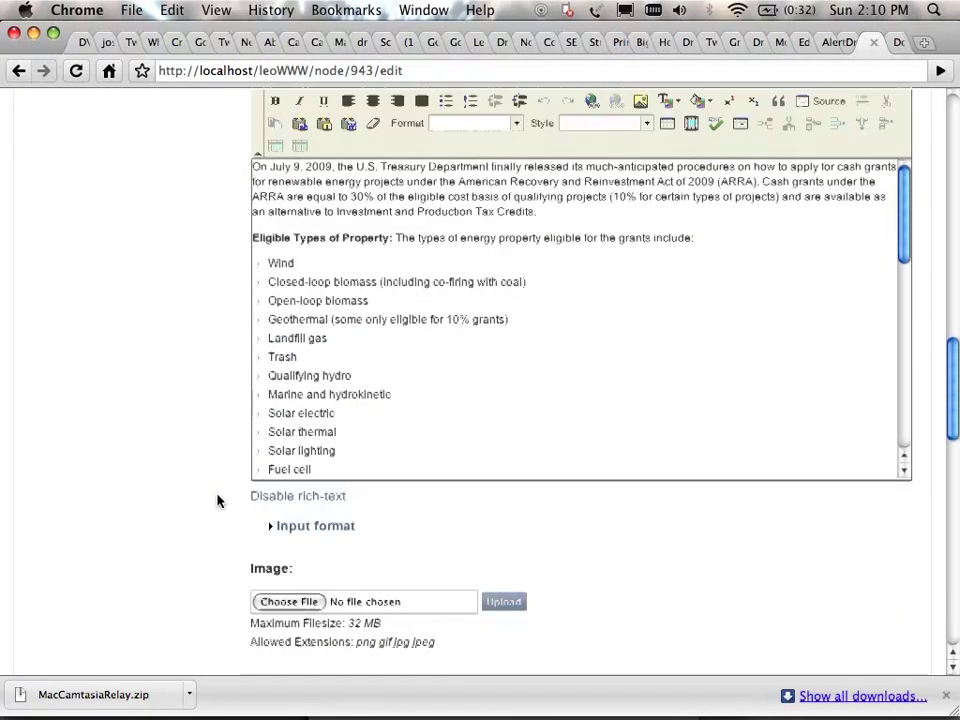
scroll(230, 490, "down", 5)
scroll(324, 336, "down", 4)
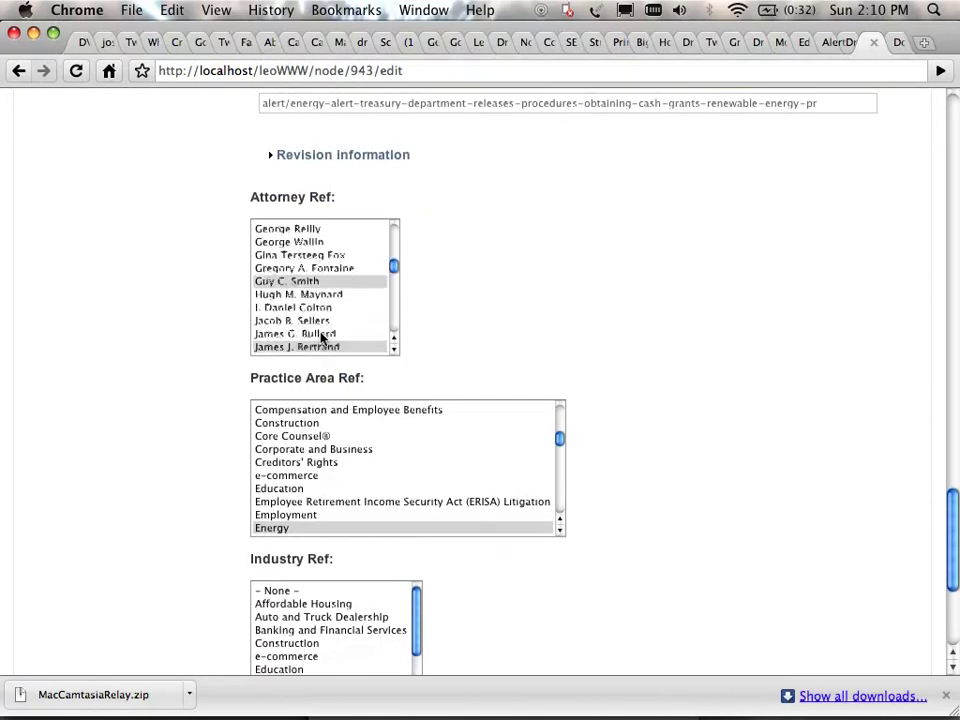
scroll(321, 338, "down", 15)
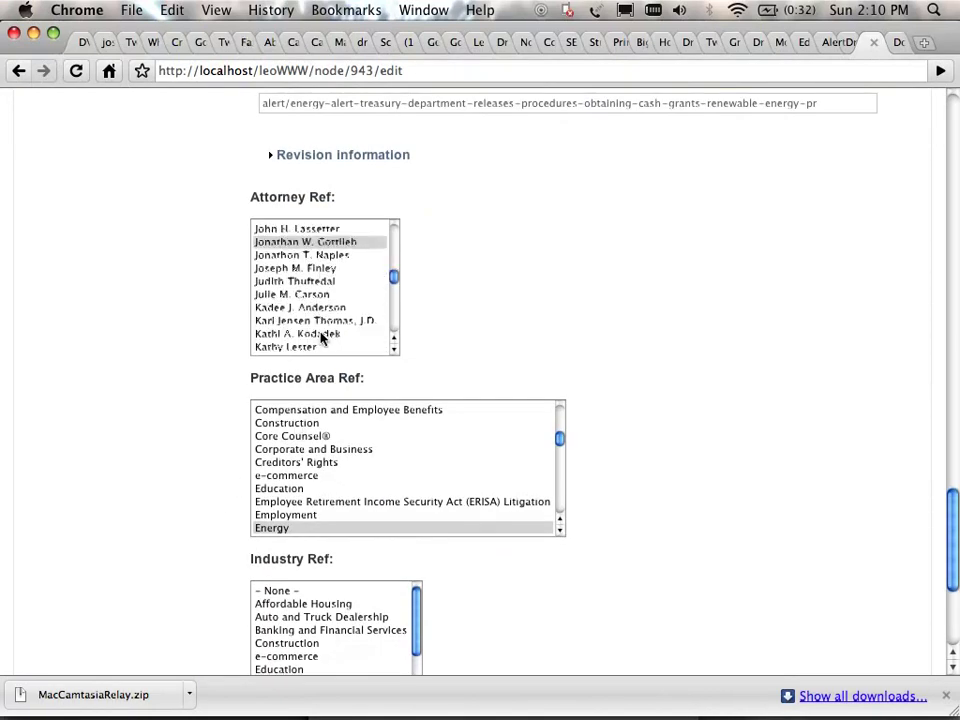
scroll(321, 336, "down", 15)
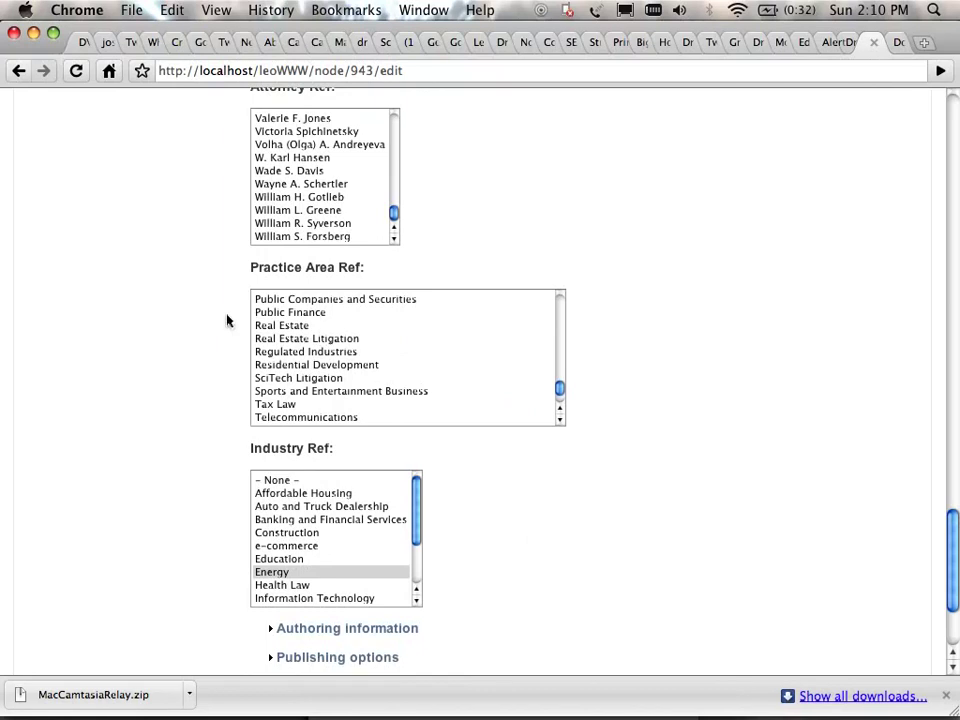
scroll(195, 314, "up", 4)
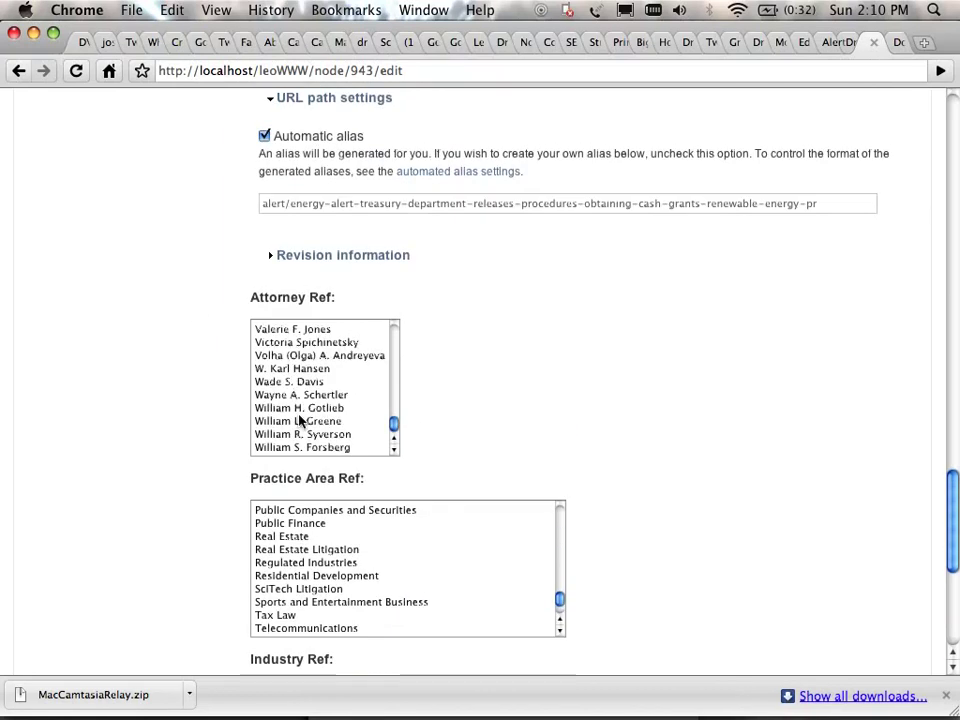
scroll(300, 421, "up", 1)
scroll(297, 421, "up", 1)
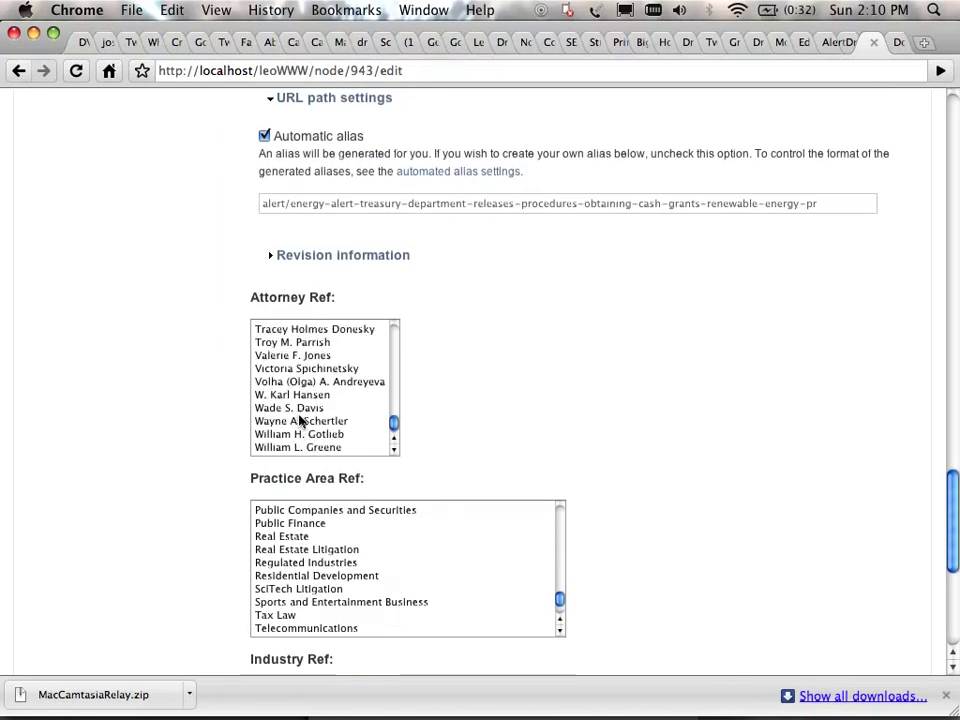
scroll(297, 421, "down", 1)
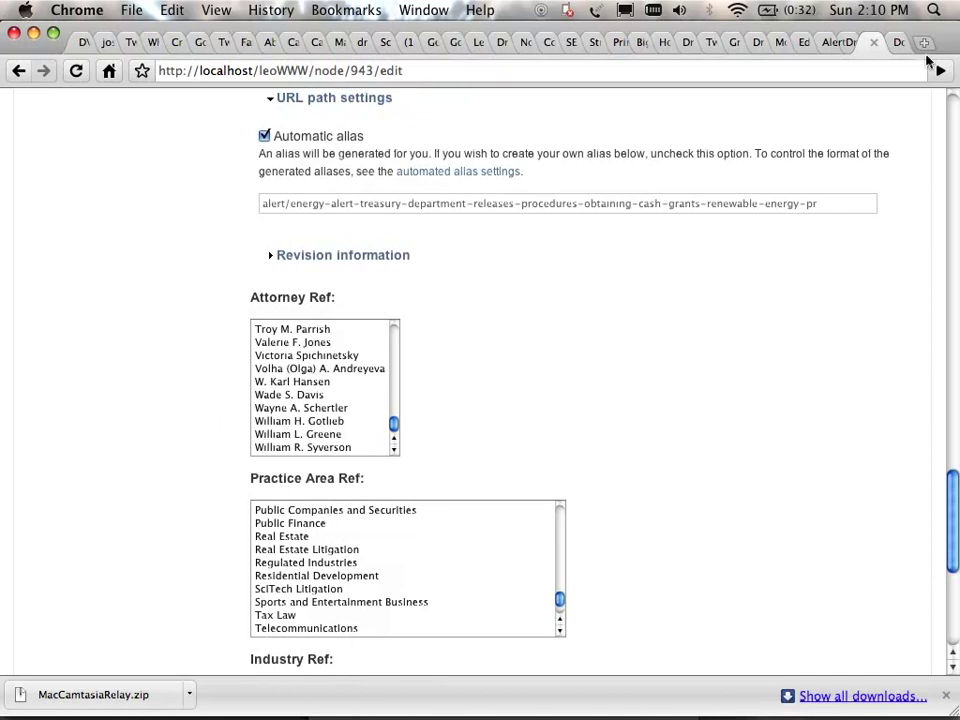
left_click(876, 44)
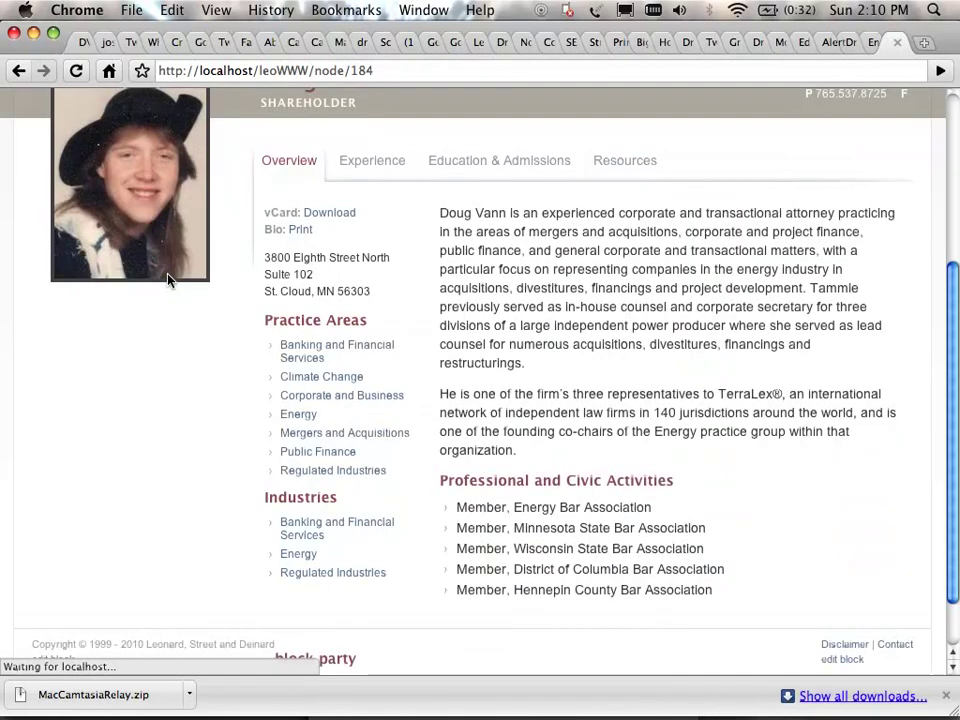
- Open the Treasury Department Energy Alert from the bio's Resources list and go to its Edit tab
left_click(607, 165)
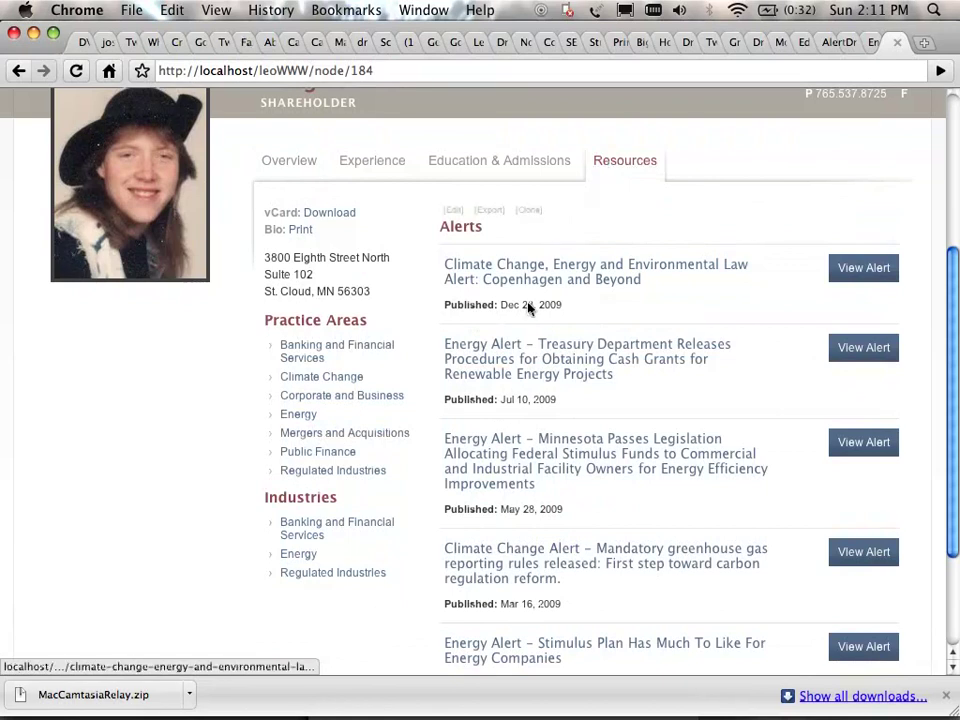
left_click(483, 349)
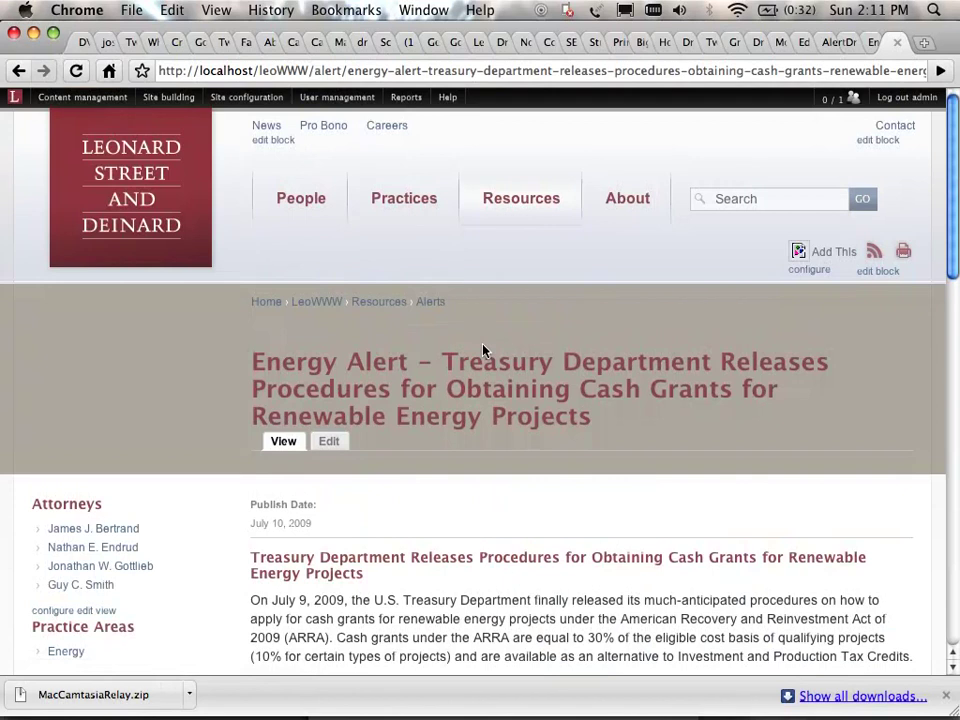
left_click(330, 442)
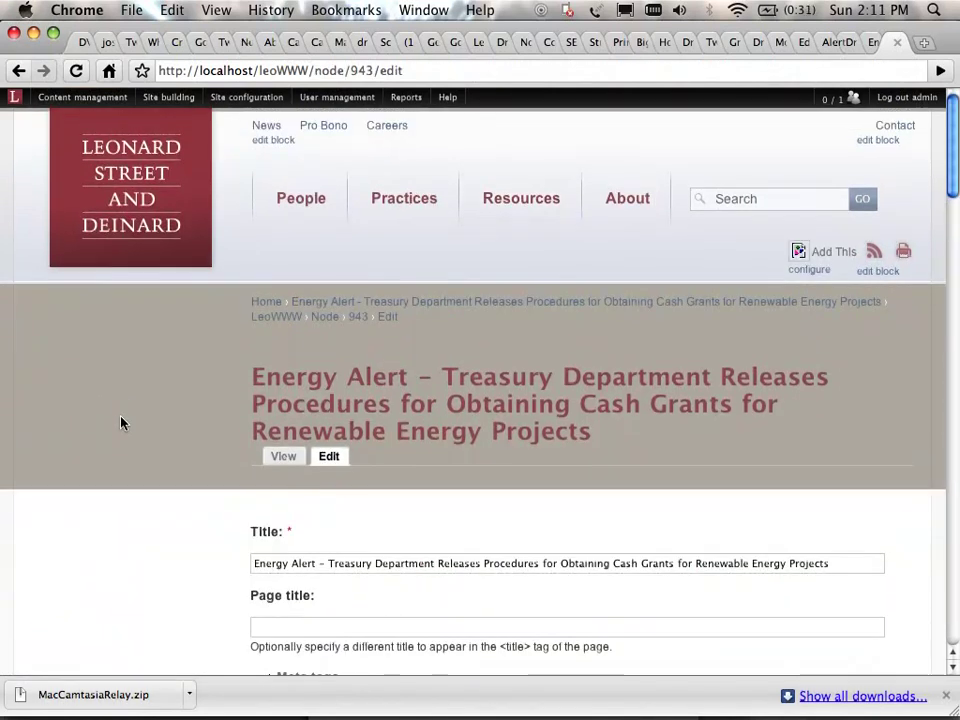
scroll(120, 423, "down", 10)
scroll(120, 423, "down", 15)
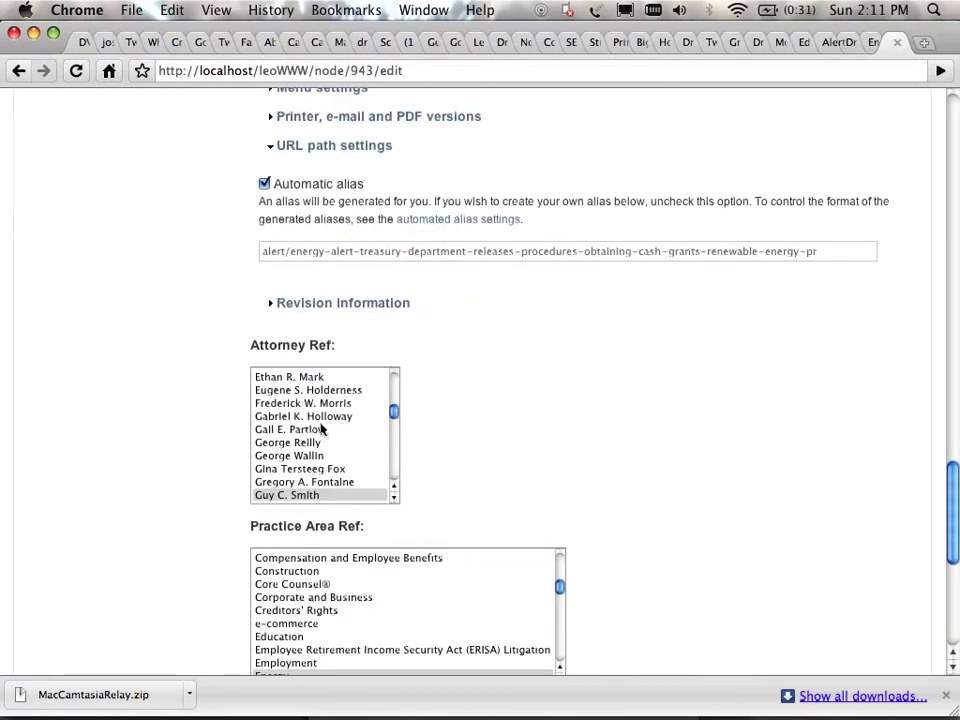
scroll(321, 429, "down", 3)
scroll(321, 429, "down", 6)
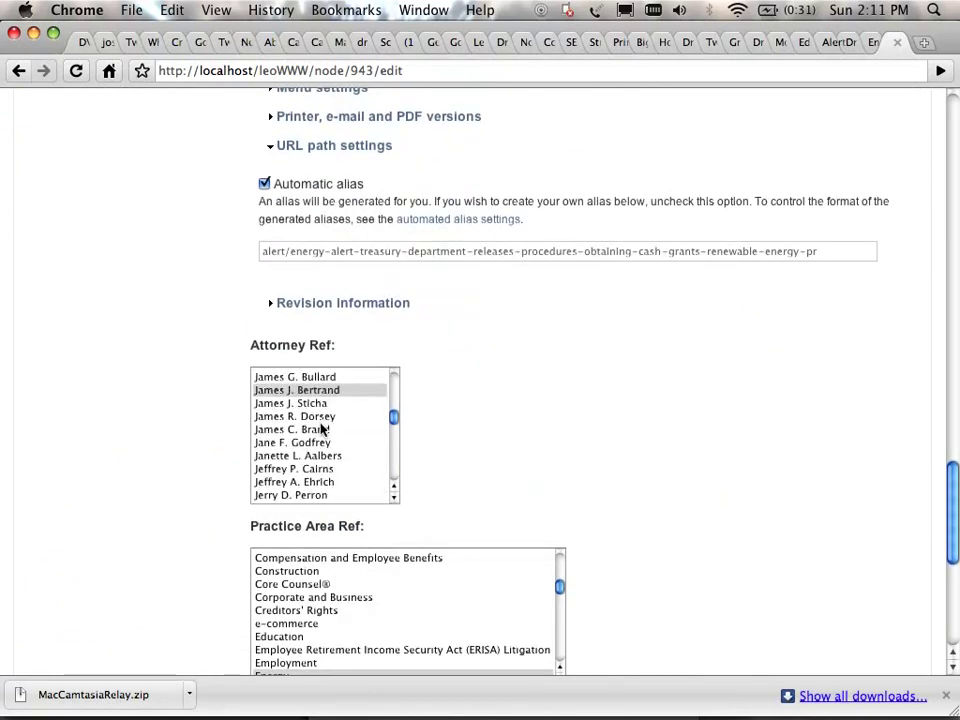
scroll(321, 429, "down", 5)
scroll(321, 429, "up", 3)
scroll(321, 429, "down", 6)
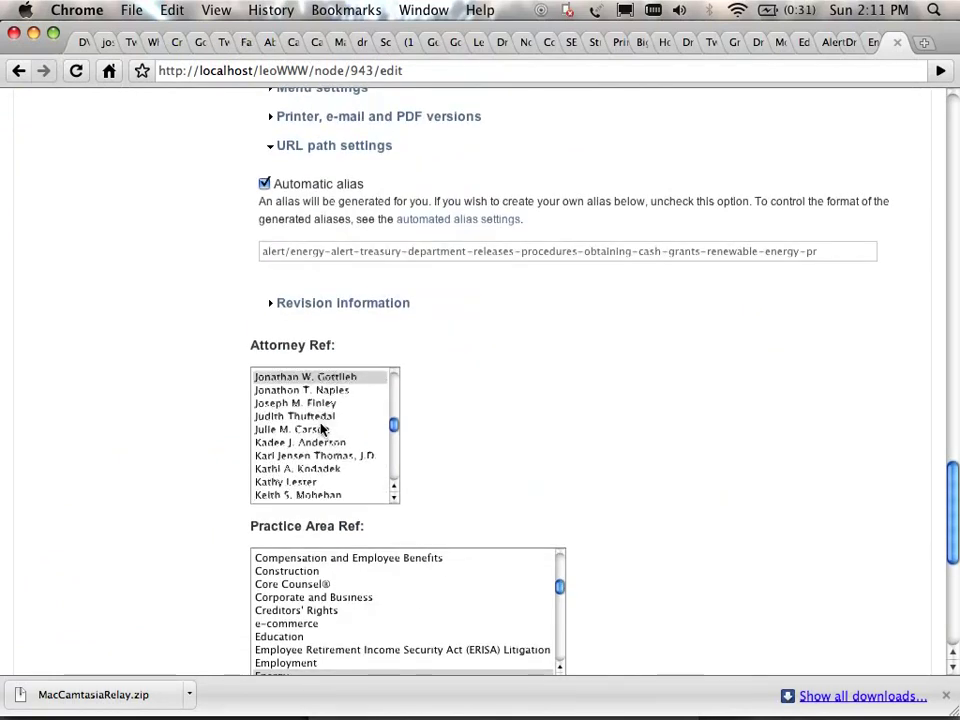
scroll(321, 429, "down", 12)
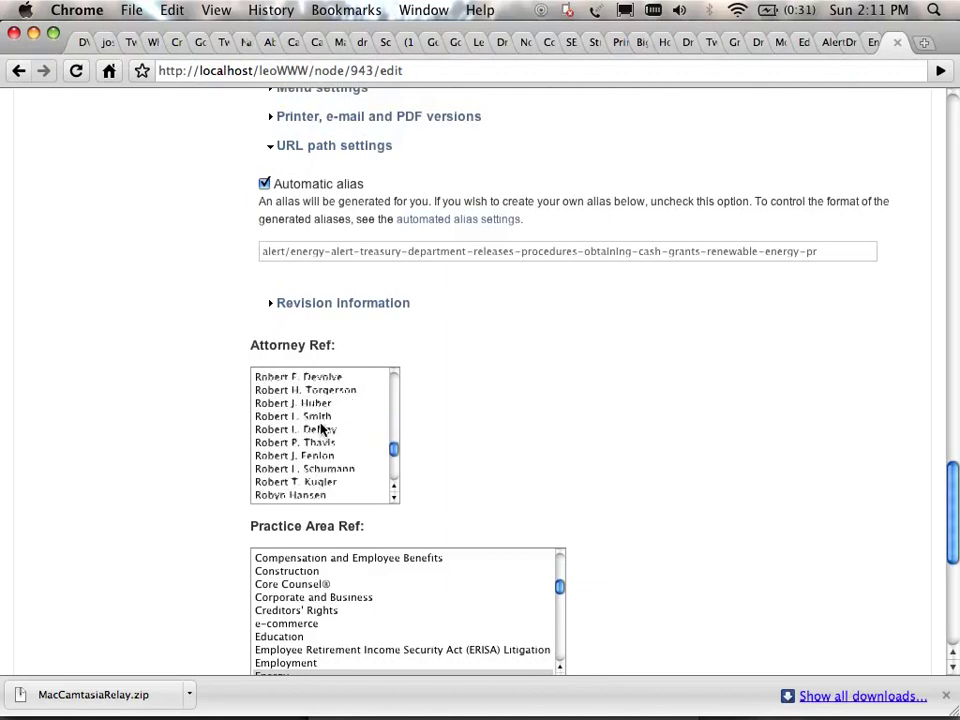
scroll(321, 429, "down", 12)
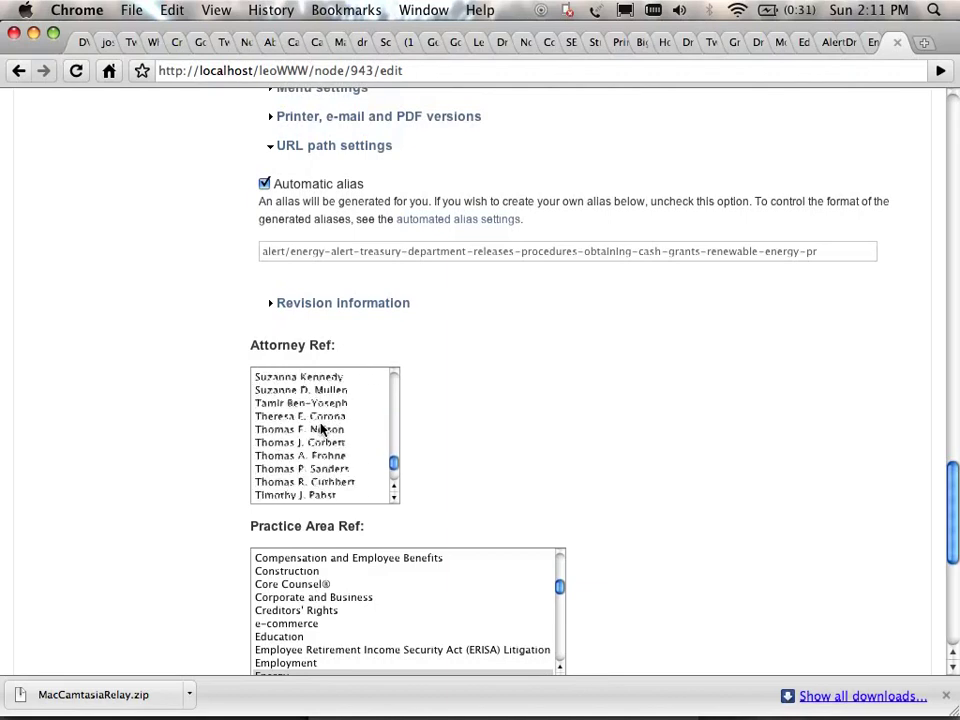
scroll(321, 429, "down", 8)
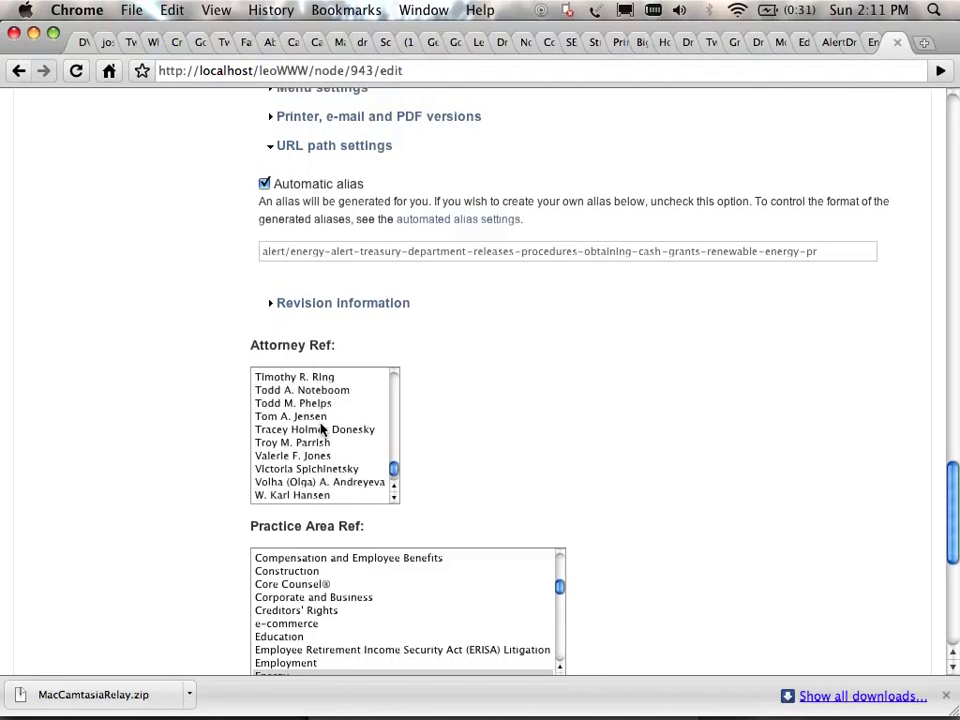
scroll(321, 429, "down", 2)
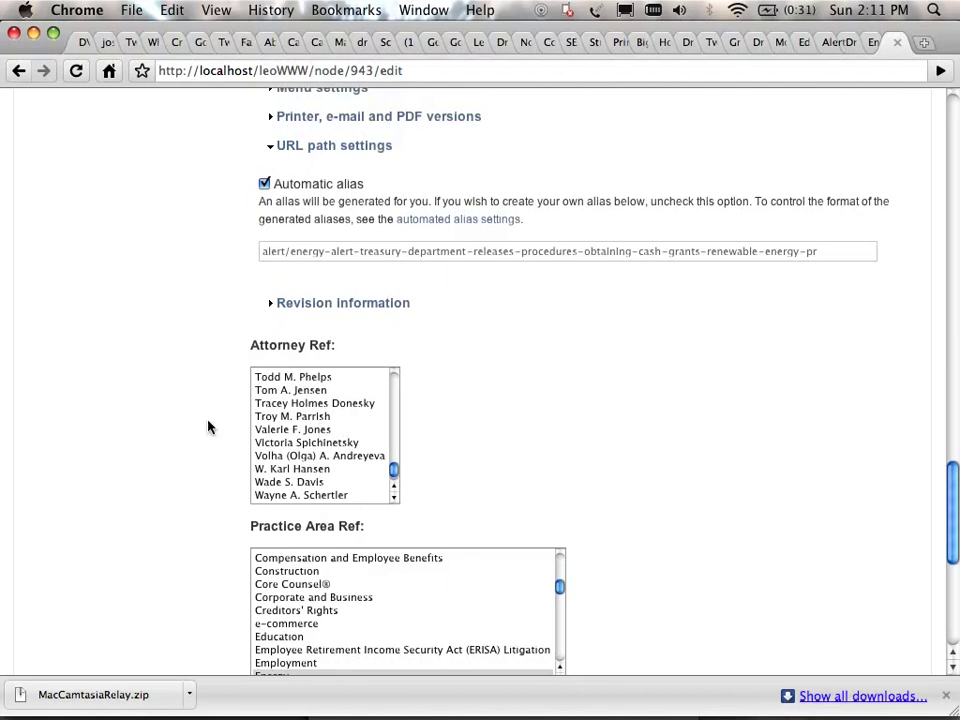
scroll(310, 421, "up", 15)
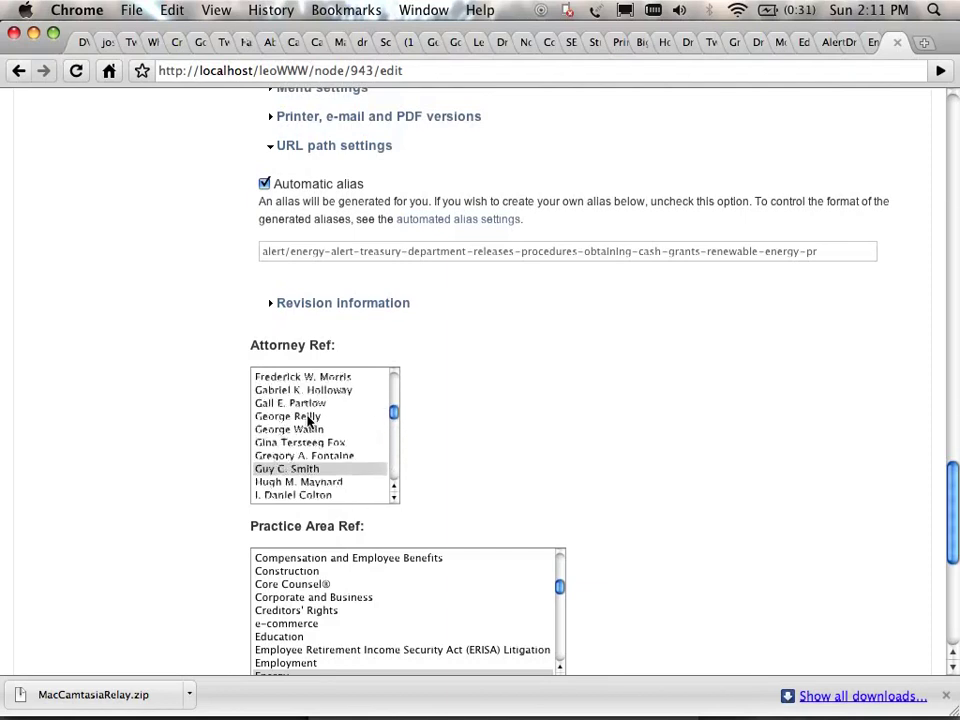
scroll(310, 421, "up", 8)
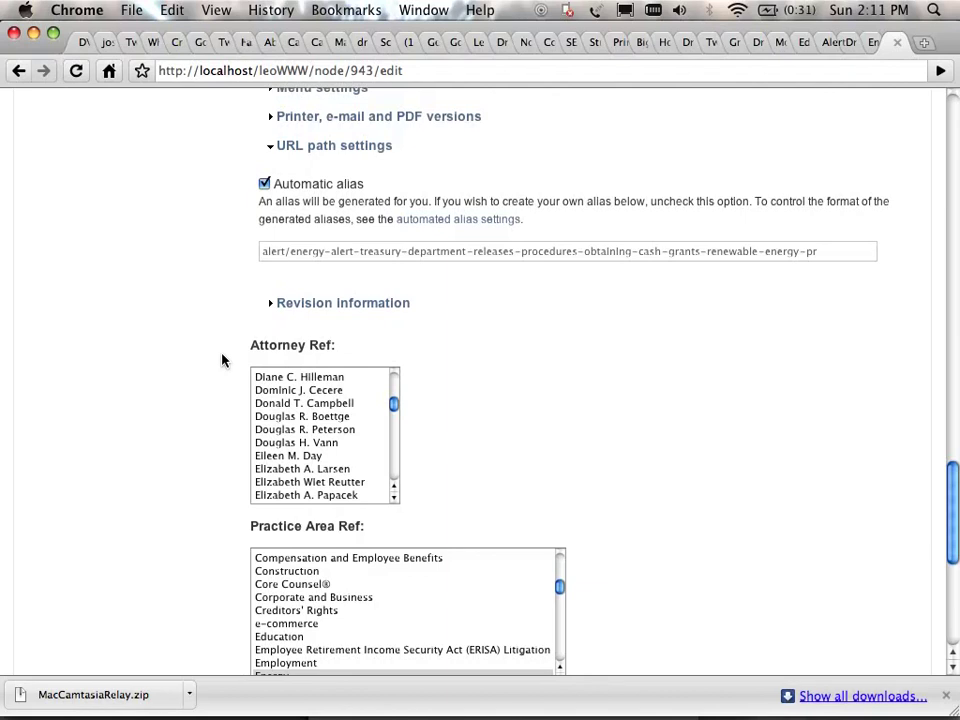
- Back in Chrome, flush all Drupal caches from the admin menu logo
key("super+Tab")
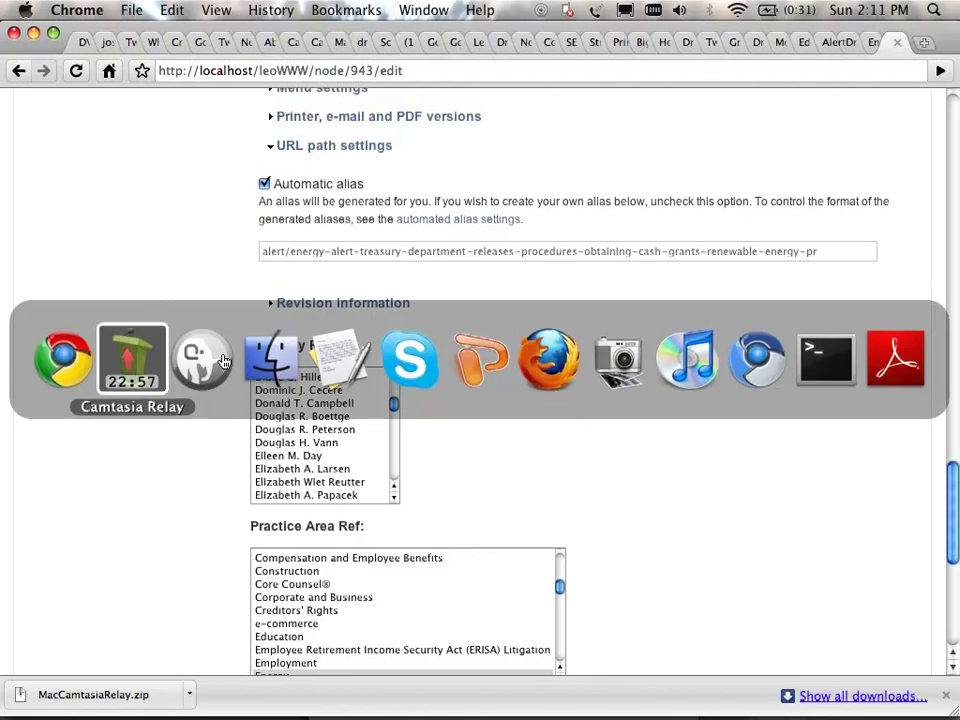
key("super+Tab")
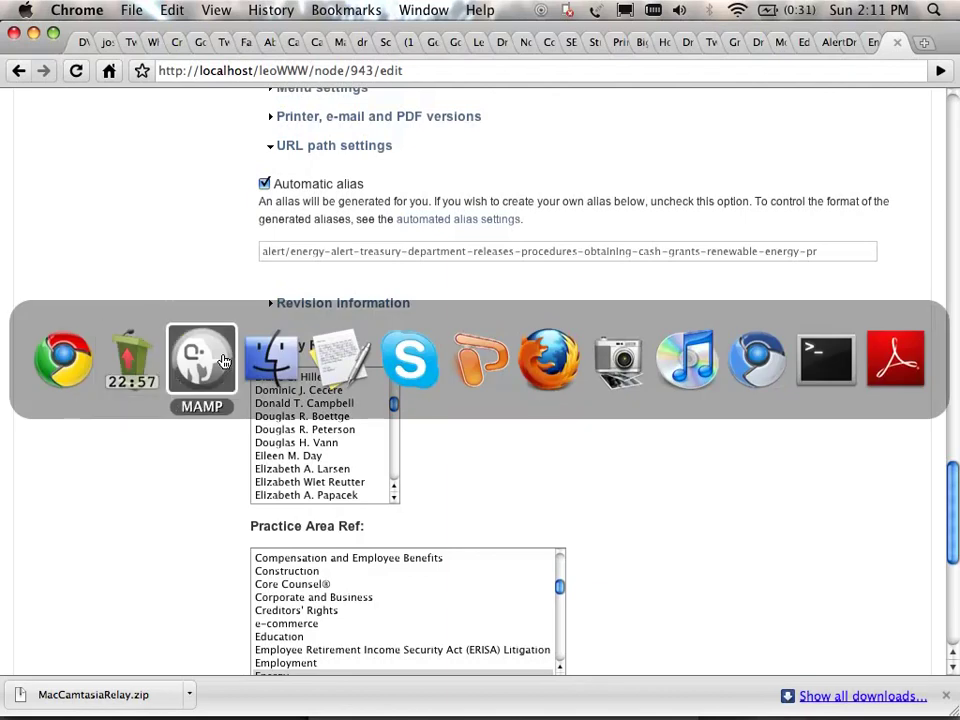
key("super+shift+Tab")
key("super+shift+Tab")
scroll(122, 322, "up", 5)
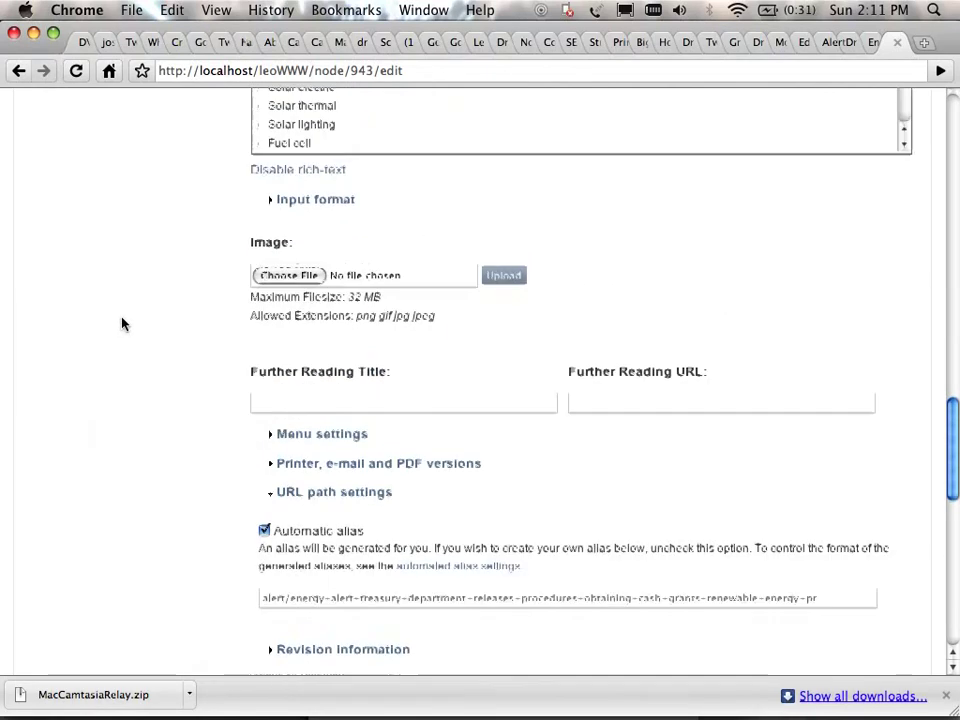
scroll(122, 322, "up", 10)
mouse_move(20, 90)
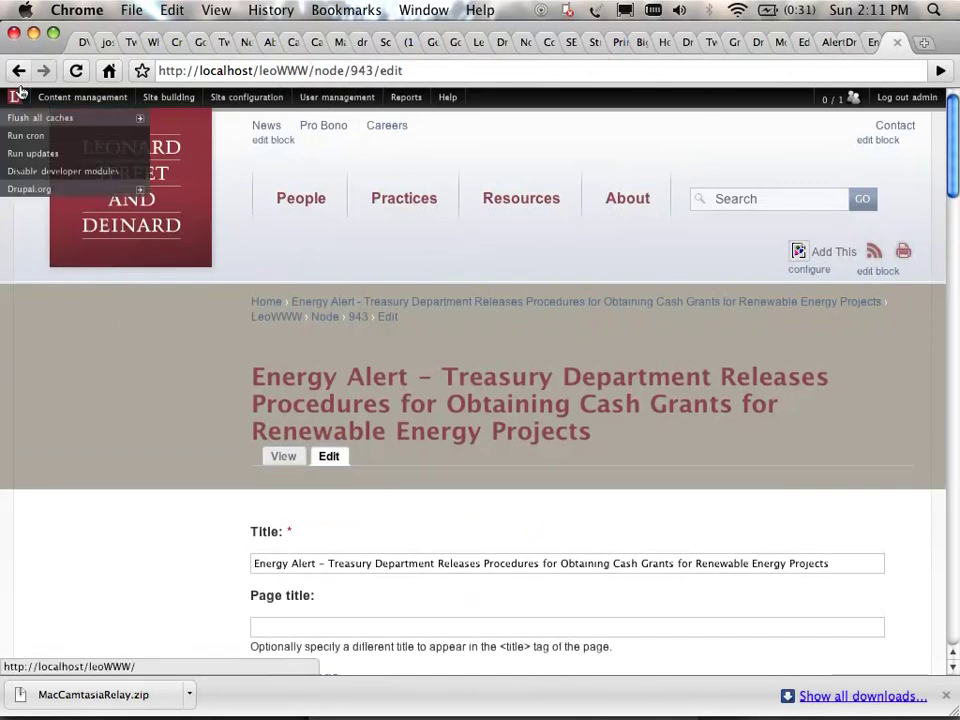
left_click(24, 119)
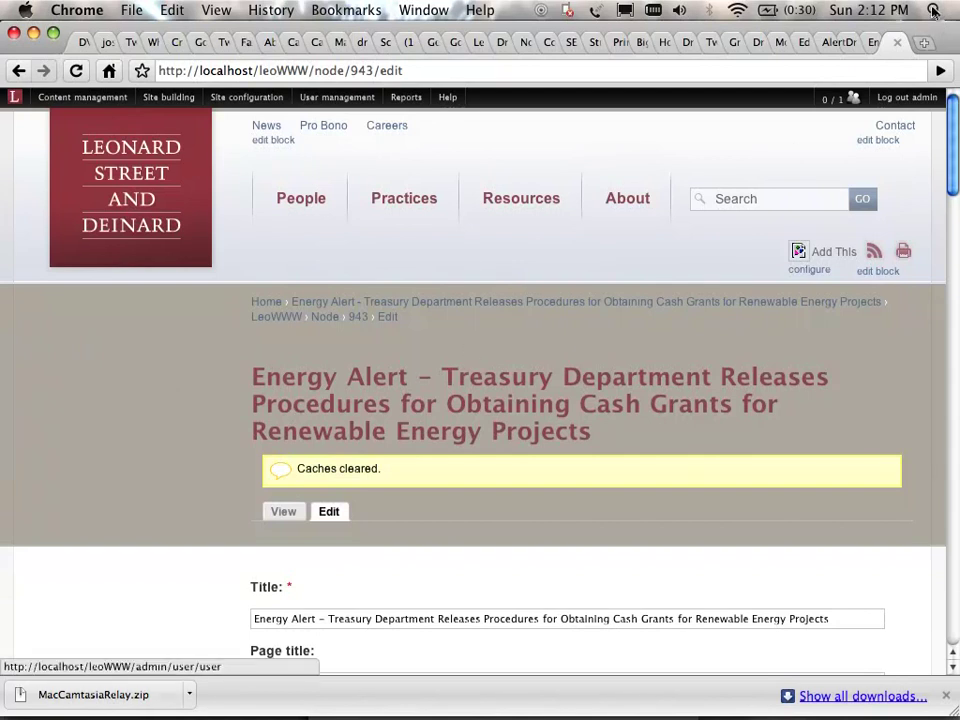
- Cycle through the open browser tabs, ending on the Energy Alert edit page
left_click(866, 40)
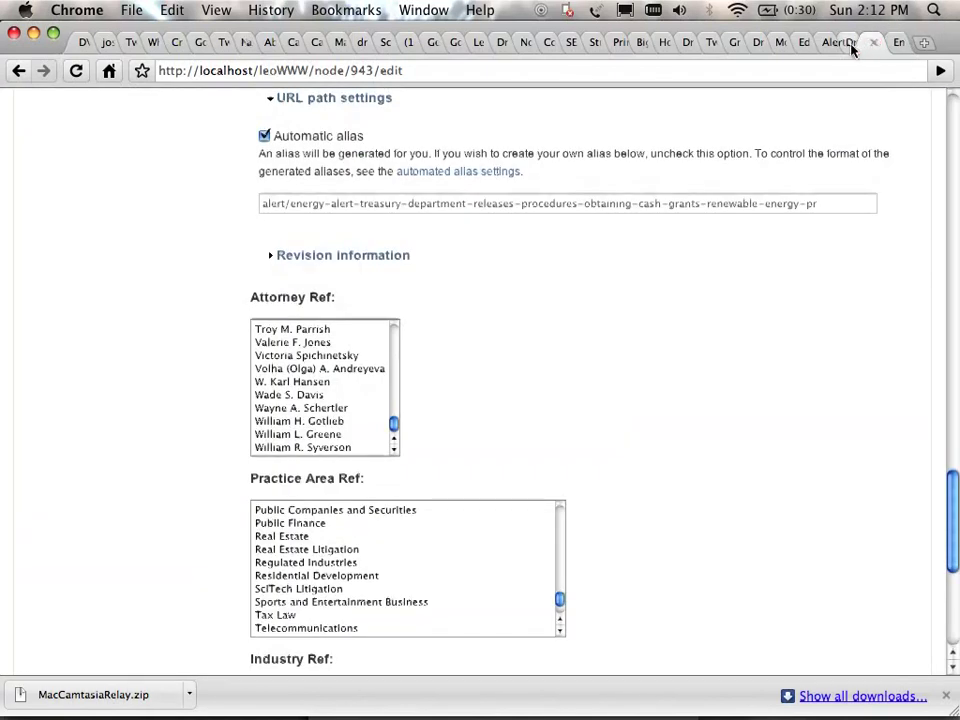
left_click(851, 43)
left_click(827, 43)
left_click(804, 42)
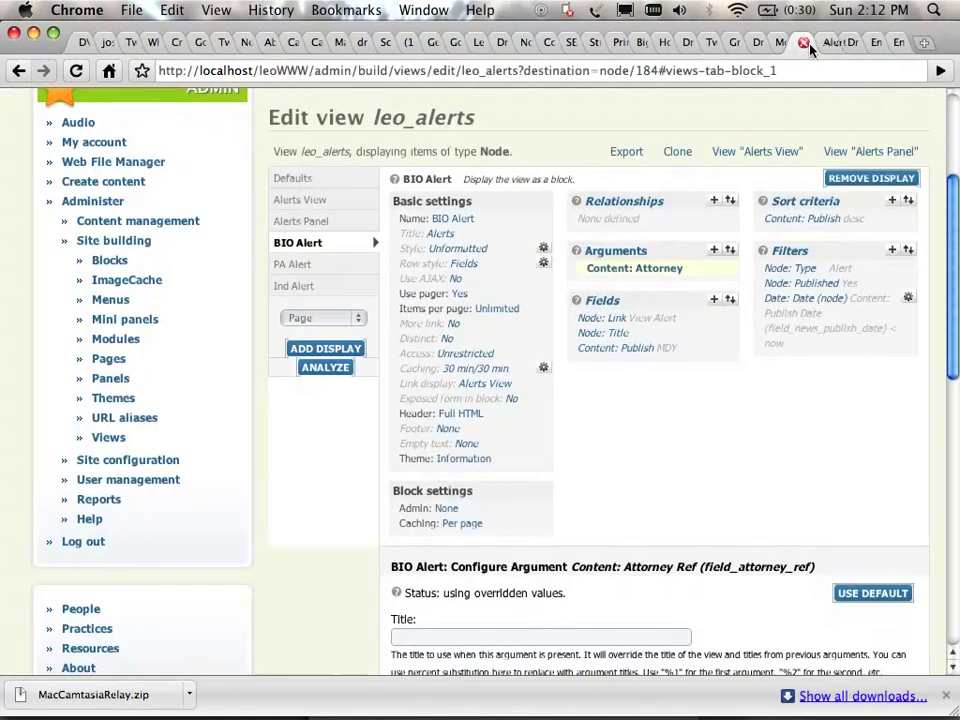
left_click(780, 43)
left_click(750, 45)
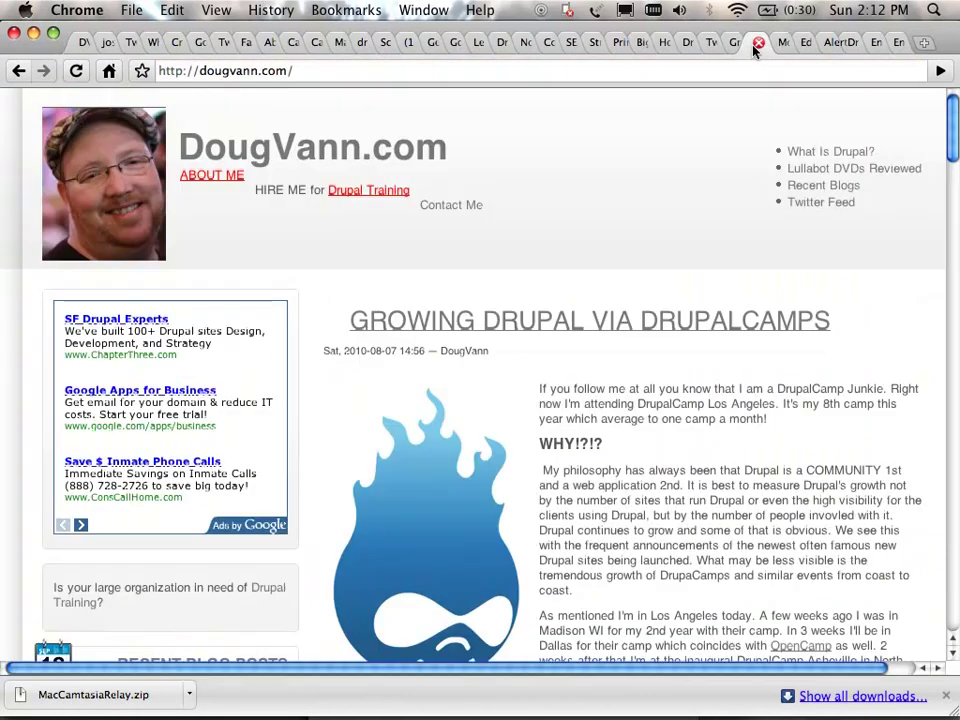
left_click(733, 40)
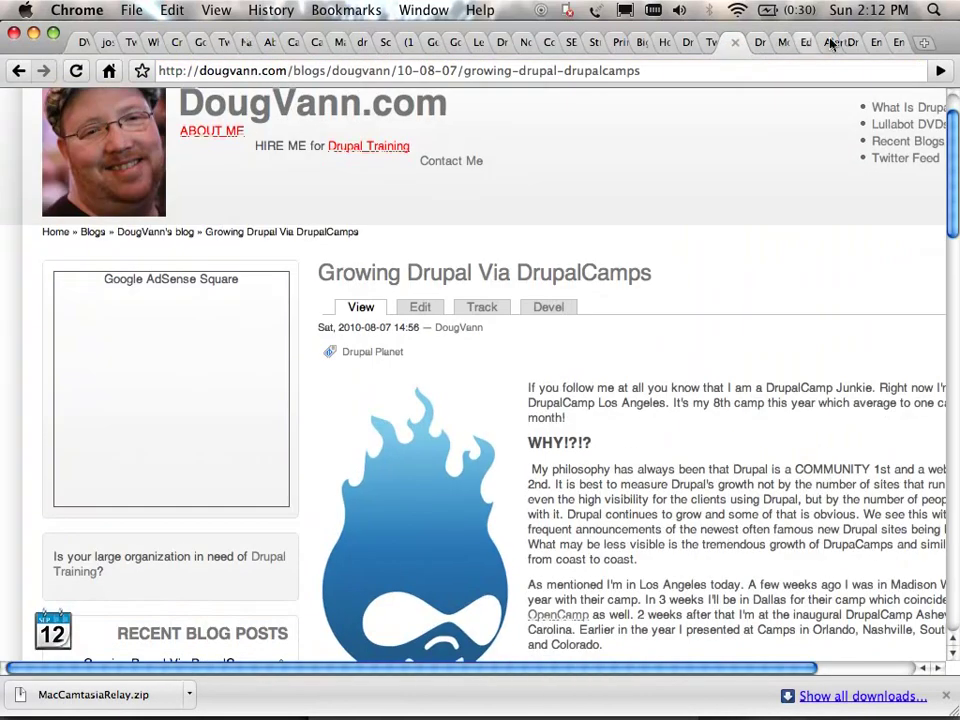
left_click(677, 40)
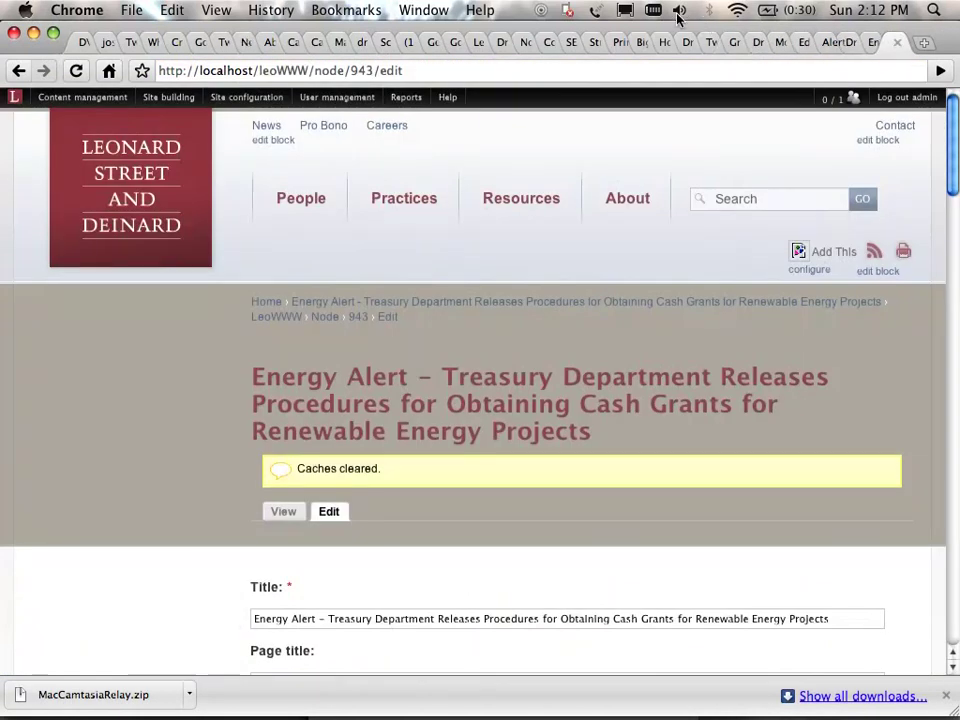
- Load the attorney's bio page at localhost/leoWWW/node/184 in a new tab
key("super+t")
type("localhost/leoWWW")
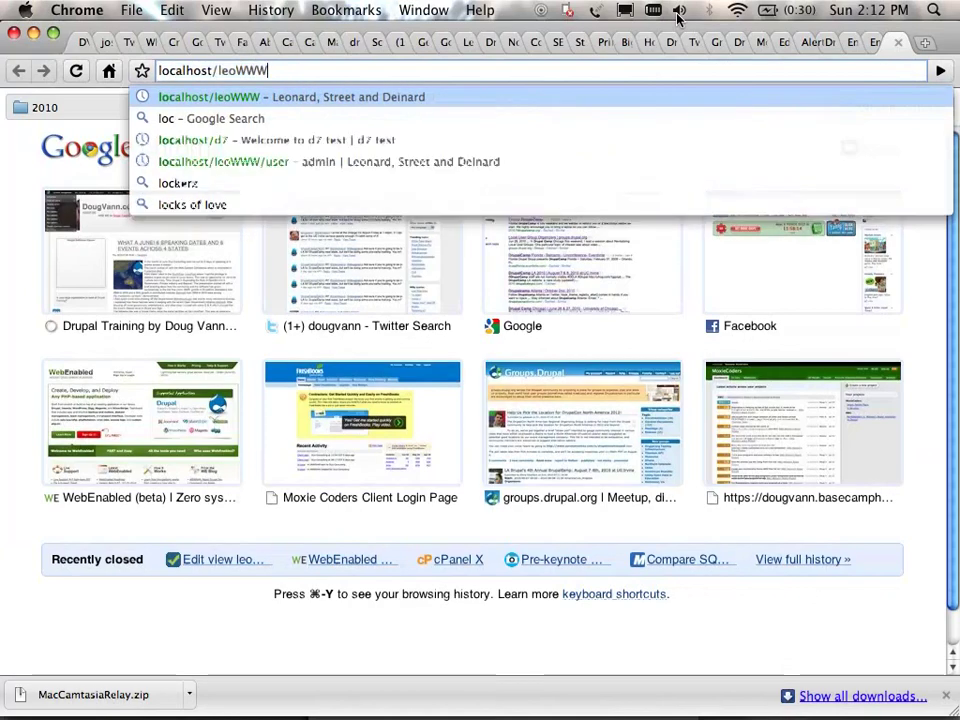
type("/m")
key("BackSpace")
type("n")
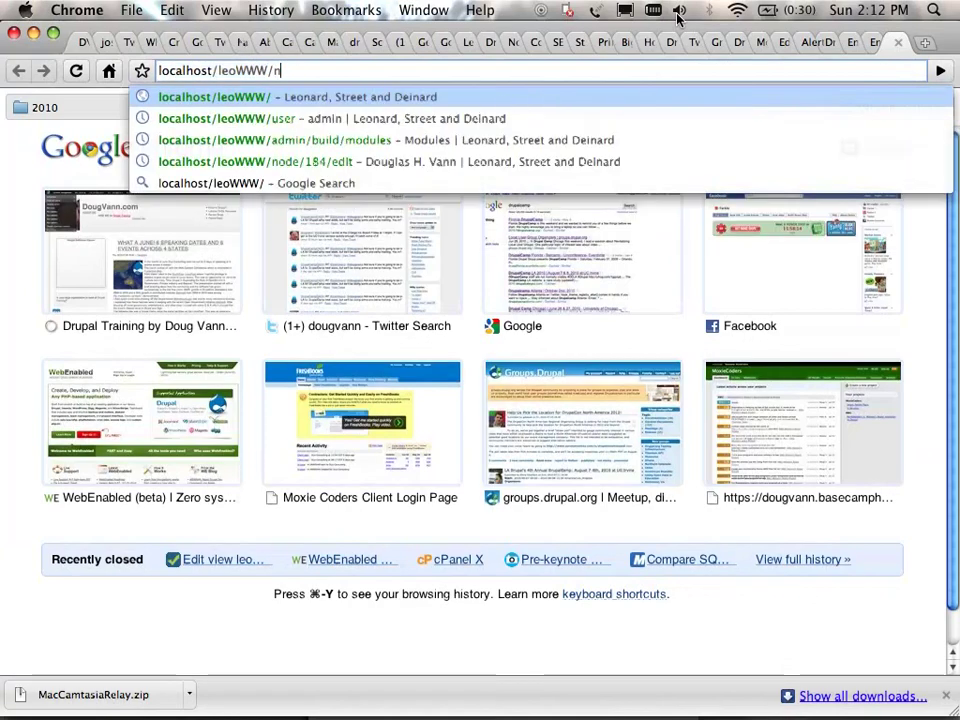
key("Down")
key("Down")
key("Return")
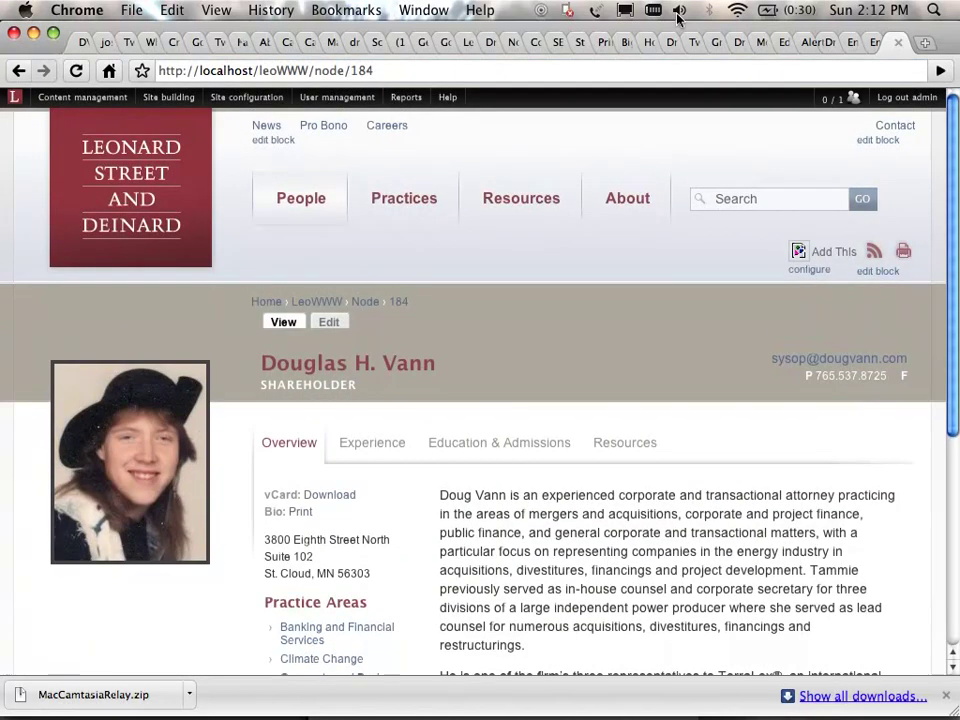
- Show the bio's Resources tab and review its four 2009 energy and climate-change alerts
left_click(619, 438)
scroll(585, 455, "down", 3)
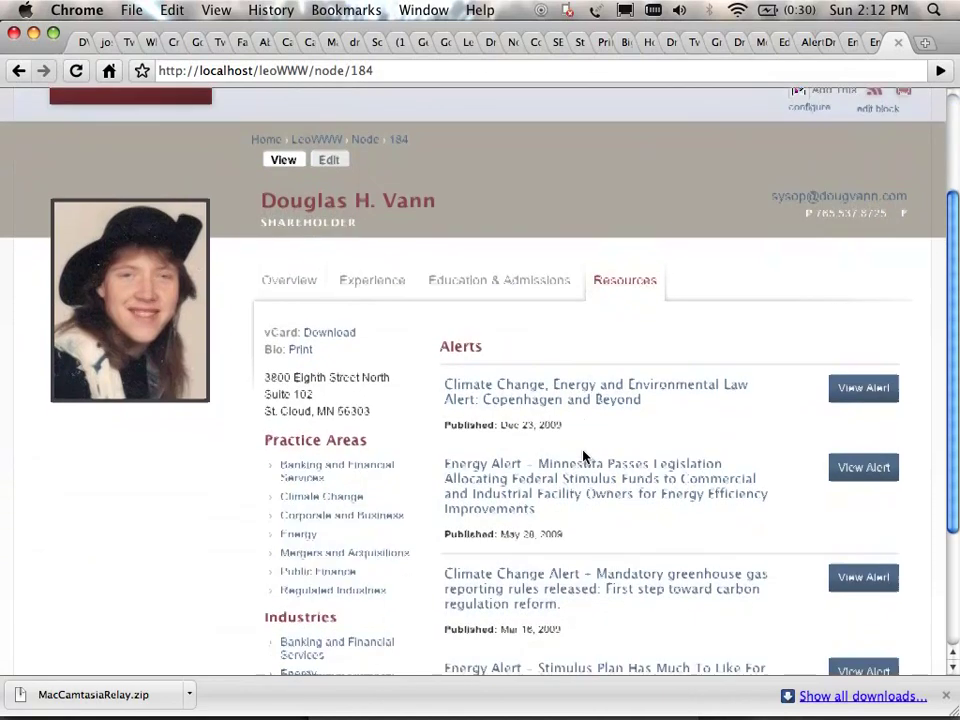
scroll(585, 456, "down", 3)
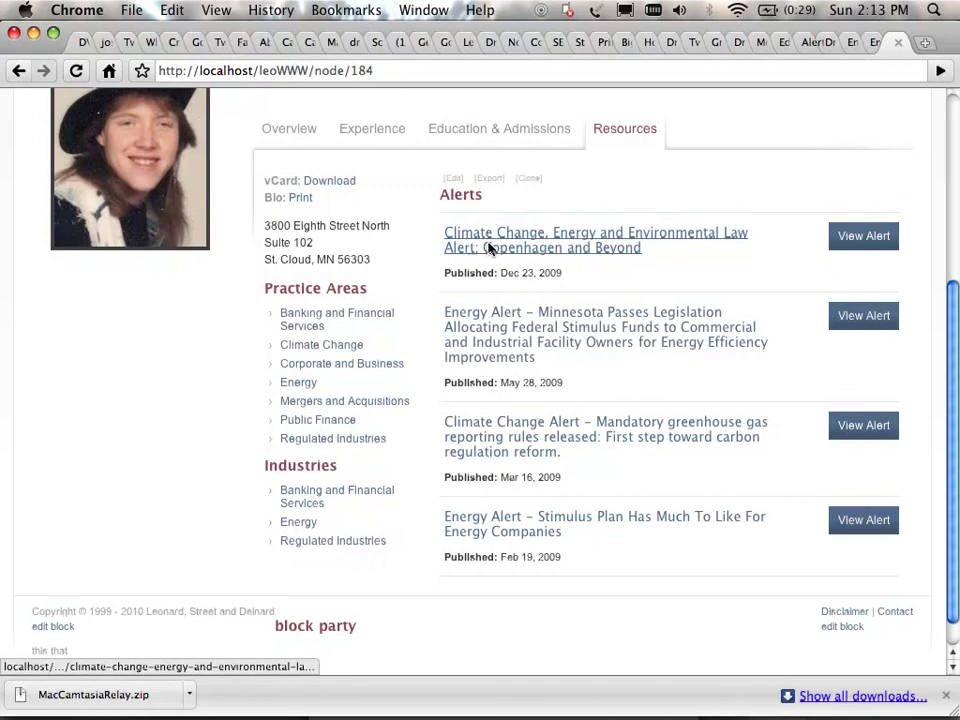
scroll(463, 246, "up", 3)
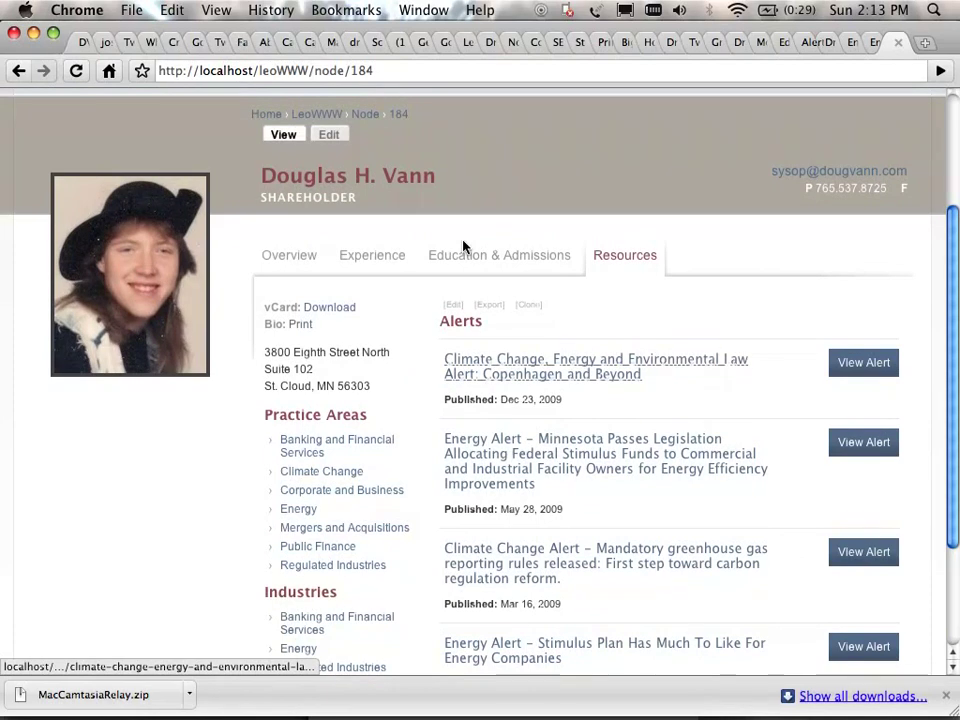
key("super+t")
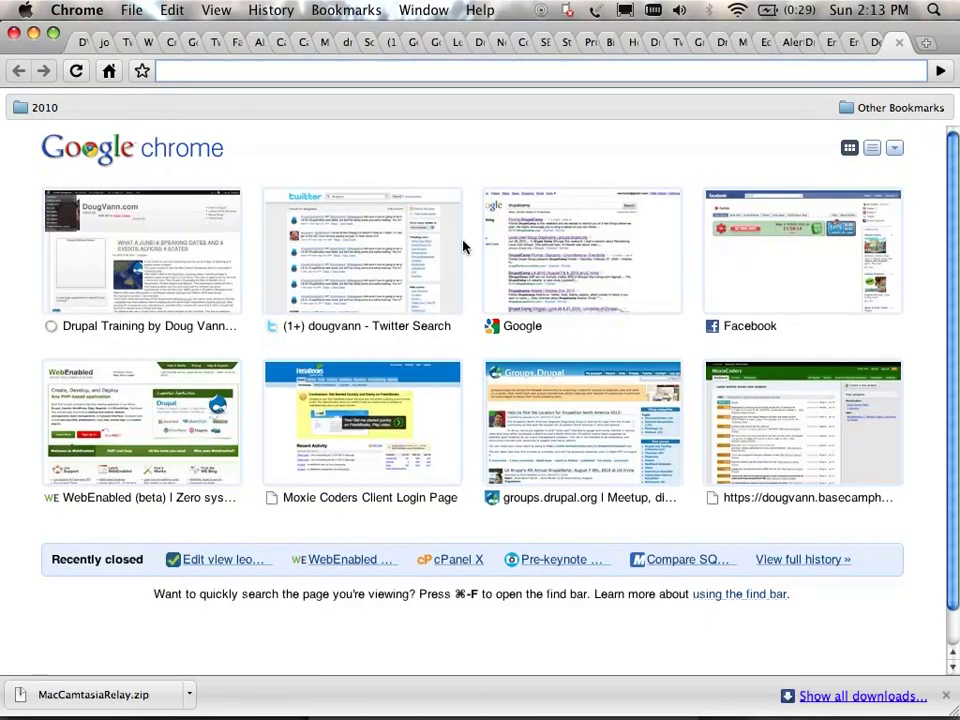
- Load nuwomensboard.org and view its Programs page with the September and October 2010 lectures
type("nuwomensboard.org/")
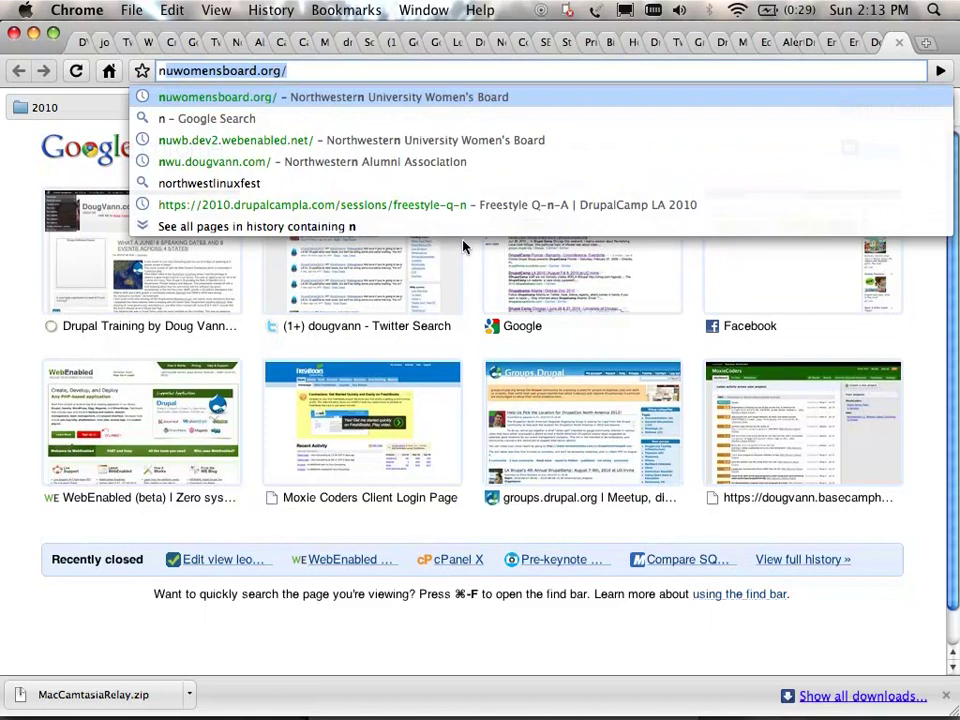
key("Return")
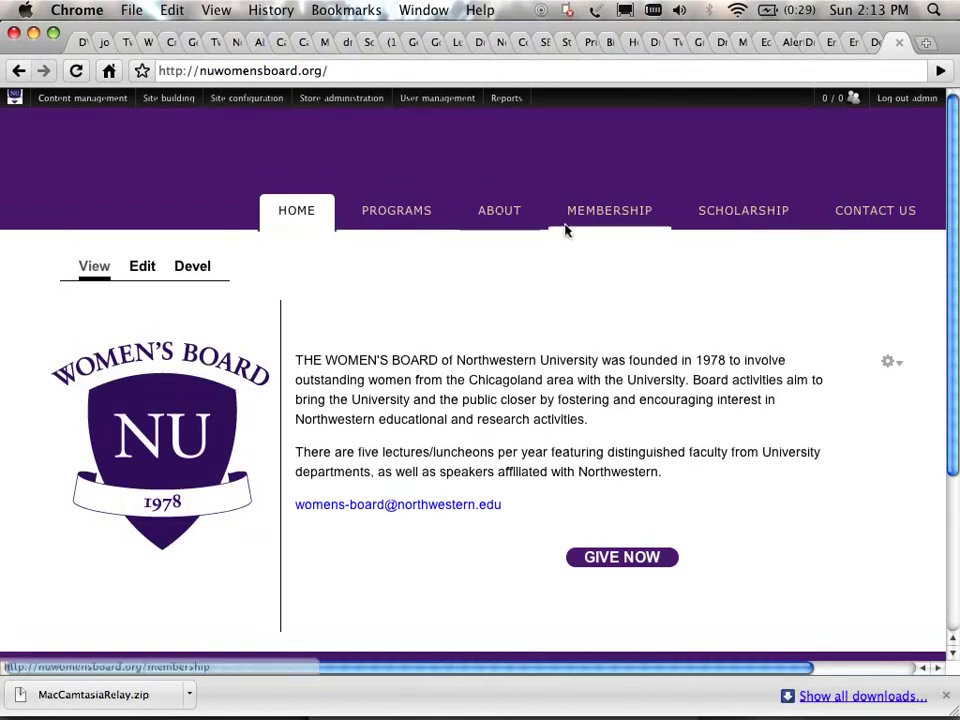
left_click(420, 215)
scroll(416, 259, "down", 4)
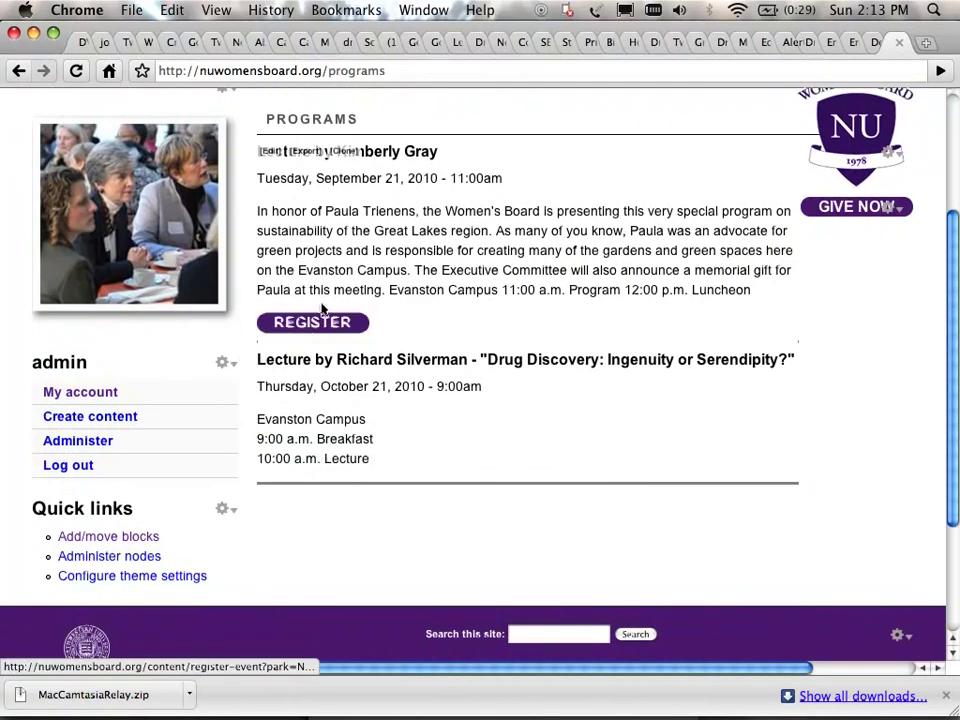
scroll(340, 255, "up", 1)
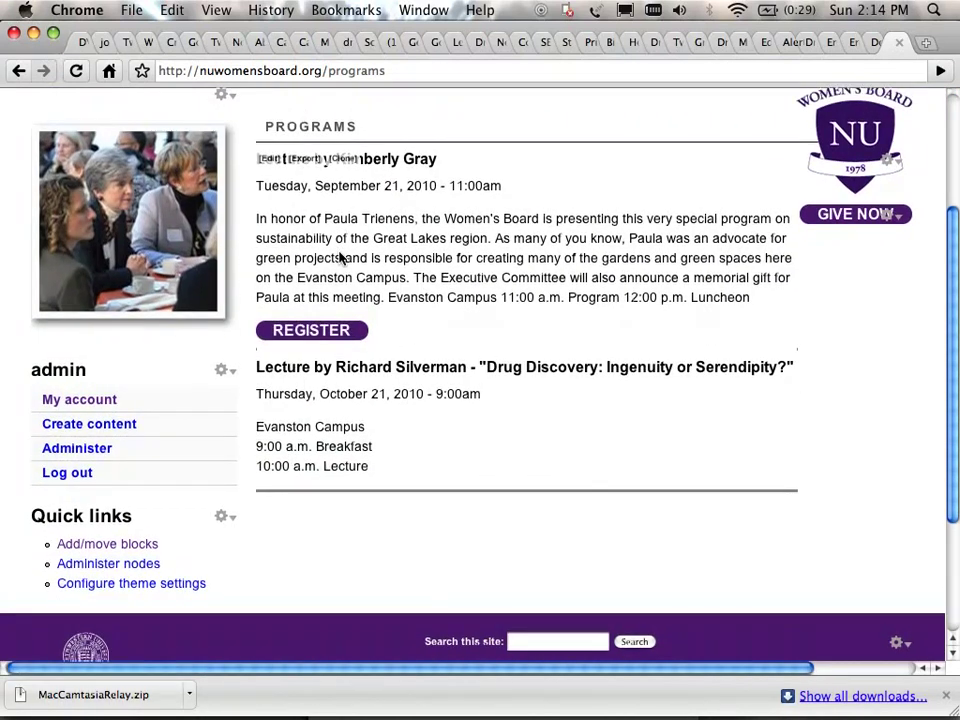
scroll(340, 258, "up", 1)
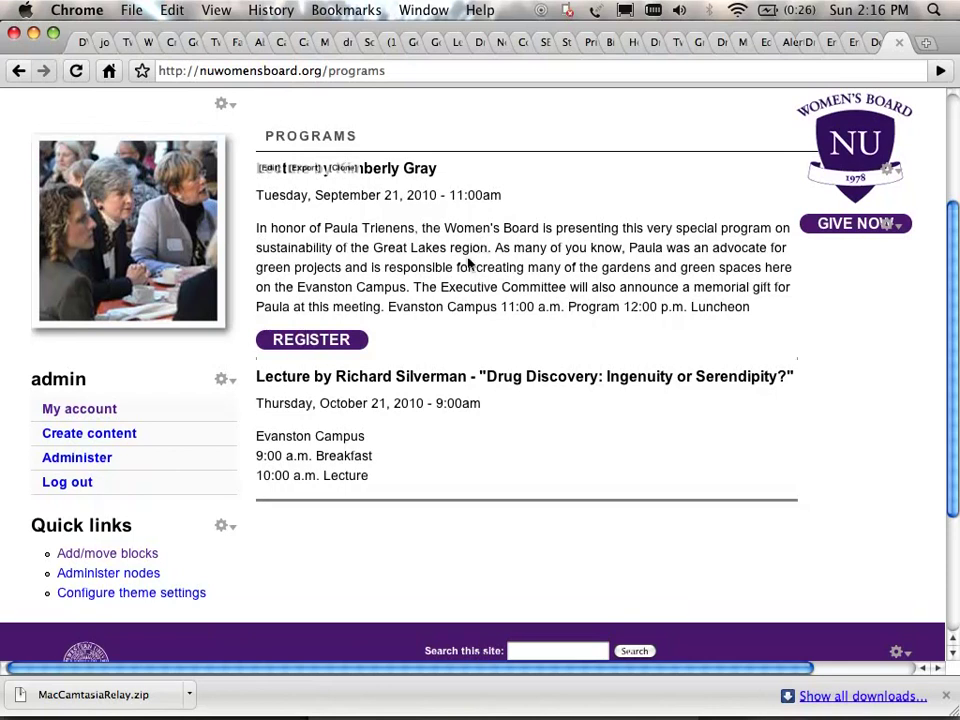
- Open the New_Programs view behind the programs page in the Views editor
left_click(266, 176)
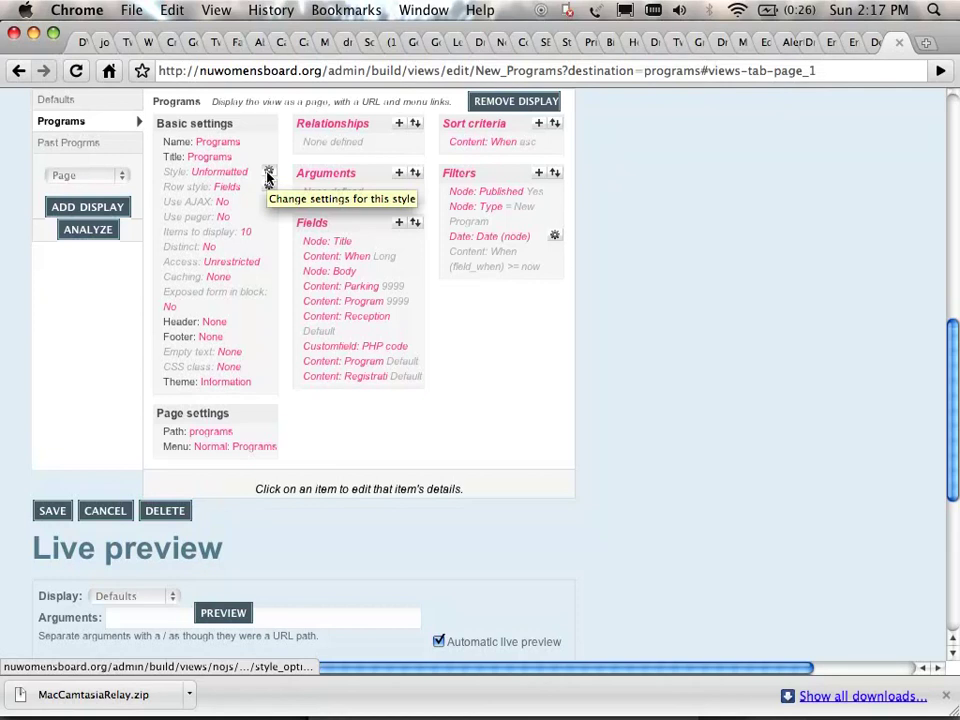
scroll(268, 176, "up", 3)
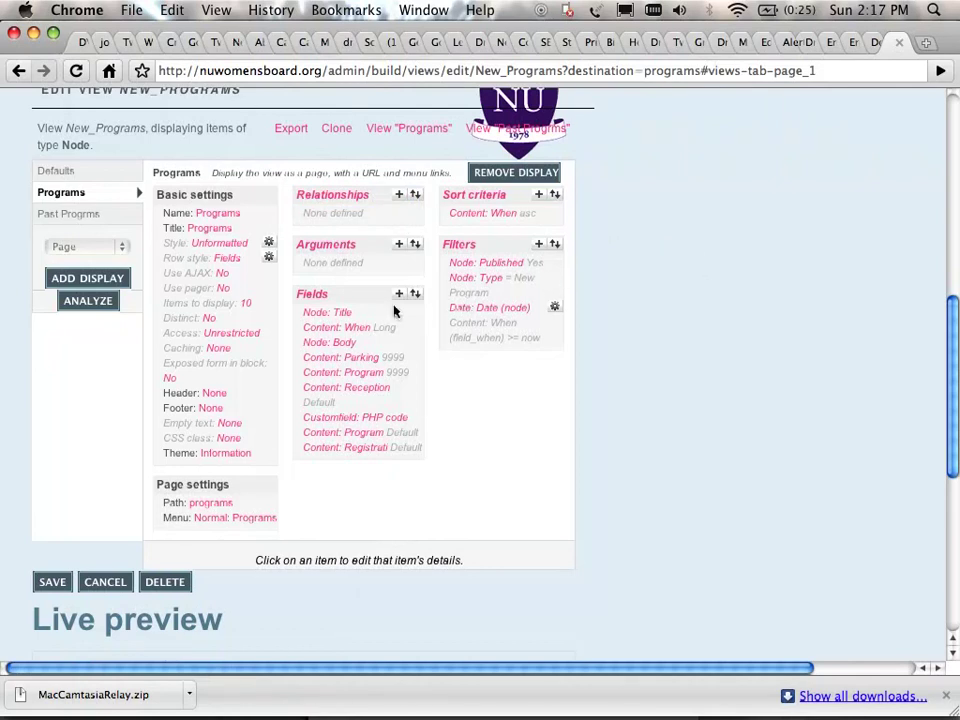
scroll(407, 324, "up", 1)
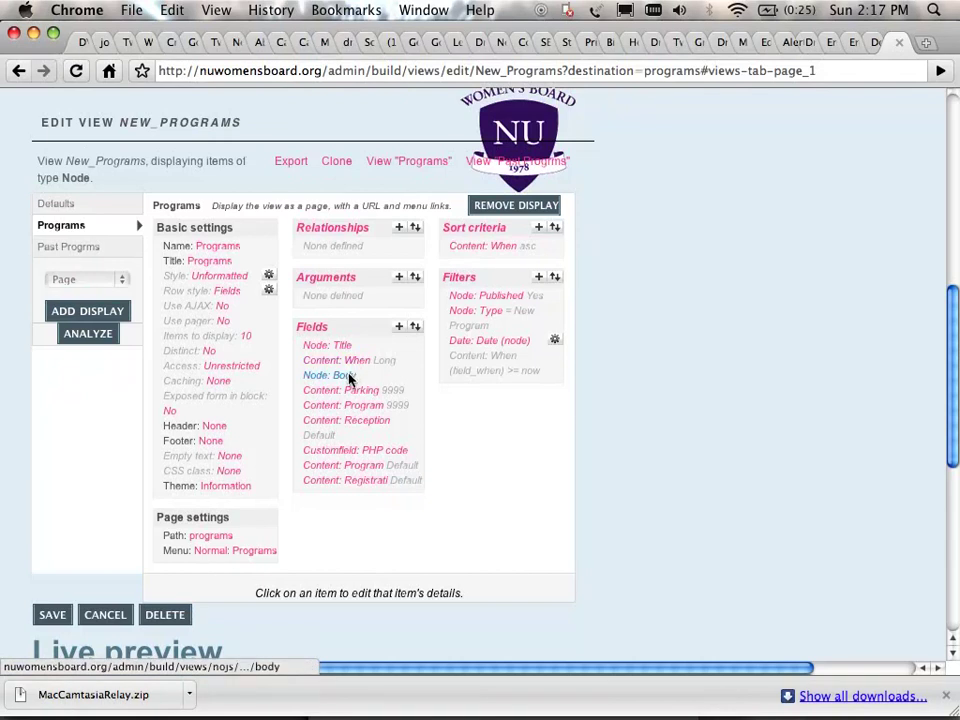
scroll(364, 398, "down", 1)
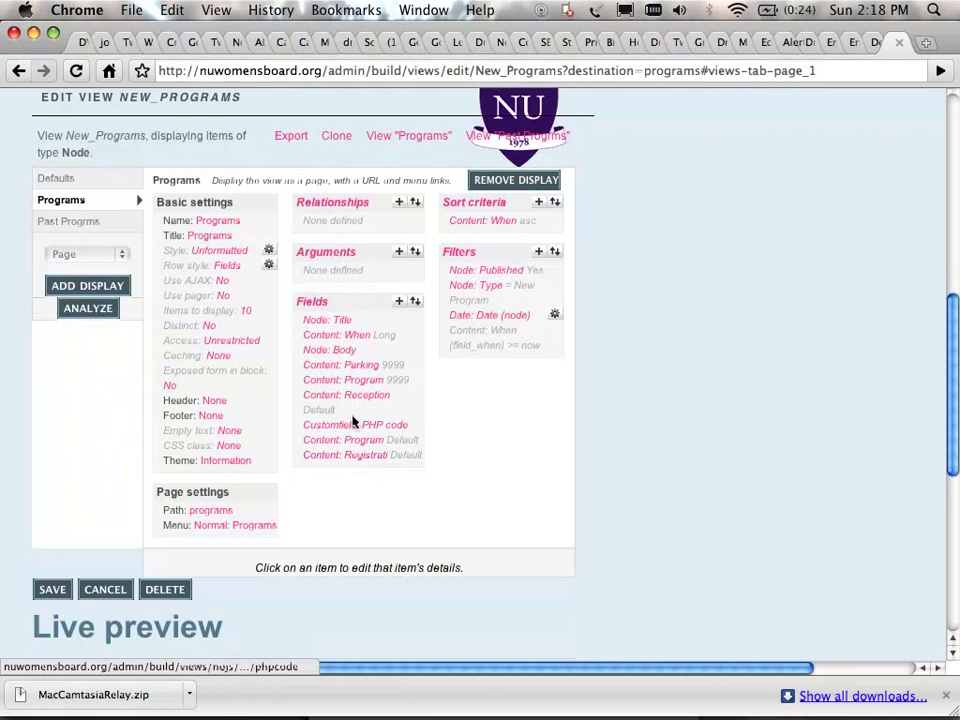
- Open the Customfield: PHP code field settings and scroll to its PHP Value code checking regopen
left_click(357, 428)
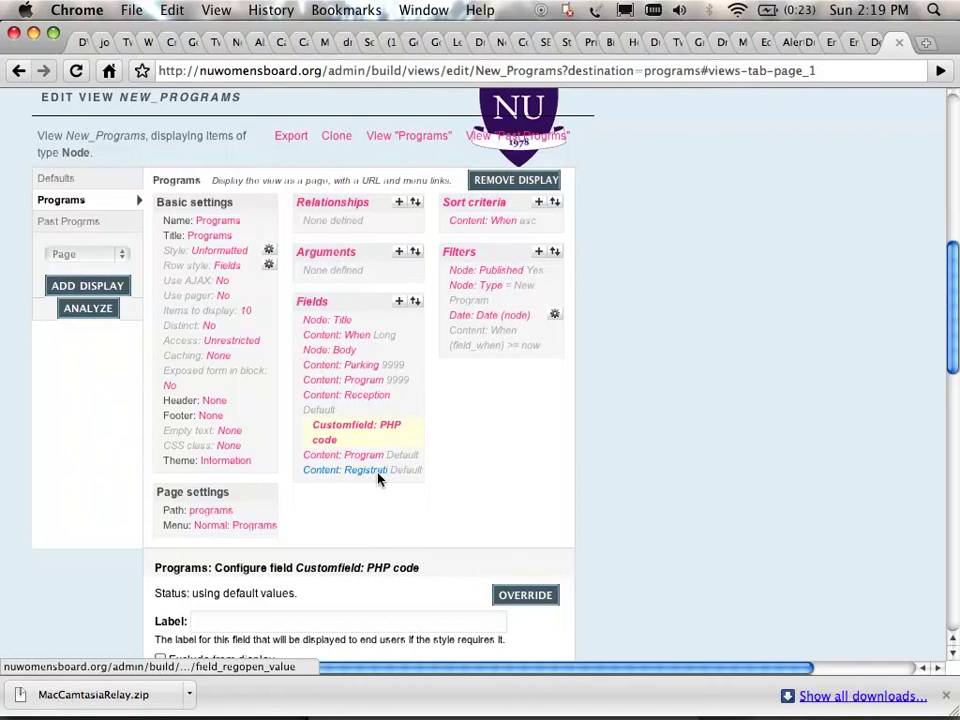
scroll(374, 467, "down", 3)
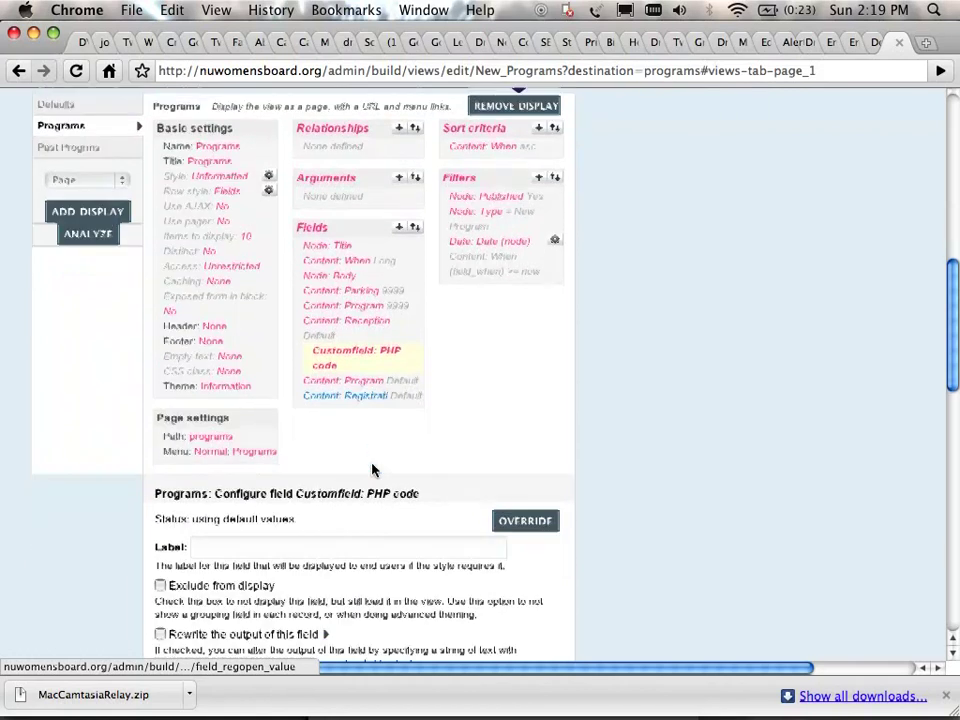
scroll(372, 469, "down", 2)
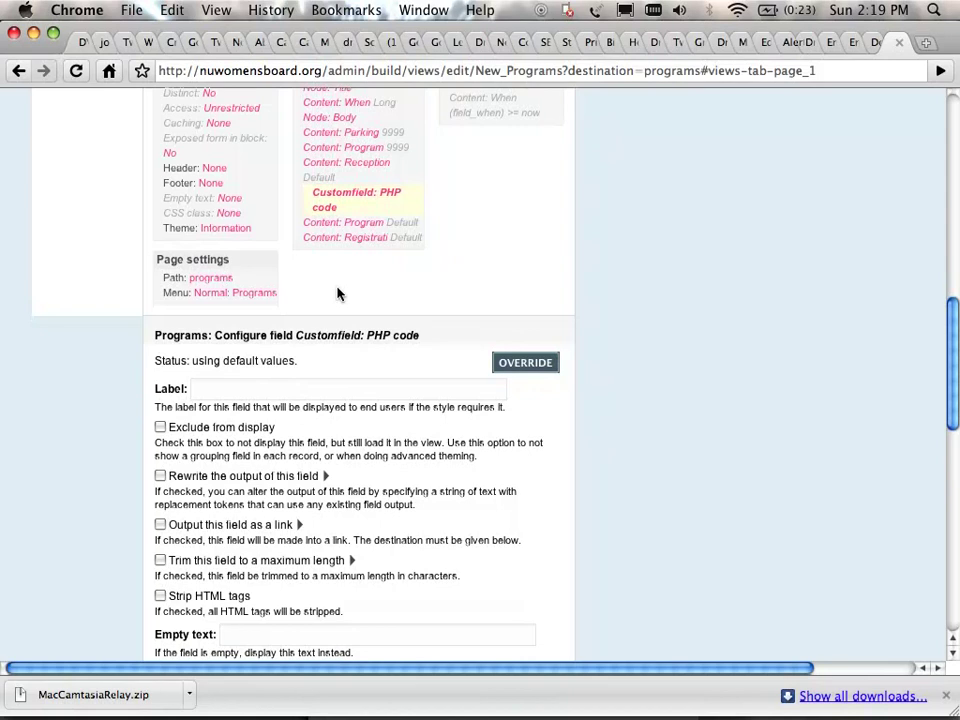
scroll(306, 334, "down", 5)
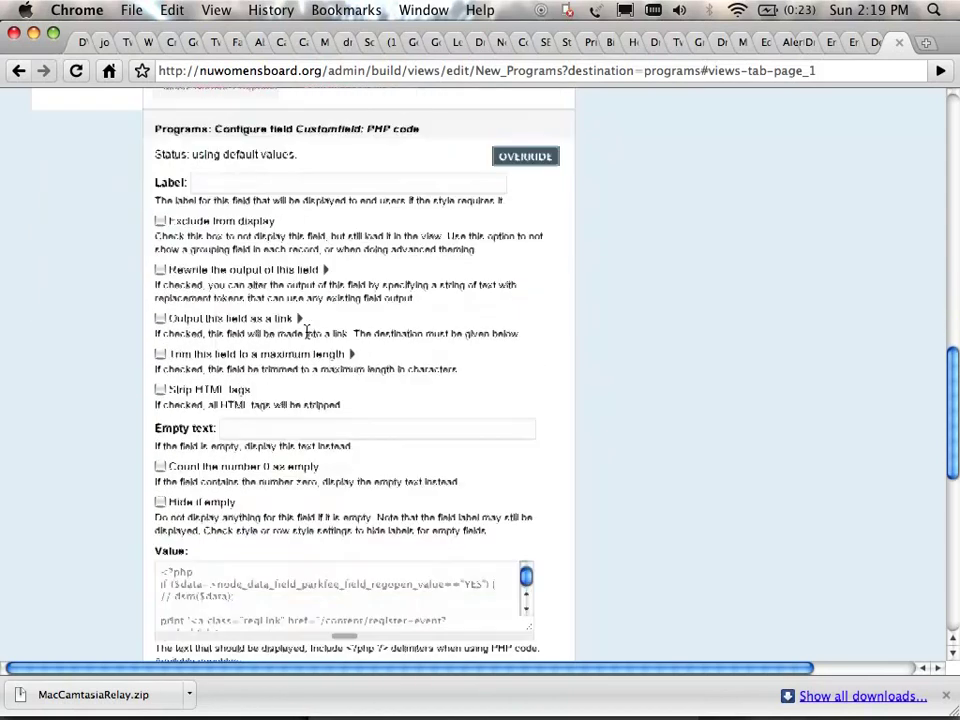
scroll(306, 334, "down", 2)
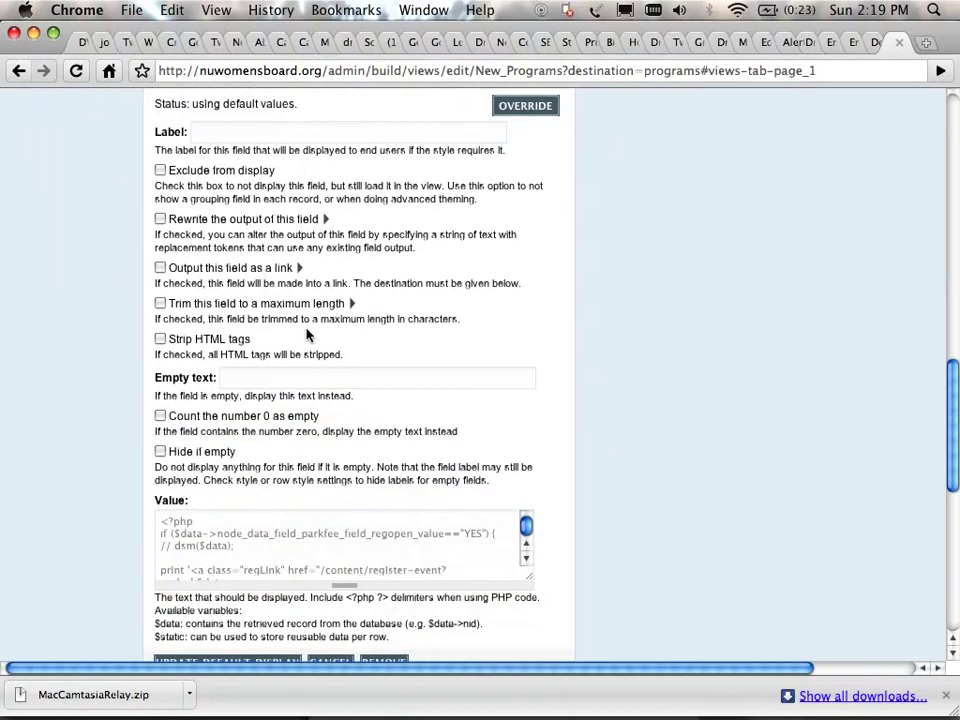
scroll(155, 300, "up", 2)
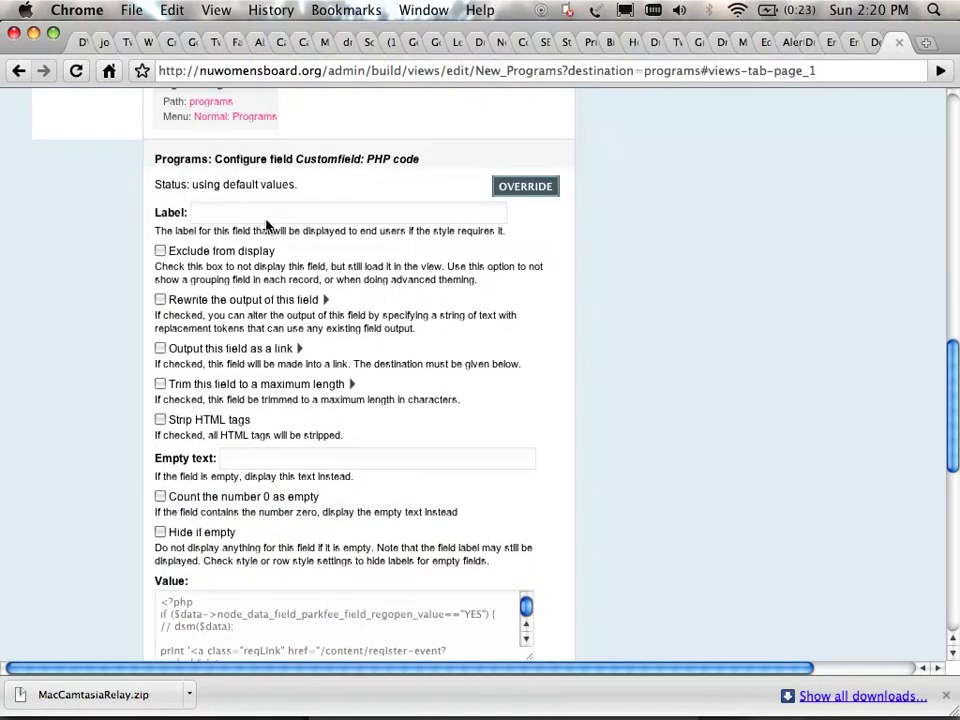
scroll(120, 257, "down", 5)
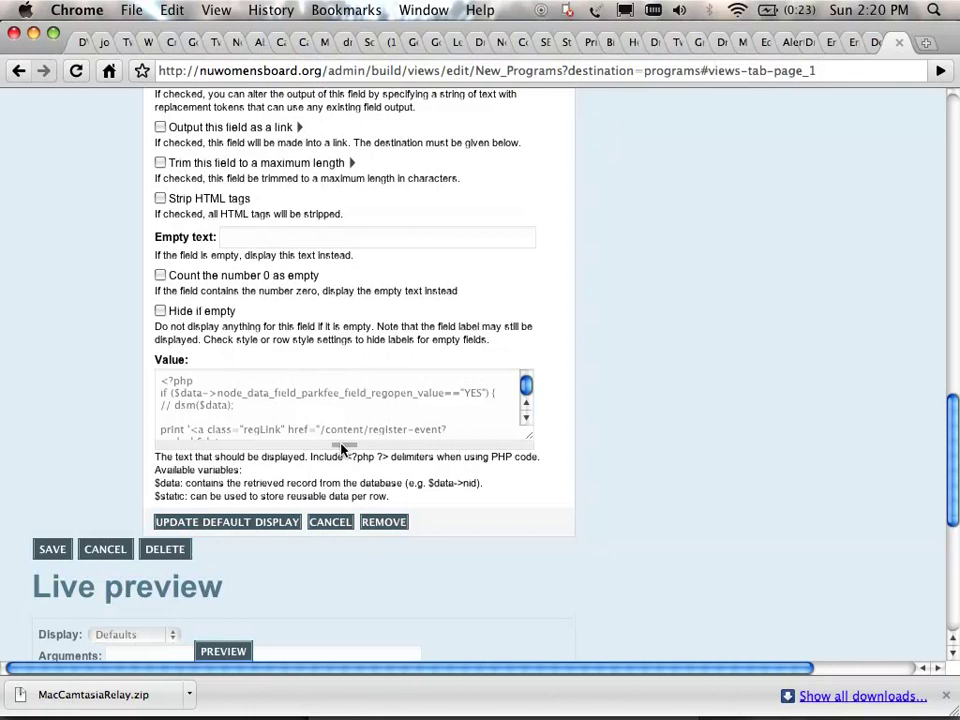
- Enlarge the Value textarea so the full Register-link PHP code is visible
left_click_drag(343, 446, 377, 619)
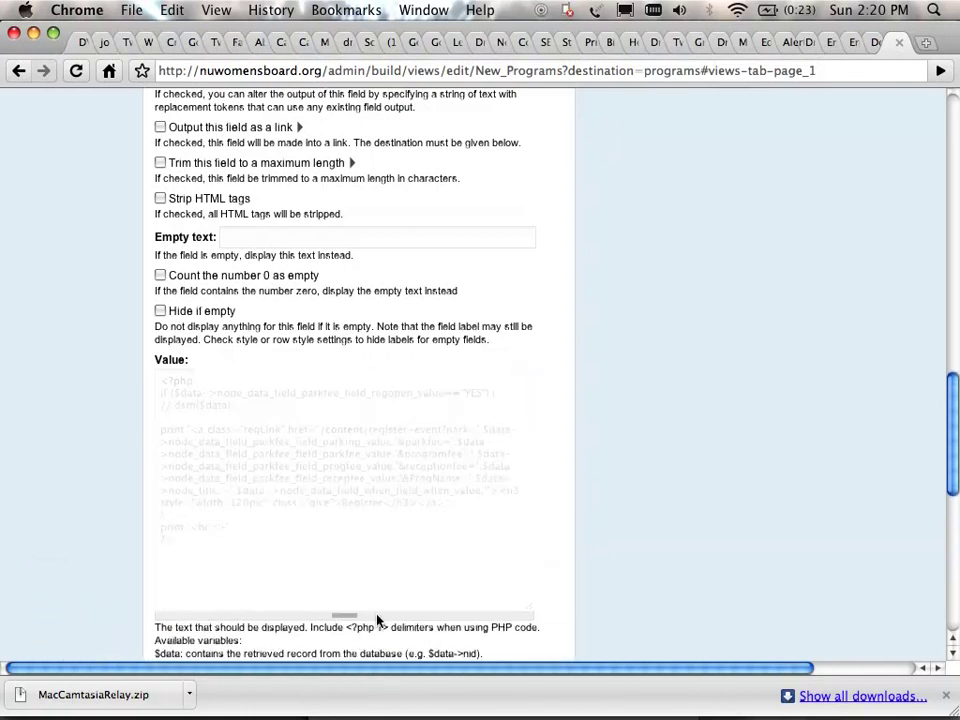
scroll(56, 462, "down", 3)
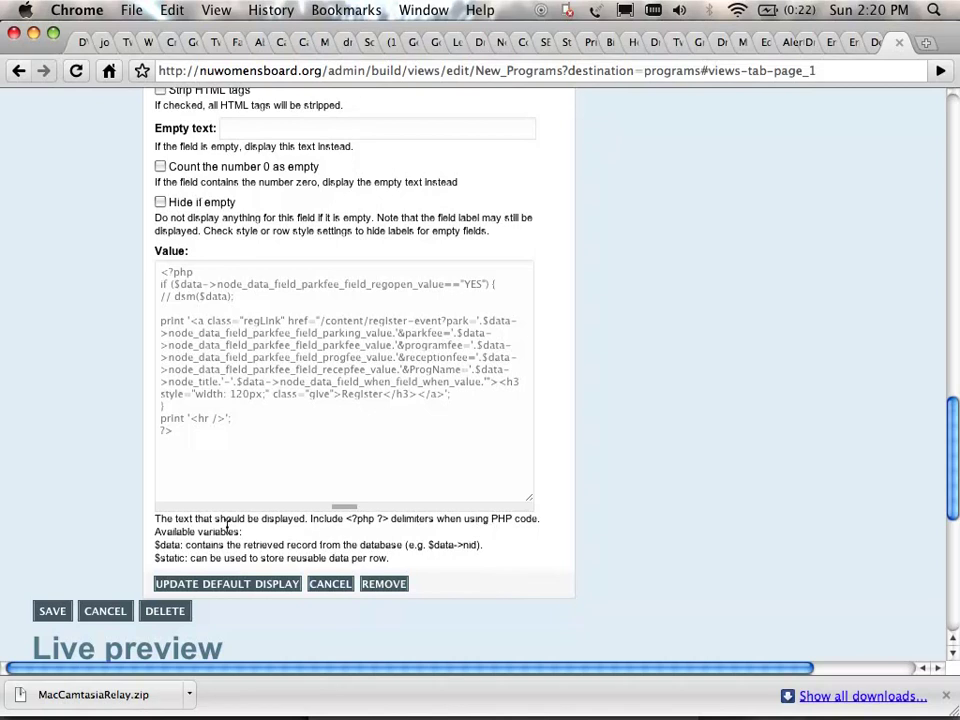
scroll(90, 503, "down", 2)
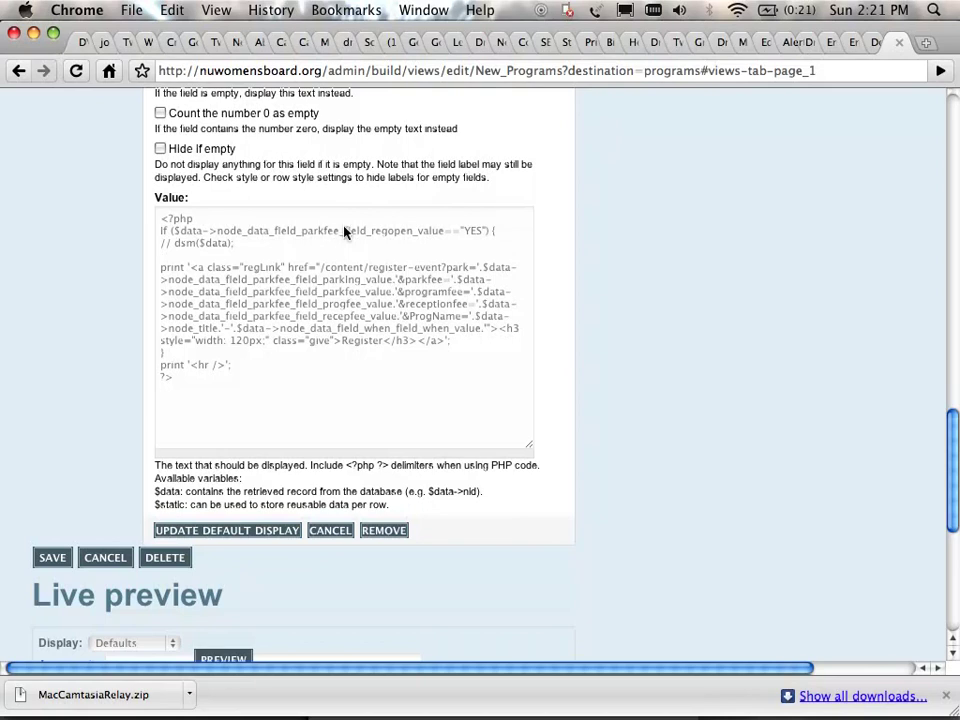
- Select the trailing 'en' of the regopen field name in the PHP if-condition
double_click(393, 232)
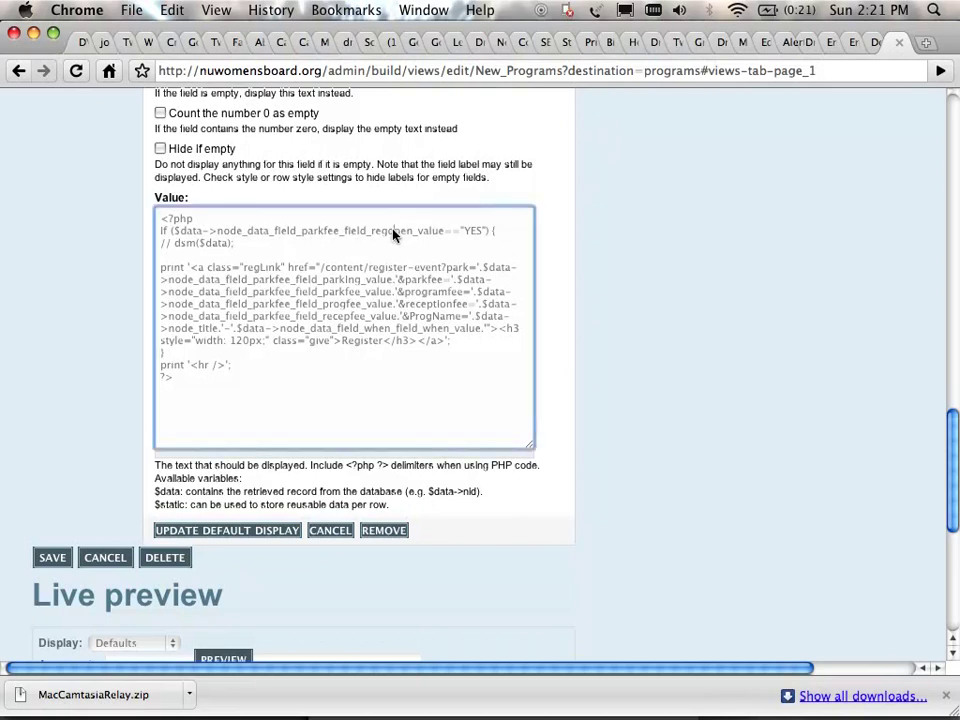
triple_click(393, 233)
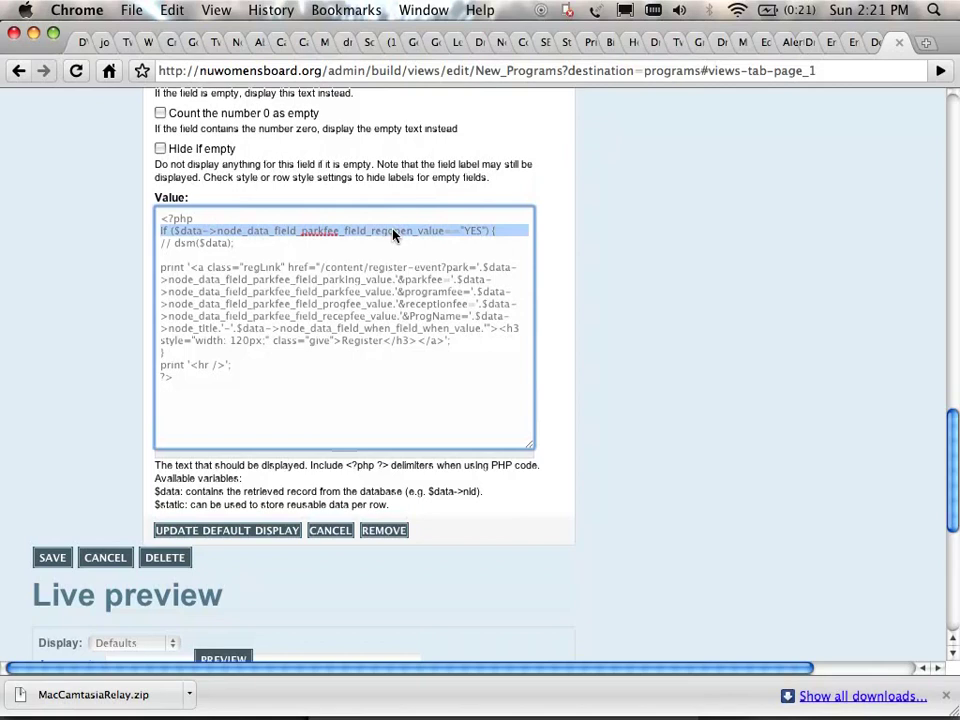
key("Right")
key("Left")
key("Left")
key("Left")
key("Left")
key("Left")
key("Left")
key("Left")
key("Left")
key("Left")
key("Left")
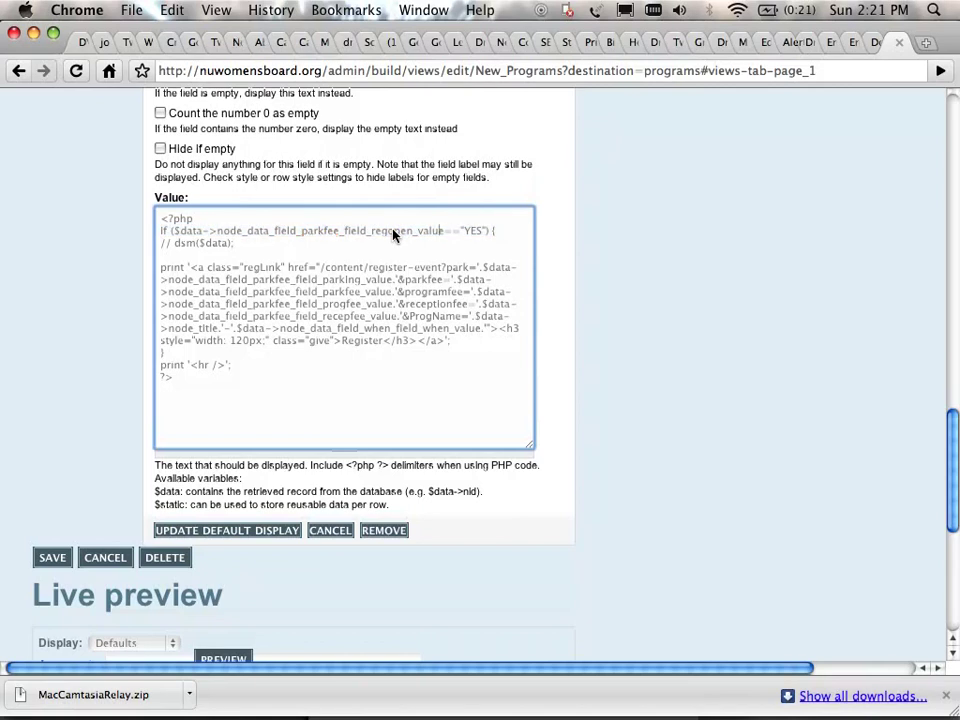
key("Left")
key("Left")
key("Left")
key("Left")
key("Left")
key("Left")
key("shift+Left")
key("shift+Left")
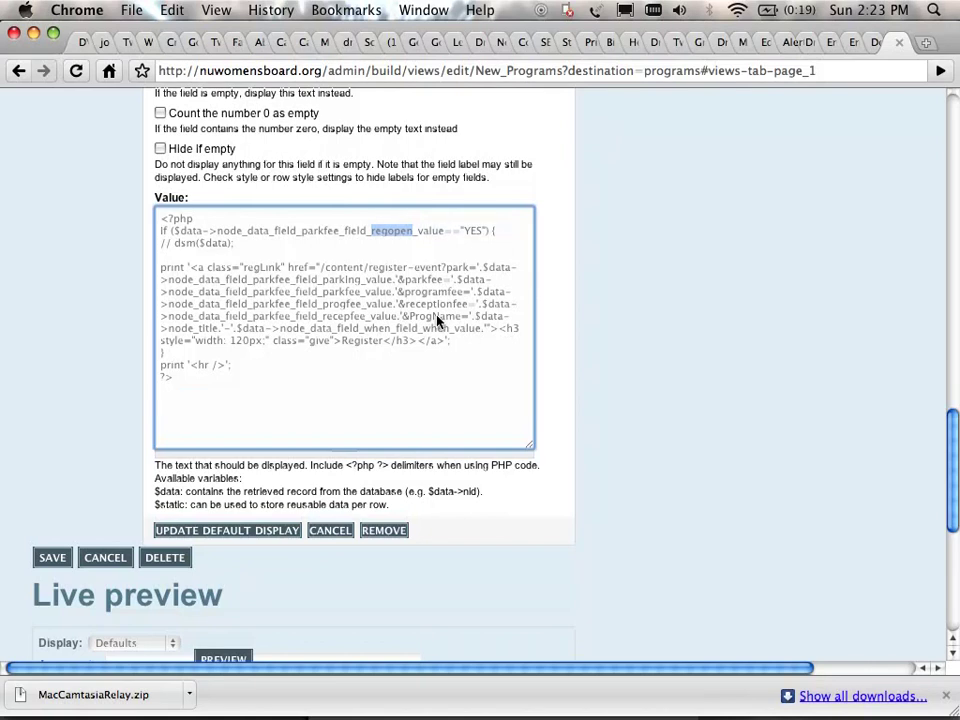
- Load nuwomensboard.org in a new browser tab
key("super+t")
type("l")
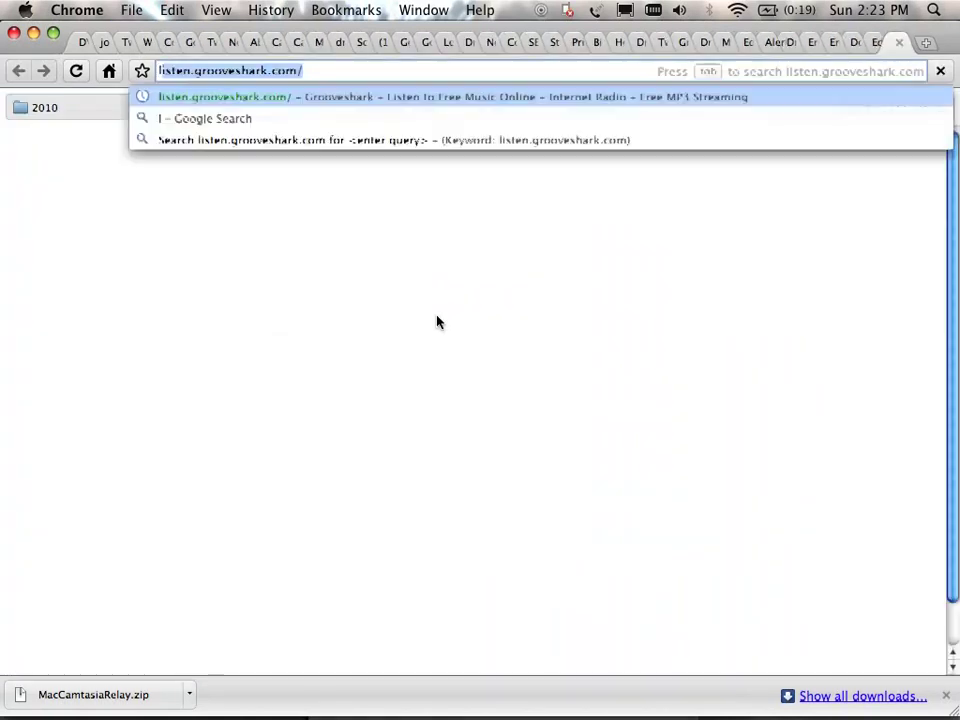
type("ocal")
key("BackSpace")
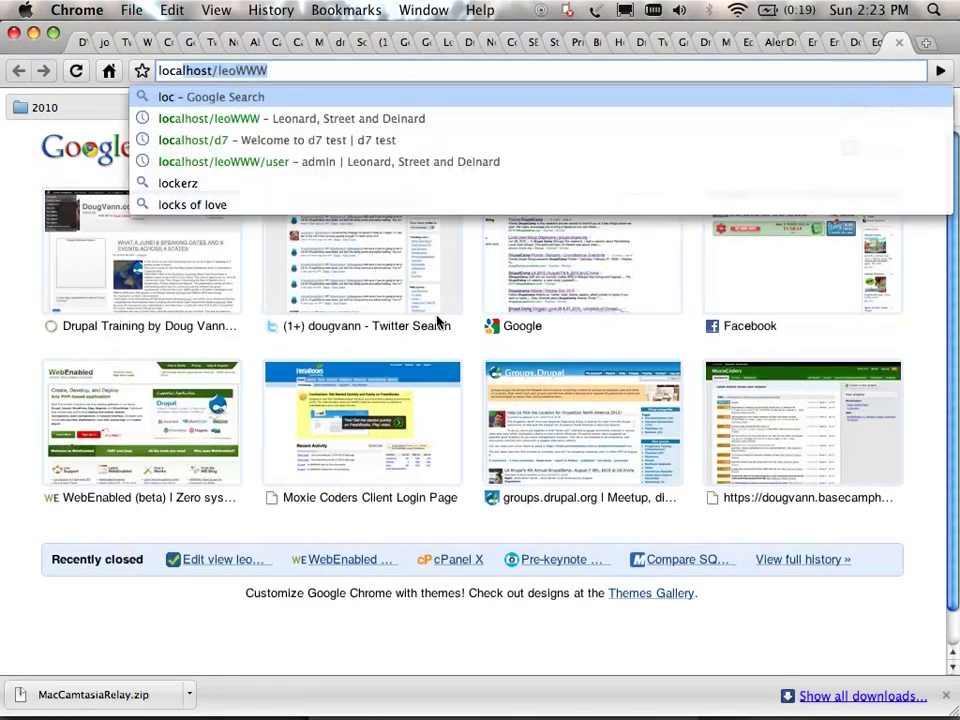
type("a")
key("super+a")
type("nu")
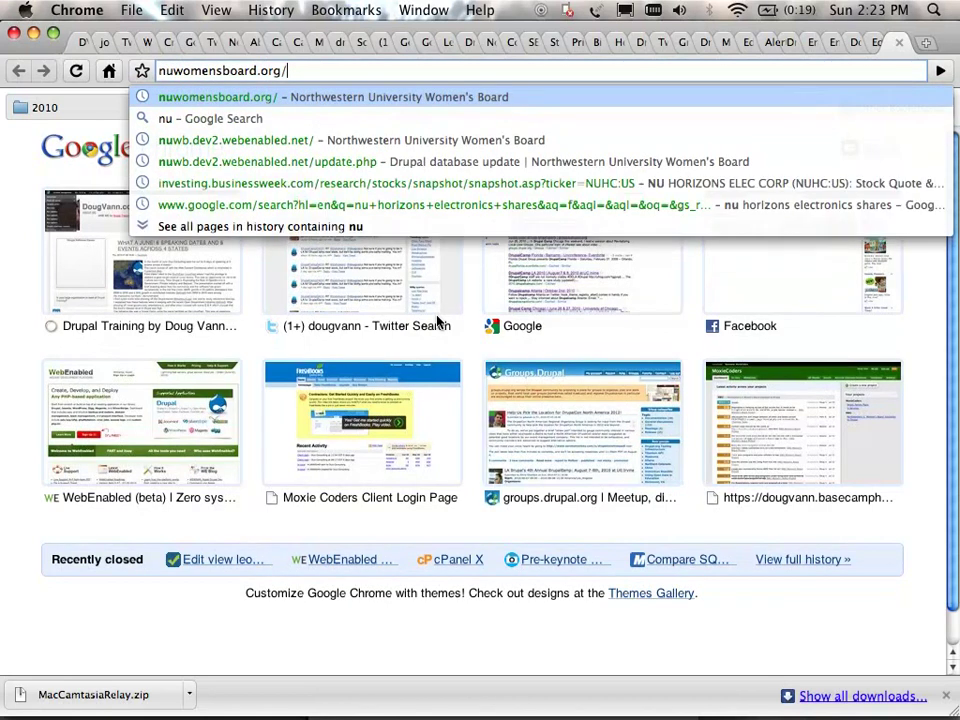
key("Return")
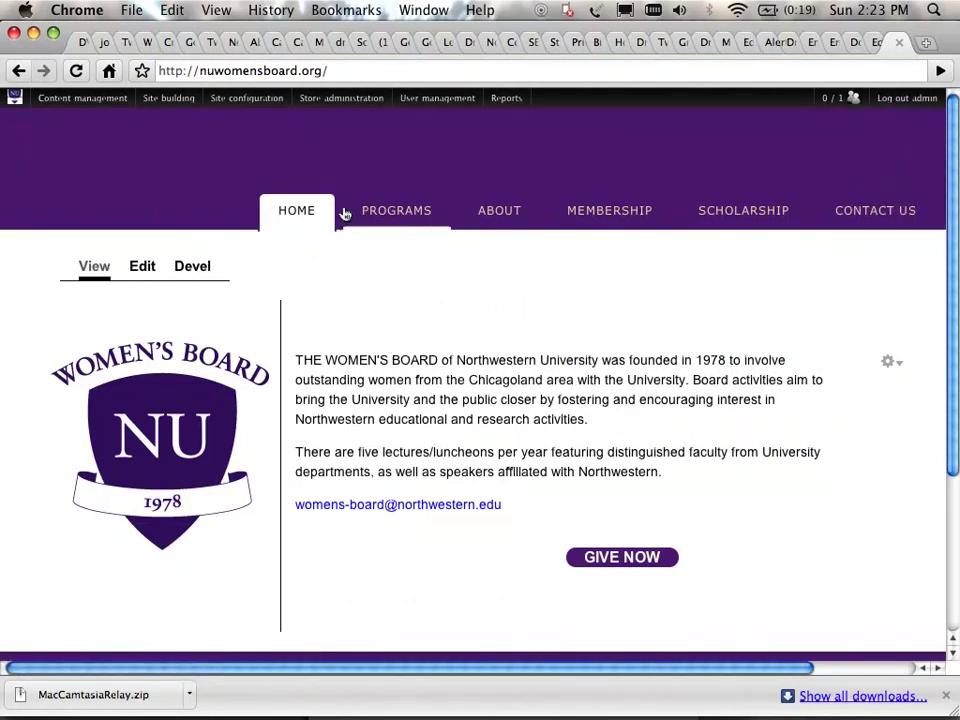
- Go to the Programs page and scroll through the upcoming lectures and their Register links
left_click(373, 216)
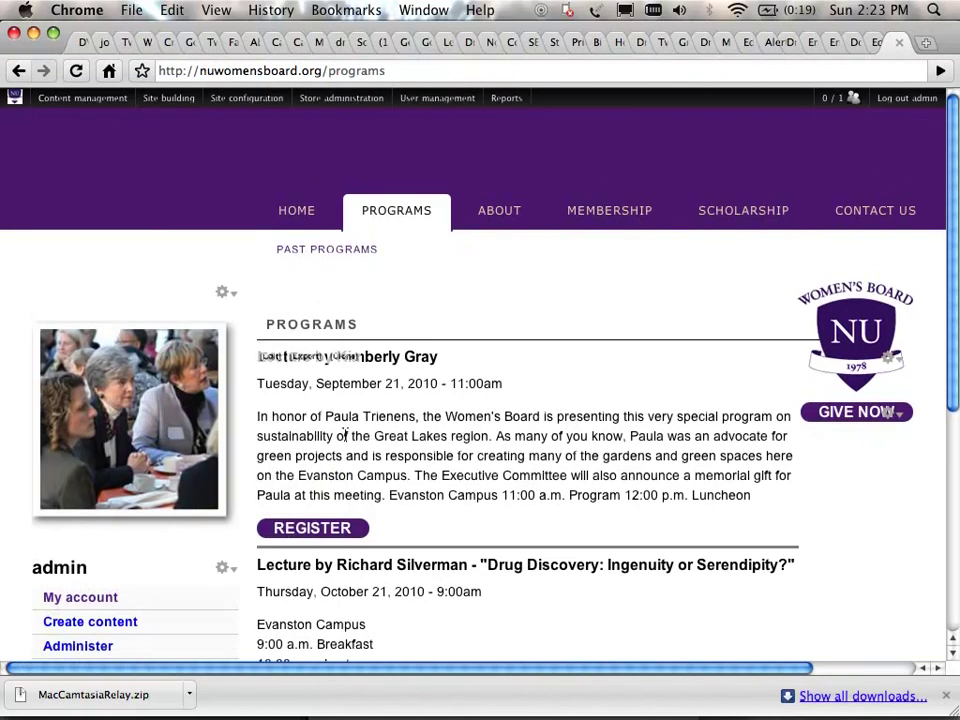
scroll(400, 527, "down", 1)
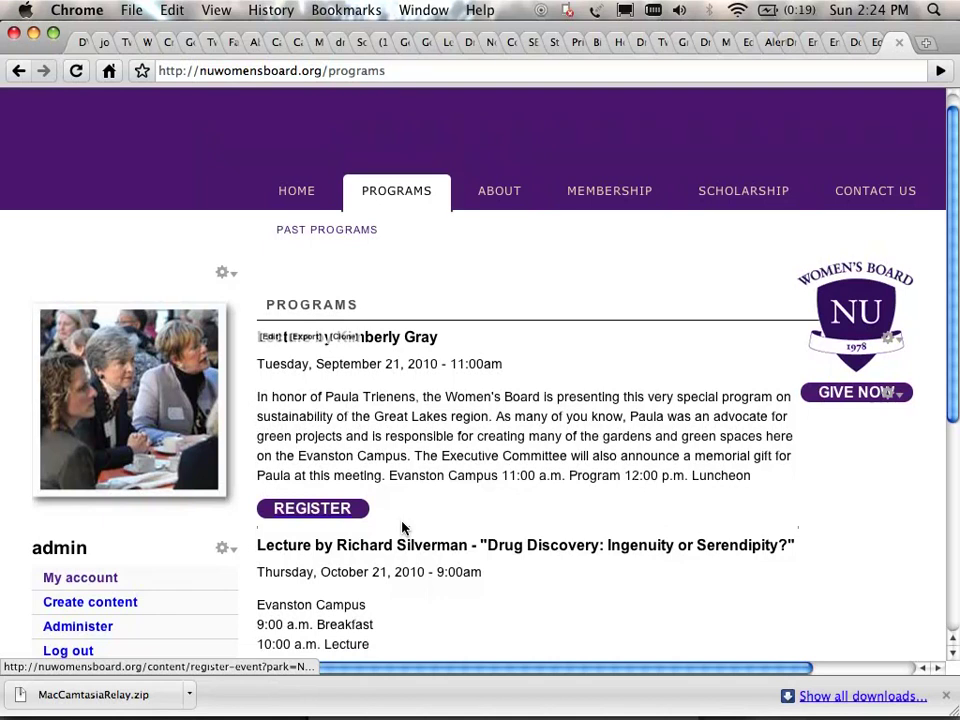
scroll(403, 528, "down", 1)
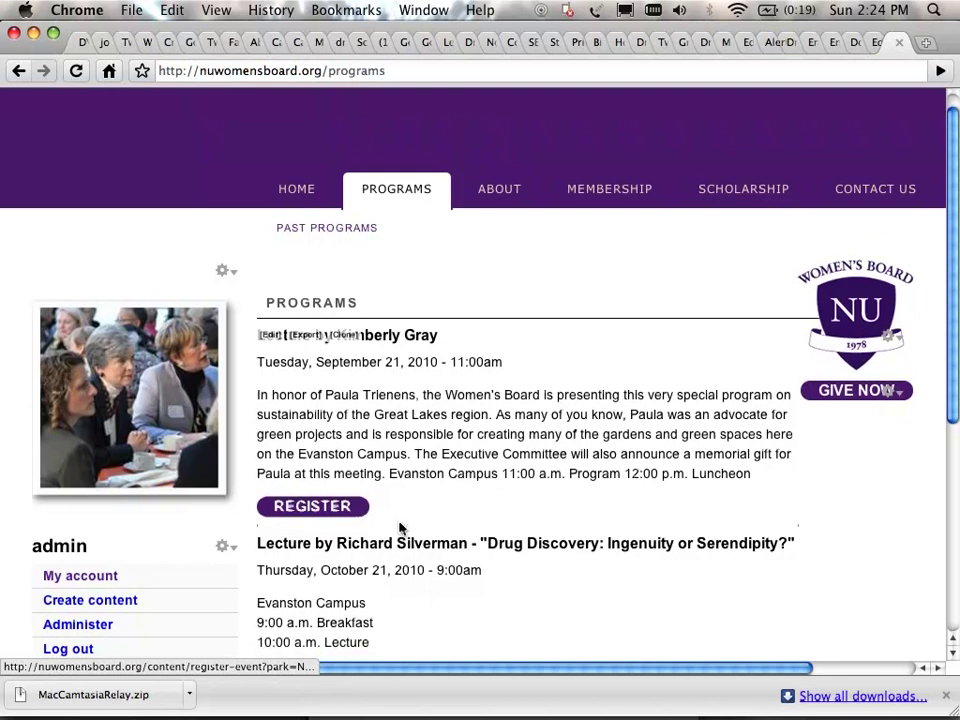
- Register for the first lecture and inspect the fee parameters in the form's URL
left_click(340, 508)
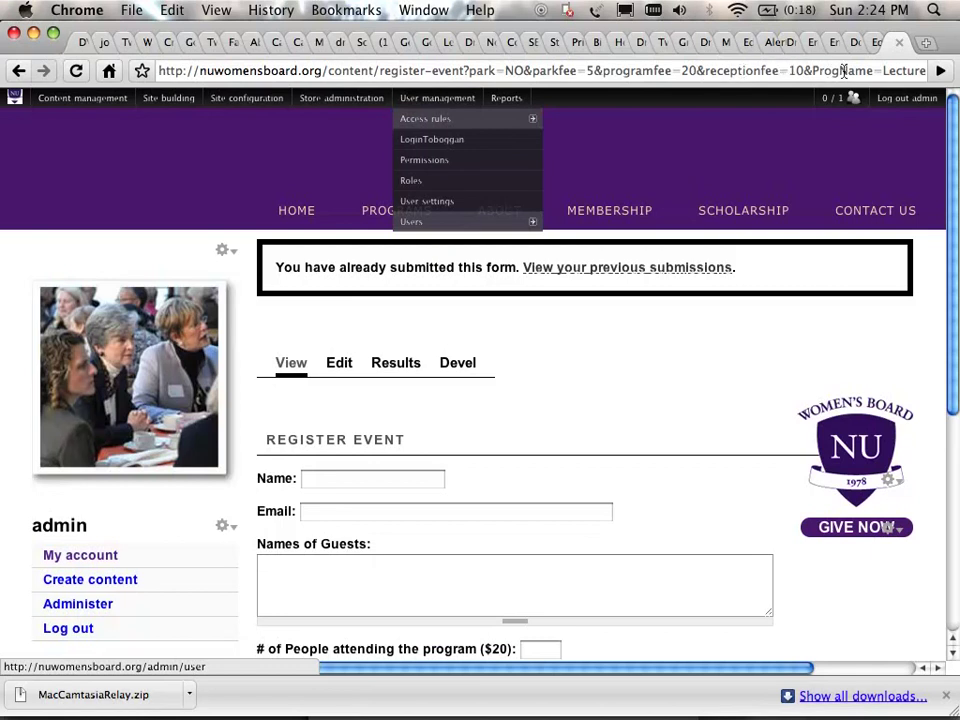
left_click(900, 72)
left_click_drag(900, 76, 900, 76)
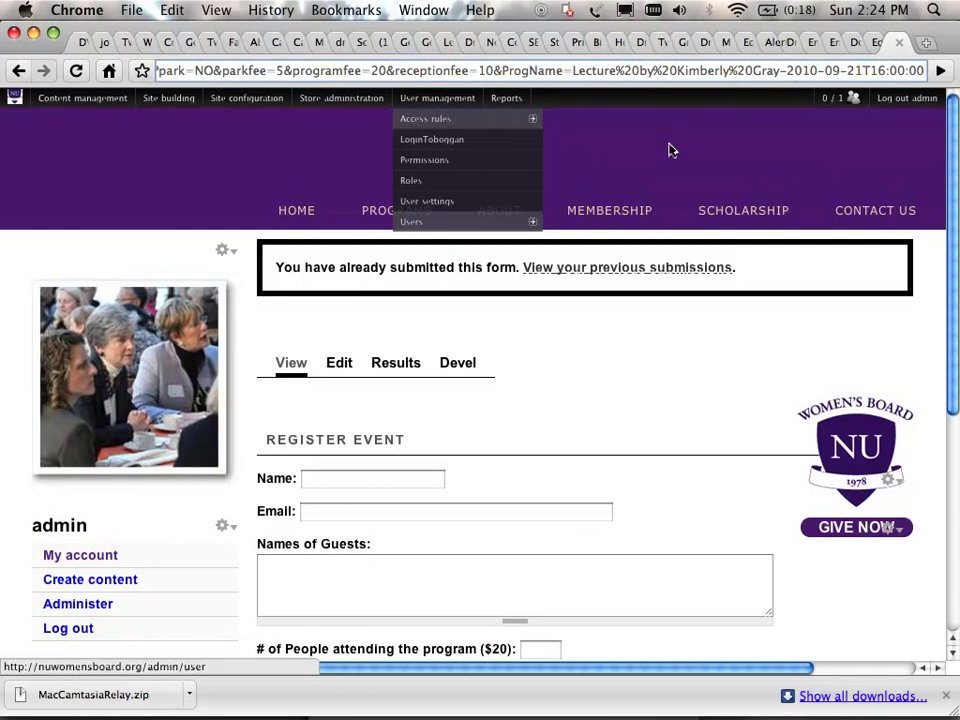
scroll(729, 379, "down", 5)
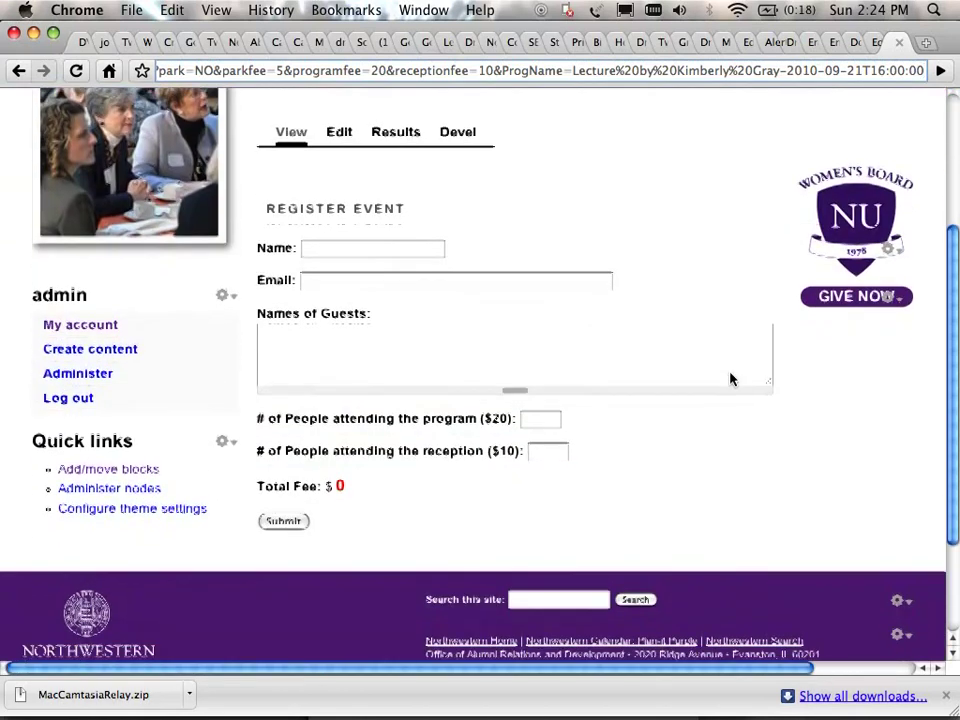
scroll(729, 379, "up", 1)
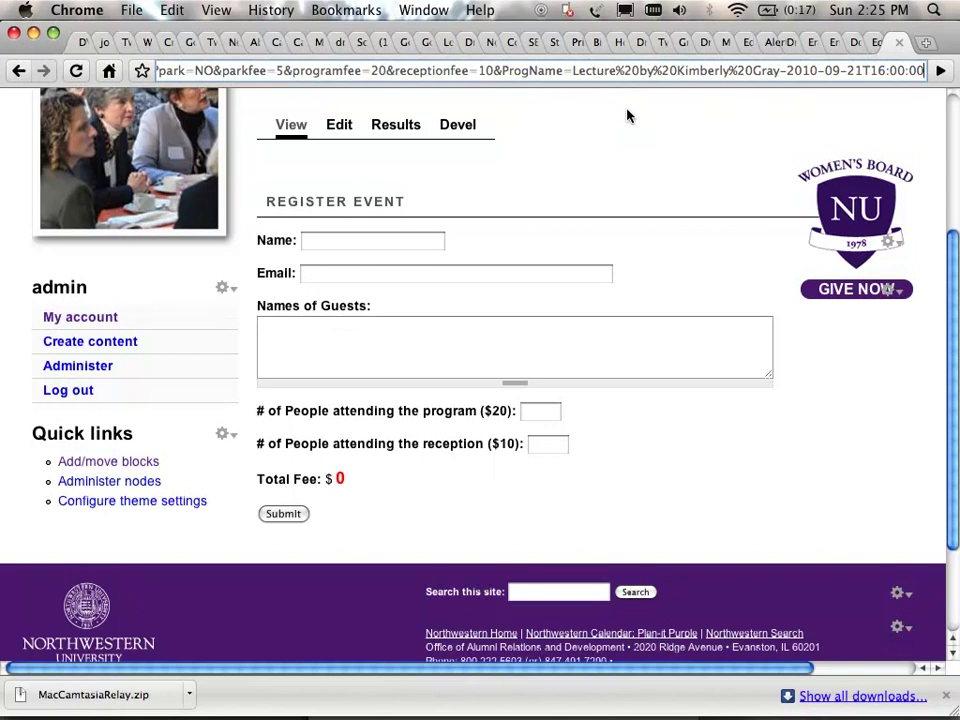
scroll(627, 116, "up", 1)
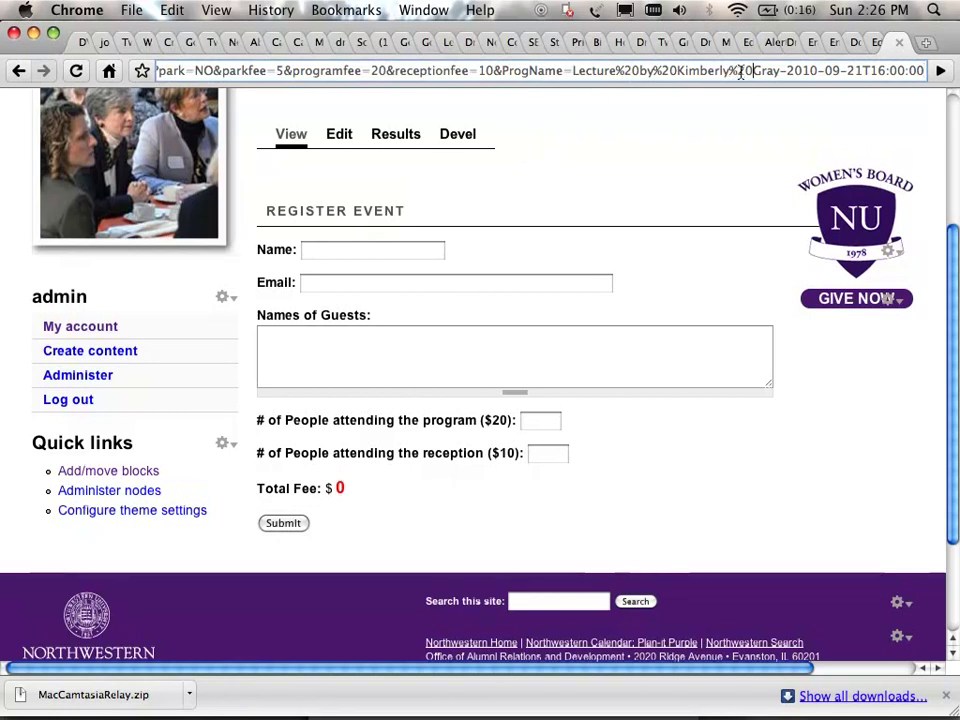
- Change %20 to %02 before Gray in the URL and reload the Register Event form
left_click(740, 72)
key("Delete")
key("Delete")
type("02")
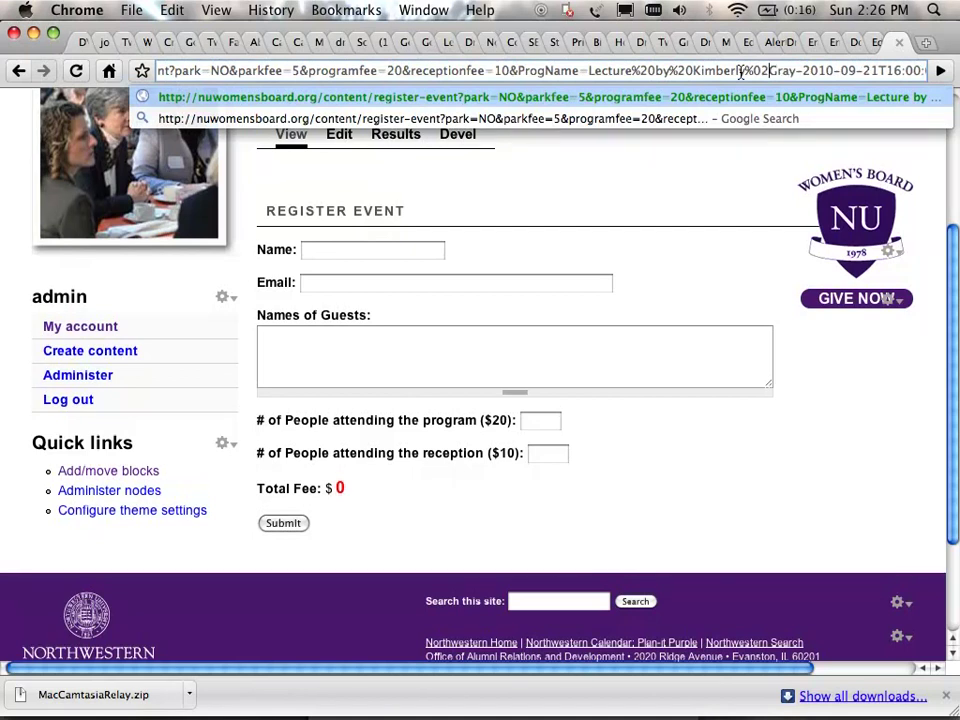
key("Return")
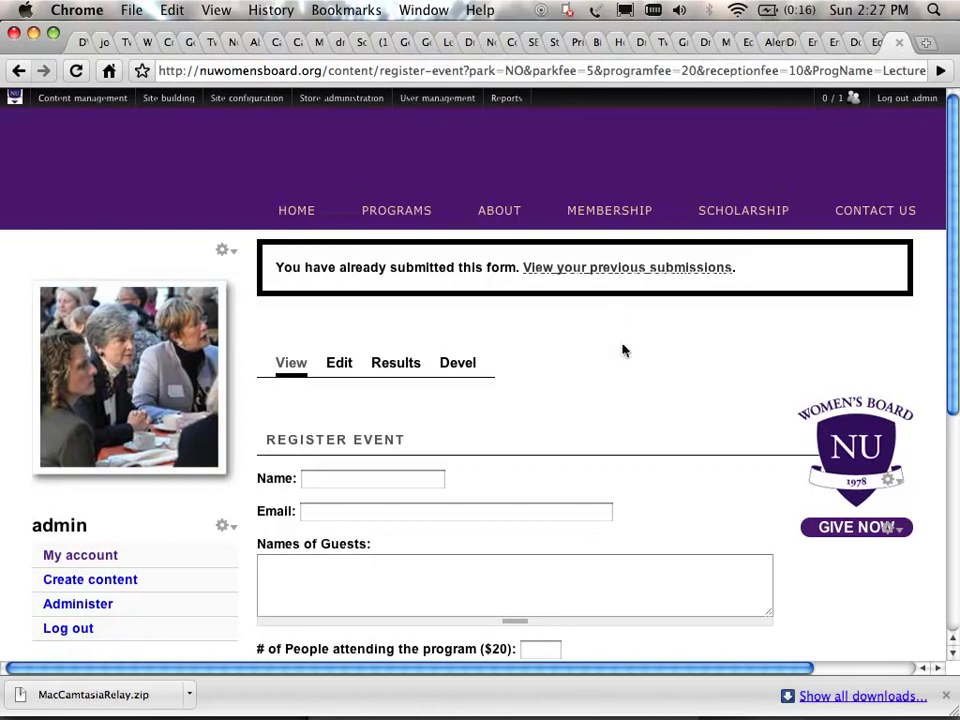
- Enter 2 program attendees and 3 reception attendees, then check the $70 Total Fee
scroll(624, 347, "down", 2)
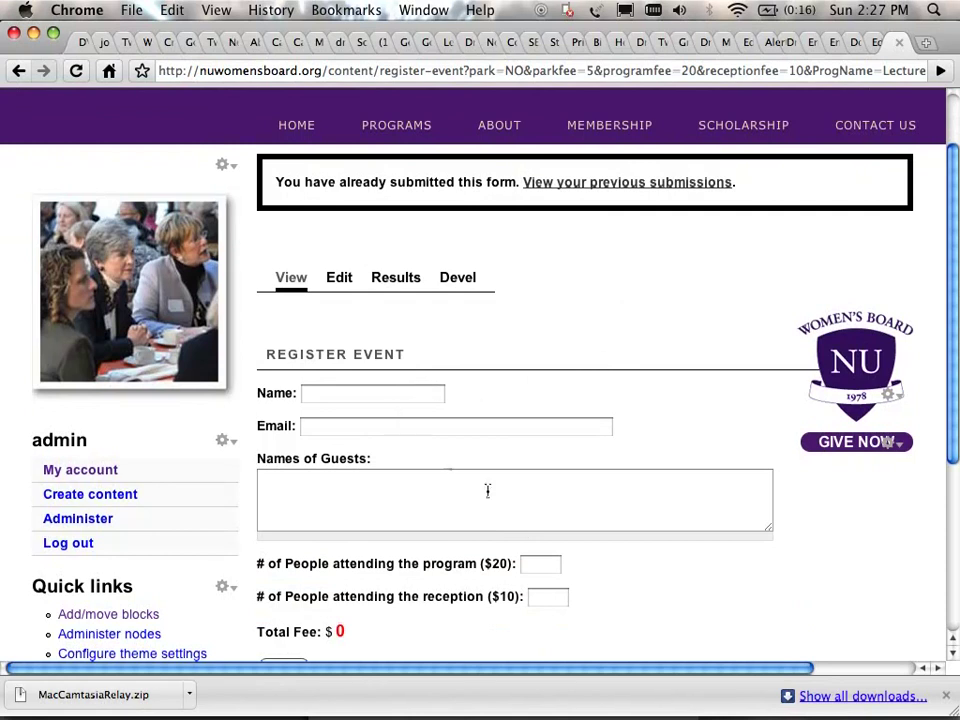
left_click(531, 565)
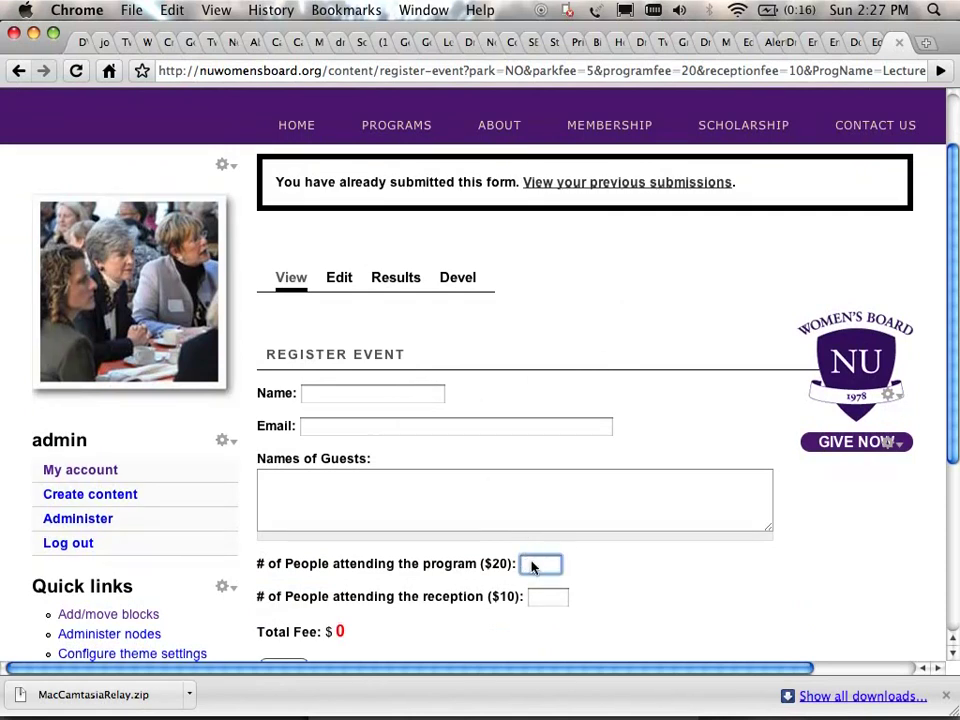
type("2")
key("Tab")
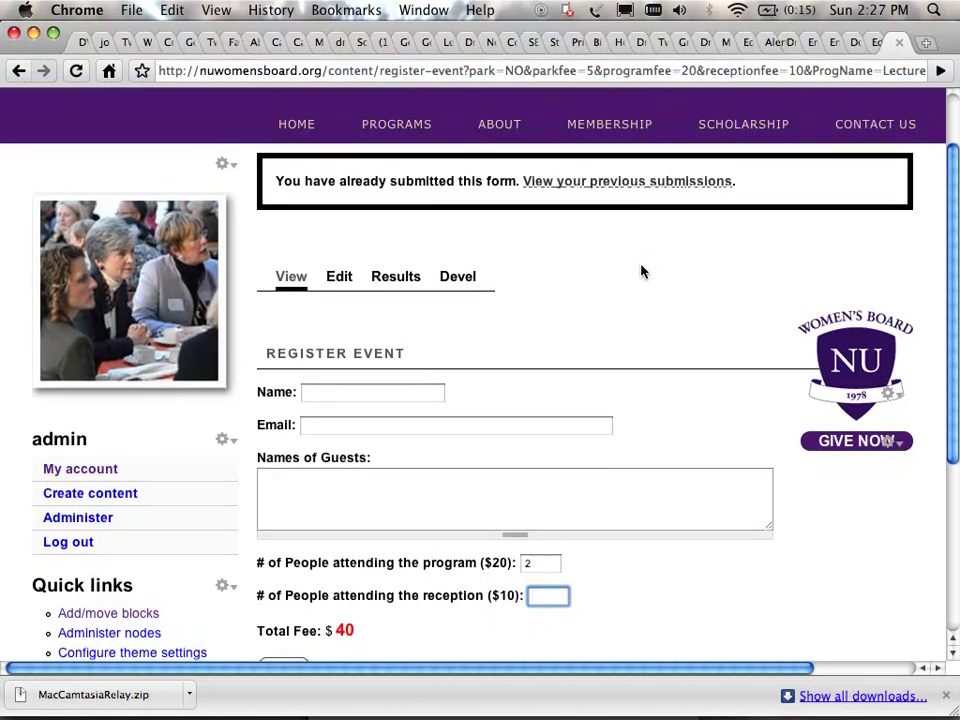
scroll(642, 271, "down", 2)
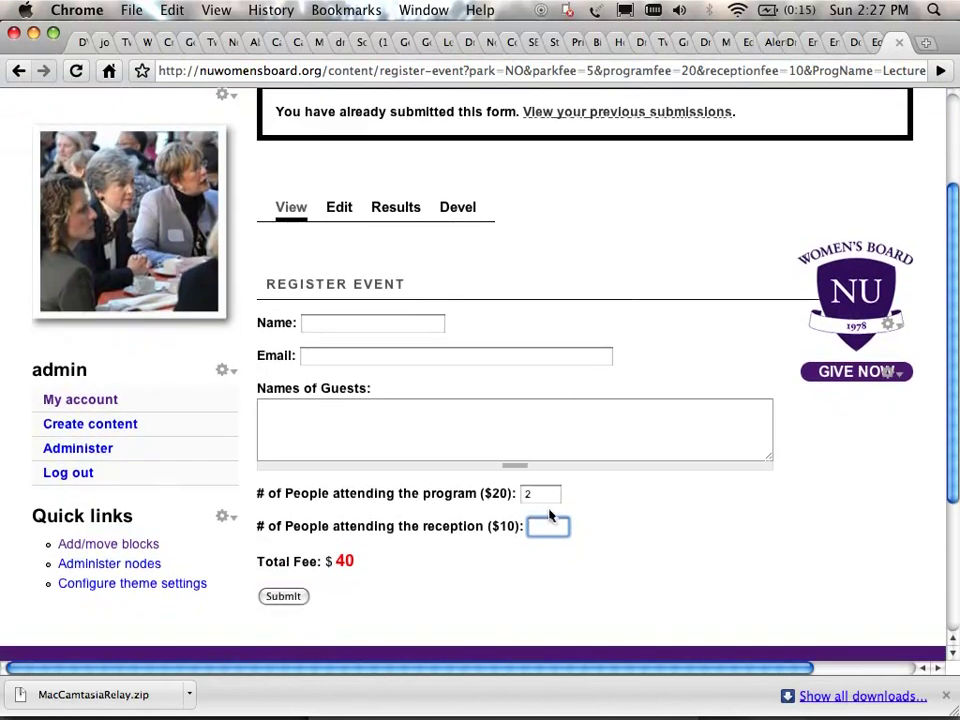
type("3")
key("Tab")
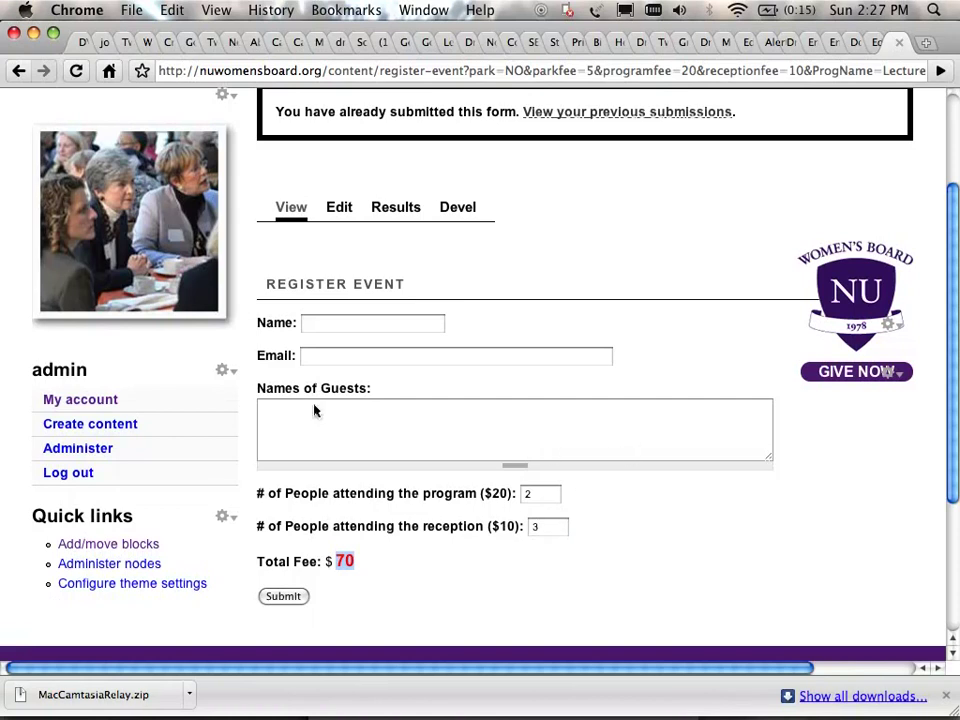
scroll(306, 522, "down", 1)
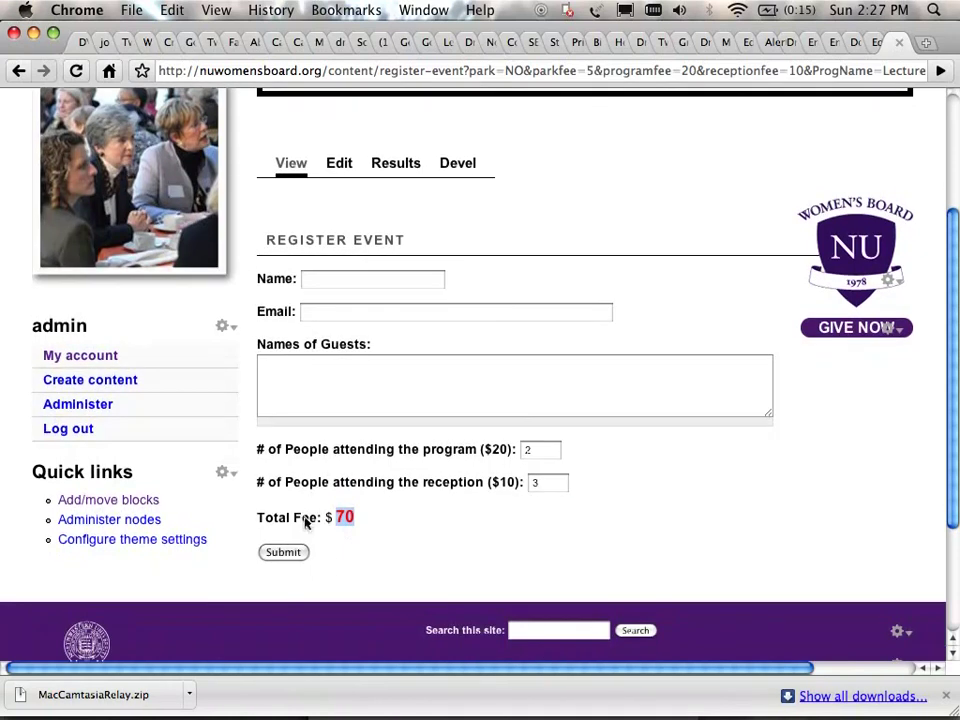
scroll(319, 518, "right", 3)
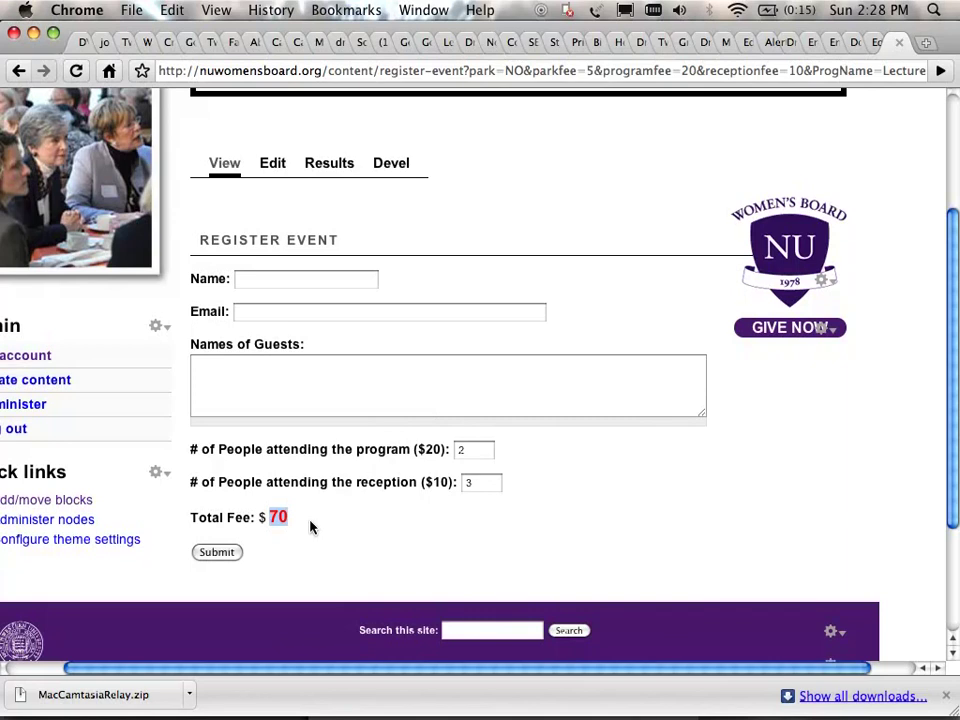
scroll(310, 527, "up", 2)
scroll(323, 518, "up", 1)
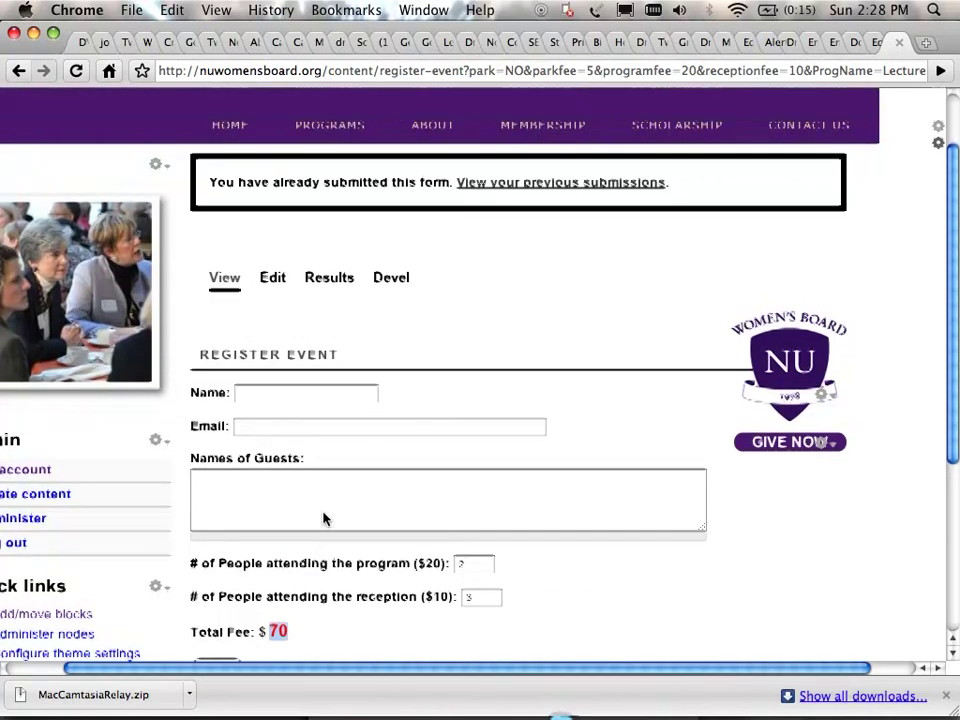
scroll(323, 518, "up", 1)
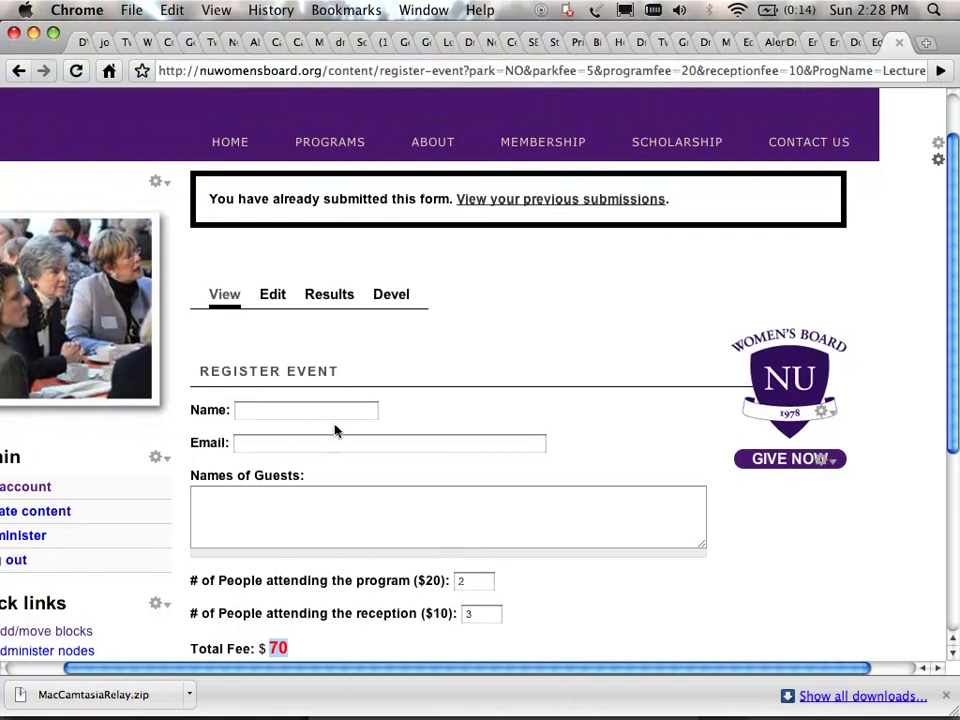
- Edit the Register Event webform and review its hidden ProgName, parkfee, progfee and recfee components
left_click(276, 298)
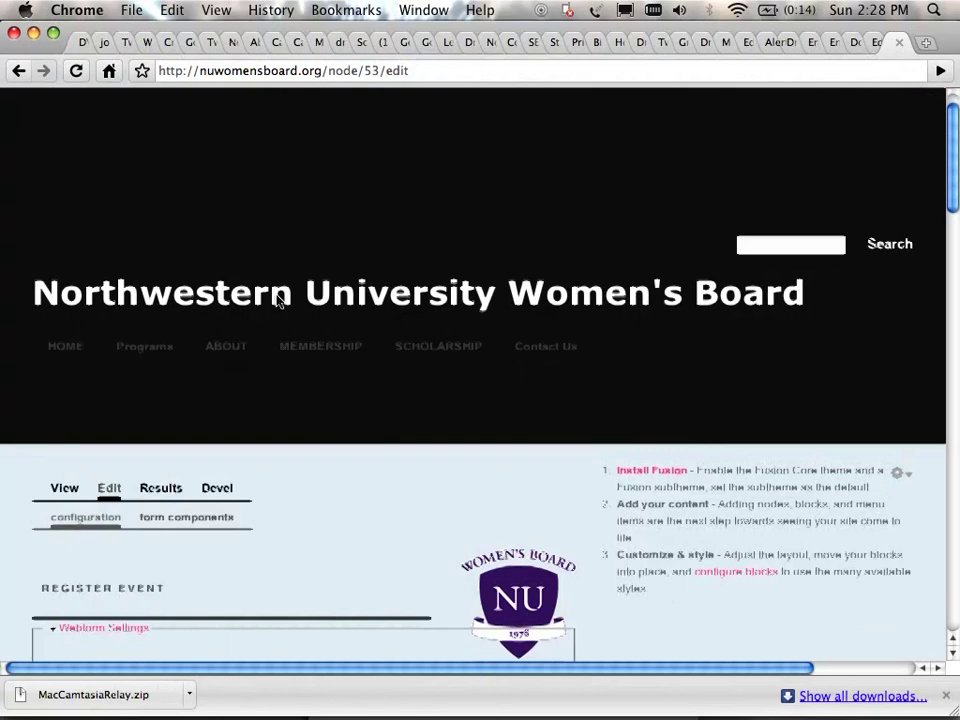
scroll(274, 300, "down", 6)
scroll(274, 300, "up", 4)
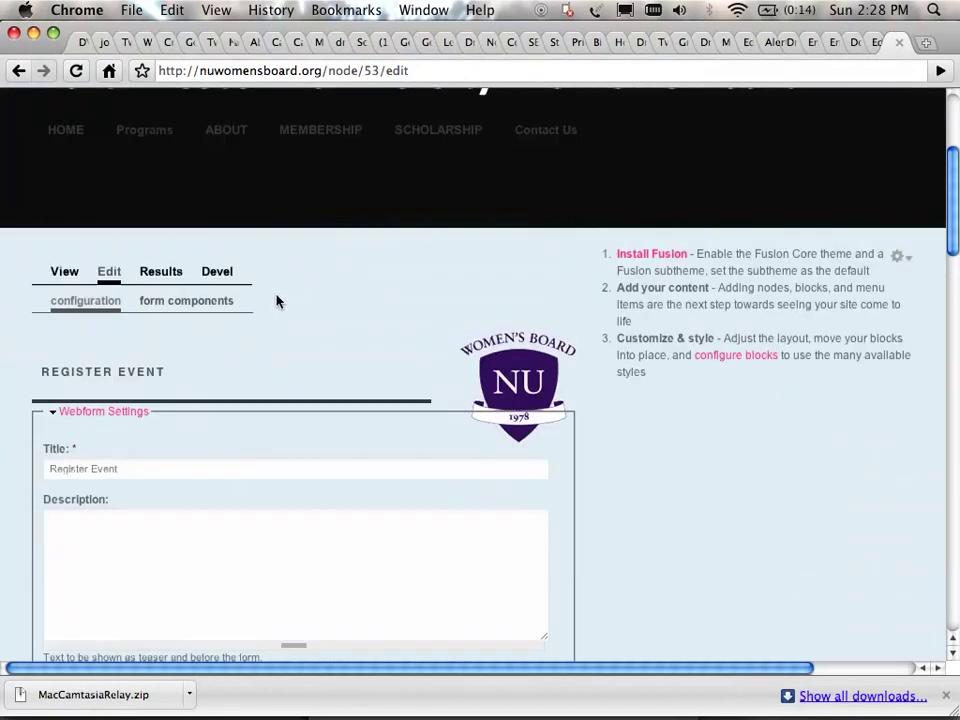
left_click(201, 300)
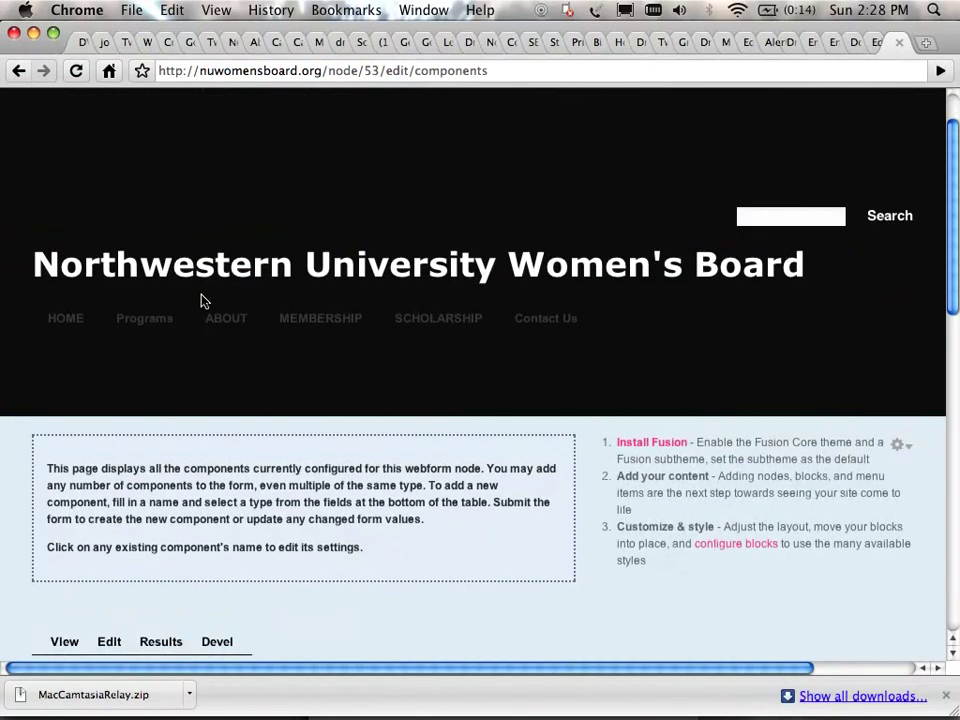
key("super+Tab")
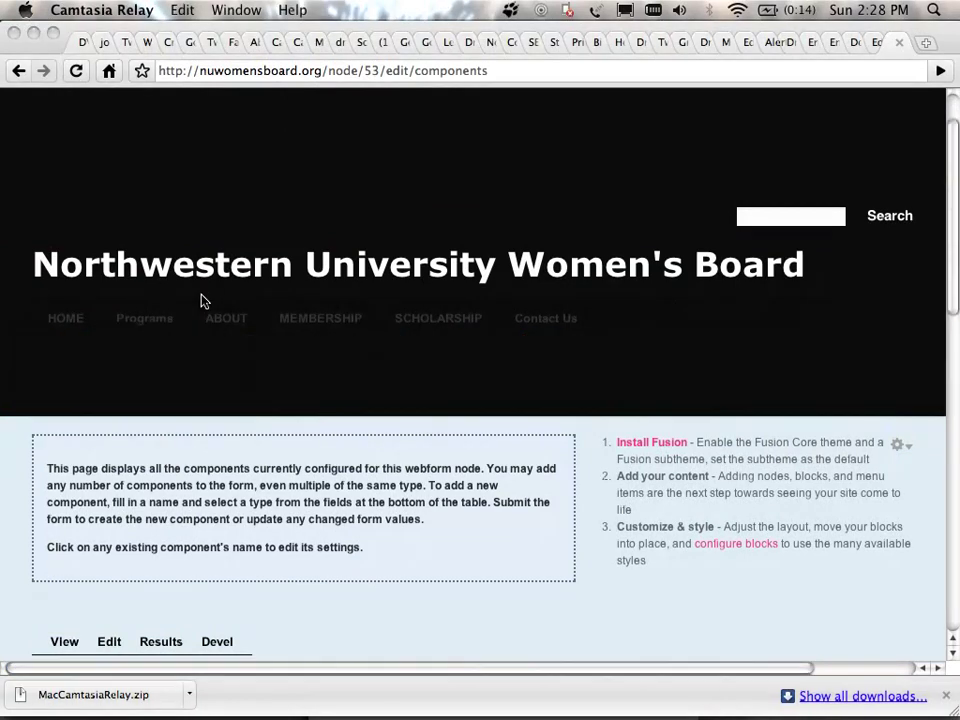
key("super+Tab")
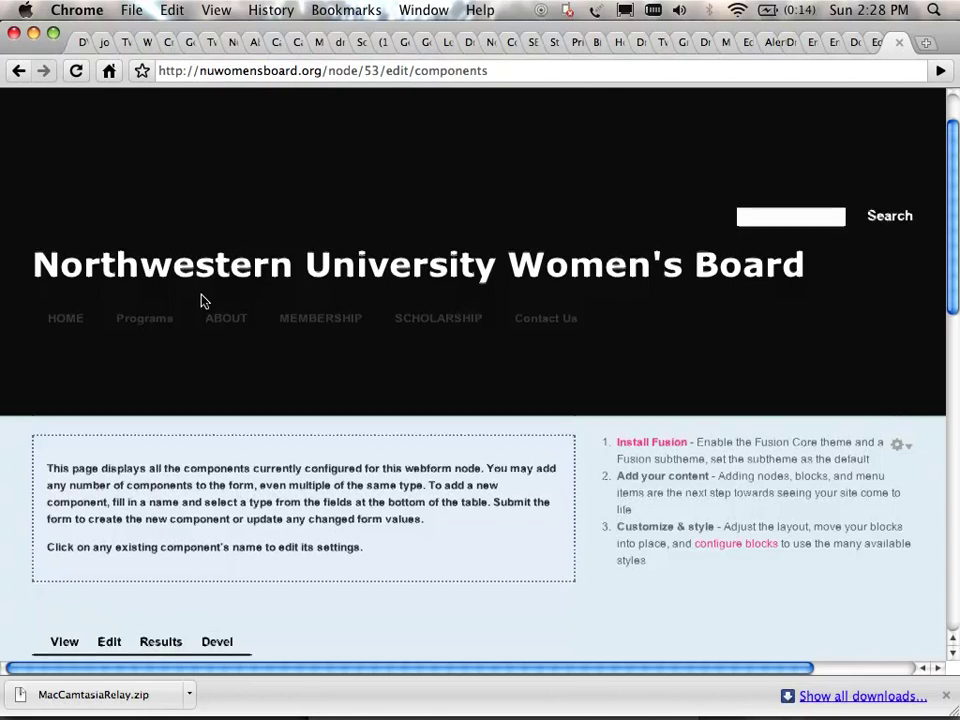
scroll(201, 301, "down", 10)
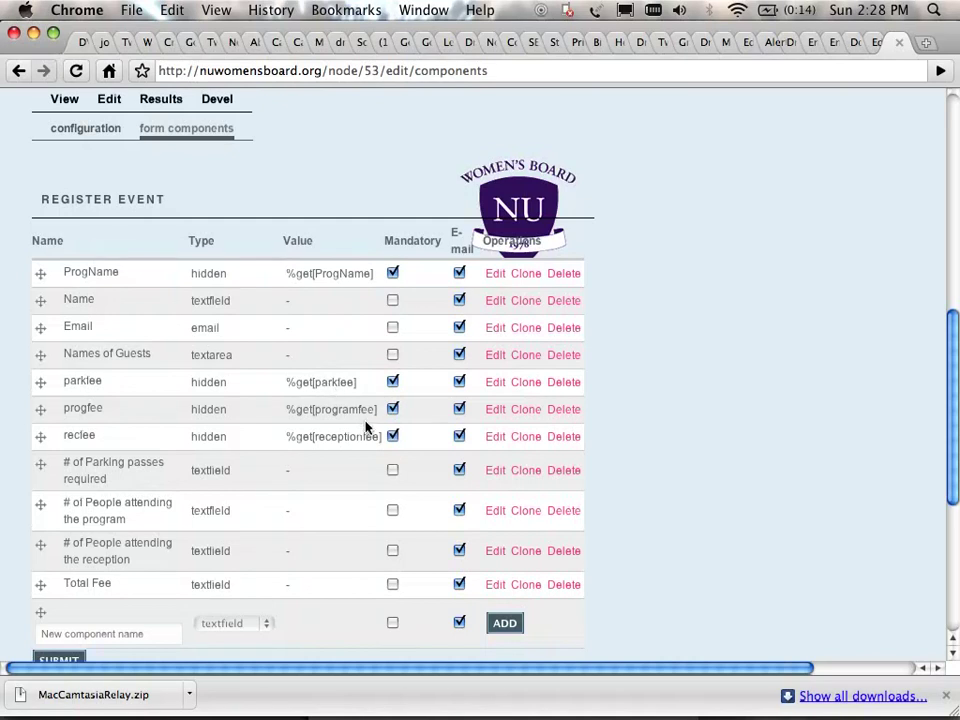
scroll(336, 452, "down", 1)
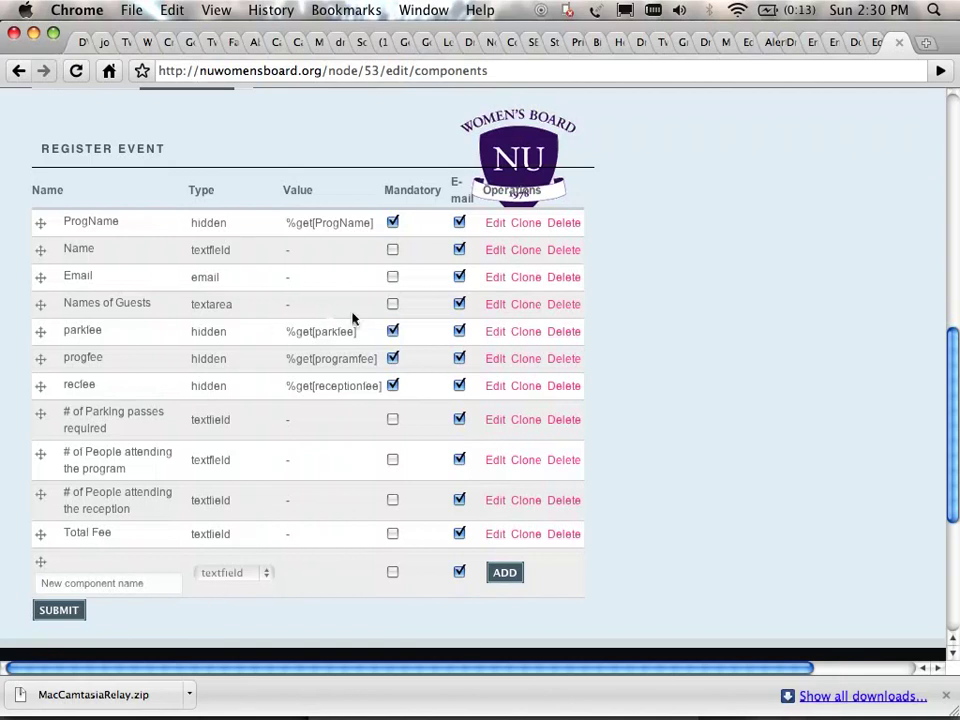
- Drop a stray new tab, return to the site tab and open its Programs page
key("super+t")
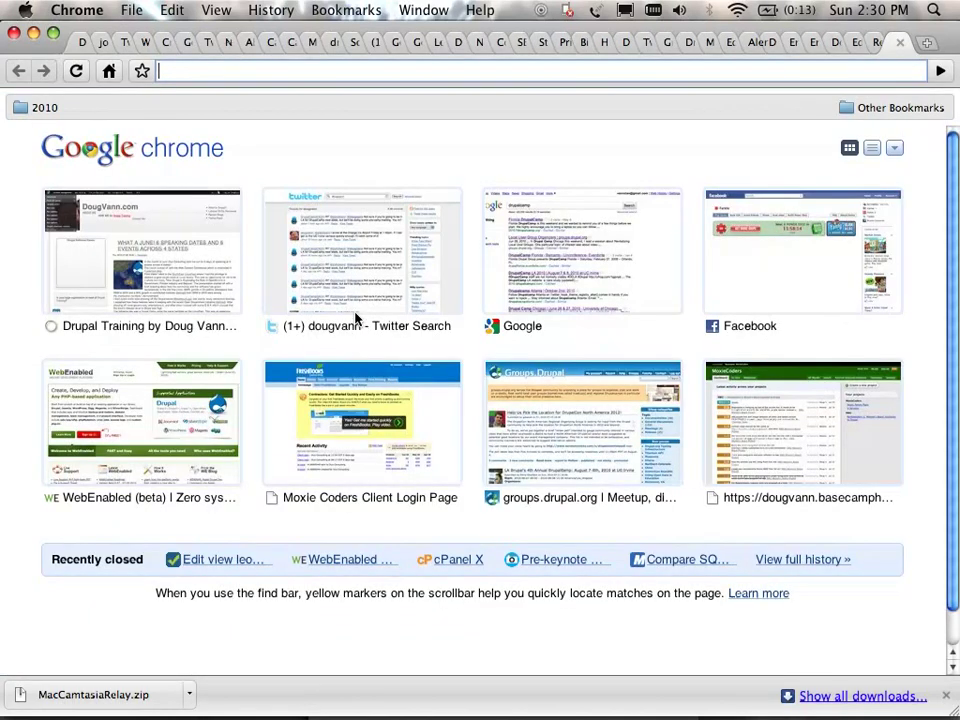
type("un")
key("BackSpace")
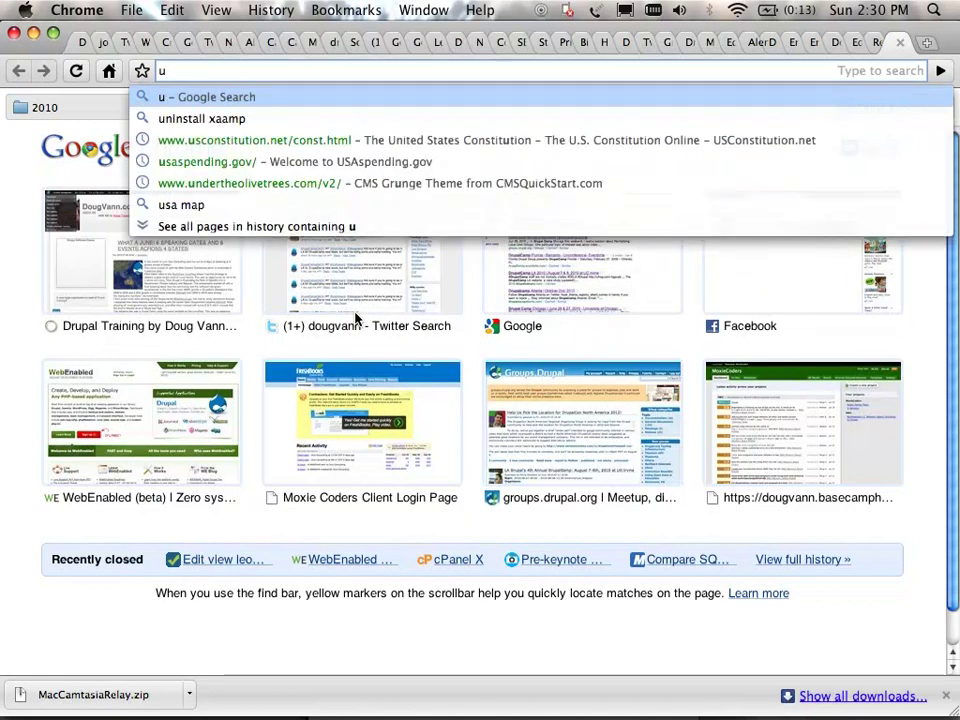
type("w")
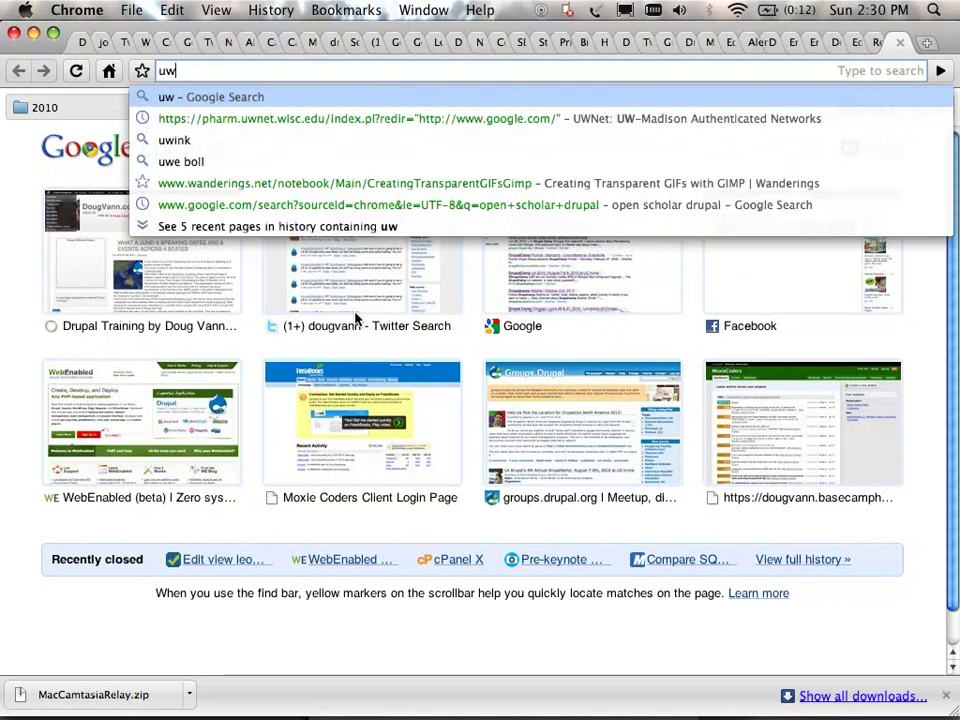
key("Escape")
key("ctrl+shift+Tab")
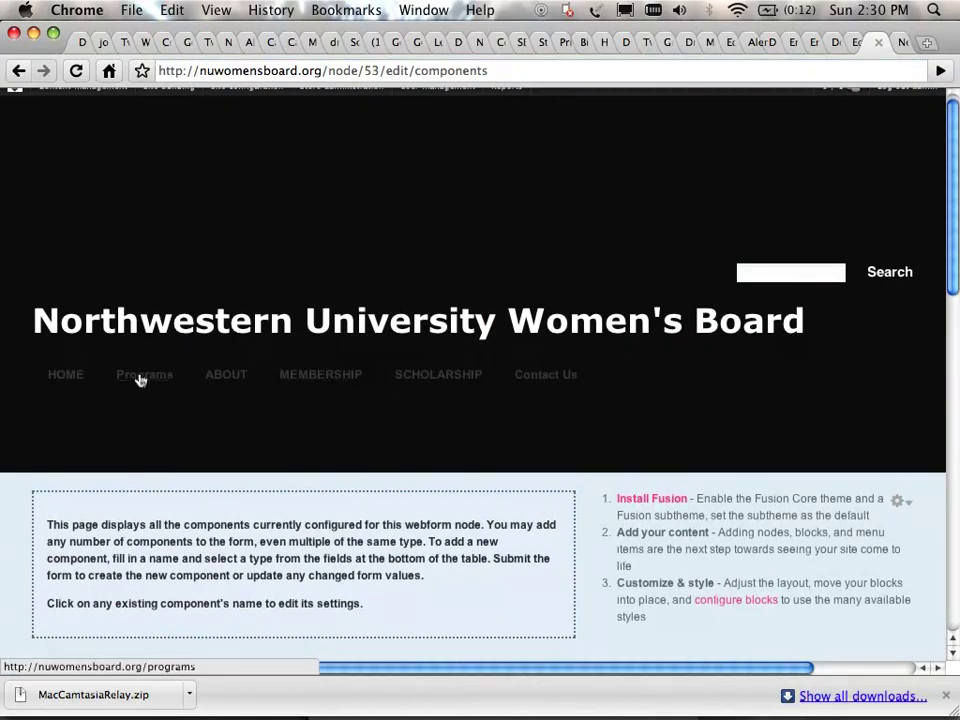
left_click(141, 378)
scroll(239, 365, "down", 5)
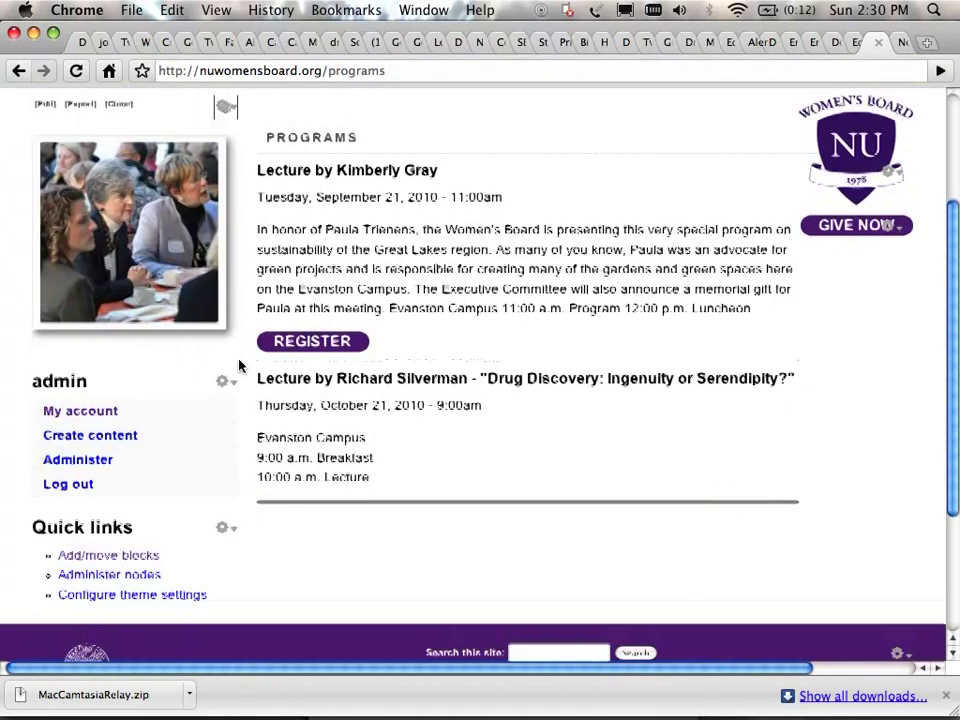
- Open the first lecture's Register form and fill Name, Email and Guests with test values
left_click(302, 252)
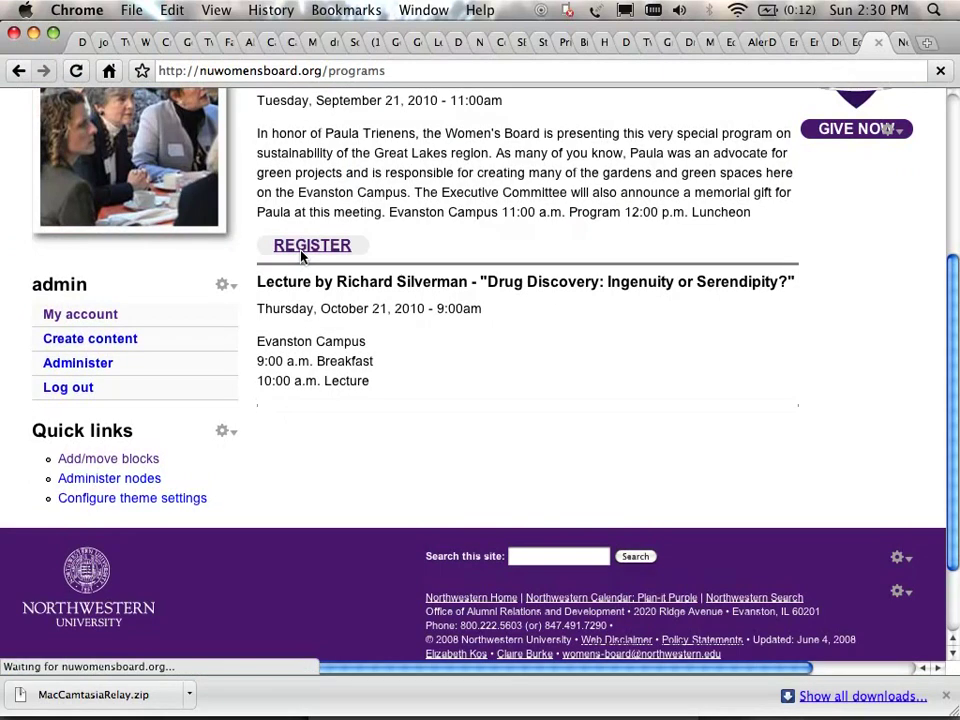
scroll(328, 285, "down", 1)
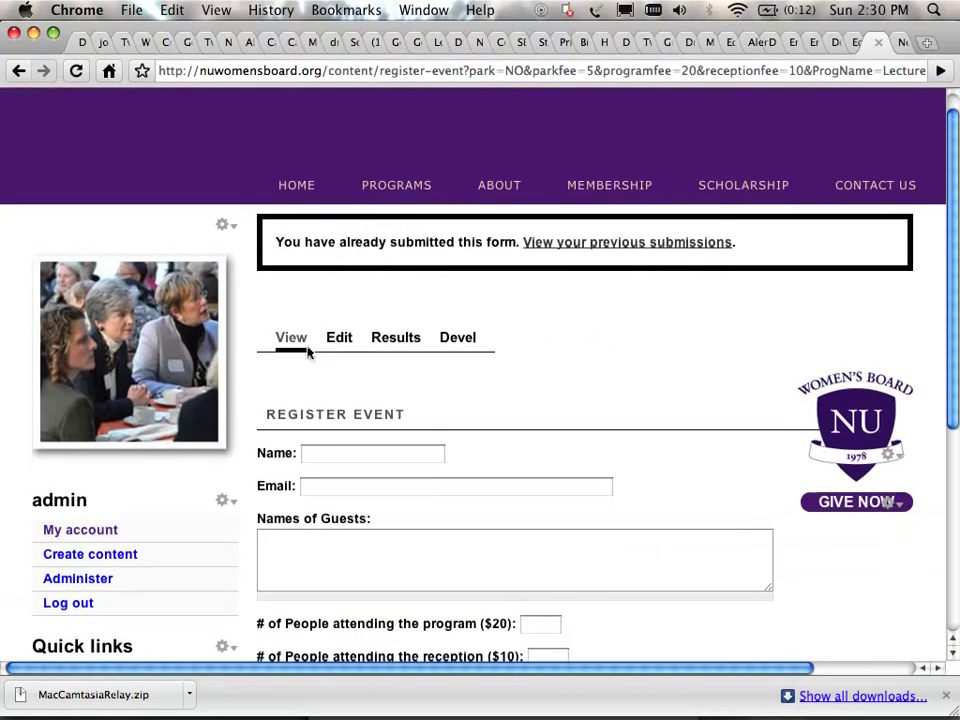
left_click(341, 455)
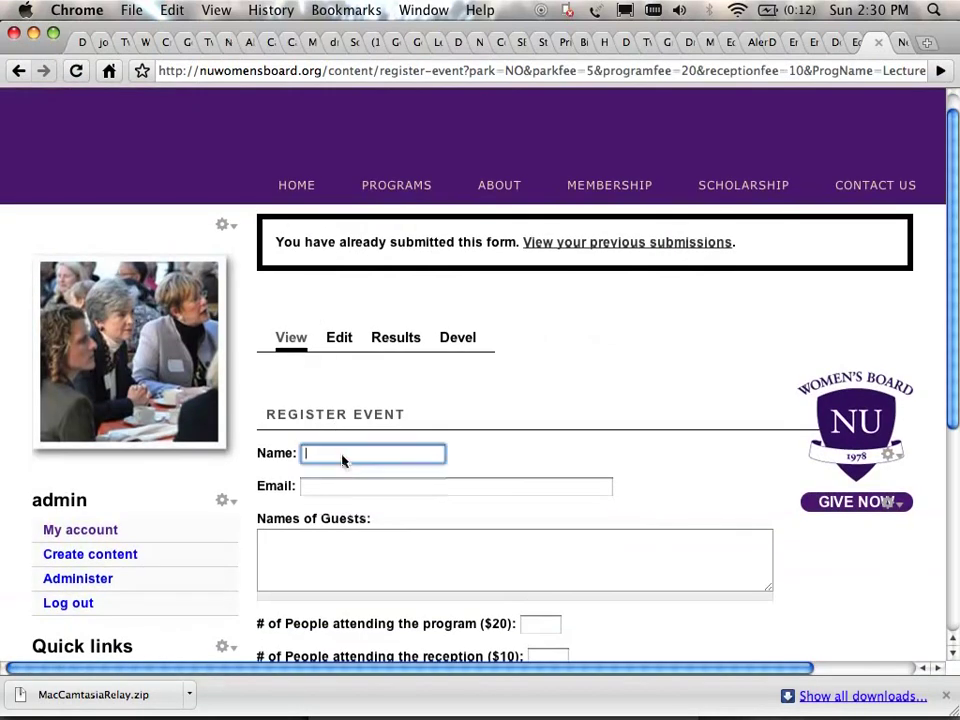
type("test")
key("Tab")
type("test")
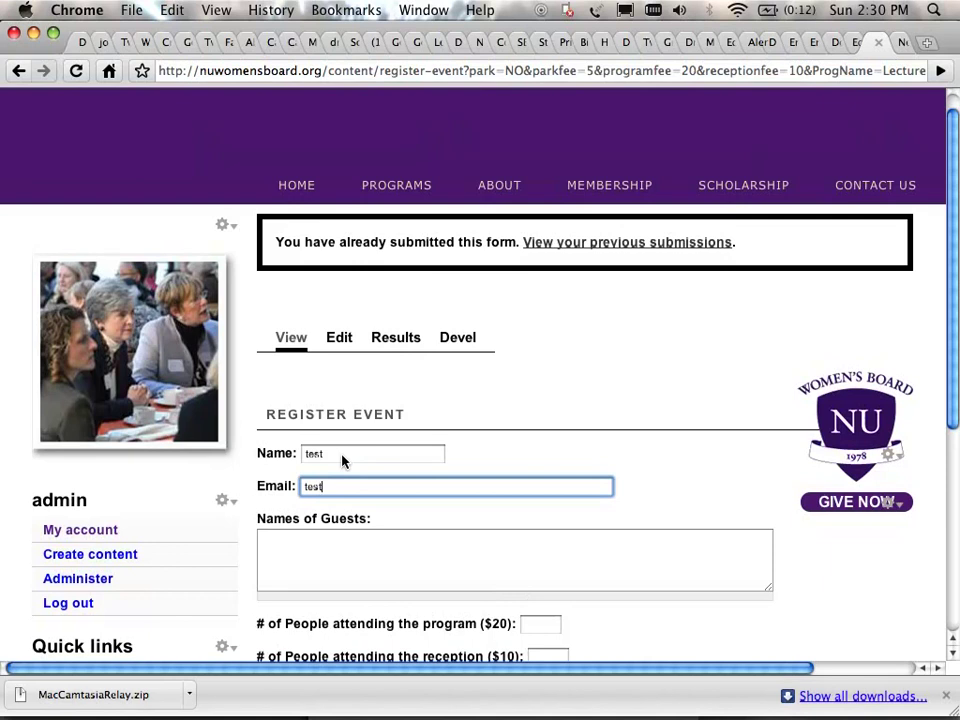
type("@test.com")
key("Tab")
type("test")
- Enter 1 program attendee and 1 reception attendee, then submit the registration
key("Tab")
scroll(358, 489, "down", 3)
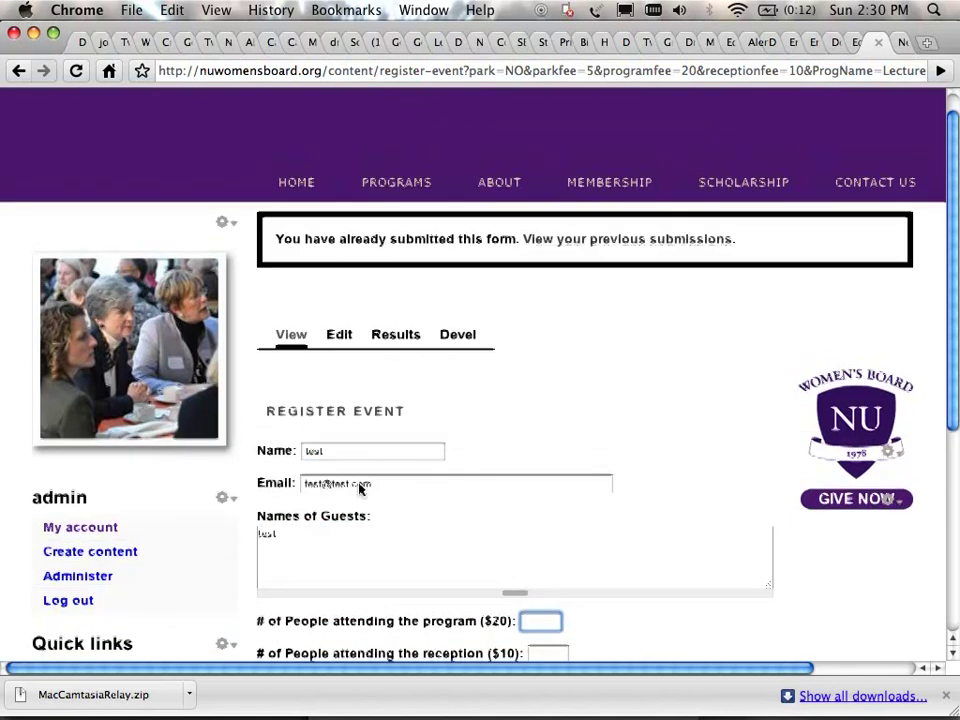
type("1")
key("Tab")
type("1")
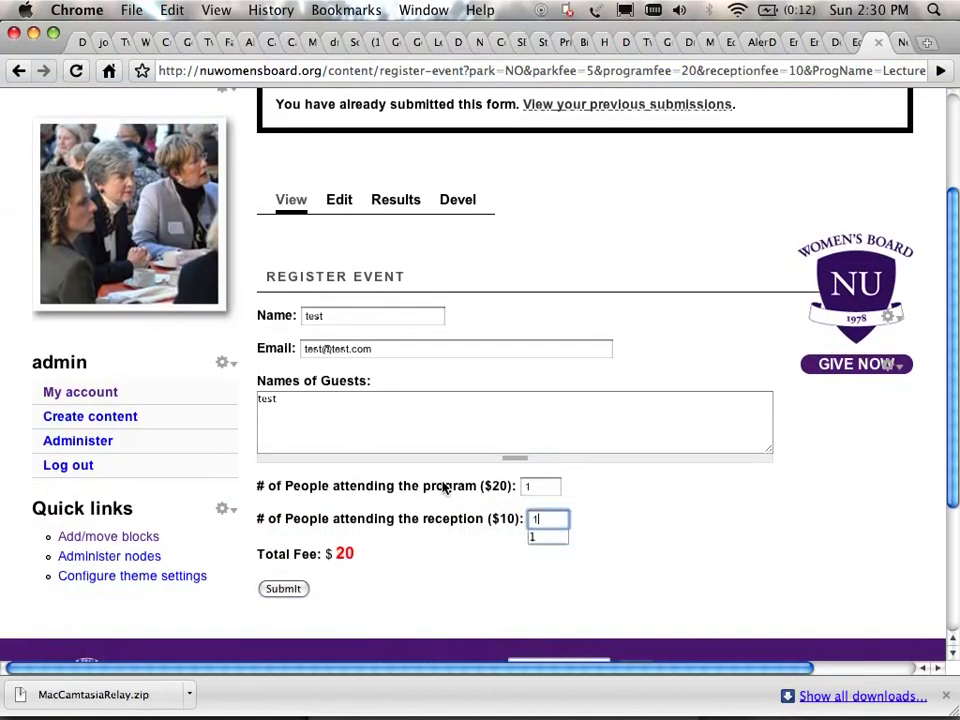
left_click(283, 588)
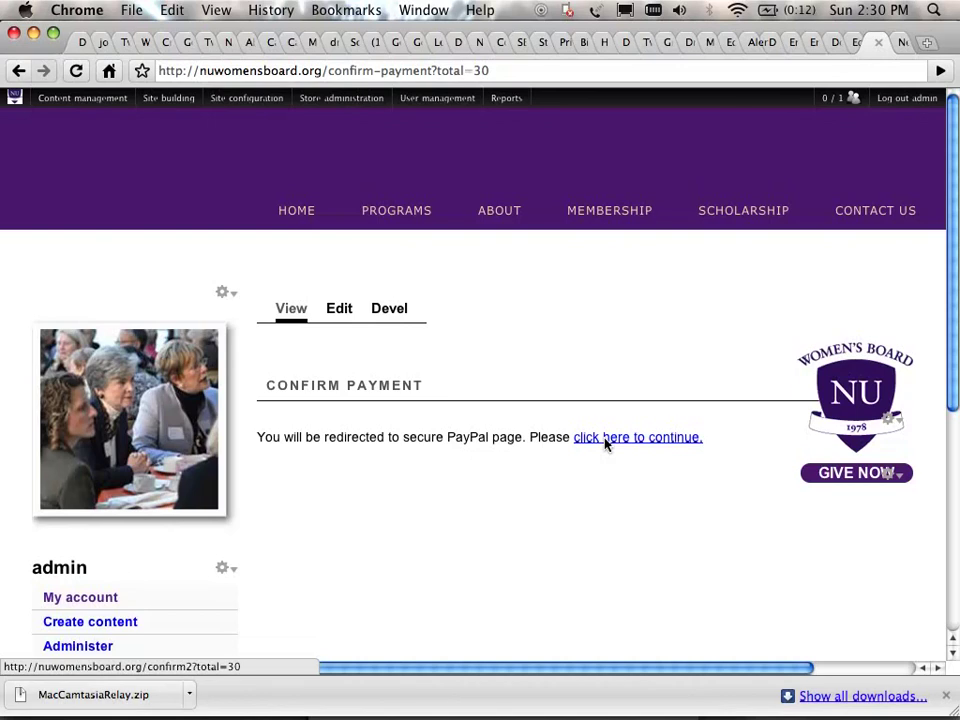
- Continue from the $30 Confirm Payment page to PayPal's Payflow Link credit-card form
left_click(605, 441)
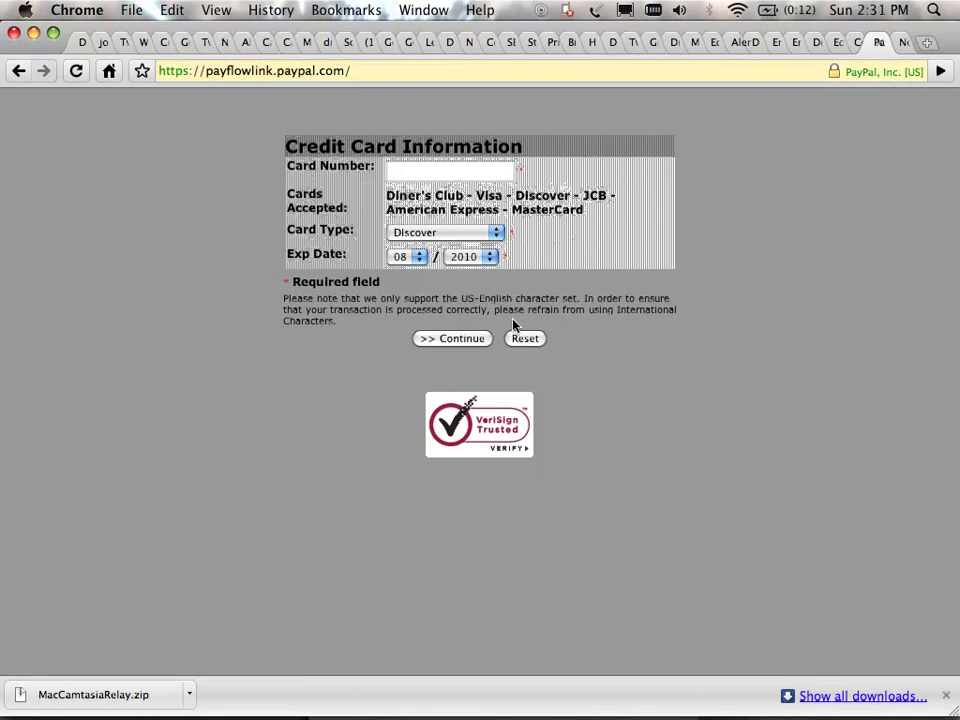
- Go back from PayPal to the site's $30 Confirm Payment page
key("super+bracketleft")
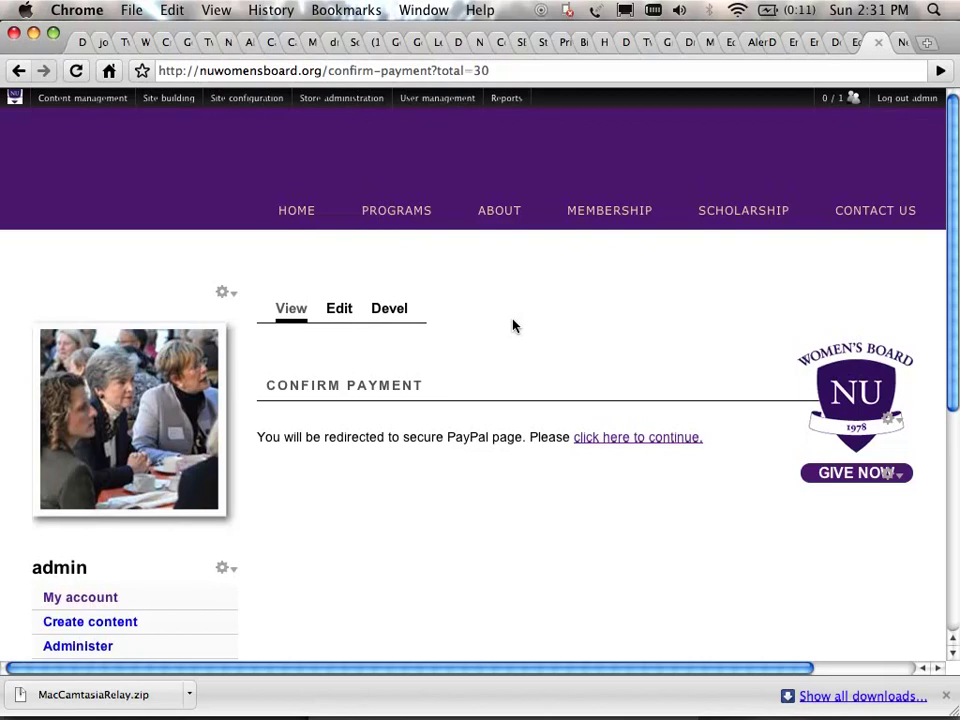
- Load dougvann.com in a new browser tab
key("ctrl+t")
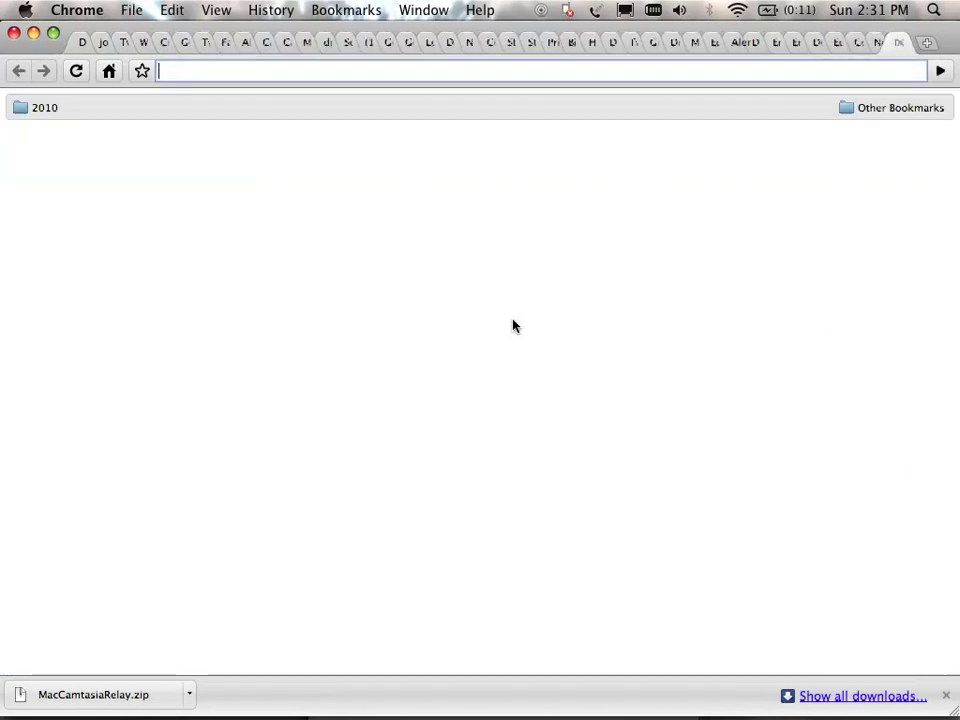
type("douv")
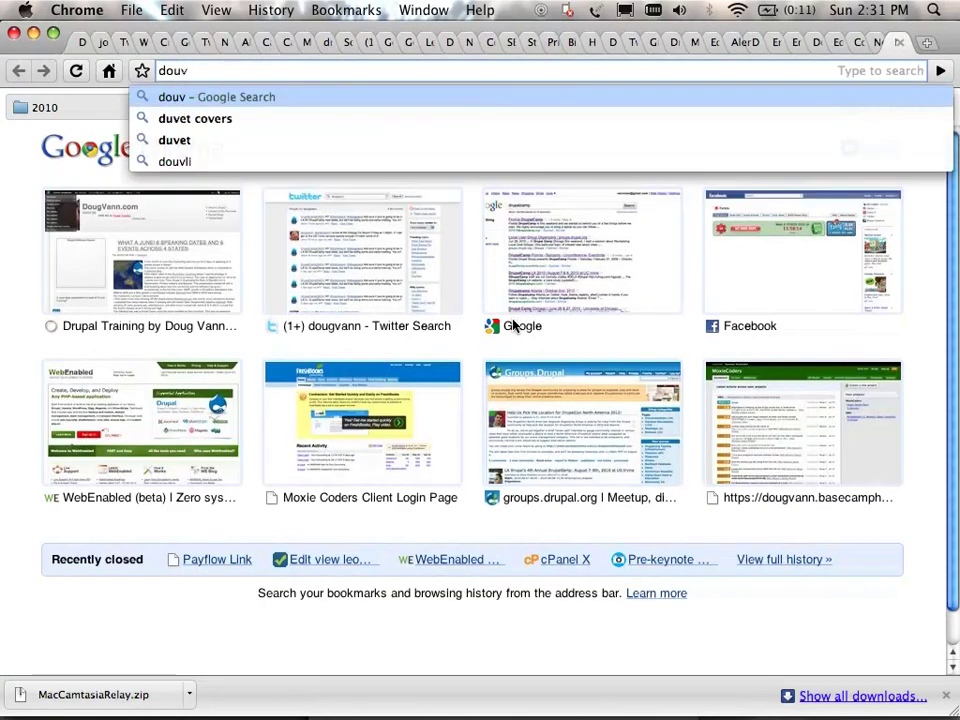
key("BackSpace")
type("gvann.com/")
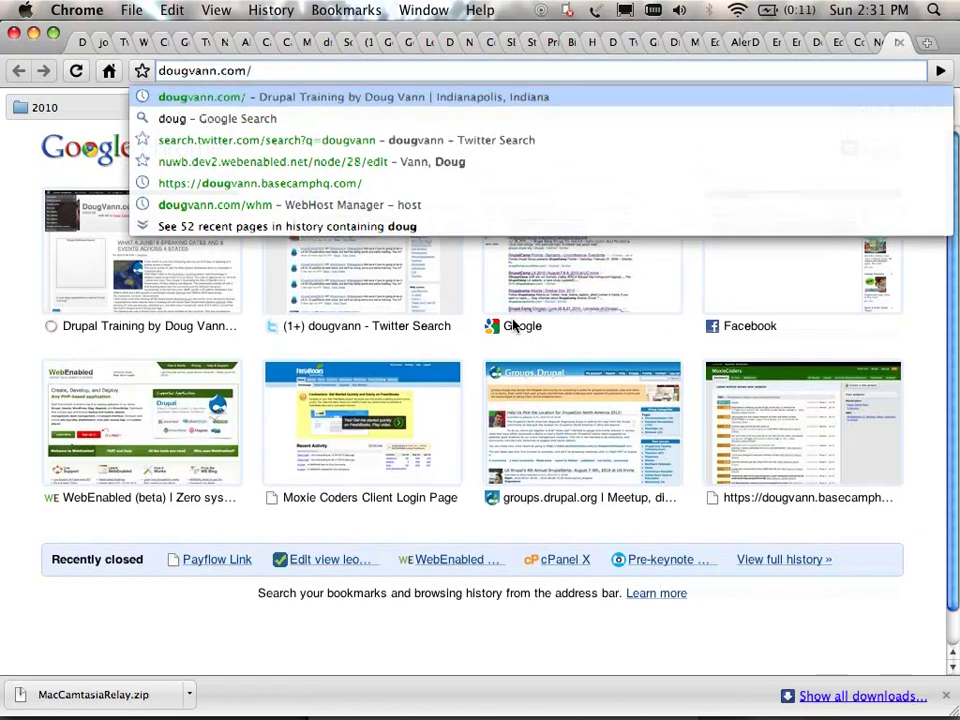
key("Return")
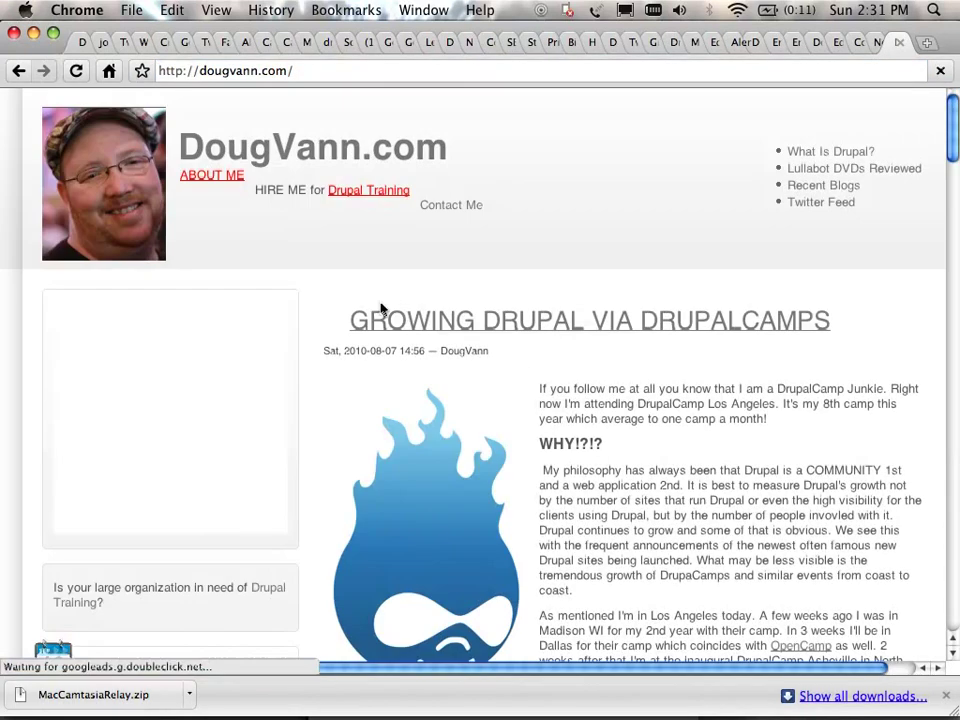
- Log in through the User Login block and open Content management > Webforms
scroll(381, 310, "down", 5)
scroll(381, 310, "down", 10)
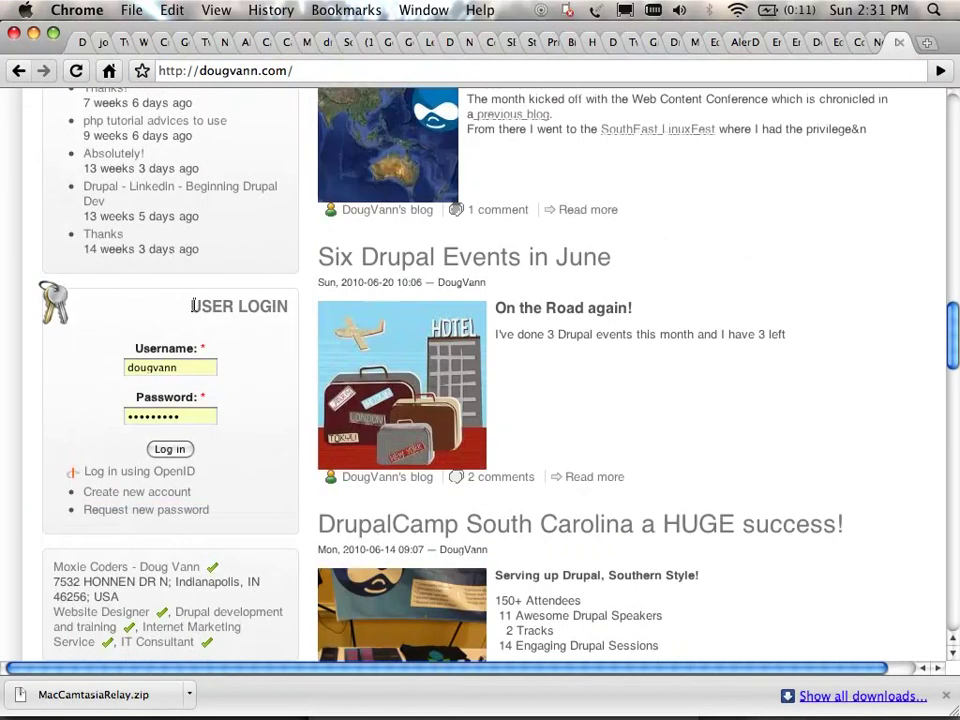
left_click(174, 449)
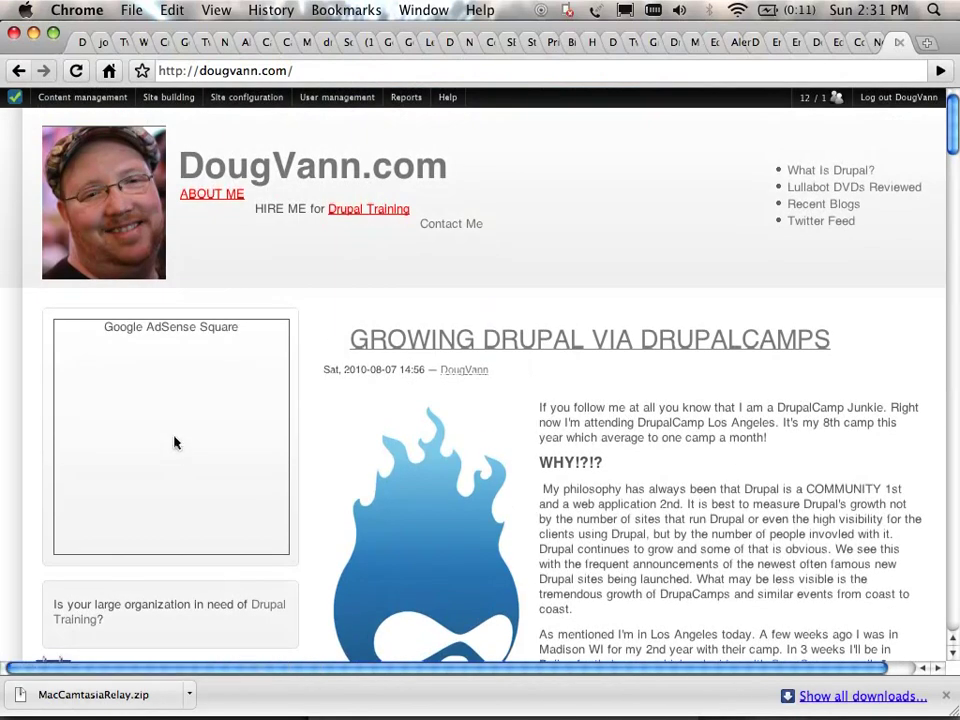
mouse_move(82, 97)
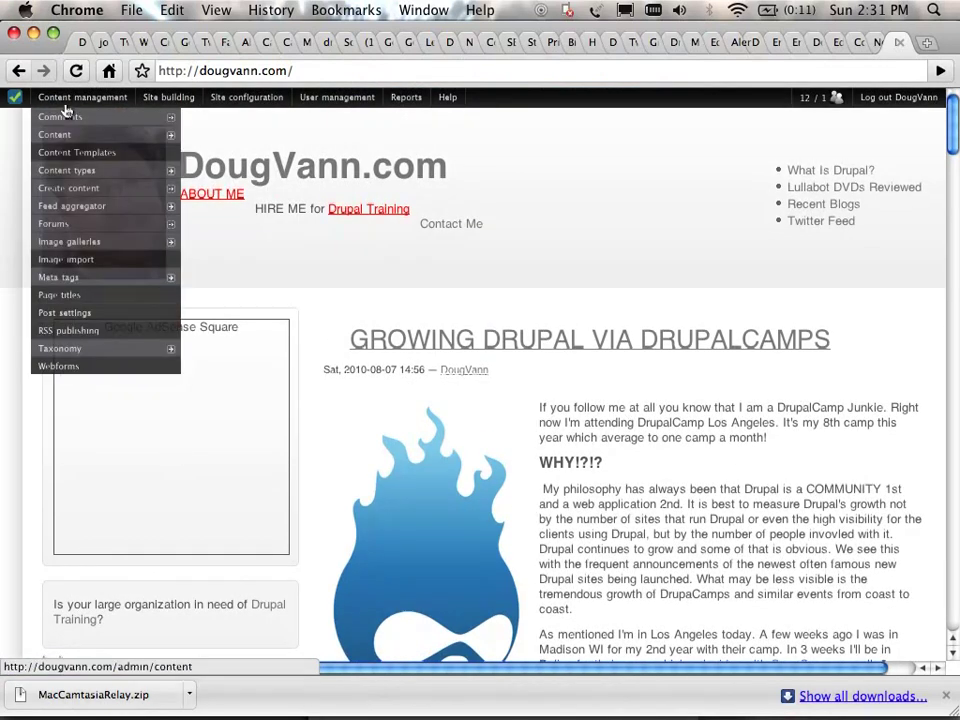
left_click(60, 367)
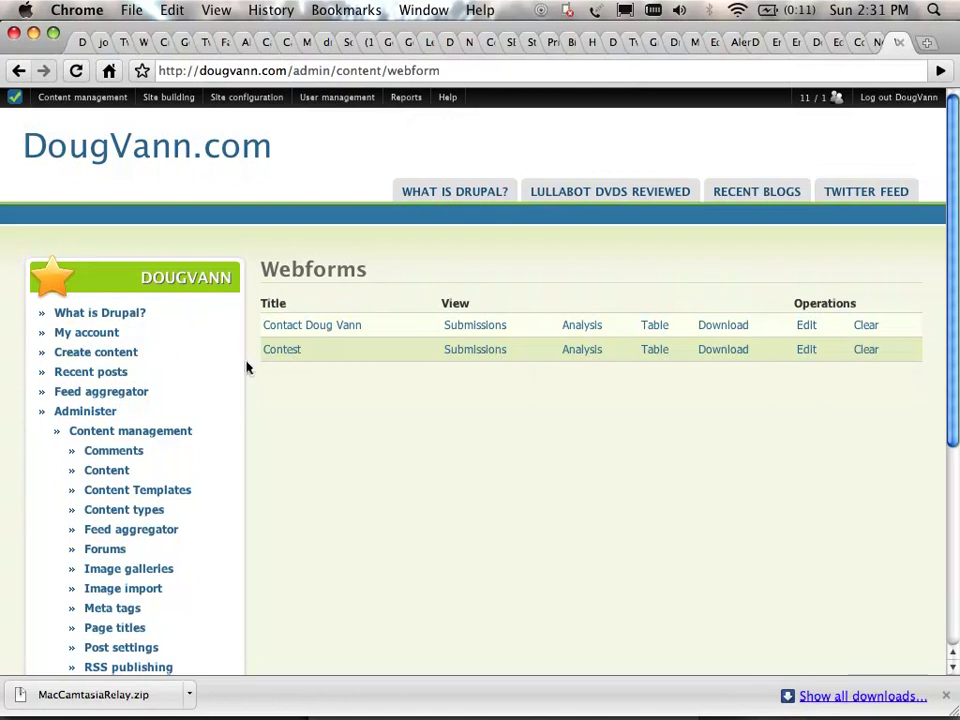
- Show the contact webform's submissions and page to the last page, entries 91–106
left_click(470, 327)
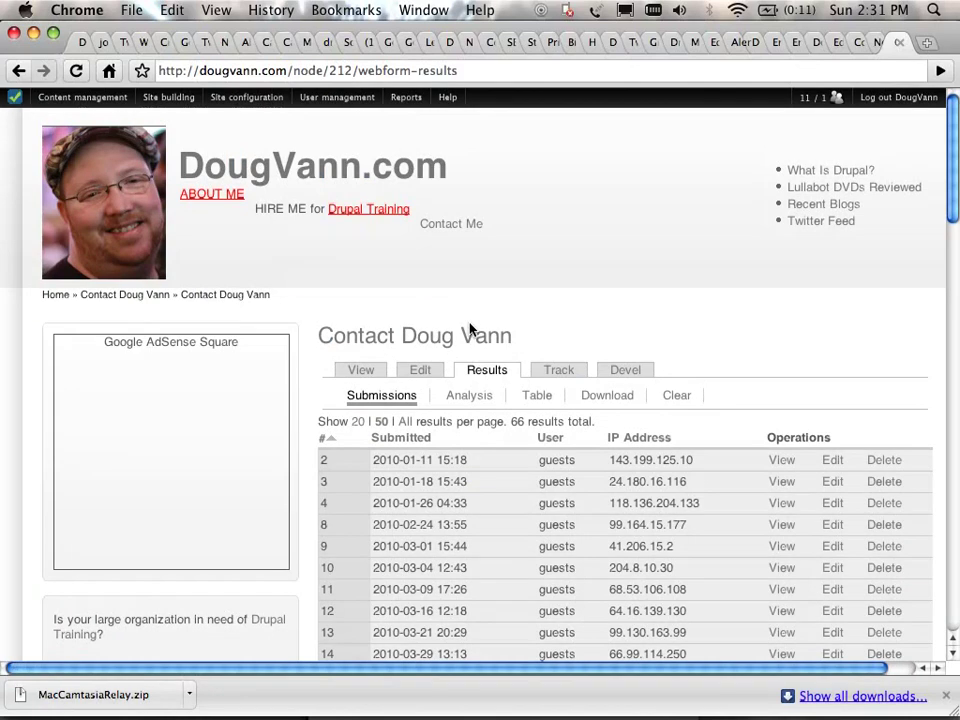
scroll(470, 328, "down", 3)
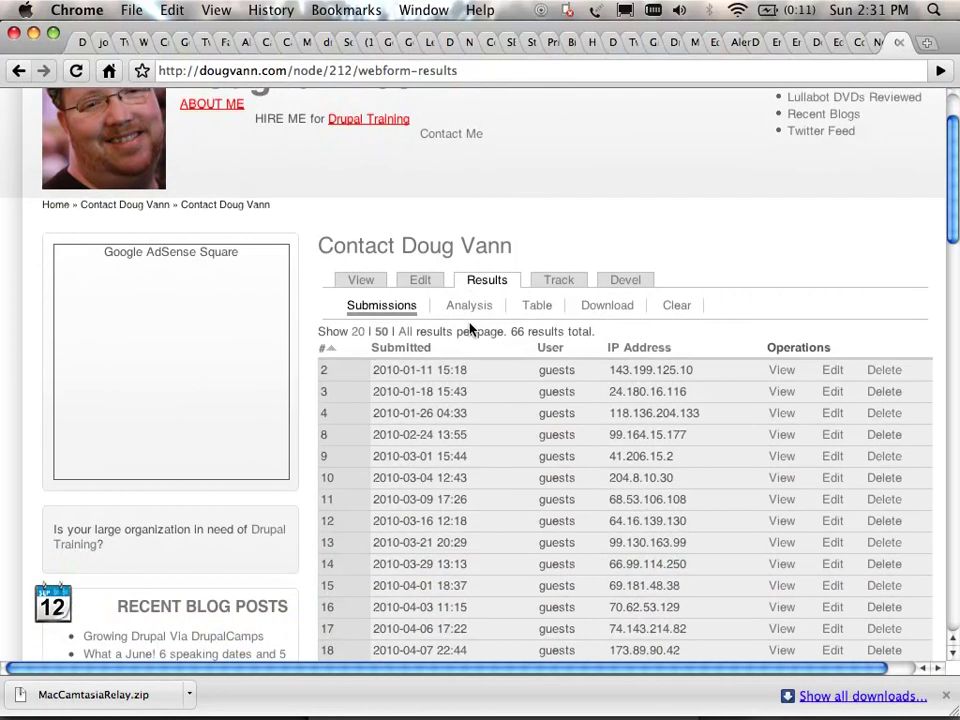
scroll(470, 328, "down", 10)
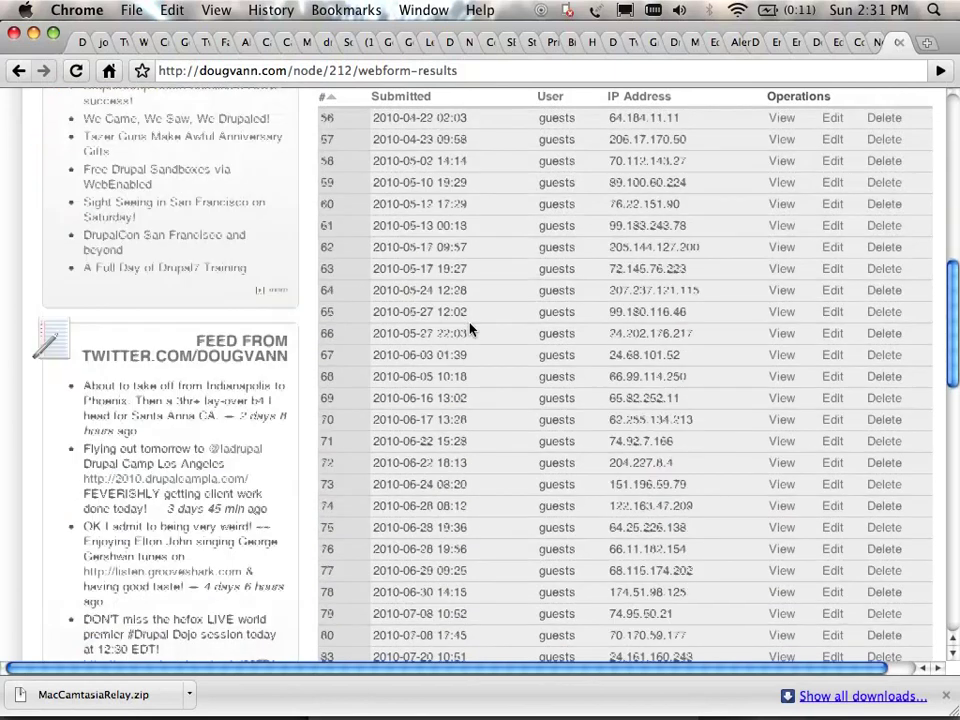
scroll(470, 328, "down", 10)
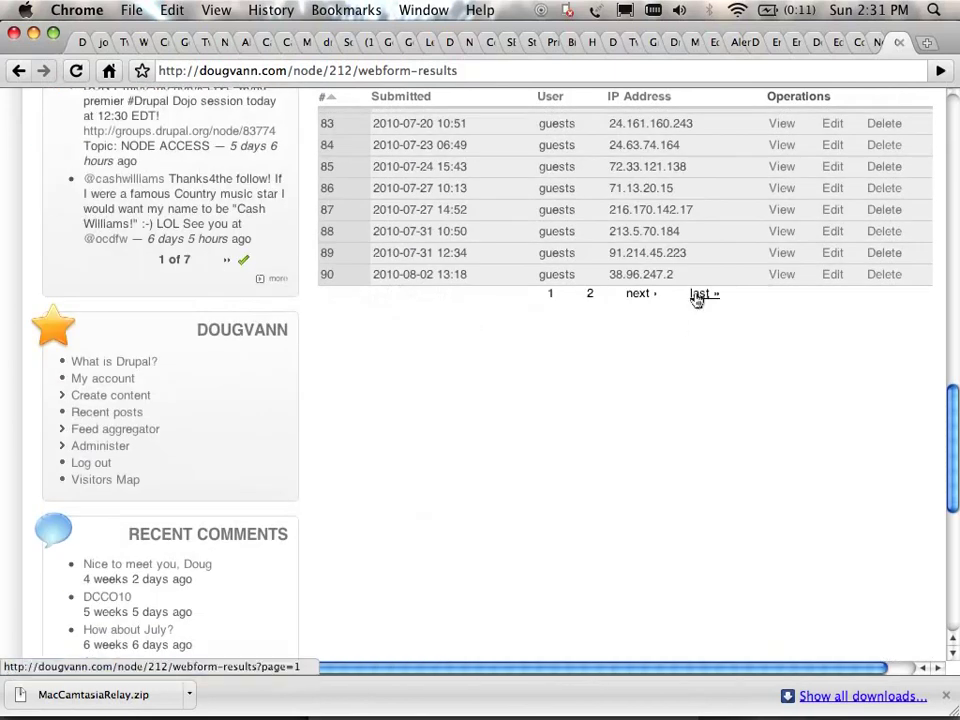
left_click(699, 295)
scroll(697, 300, "down", 10)
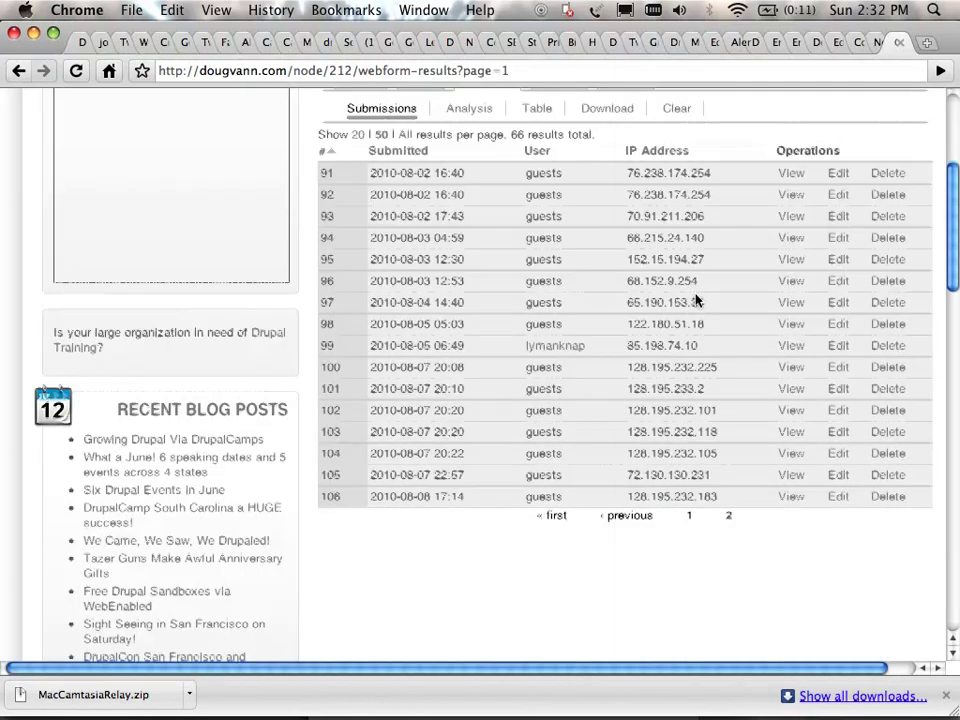
scroll(697, 300, "down", 5)
scroll(694, 300, "up", 4)
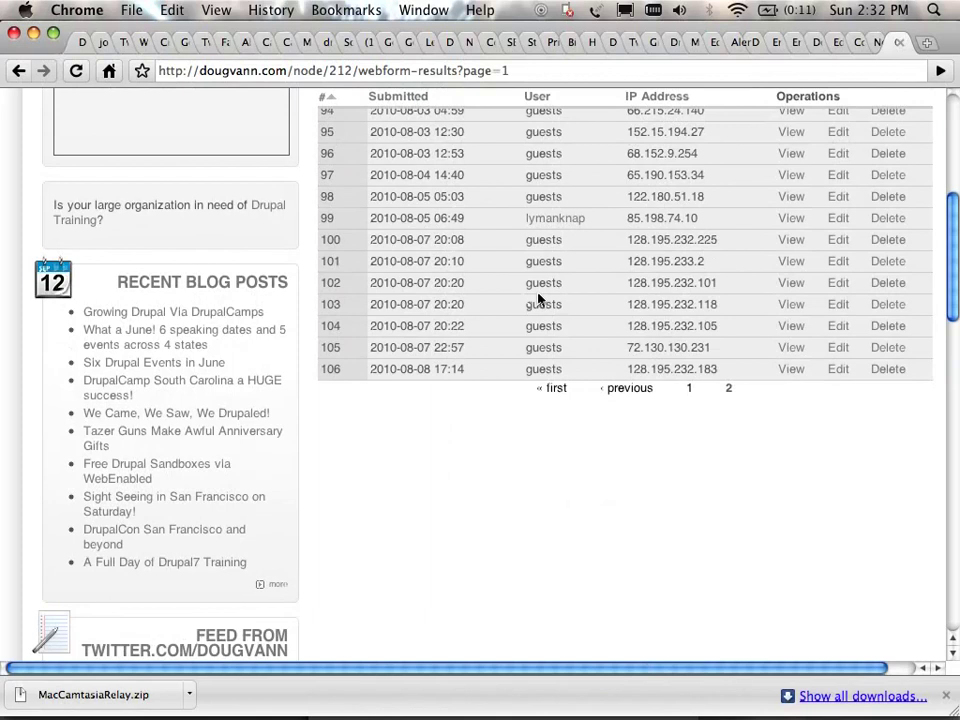
scroll(422, 381, "up", 2)
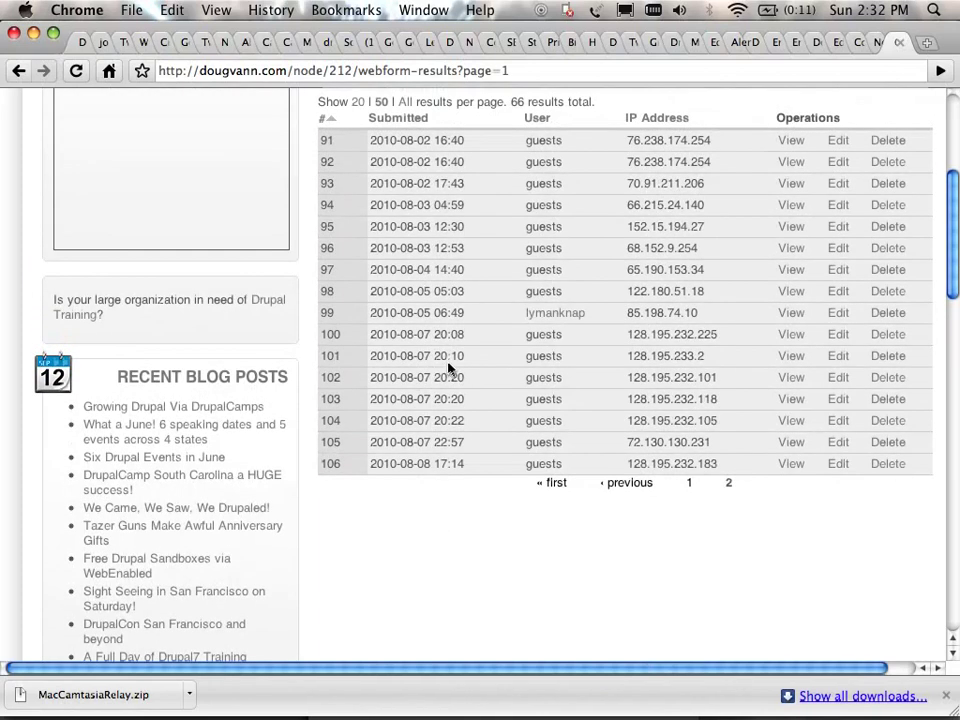
scroll(440, 366, "up", 1)
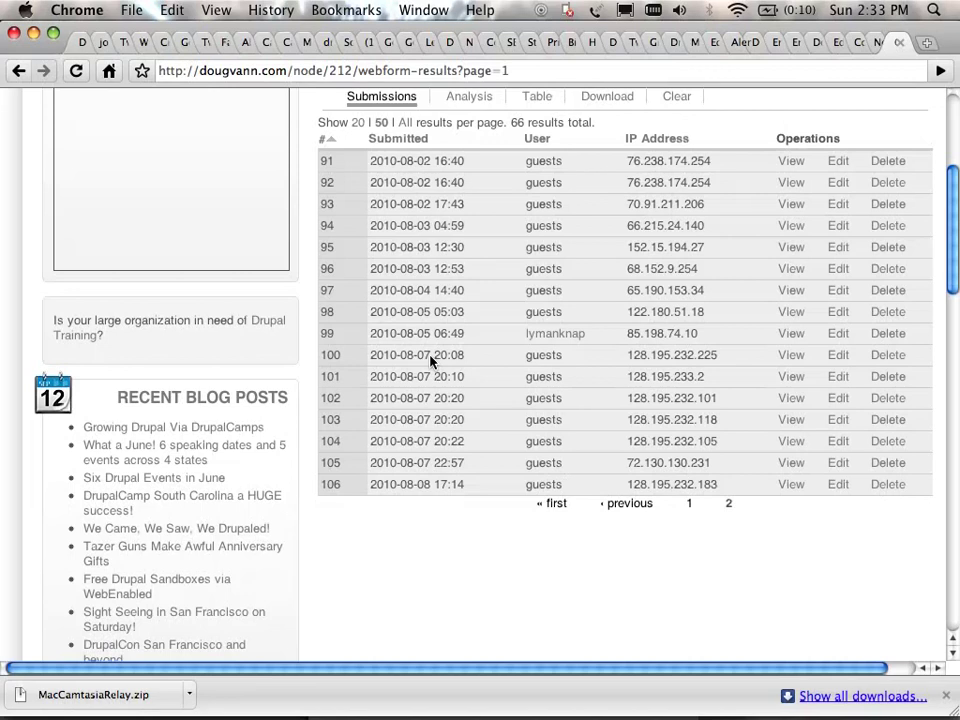
mouse_move(822, 700)
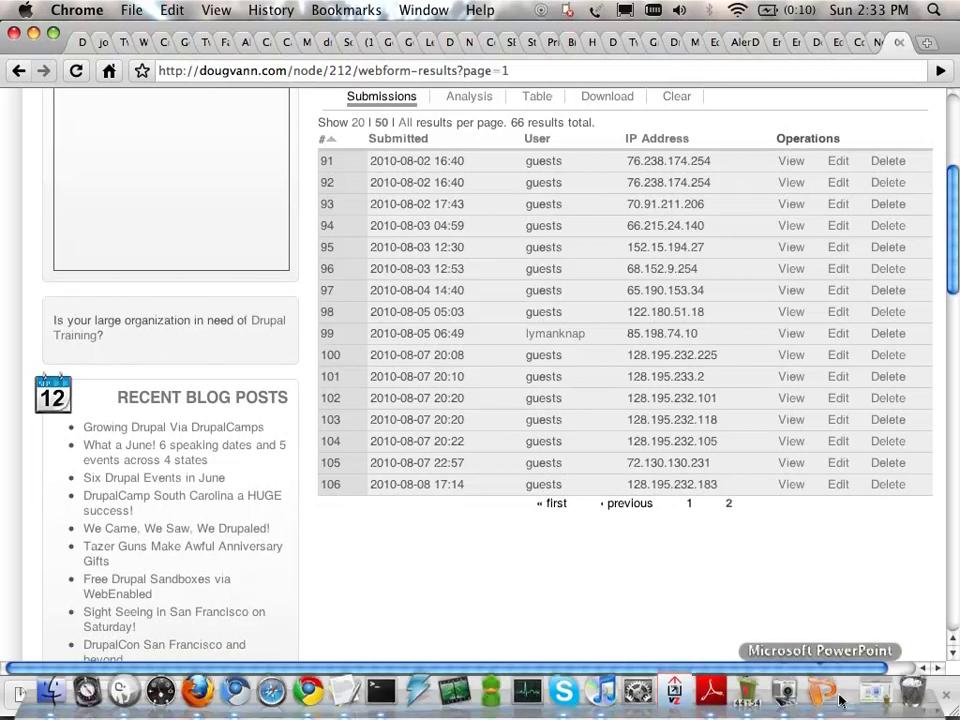
left_click(748, 690)
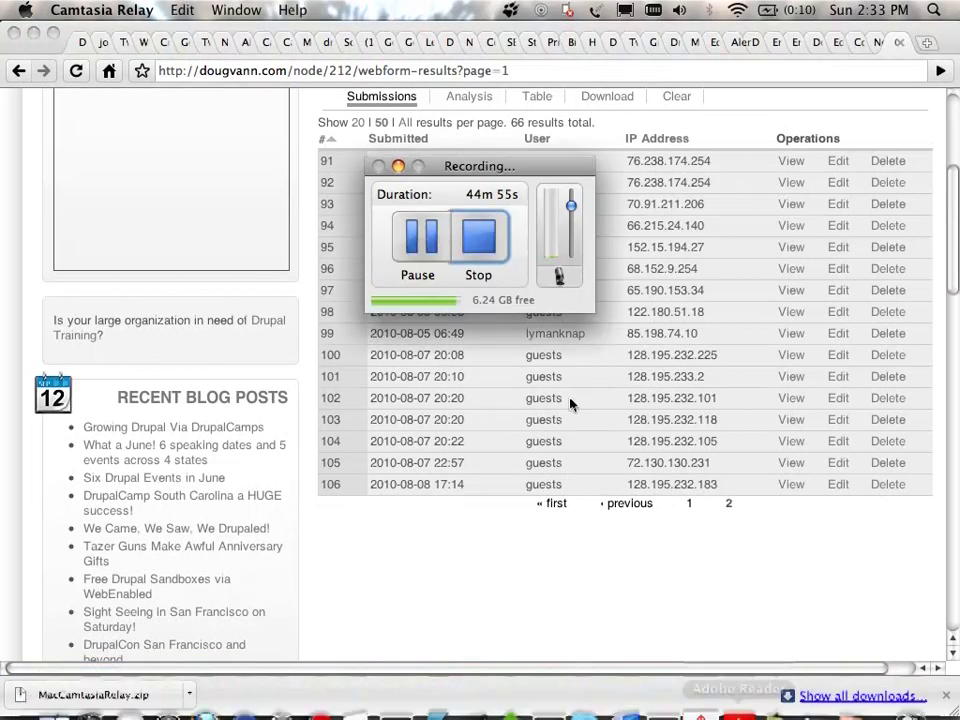